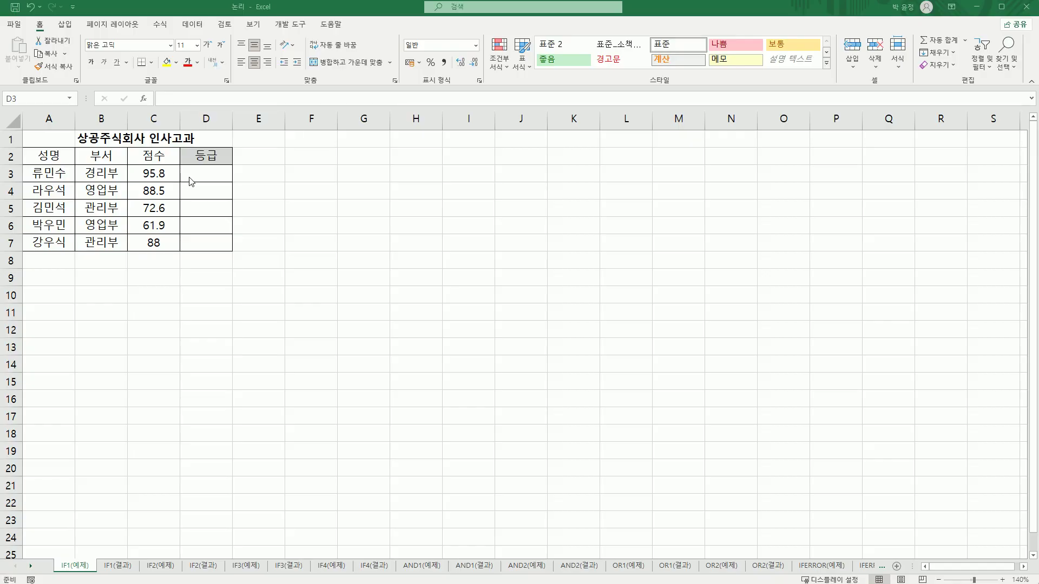
left_click(201, 177)
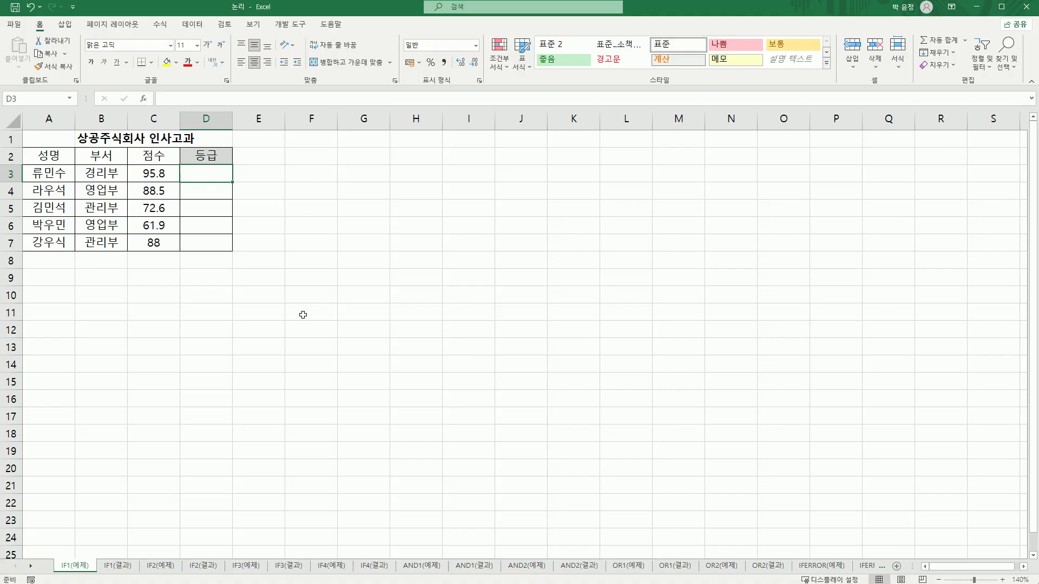
left_click(168, 175)
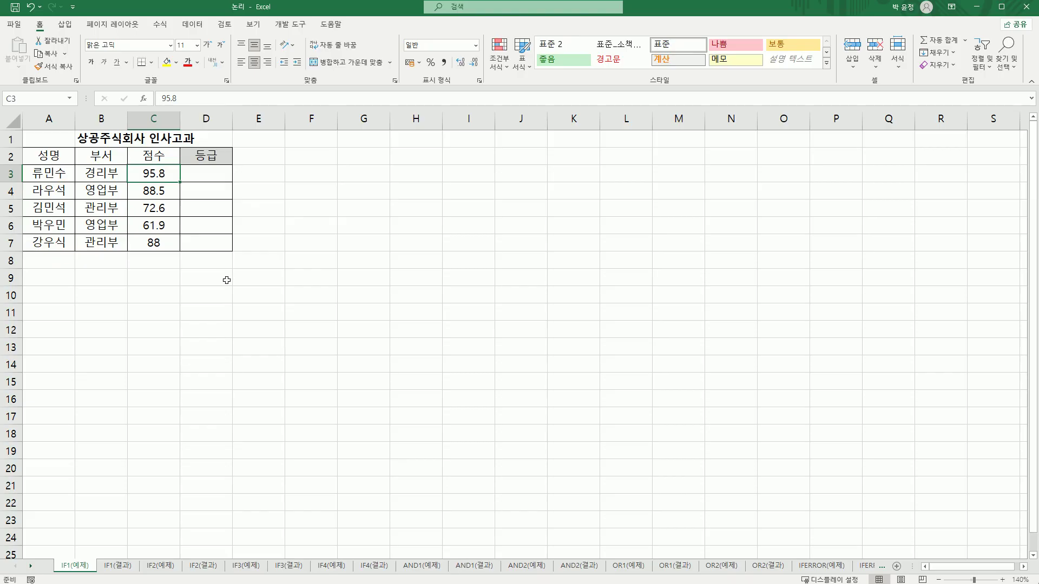
left_click(209, 174)
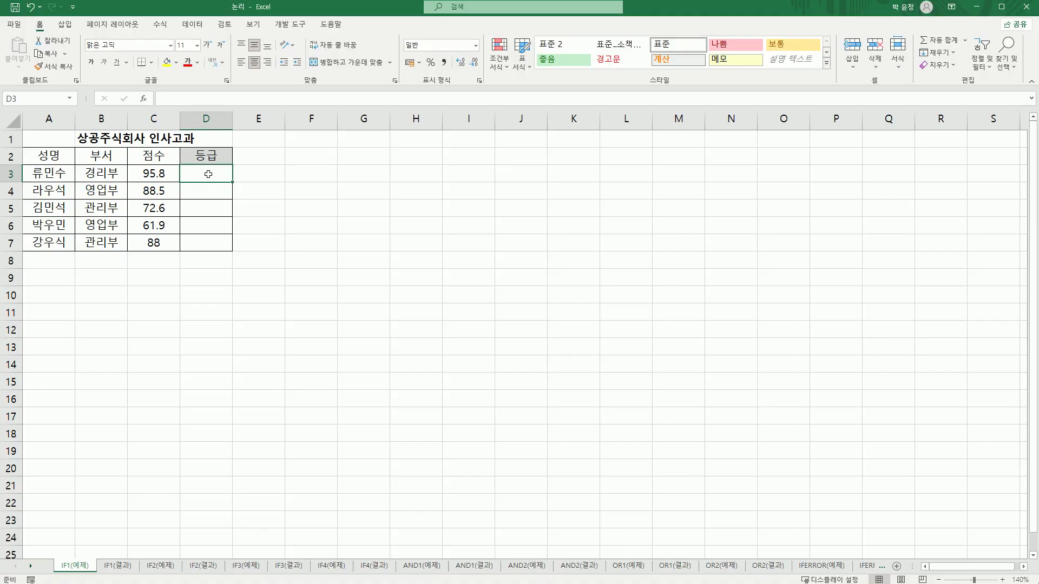
left_click_drag(208, 173, 207, 249)
left_click(332, 244)
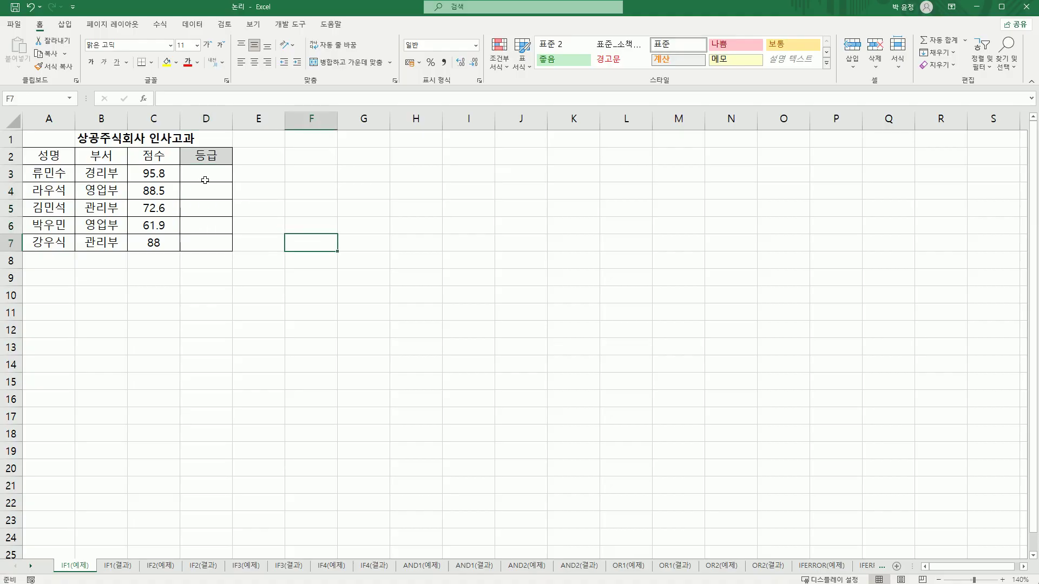
- Start an IF function in cell D3 and open its function arguments dialog
left_click(205, 177)
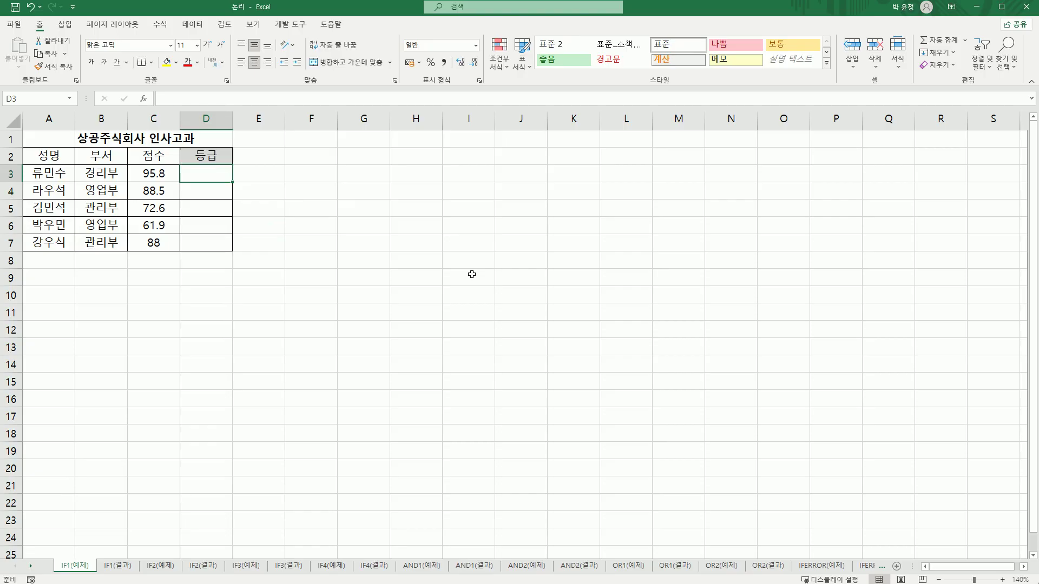
type("=")
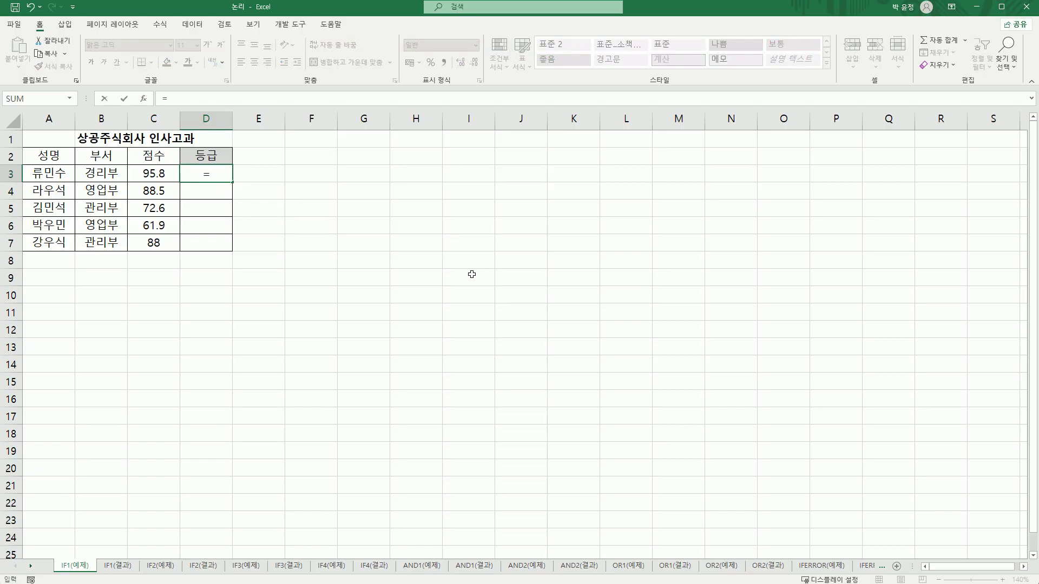
type("i")
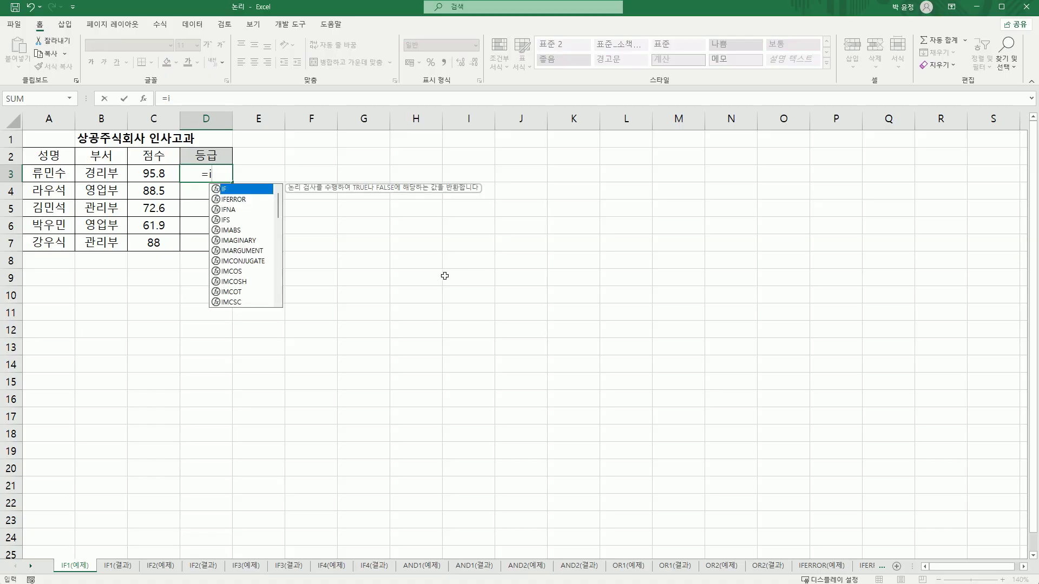
double_click(244, 194)
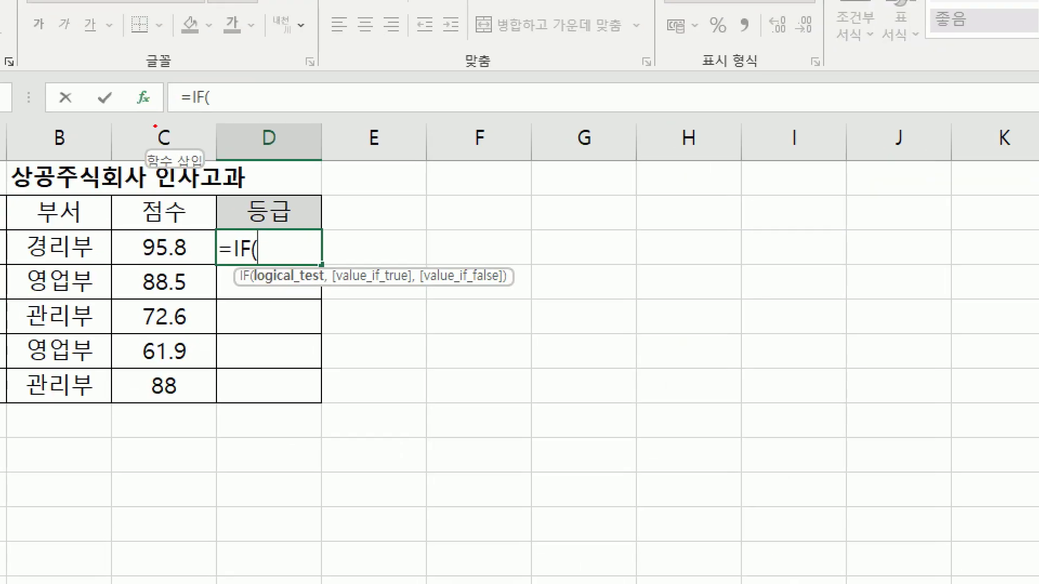
mouse_move(156, 126)
left_mouse_down()
mouse_move(115, 64)
mouse_move(178, 93)
mouse_move(141, 136)
mouse_move(140, 125)
left_mouse_up()
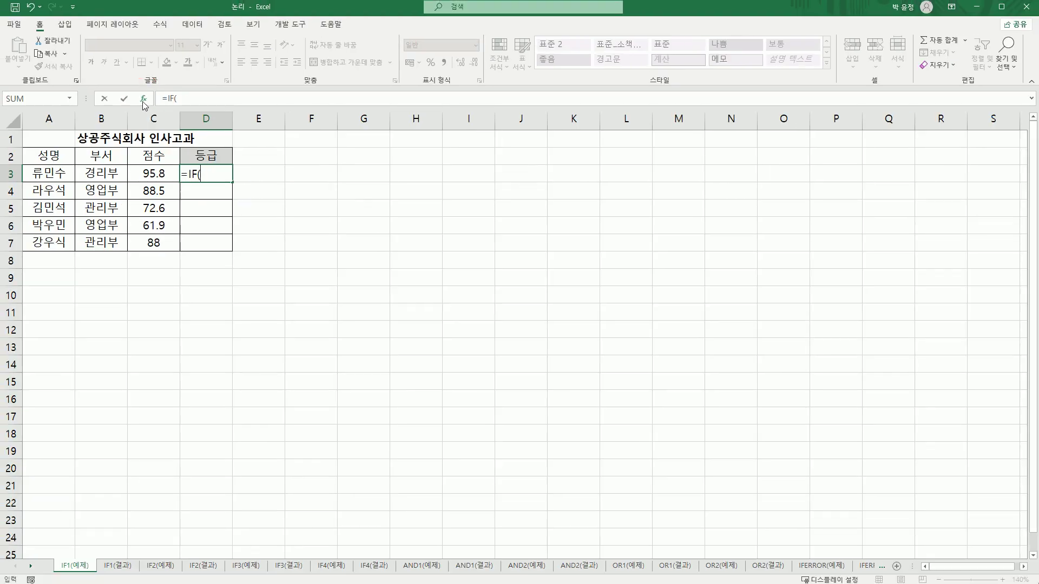
left_click(143, 99)
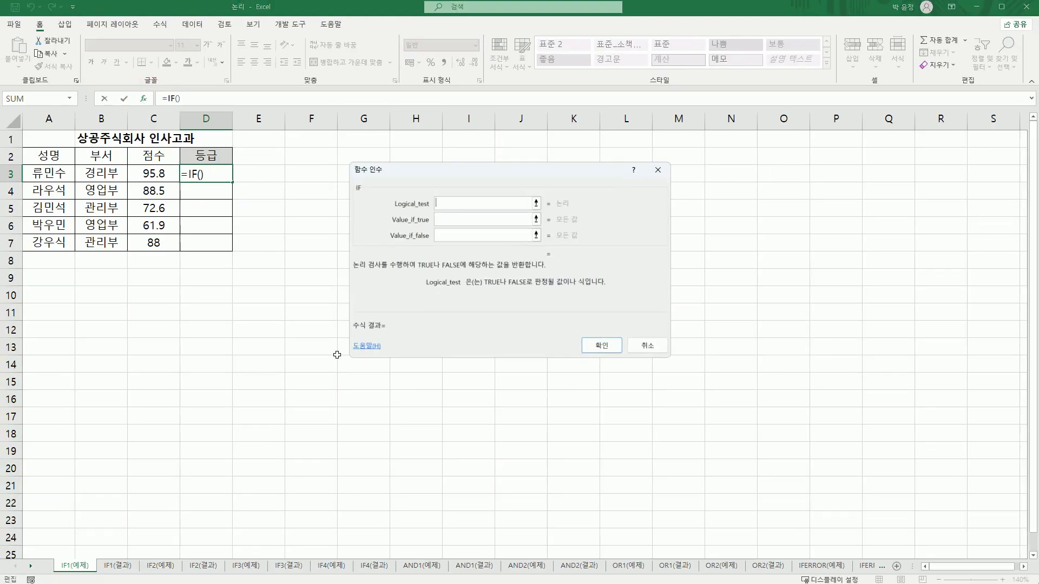
left_click_drag(492, 174, 520, 219)
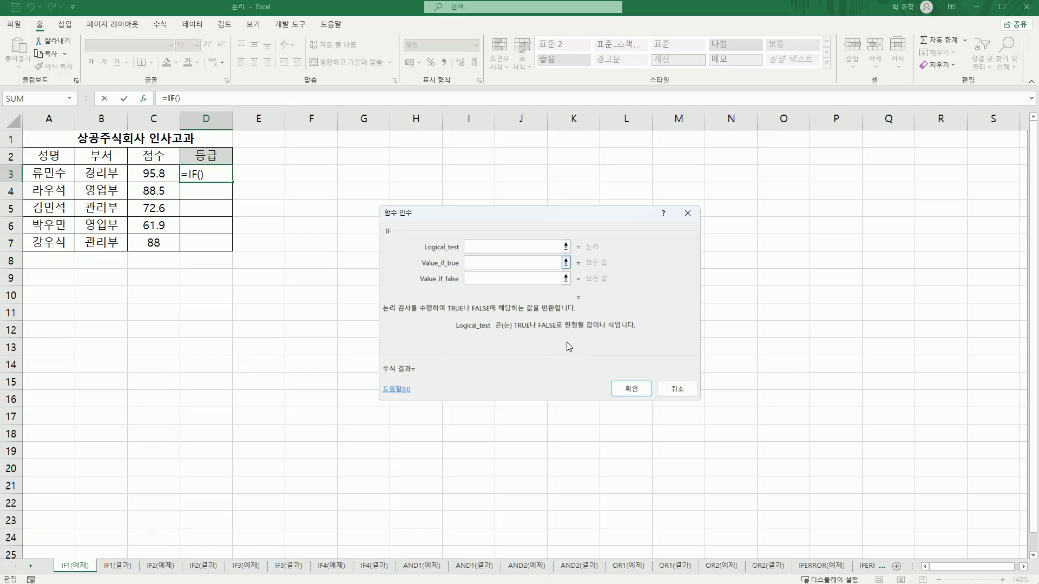
- Set the IF function's logical test to C3>=90 and its value if true to "우수"
left_click(154, 178)
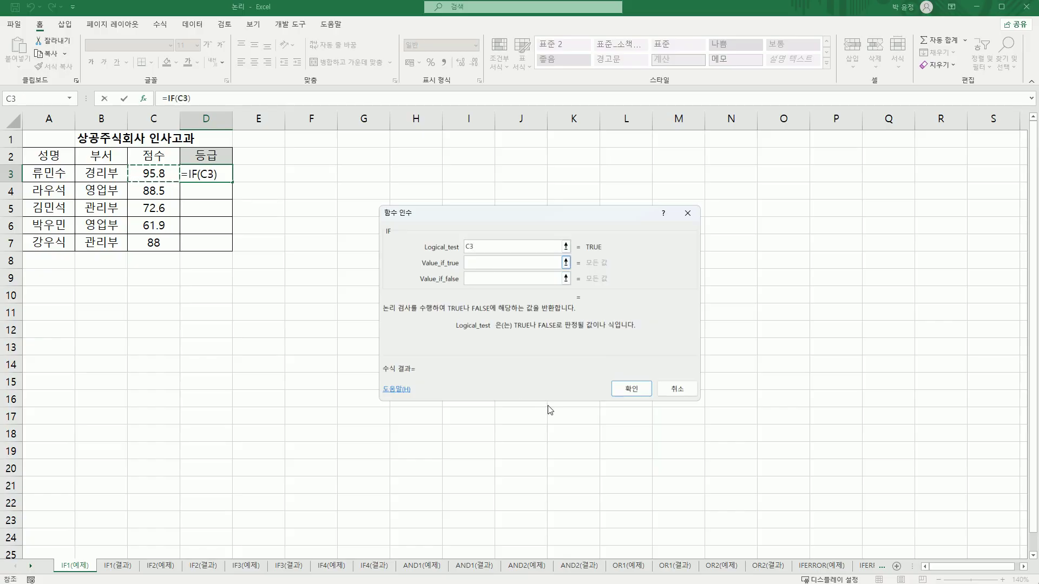
type(">=90")
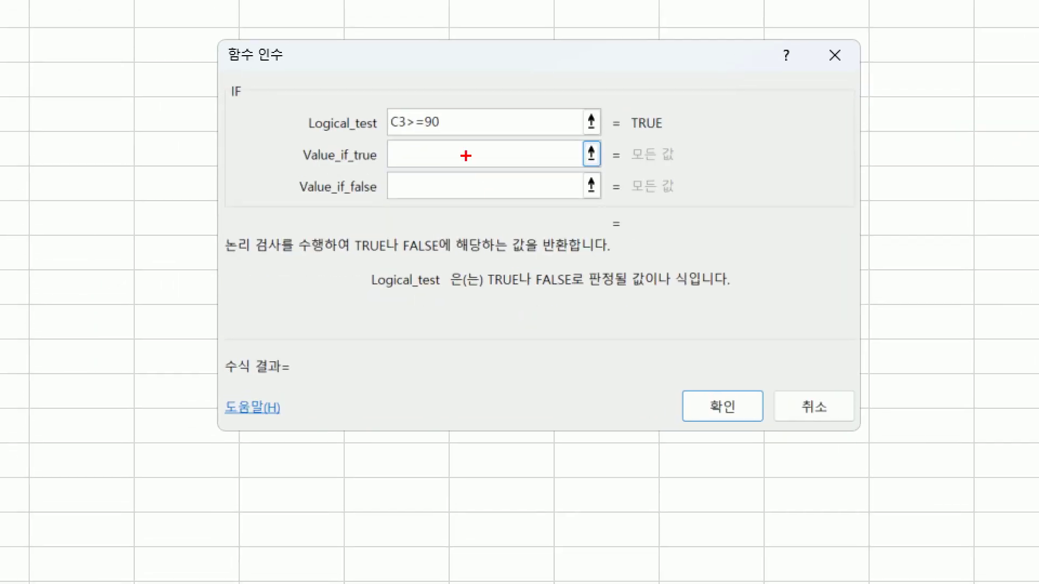
mouse_move(431, 163)
left_mouse_down()
mouse_move(393, 166)
mouse_move(408, 139)
mouse_move(429, 153)
mouse_move(417, 160)
left_mouse_up()
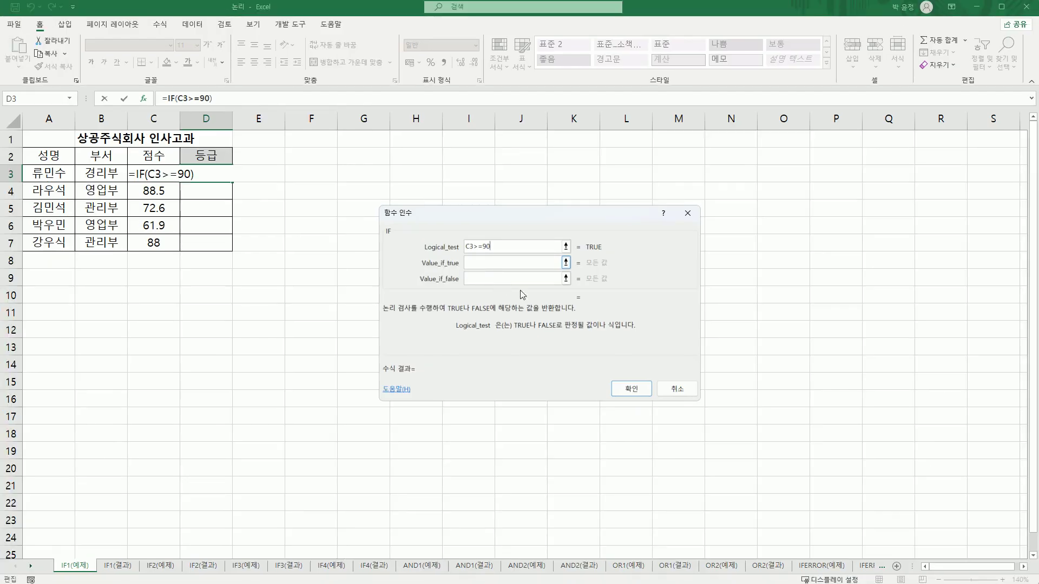
left_click(449, 163)
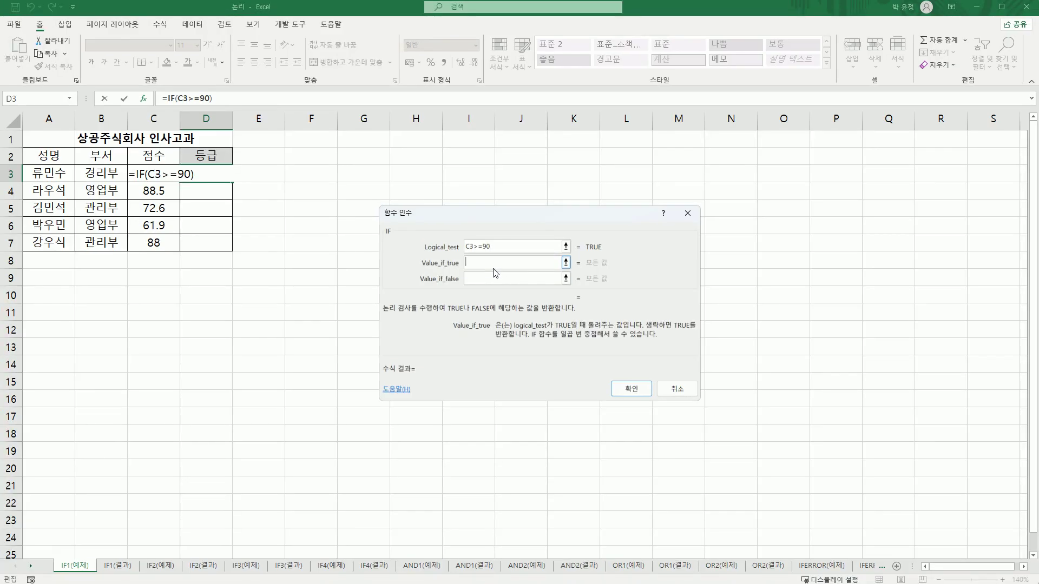
type("ㅁ")
key("BackSpace")
type("우수")
left_click(485, 275)
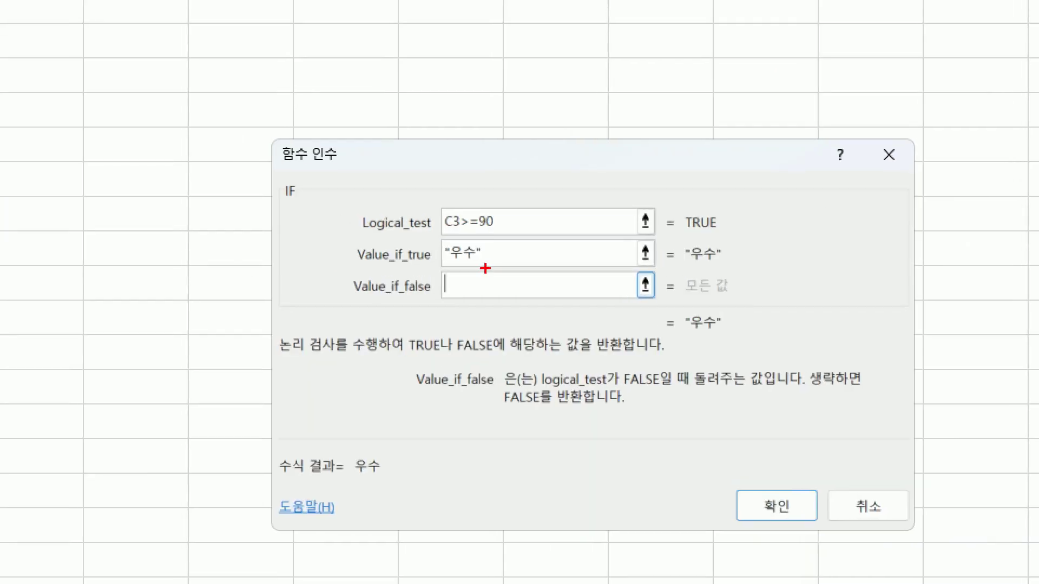
mouse_move(487, 269)
left_mouse_down()
mouse_move(461, 270)
mouse_move(465, 223)
mouse_move(488, 254)
mouse_move(480, 267)
left_mouse_up()
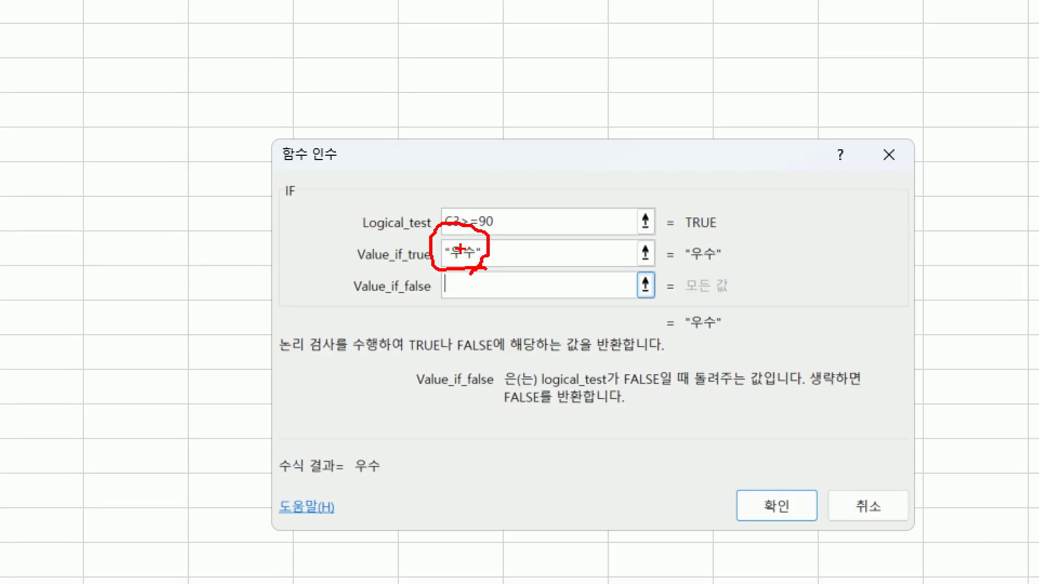
left_click_drag(446, 279, 445, 298)
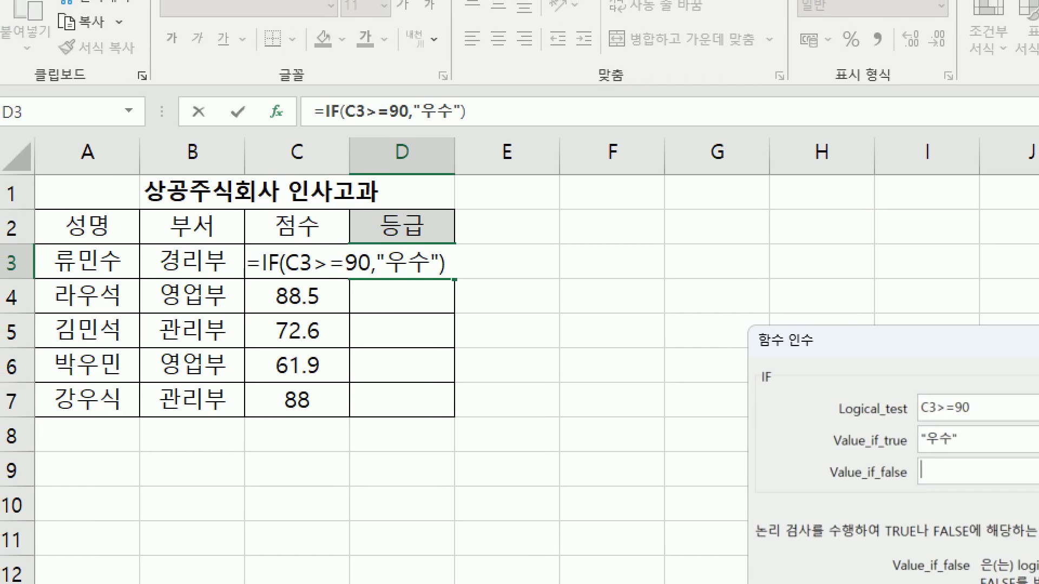
mouse_move(163, 136)
left_mouse_down()
mouse_move(123, 141)
mouse_move(19, 112)
mouse_move(138, 98)
mouse_move(133, 164)
left_mouse_up()
mouse_move(116, 130)
left_mouse_down()
mouse_move(139, 127)
mouse_move(141, 104)
mouse_move(128, 136)
left_mouse_up()
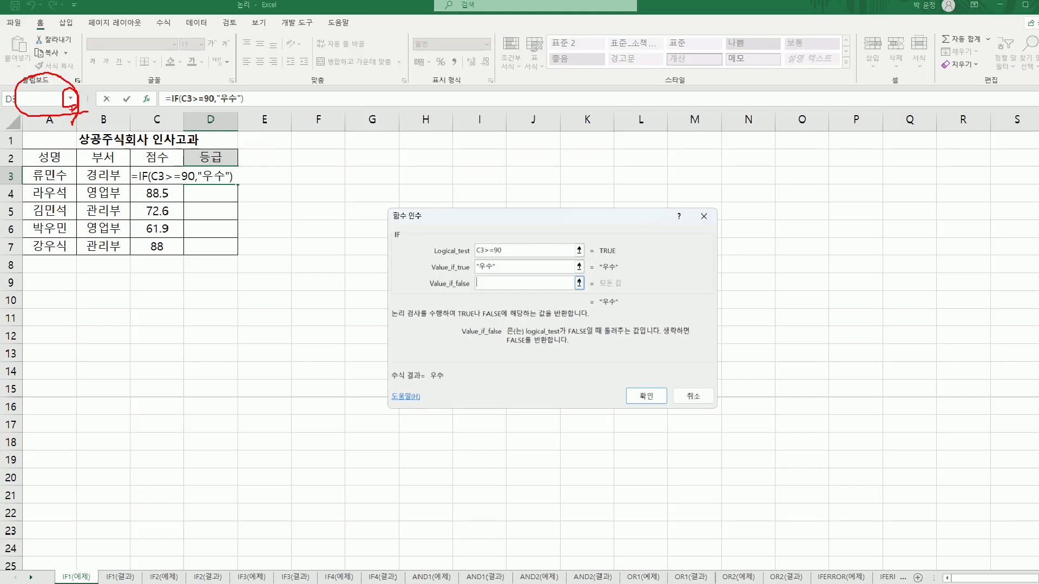
- Nest a second IF function in the value-if-false argument of the D3 formula
left_click(71, 99)
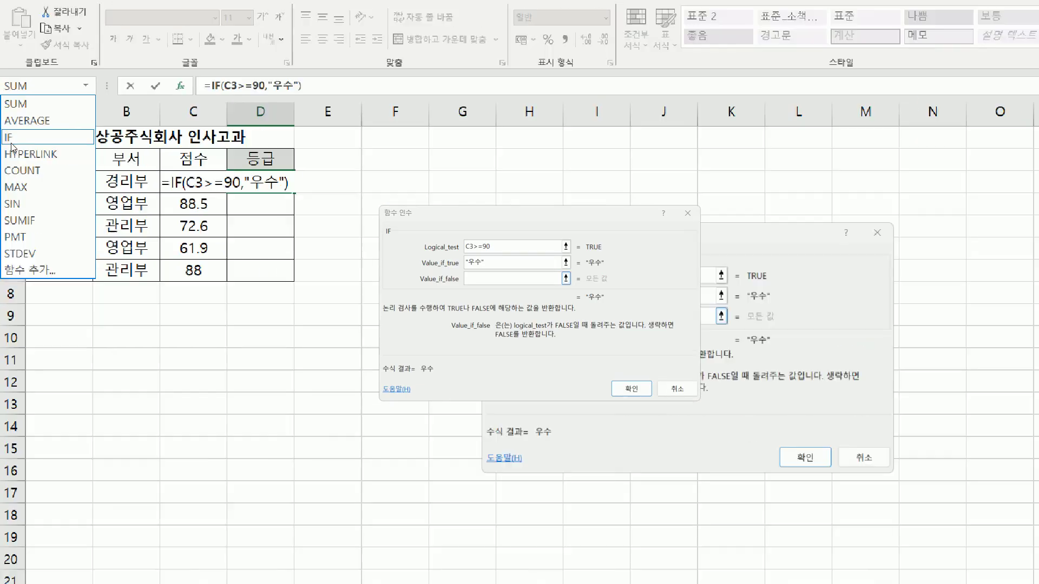
left_click(12, 142)
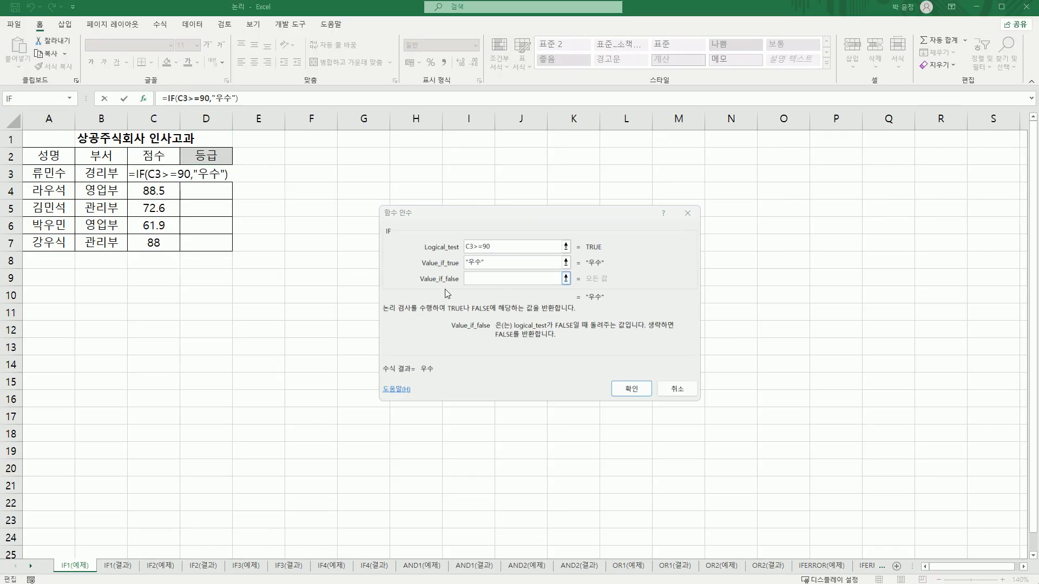
left_click(69, 99)
left_click(25, 142)
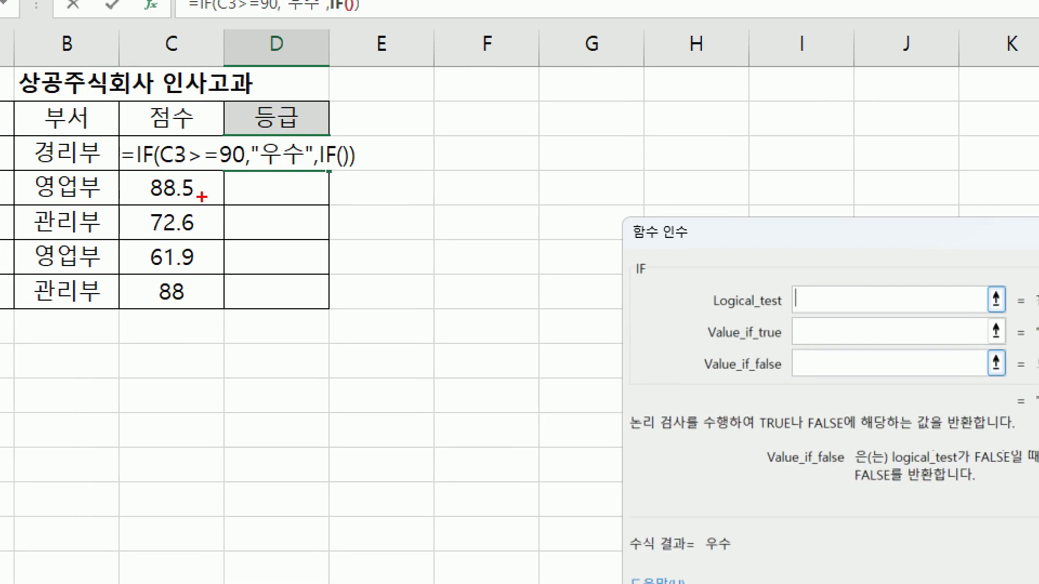
mouse_move(293, 179)
left_mouse_down()
mouse_move(97, 155)
mouse_move(246, 79)
mouse_move(321, 129)
mouse_move(298, 177)
left_mouse_up()
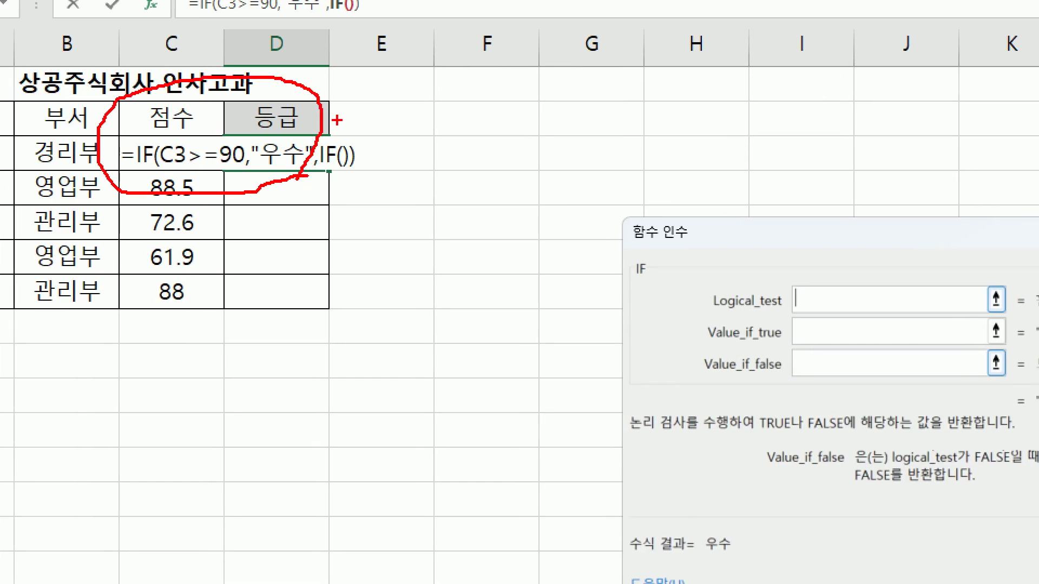
mouse_move(337, 120)
left_mouse_down()
mouse_move(340, 154)
mouse_move(382, 114)
left_mouse_up()
key("Escape")
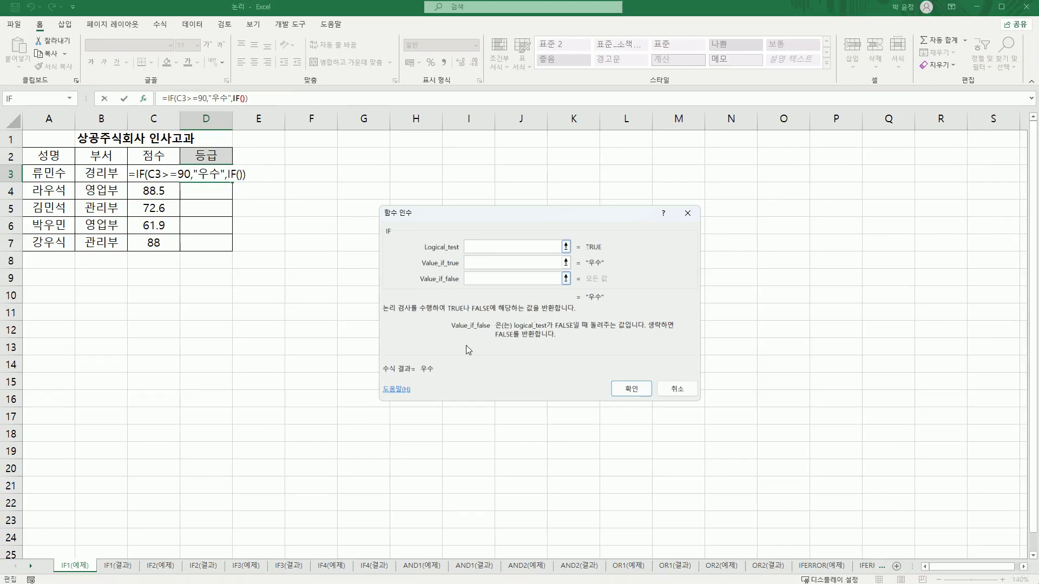
- Make the nested IF test C3>=80, returning "보통" if true and "분발" if false
left_click(483, 250)
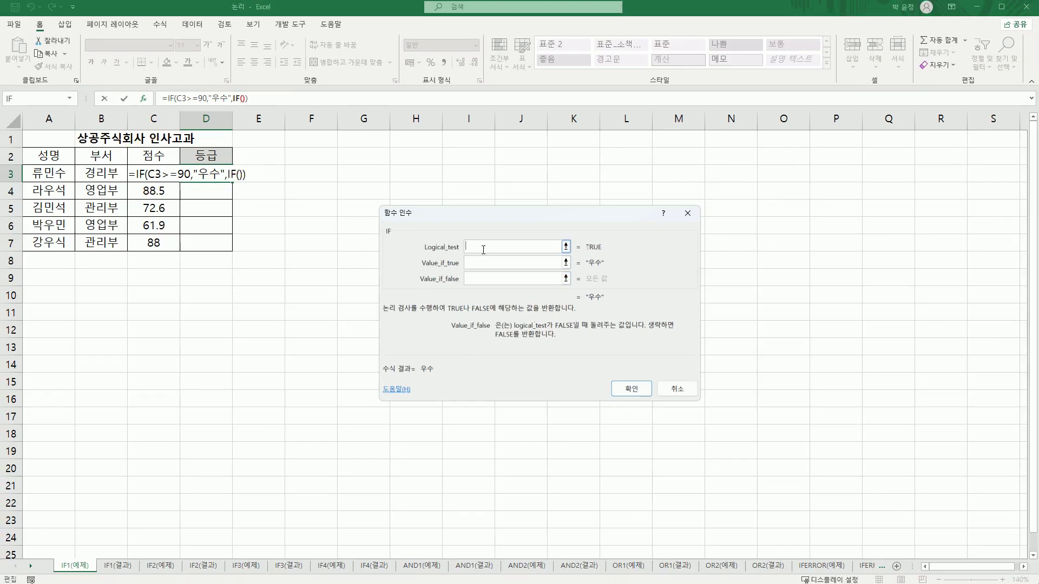
left_click(150, 176)
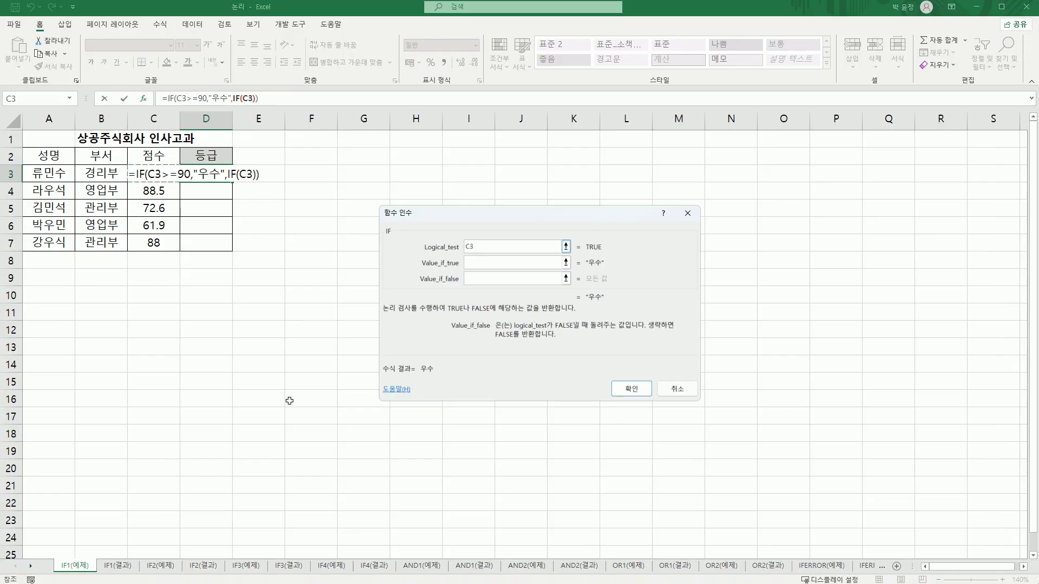
type(">=80")
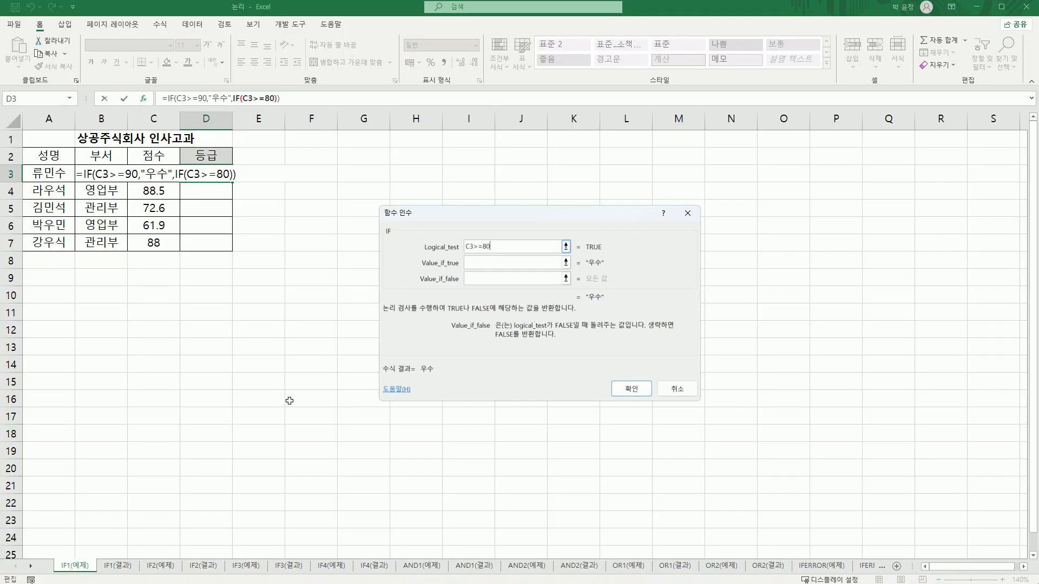
key("Tab")
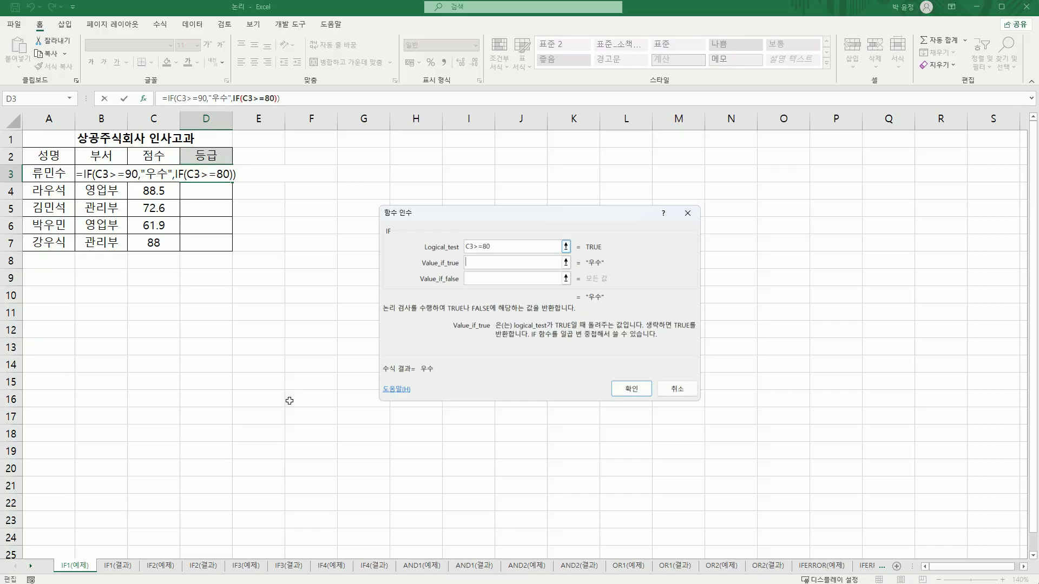
type("보통")
key("Tab")
type("분발")
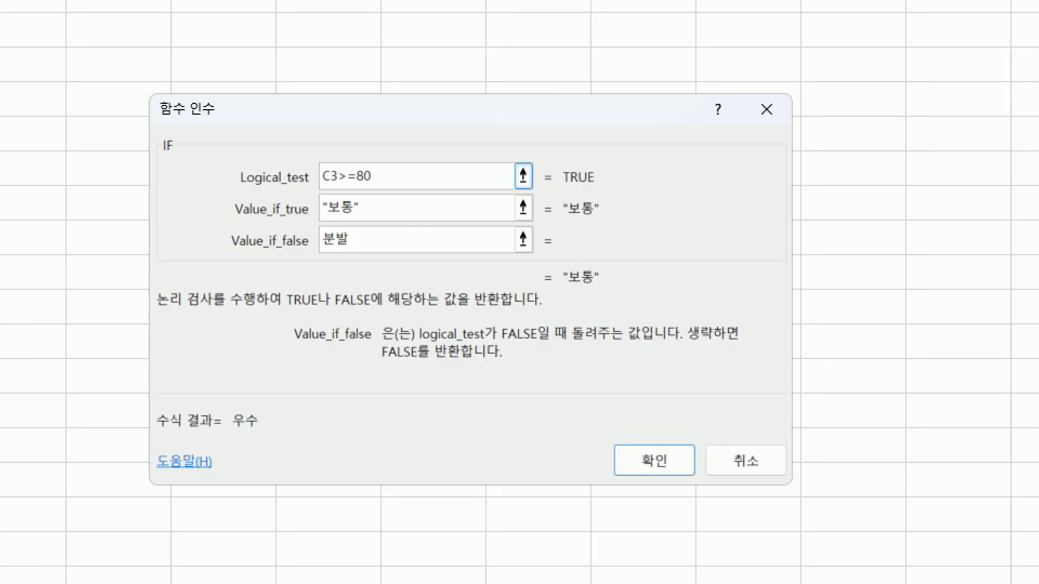
left_click_drag(363, 180, 312, 129)
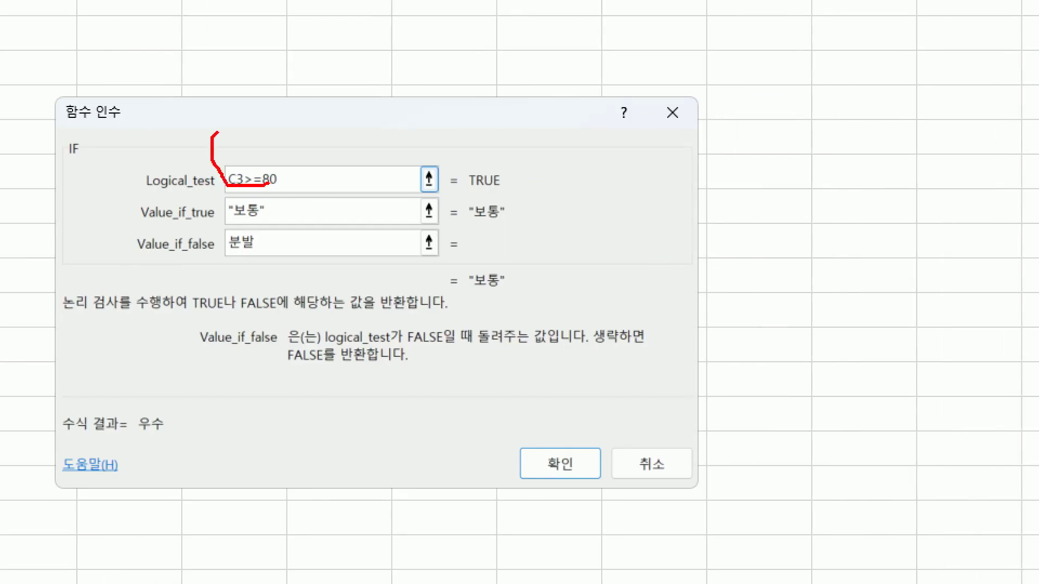
mouse_move(217, 132)
left_mouse_down()
mouse_move(278, 217)
mouse_move(326, 188)
left_mouse_up()
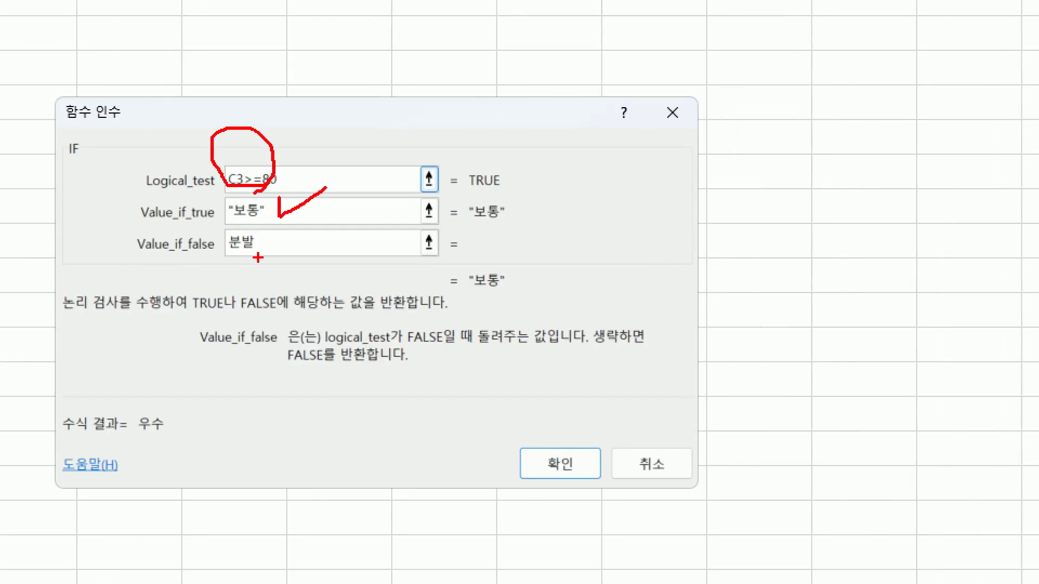
left_click_drag(257, 258, 225, 261)
mouse_move(270, 232)
left_mouse_down()
mouse_move(269, 260)
mouse_move(268, 248)
left_mouse_up()
mouse_move(545, 433)
left_mouse_down()
mouse_move(572, 436)
mouse_move(587, 401)
left_mouse_up()
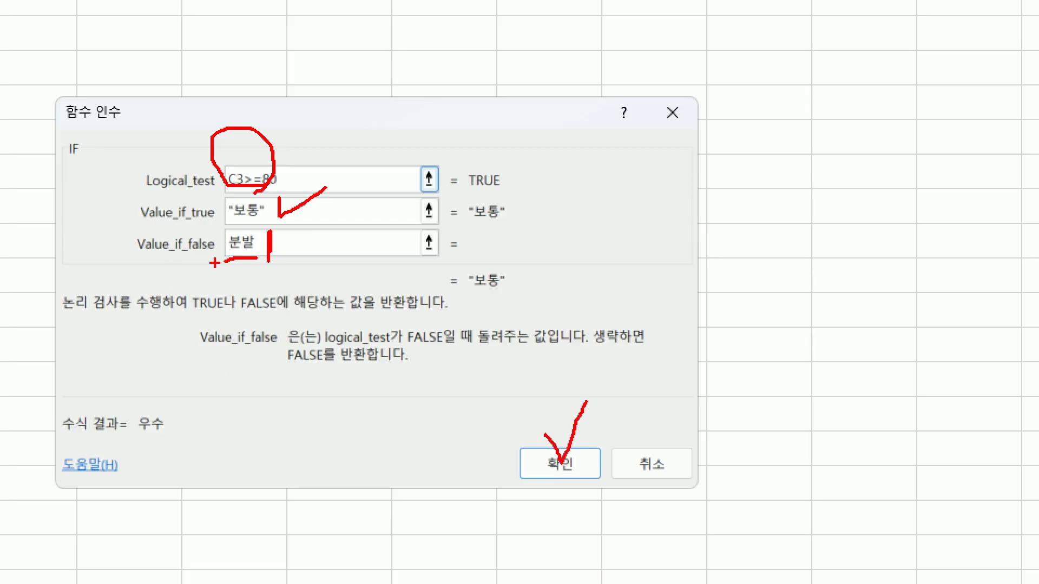
key("Escape")
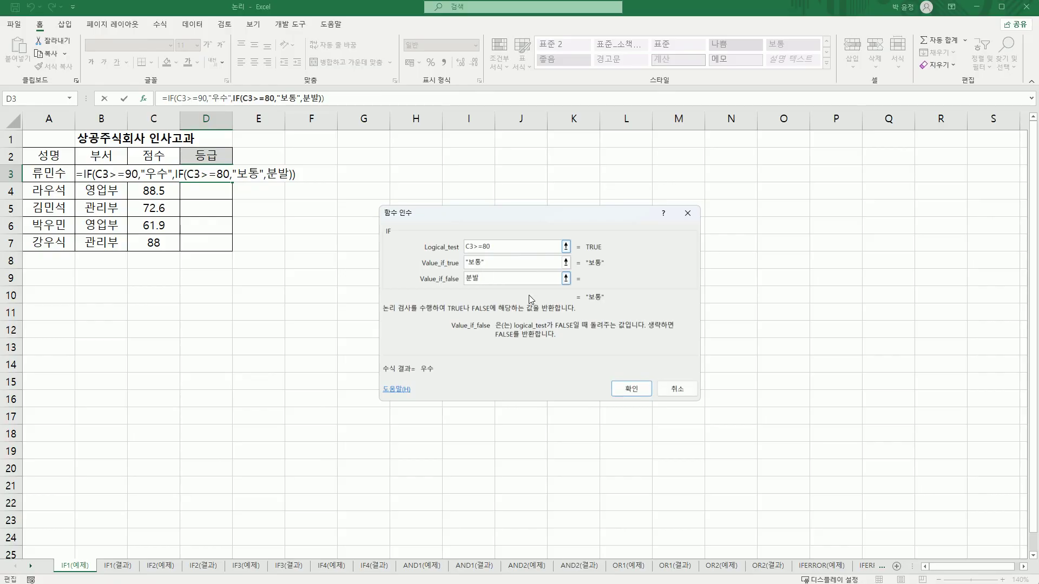
- Complete the function arguments and enter the nested IF formula in cell D3
key("Tab")
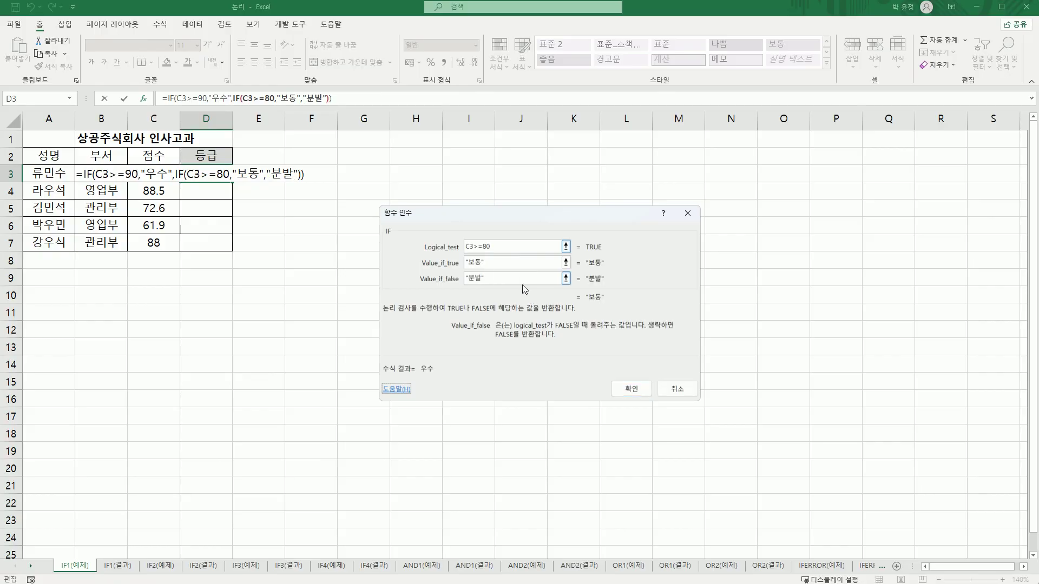
left_click(629, 391)
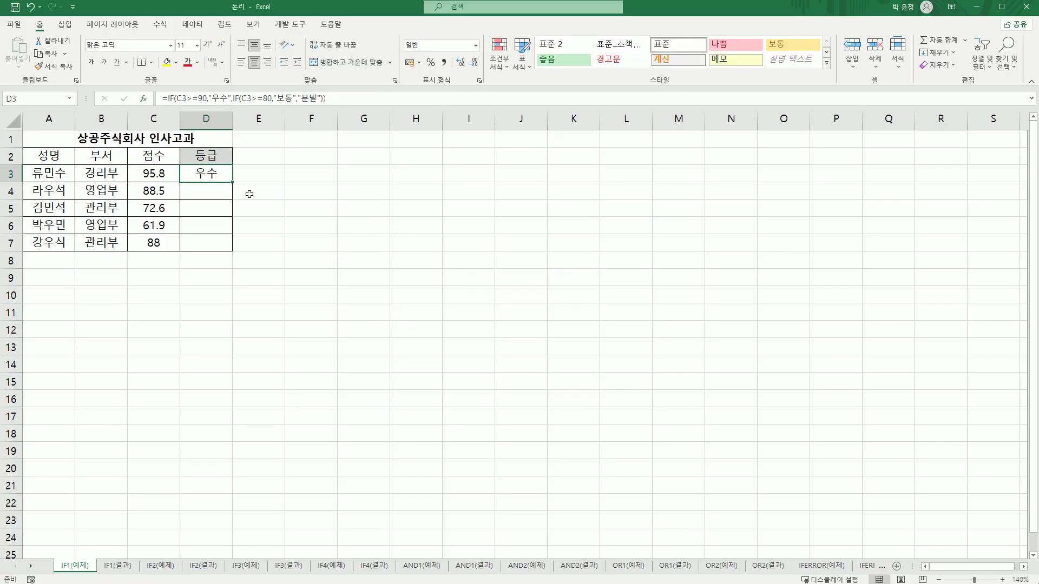
- Copy the D3 grade formula down through D7 and compare the grades with the IF1(결과) sheet
left_click_drag(232, 184, 233, 250)
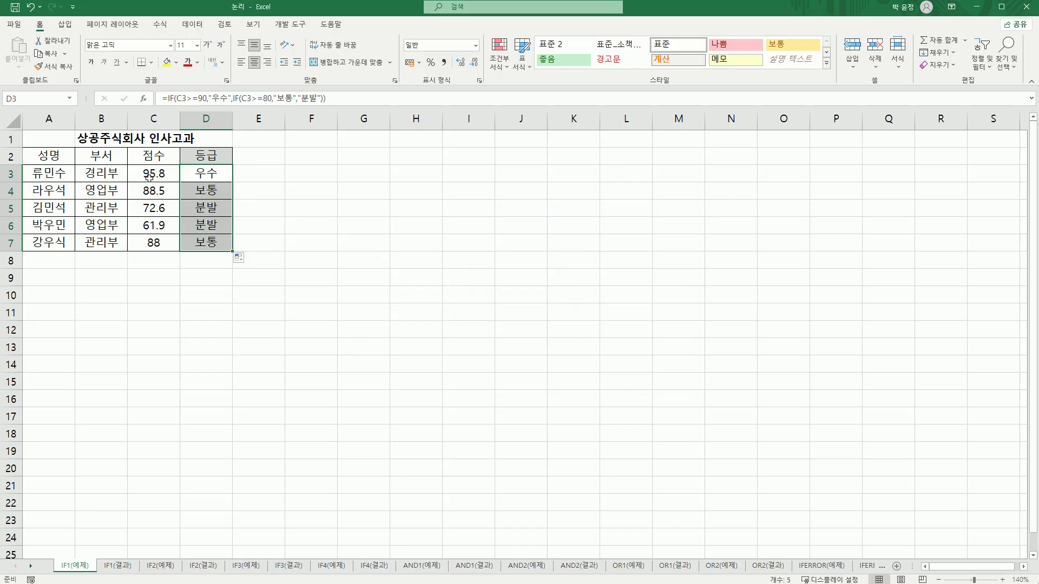
left_click(196, 172)
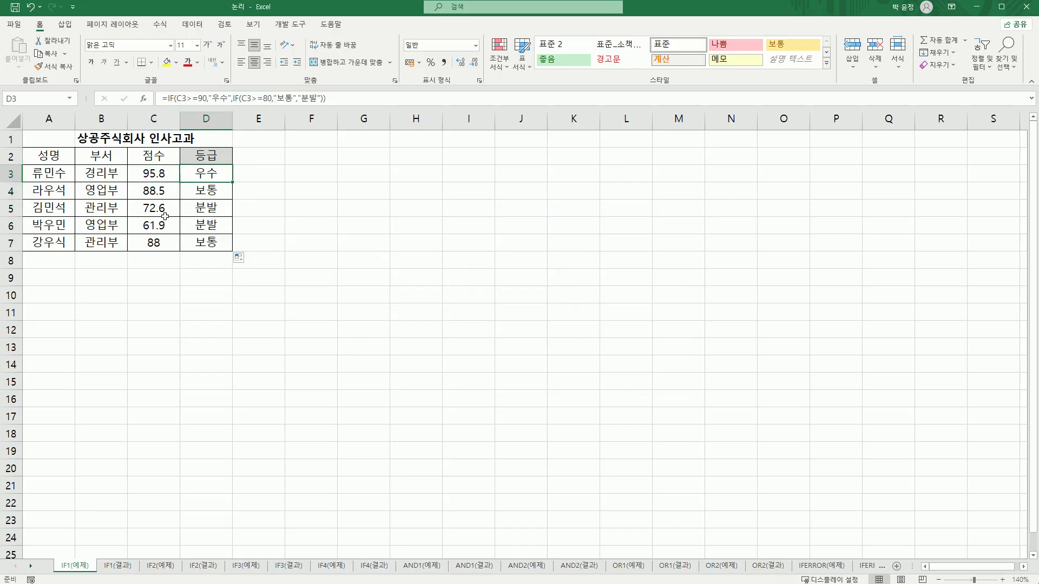
left_click(163, 193)
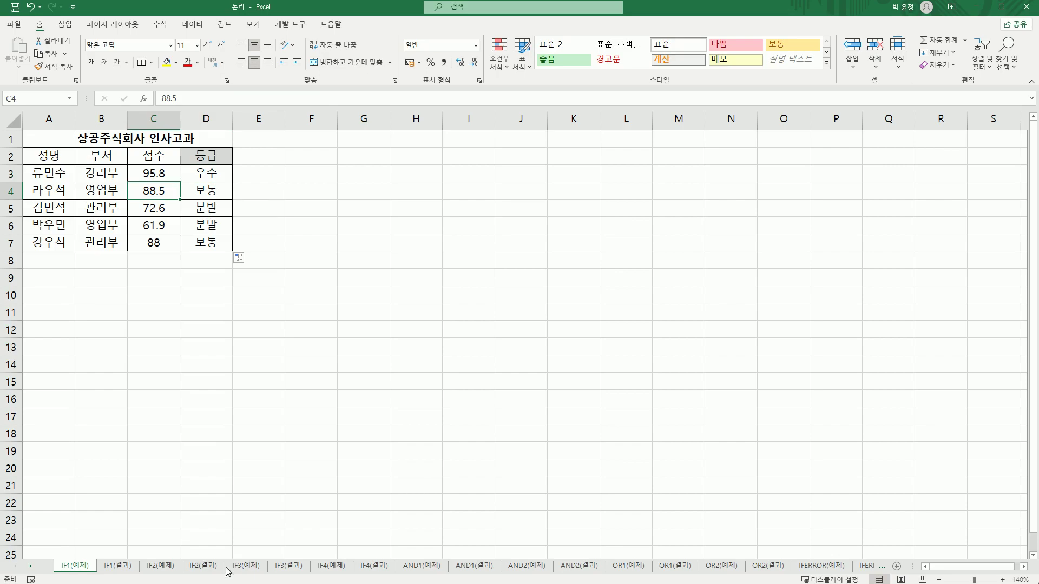
left_click(108, 574)
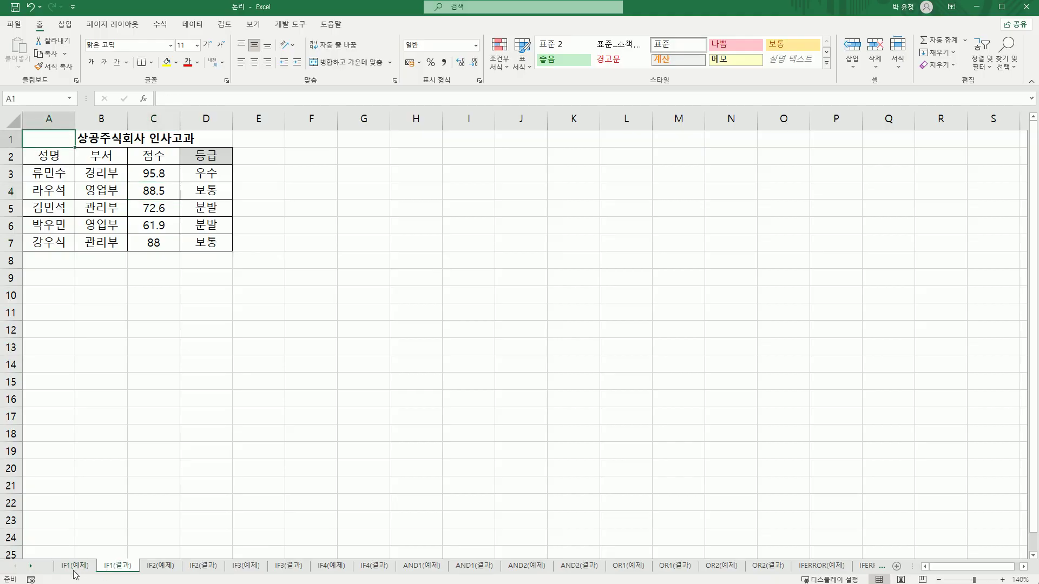
- Switch to the IF2(예제) sheet and check the first person's 신장 and 체중 cells
left_click(145, 568)
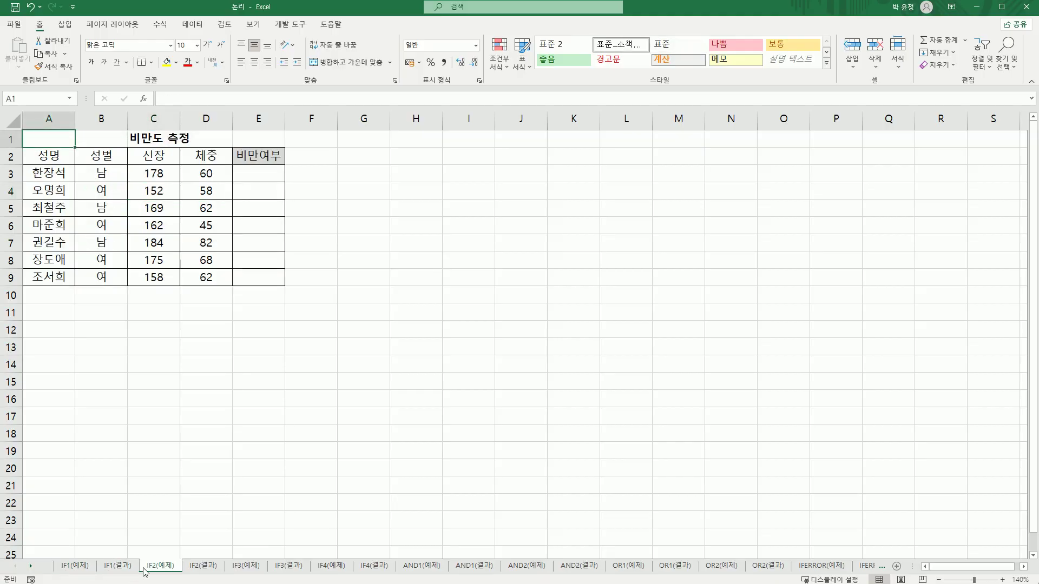
left_click(257, 171)
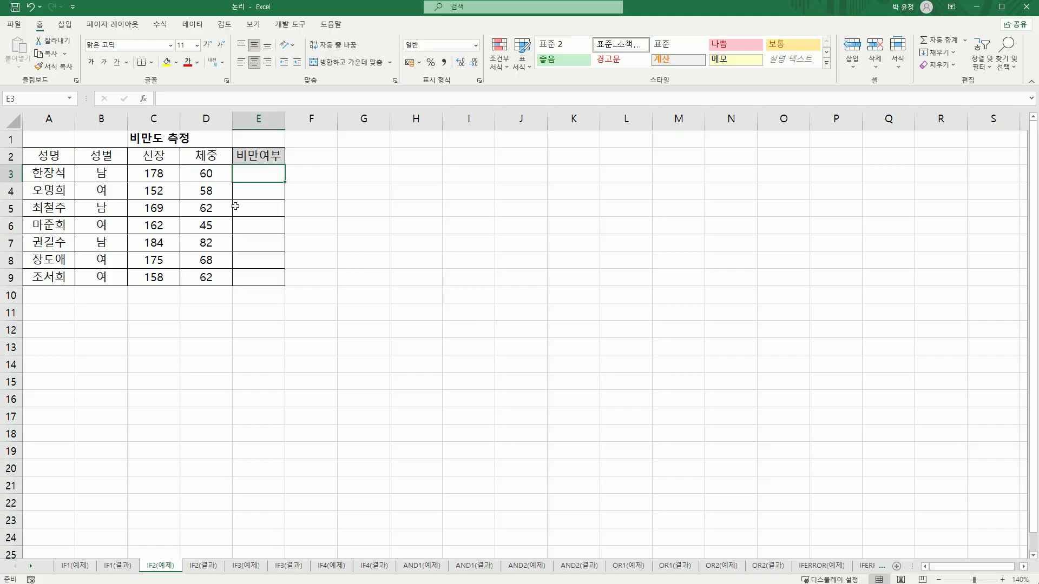
left_click(163, 176)
left_click(200, 173)
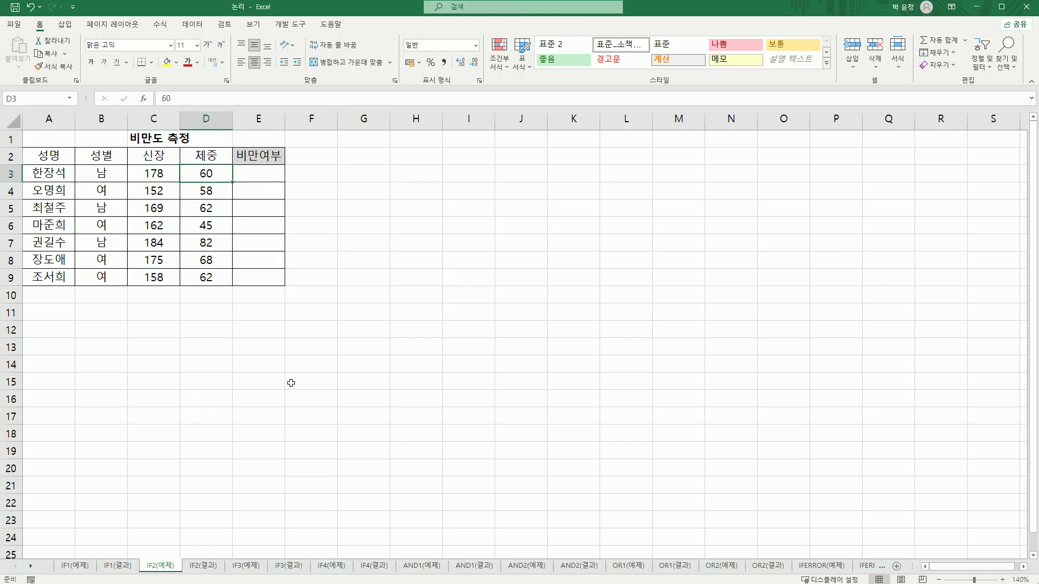
- Enter the formula =D3-(C3-110) in cell E3 of the 비만여부 column
left_click(270, 176)
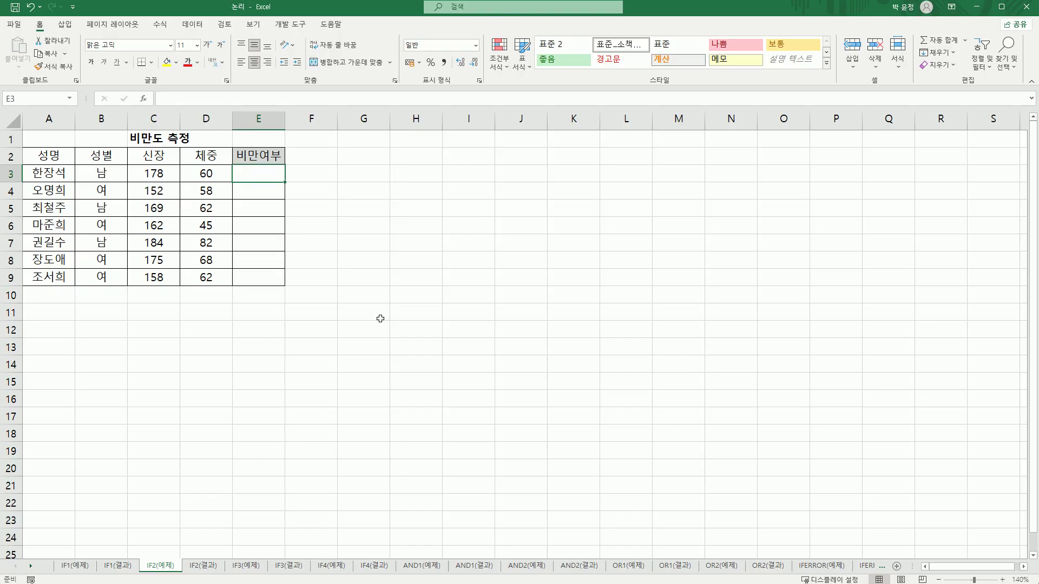
type("=")
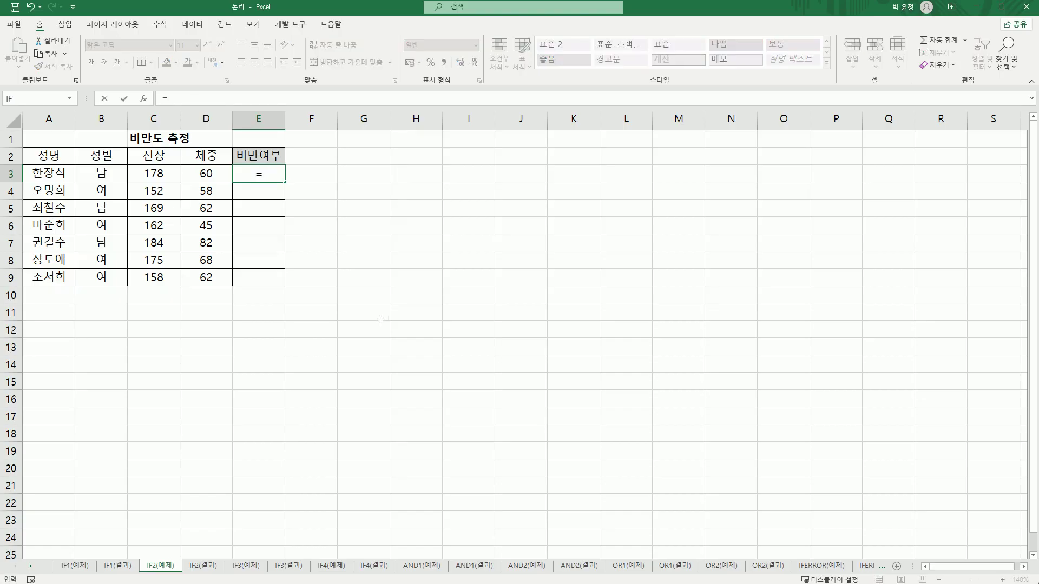
left_click(206, 174)
type("-")
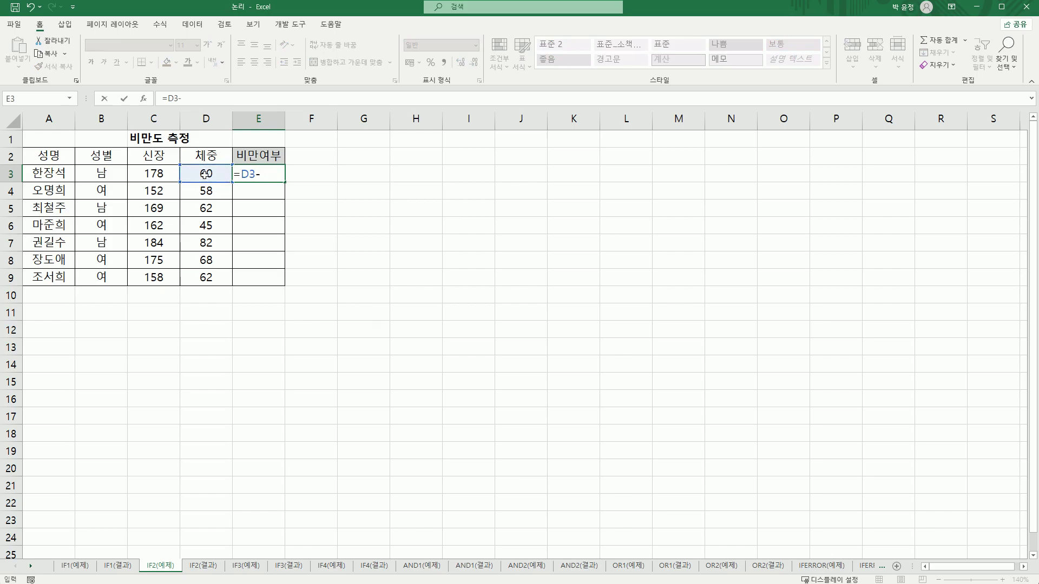
type("(")
left_click(152, 173)
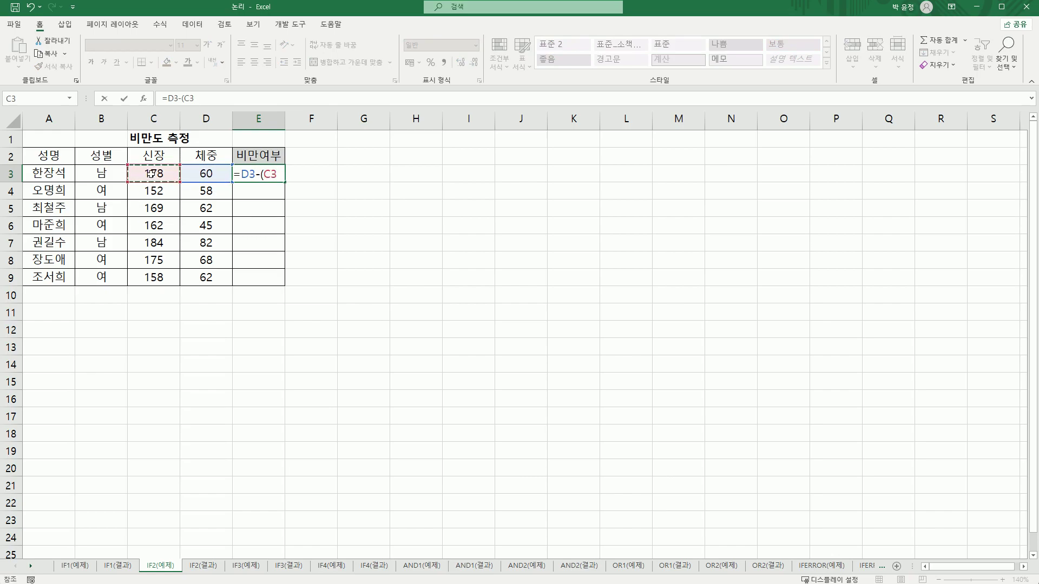
type("-110")
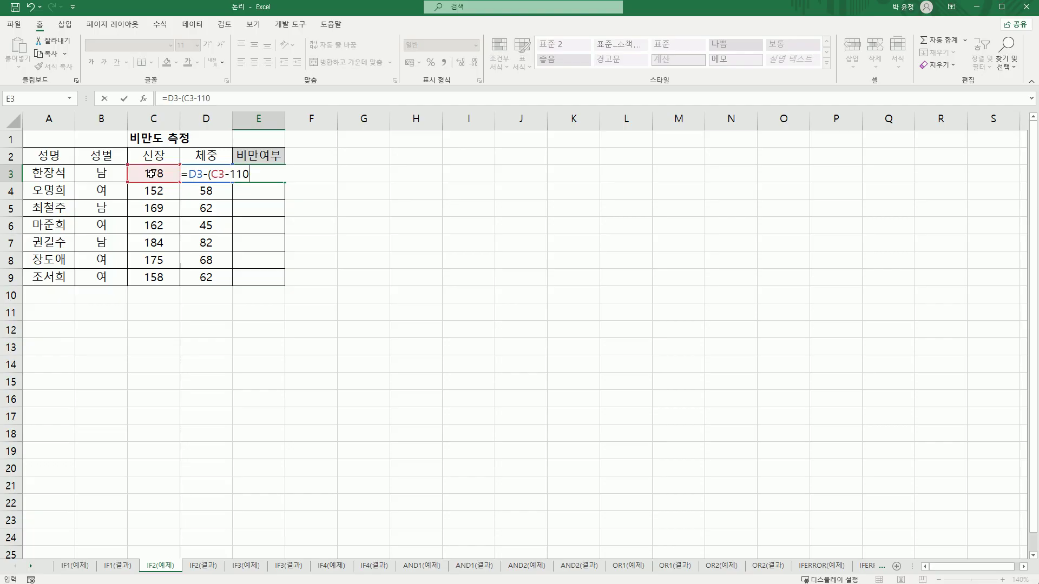
type(")")
key("Return")
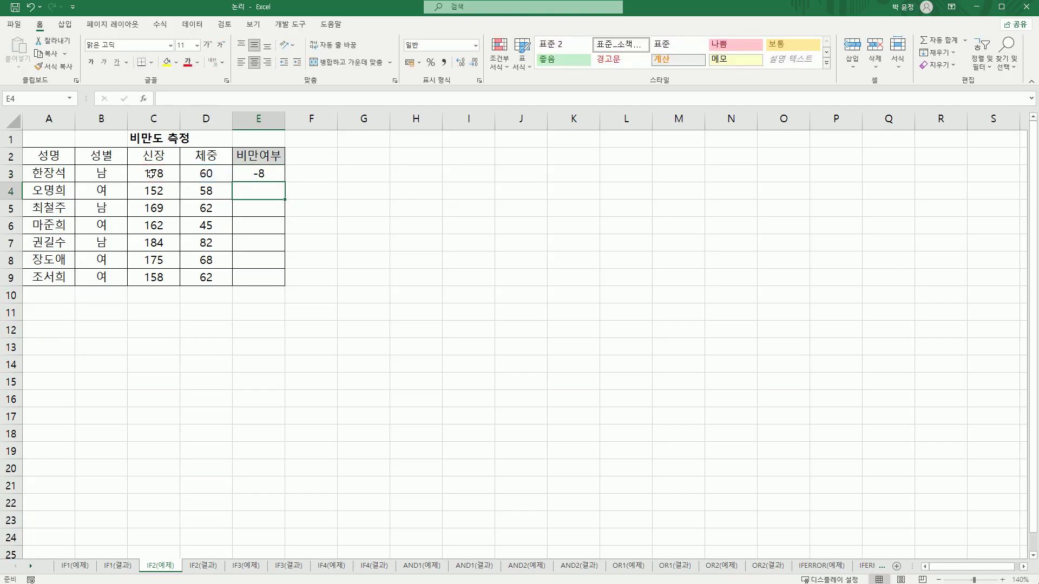
- Fill the E3 formula down through E9 and inspect the individual differences in the 비만여부 column
left_click(267, 176)
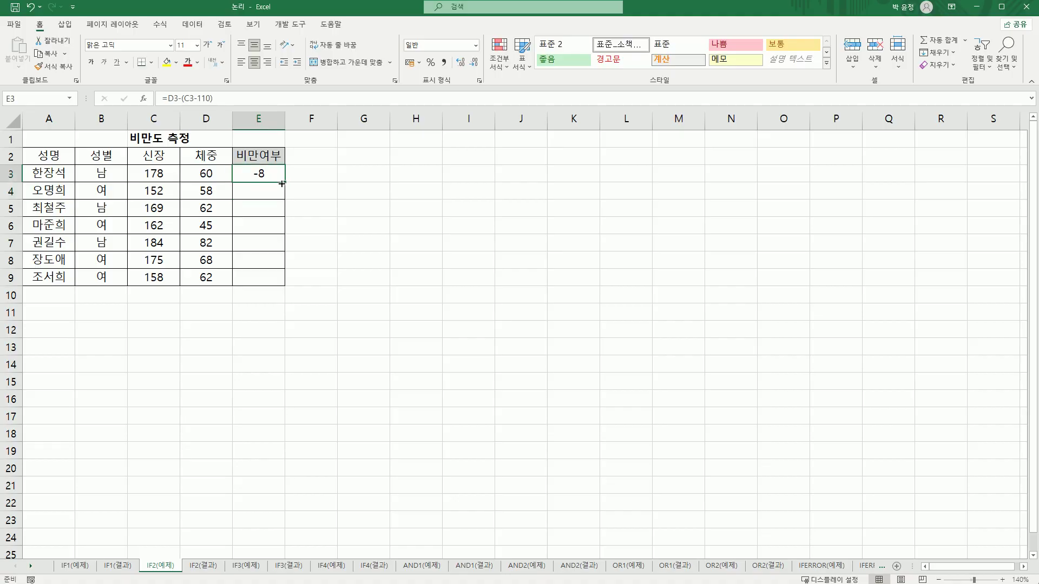
left_click_drag(284, 188, 281, 286)
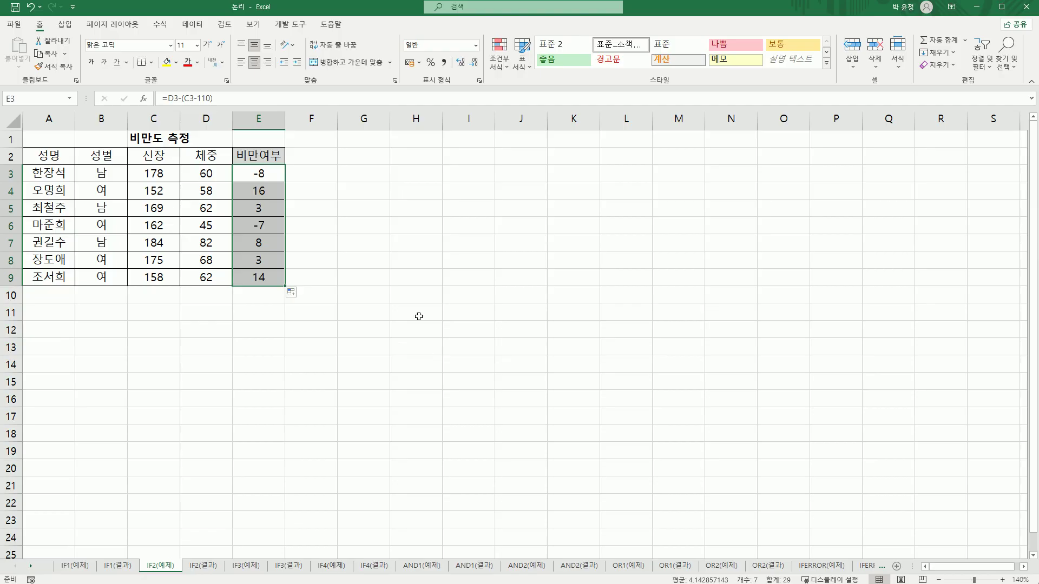
left_click(261, 194)
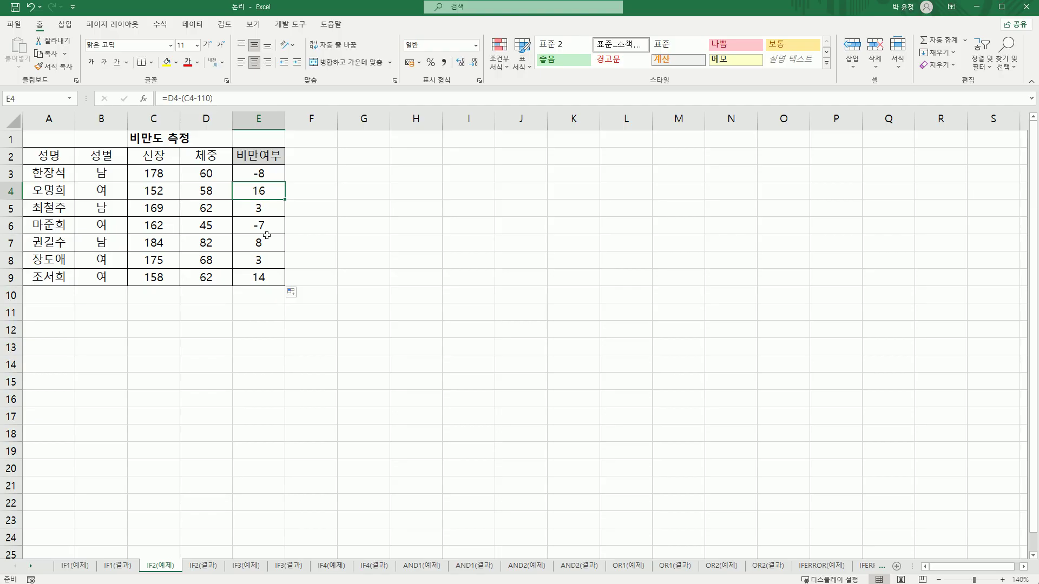
left_click(264, 211)
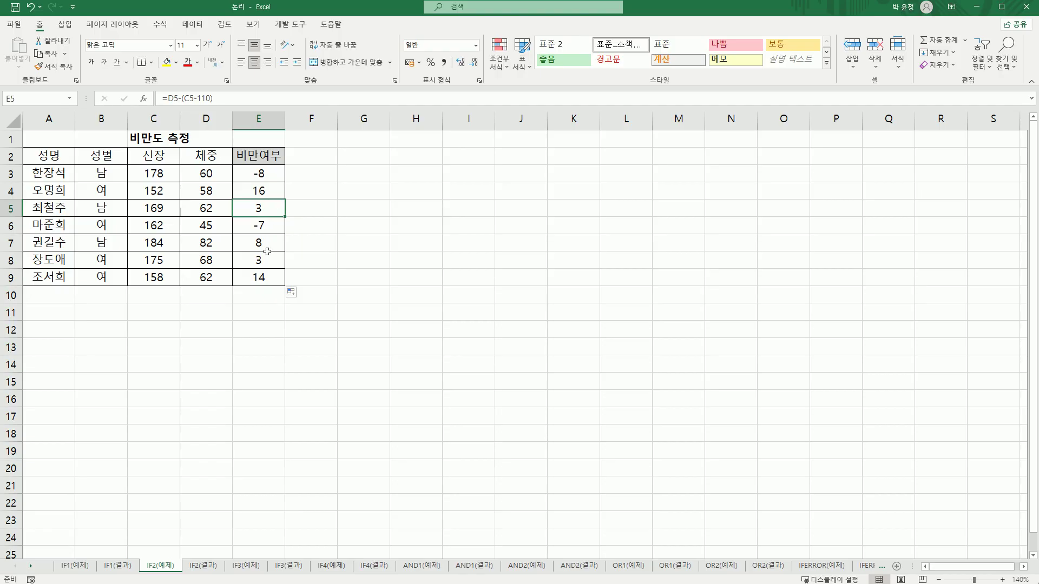
left_click(264, 230)
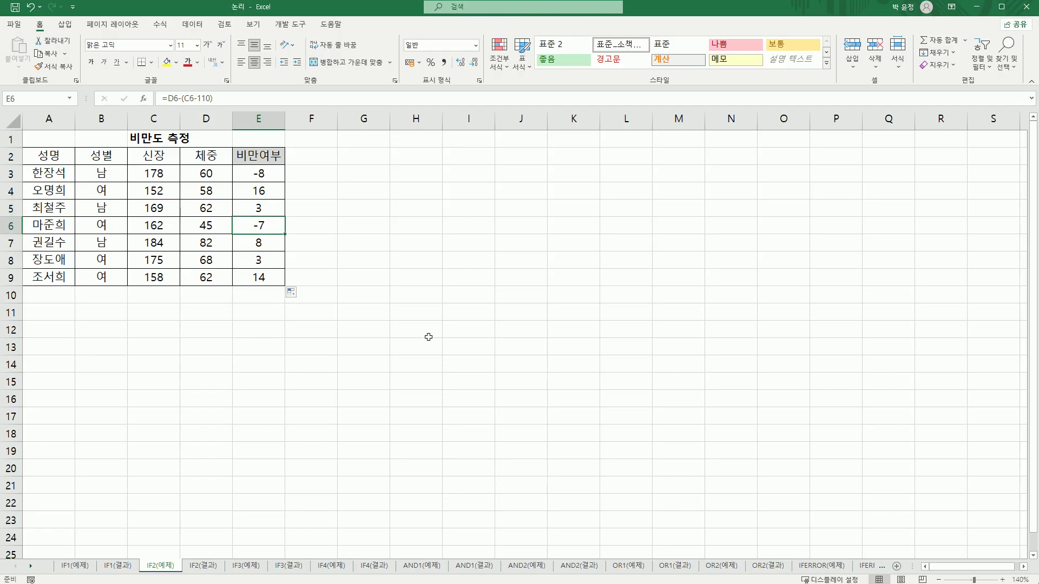
- Wrap the existing E3 expression in an IF function and open its function arguments
left_click(264, 178)
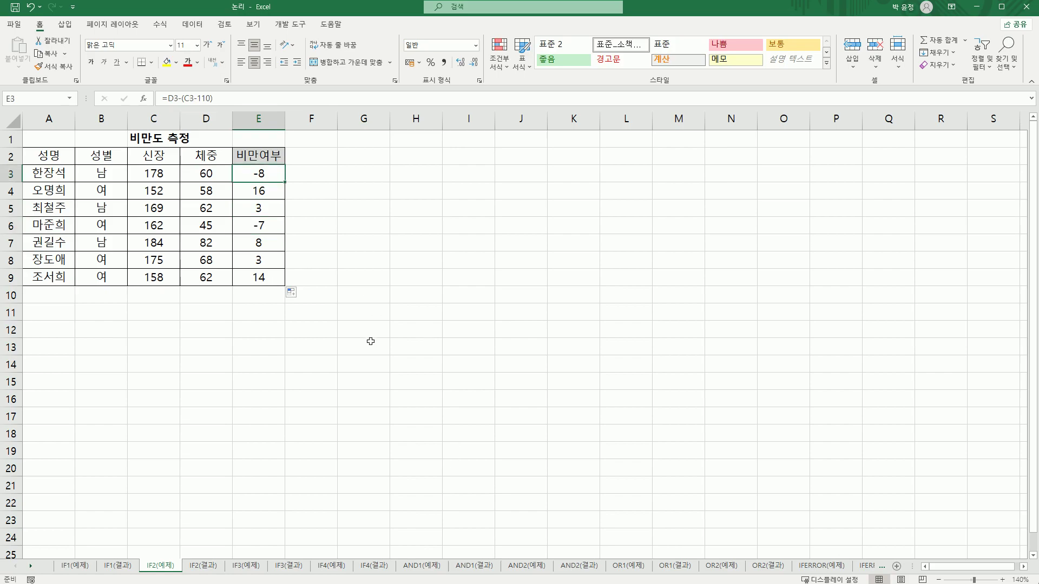
key("F2")
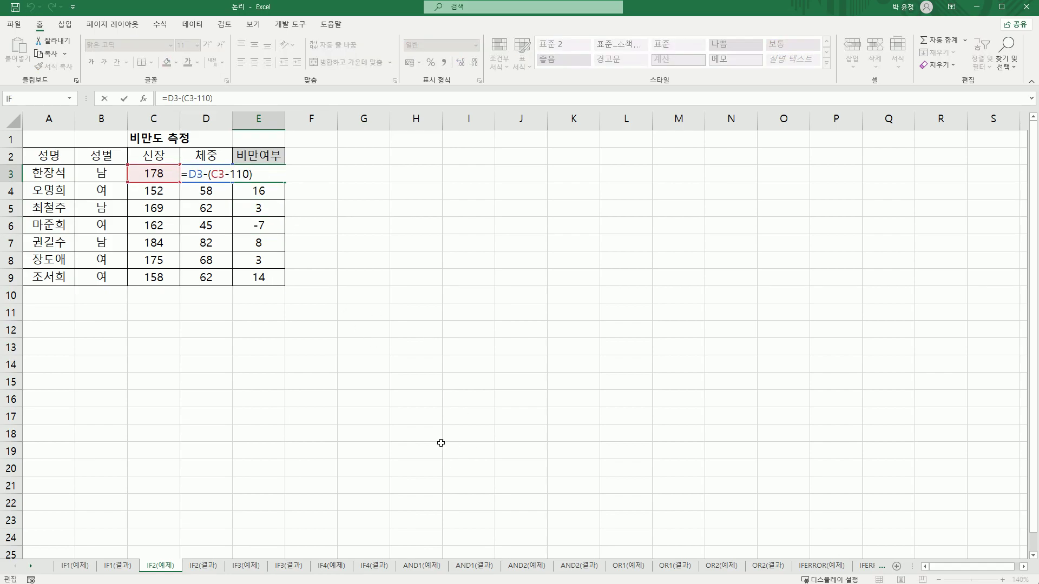
left_click(188, 173)
type("if")
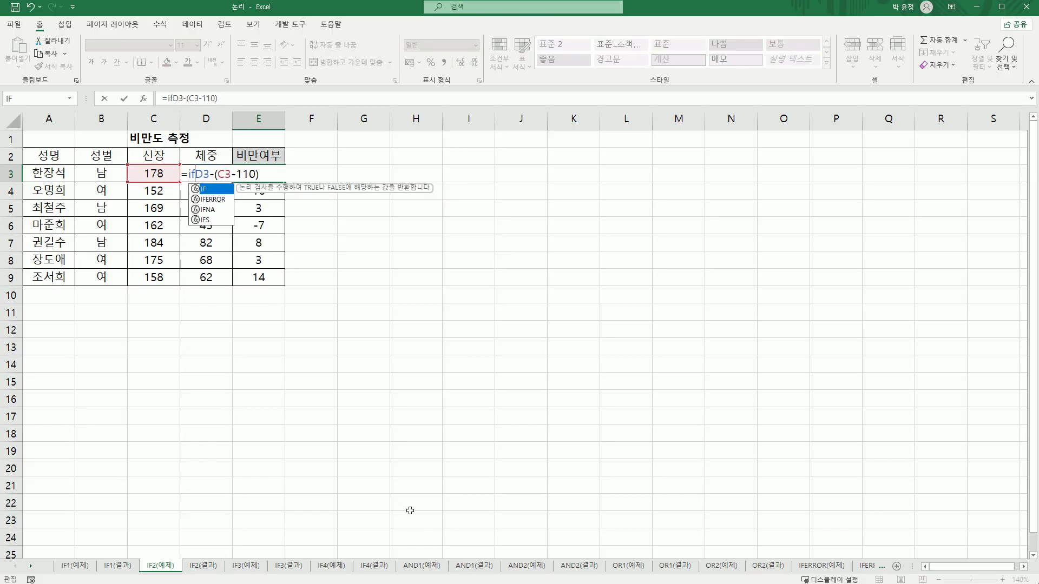
double_click(215, 193)
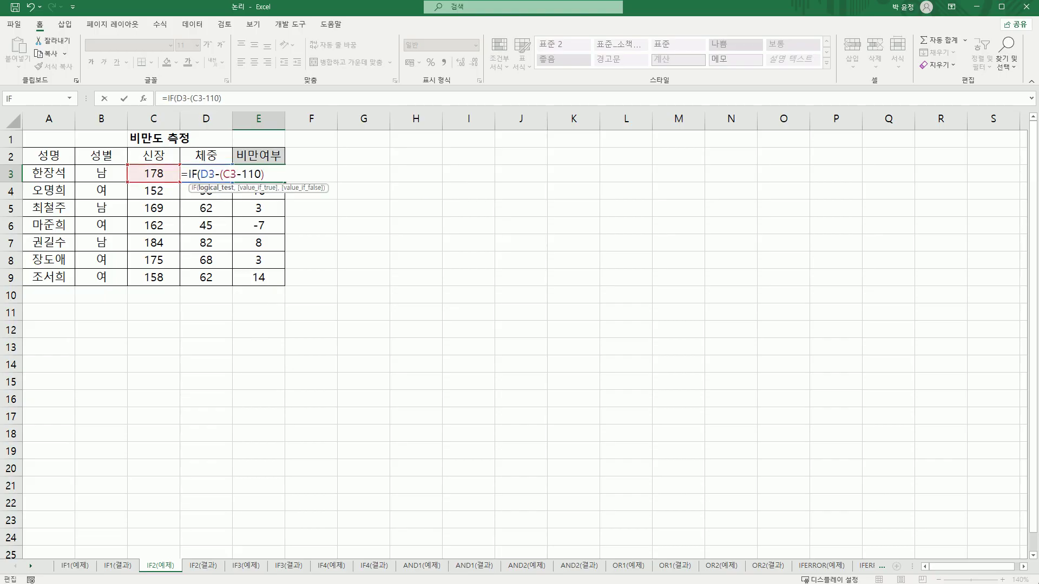
left_click(143, 99)
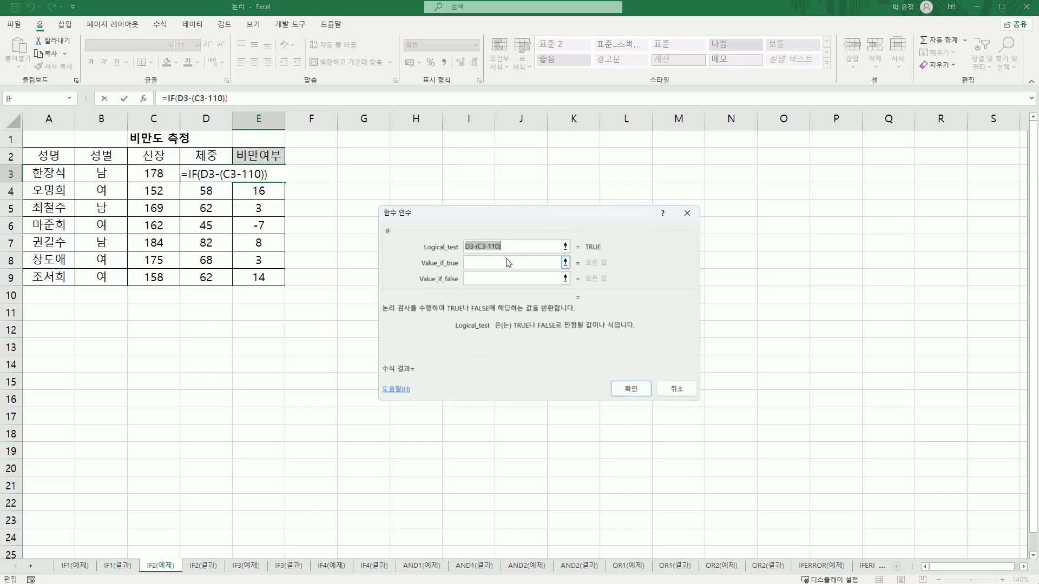
- Extend the IF function's logical test to D3-(C3-110)>=6 and copy the whole test expression
key("End")
type(">=6")
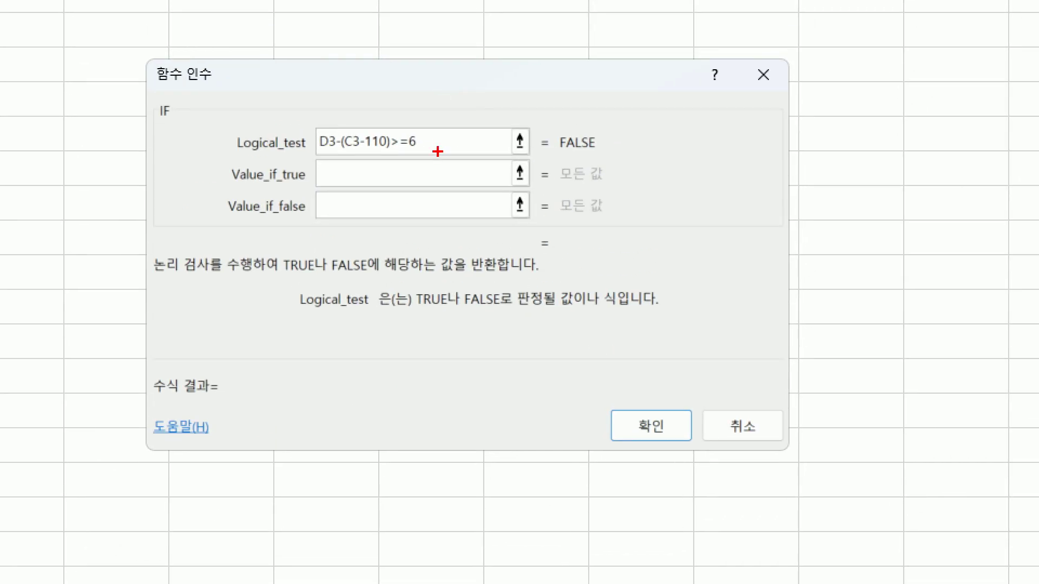
mouse_move(438, 152)
left_mouse_down()
mouse_move(410, 158)
mouse_move(308, 125)
mouse_move(430, 116)
mouse_move(428, 162)
left_mouse_up()
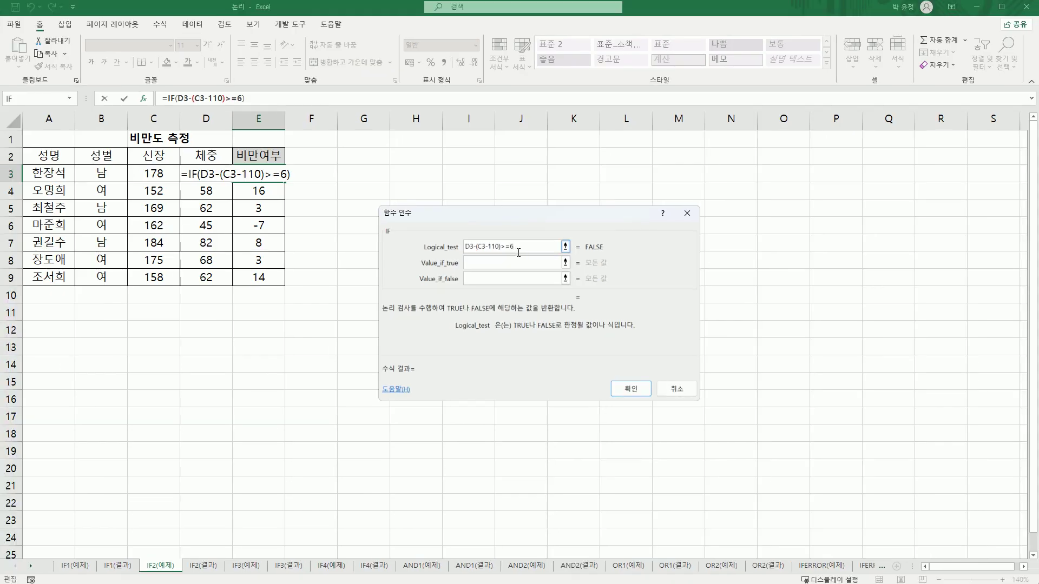
key("Tab")
key("shift+Tab")
left_click_drag(516, 249, 461, 249)
key("ctrl+c")
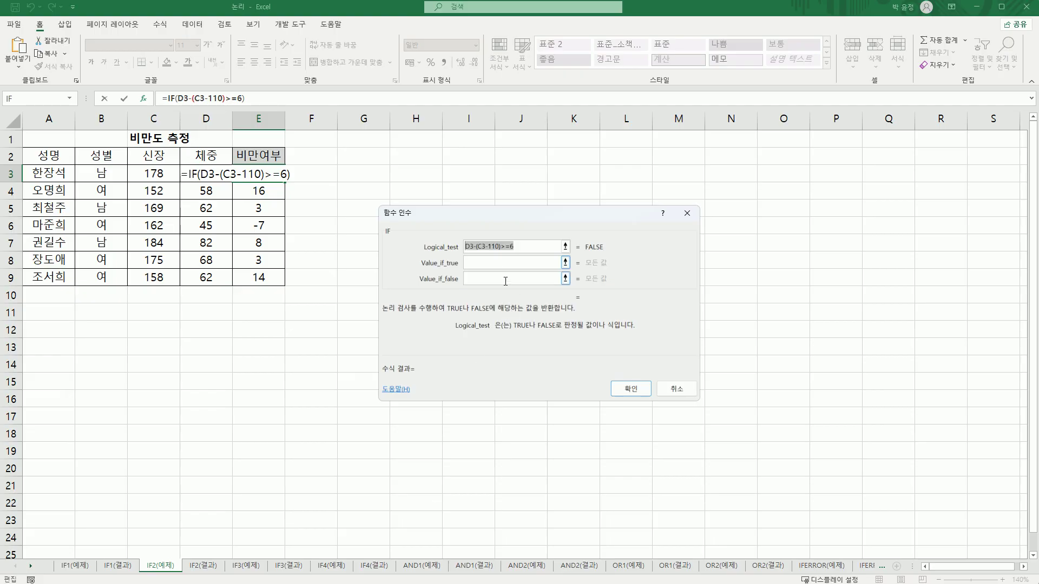
- Set the IF function's value if true to "비만"
left_click(498, 264)
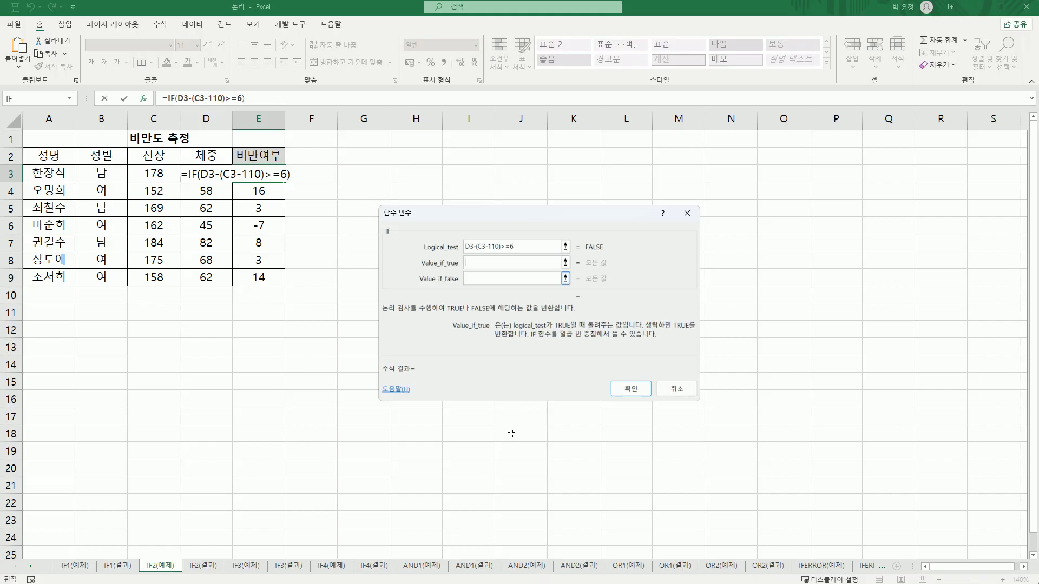
type("비")
key("BackSpace")
type("비")
key("BackSpace")
type("비만")
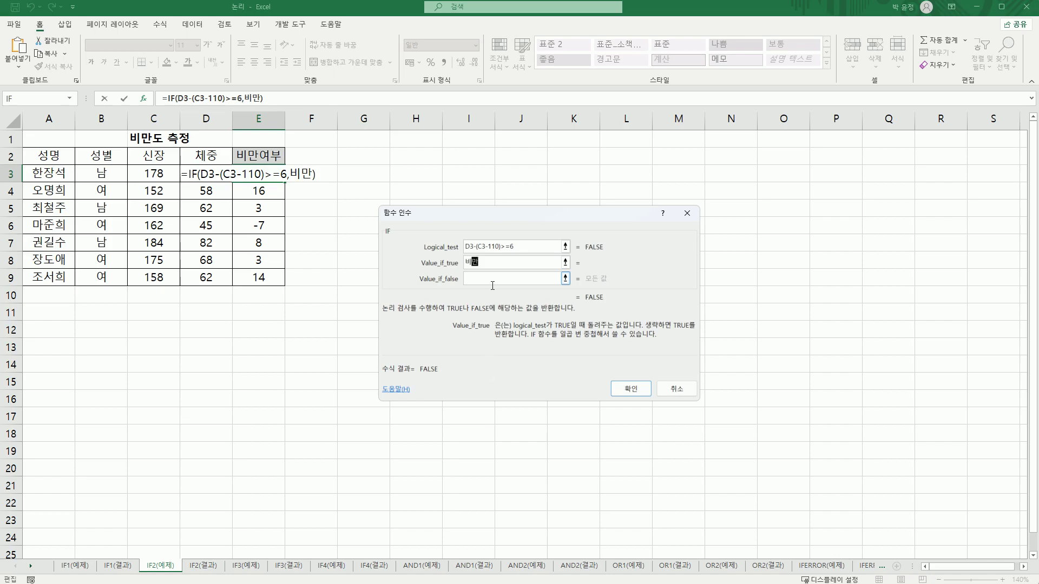
key("Tab")
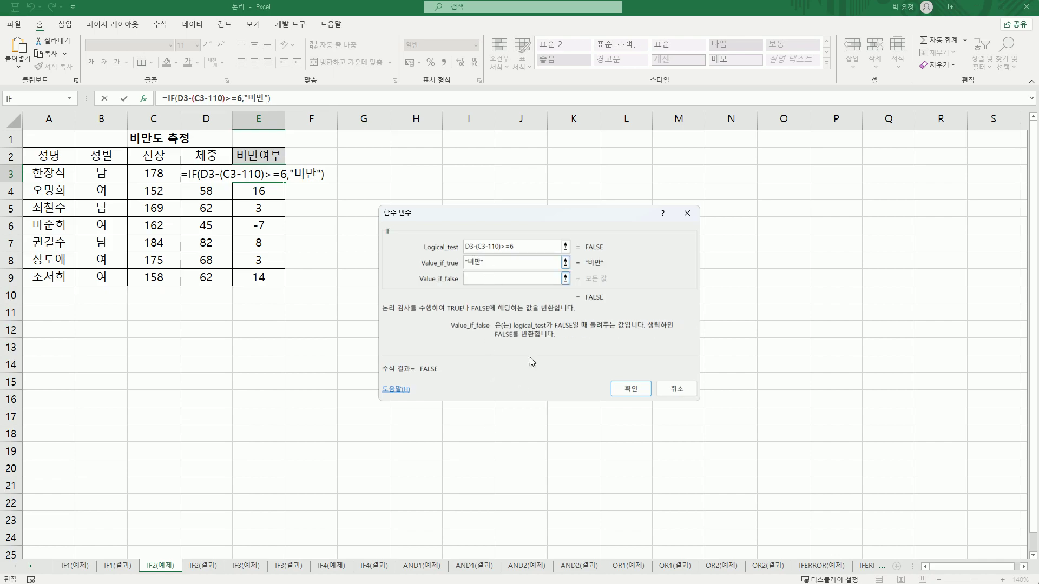
left_click(518, 264)
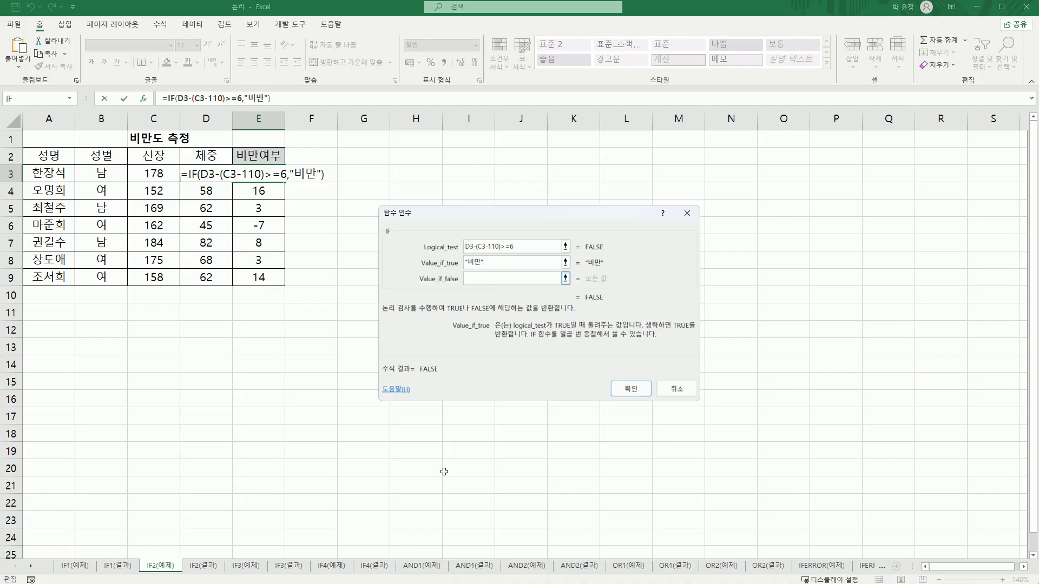
- Nest a second IF function in the value-if-false argument of the E3 formula
left_click(495, 275)
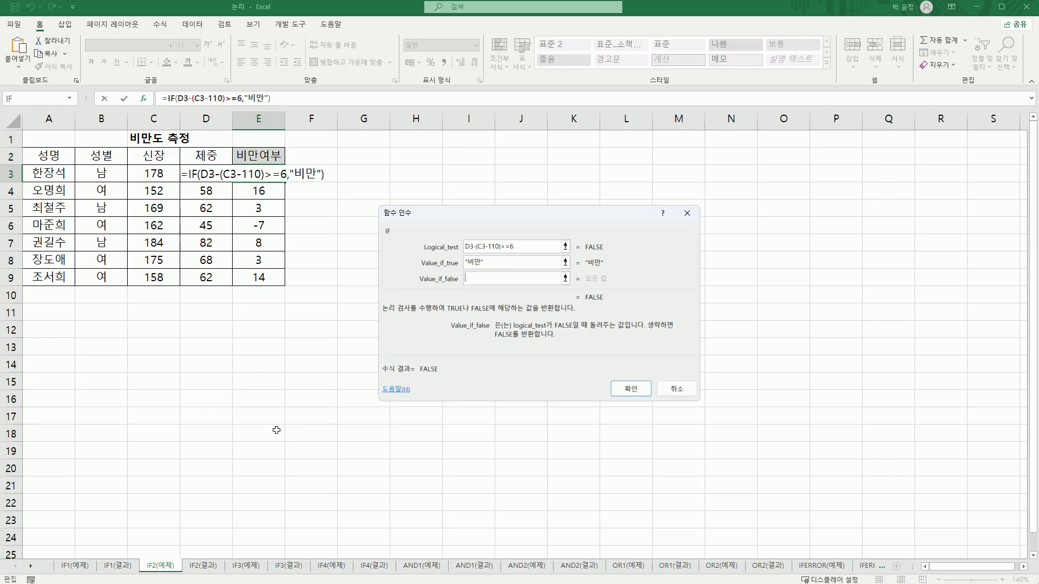
left_click(70, 99)
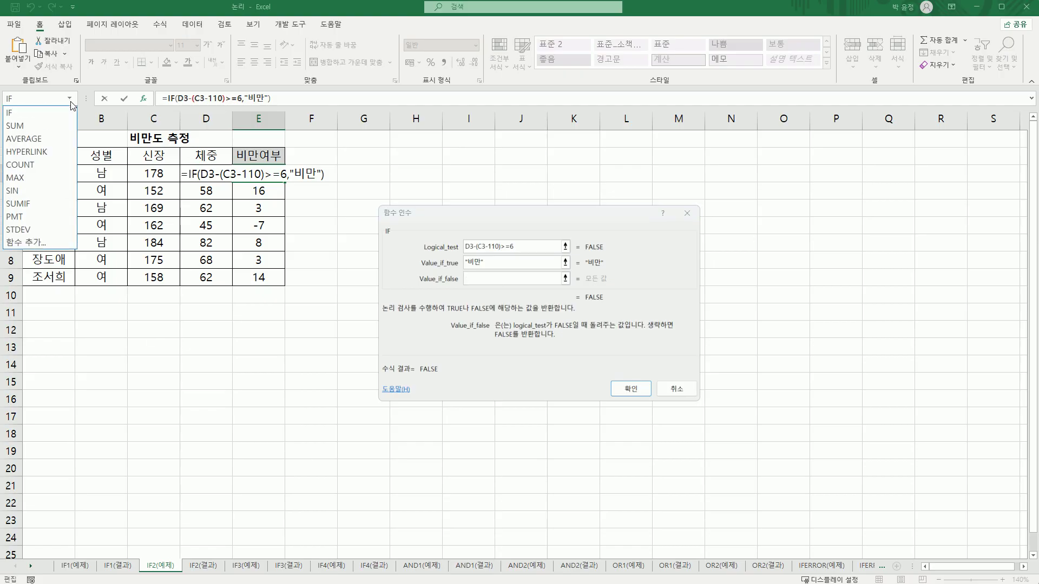
left_click(54, 114)
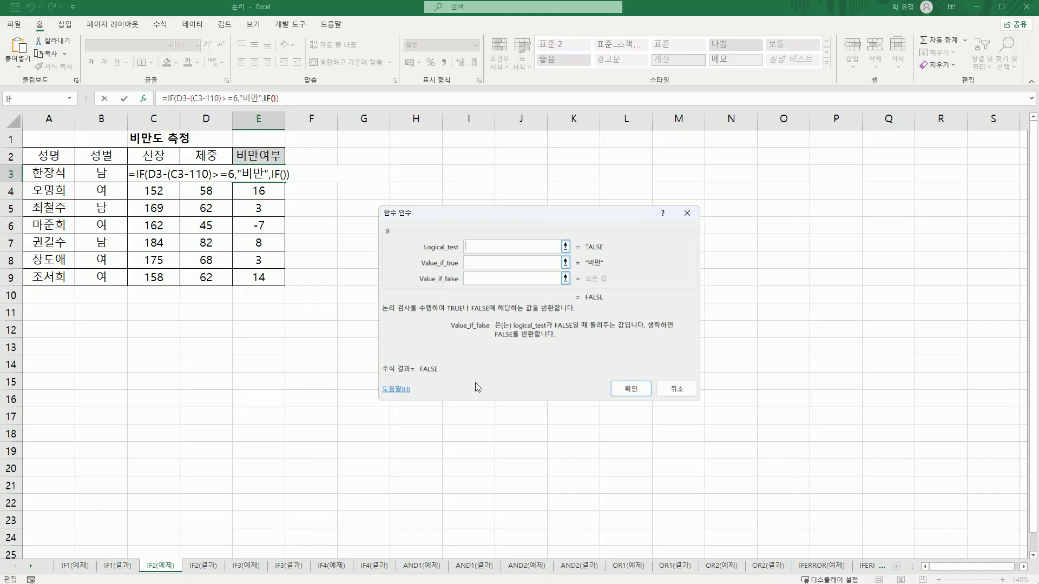
- Paste the copied test into the nested IF's logical test and change it to D3-(C3-110)>=-5
key("ctrl+v")
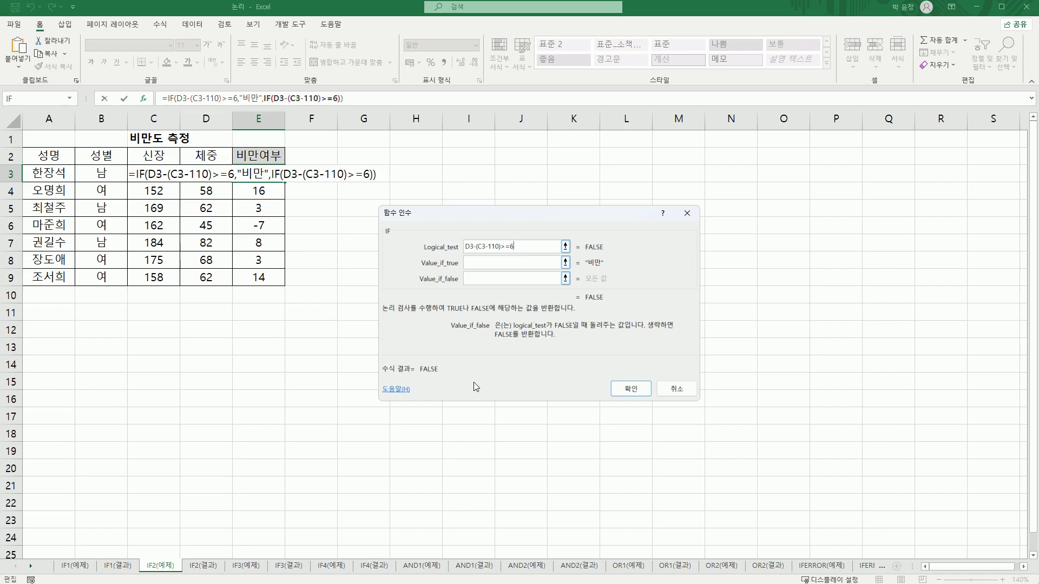
key("BackSpace")
type("-5")
left_click(478, 263)
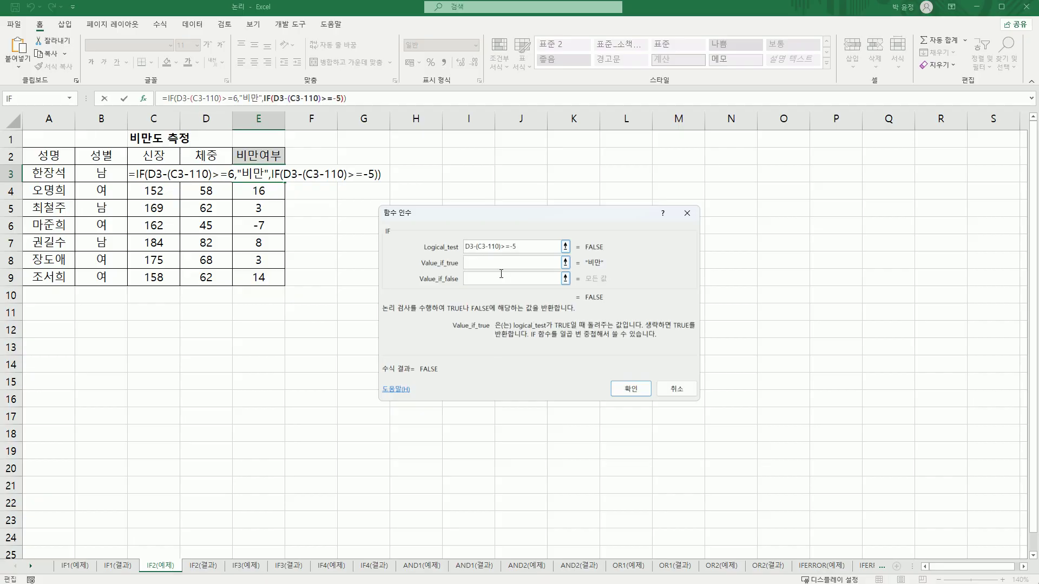
- Set the nested IF's value if true to "표준" and its value if false to "허약"
type("표준")
left_click(501, 273)
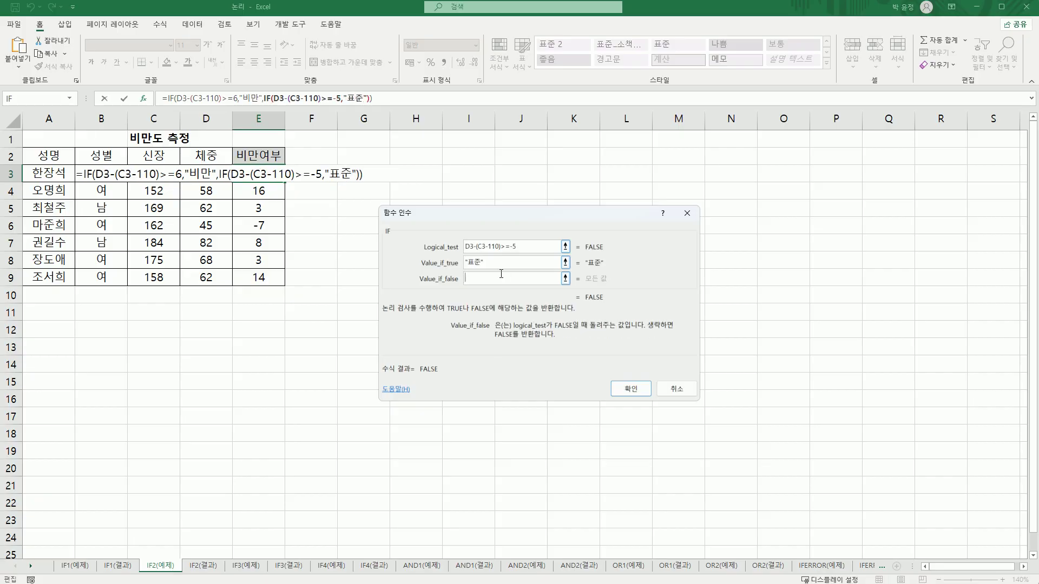
type("허약")
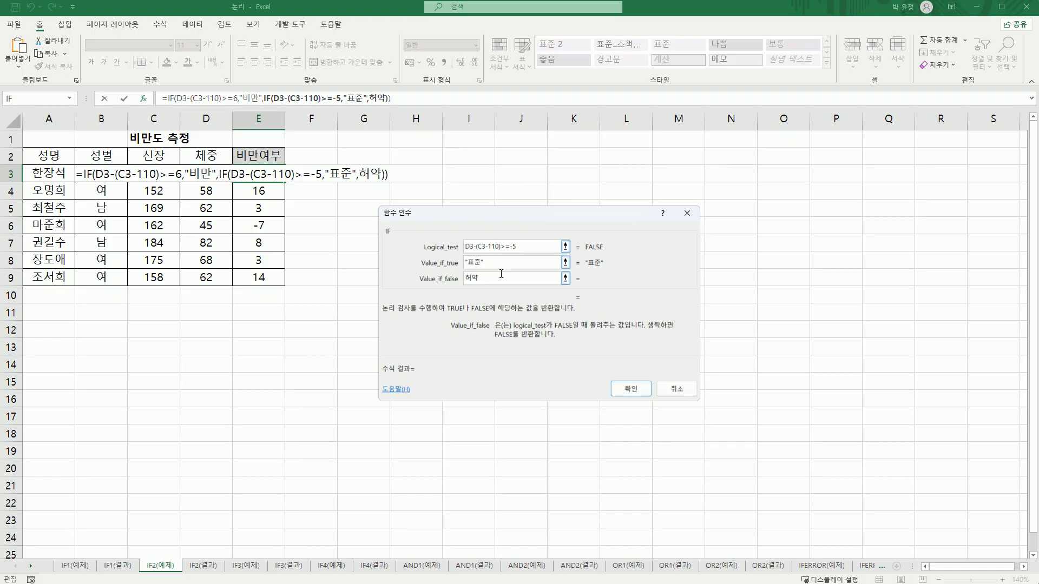
key("Tab")
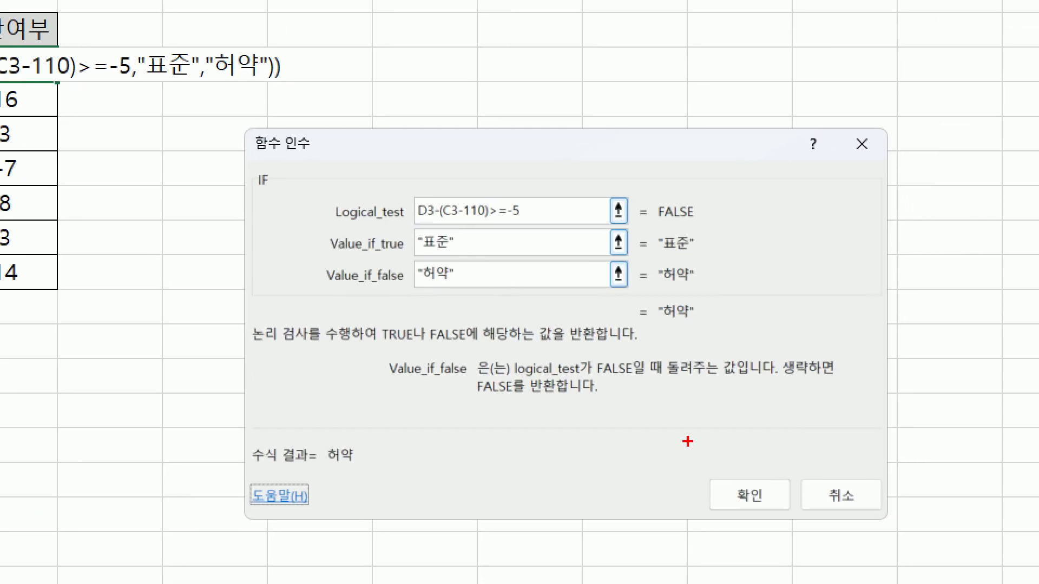
mouse_move(756, 468)
left_mouse_down()
mouse_move(769, 503)
mouse_move(791, 464)
left_mouse_up()
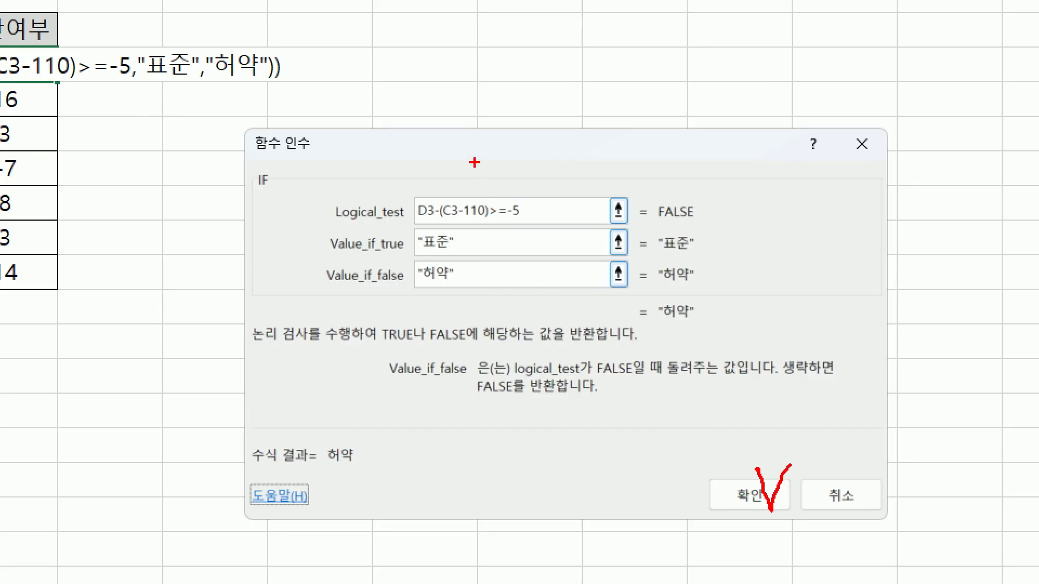
mouse_move(527, 218)
left_mouse_down()
mouse_move(432, 225)
mouse_move(419, 175)
mouse_move(480, 212)
mouse_move(545, 222)
left_mouse_up()
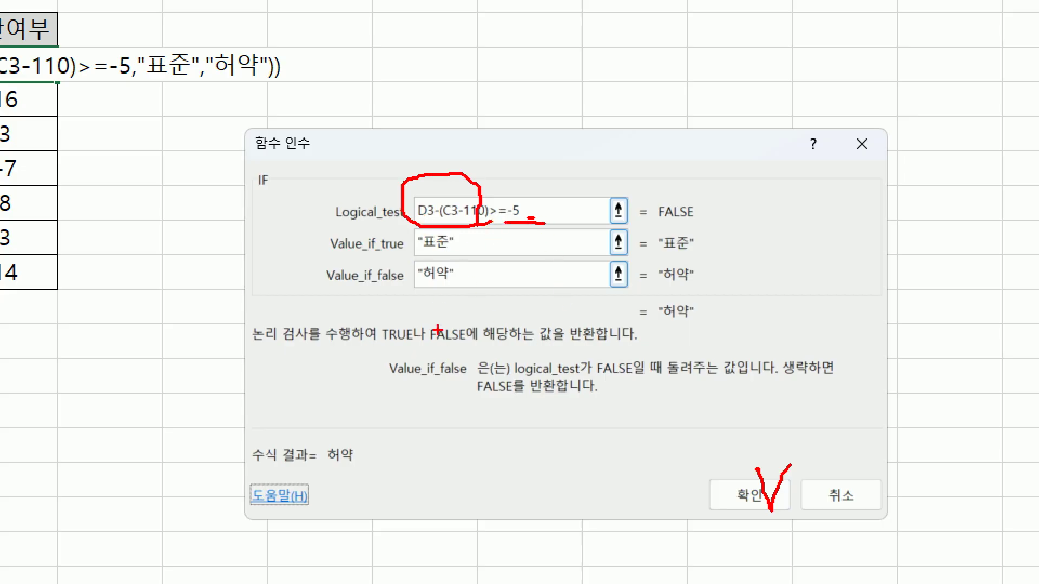
key("Escape")
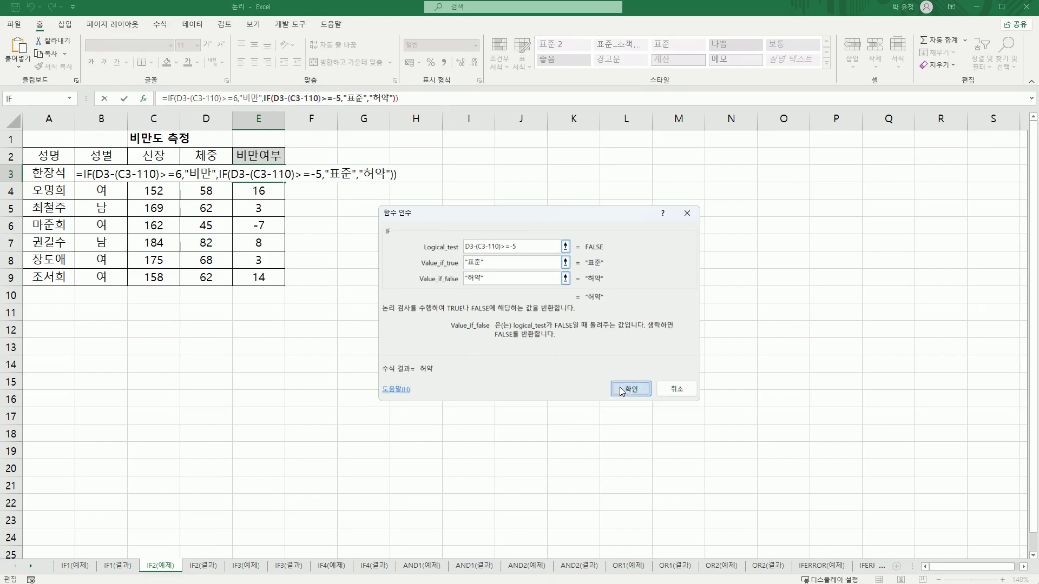
- Accept the nested IF formula in E3 and copy it down the 비만여부 column to E9
left_click(622, 385)
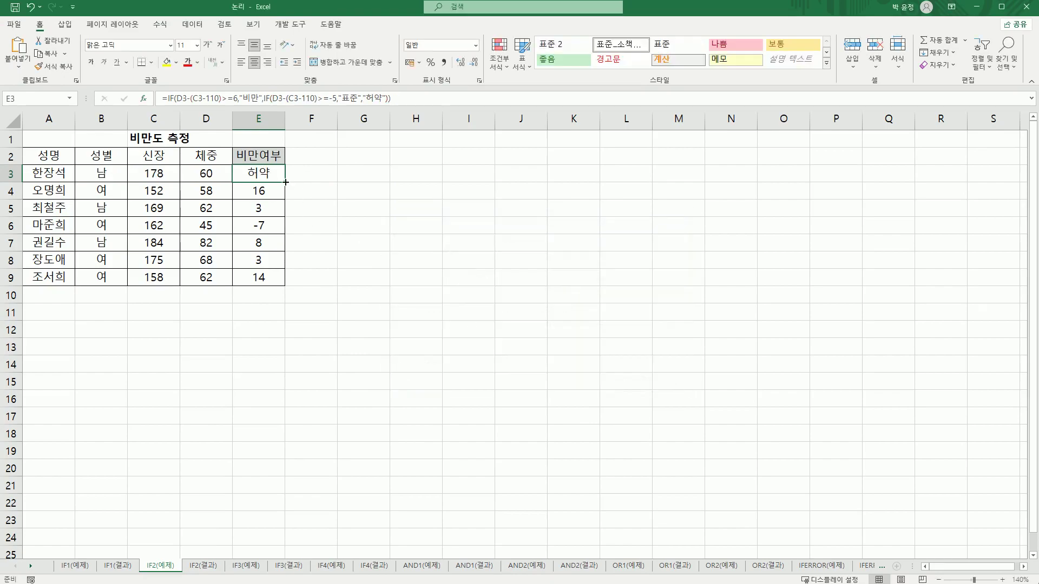
left_click_drag(285, 182, 285, 286)
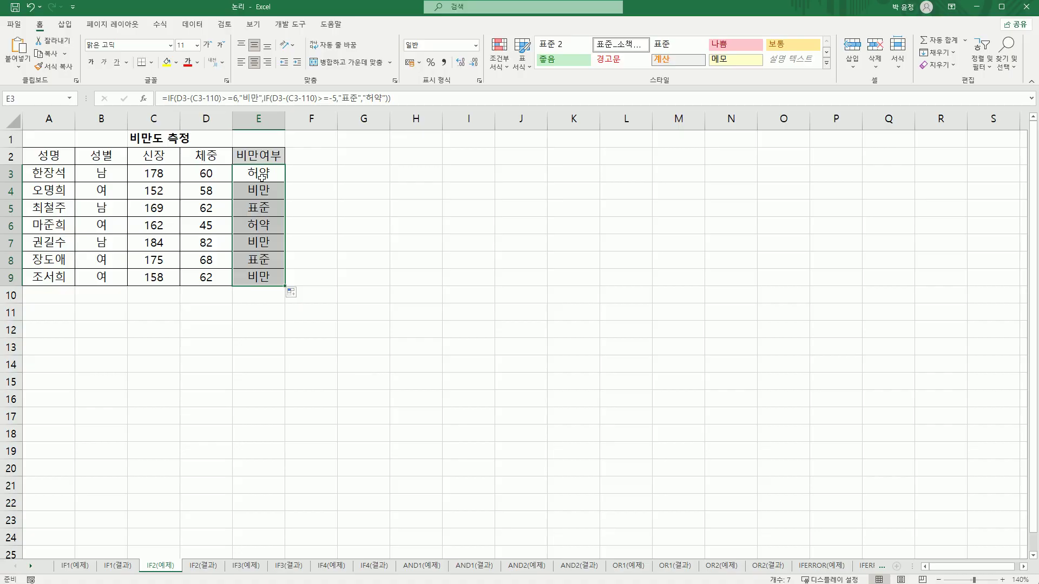
- Clear the 비만여부 formulas from E3:E9
left_click_drag(262, 177, 260, 281)
key("Delete")
- Start an IF function in E3 with function arguments and set its logical test to D3-(C3-110)>=6
left_click(274, 171)
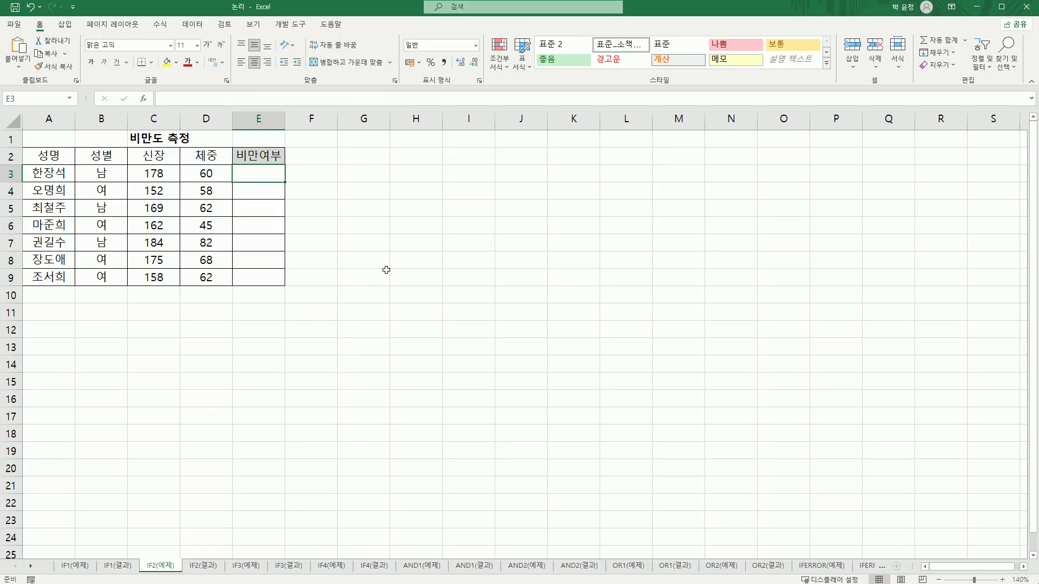
type("=")
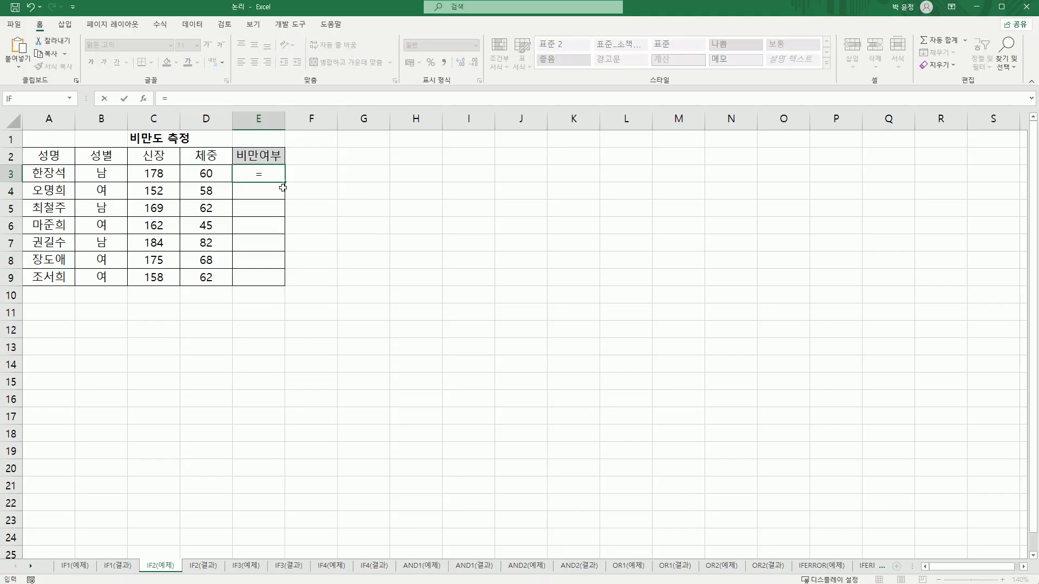
type("ㅑ")
key("BackSpace")
type("if")
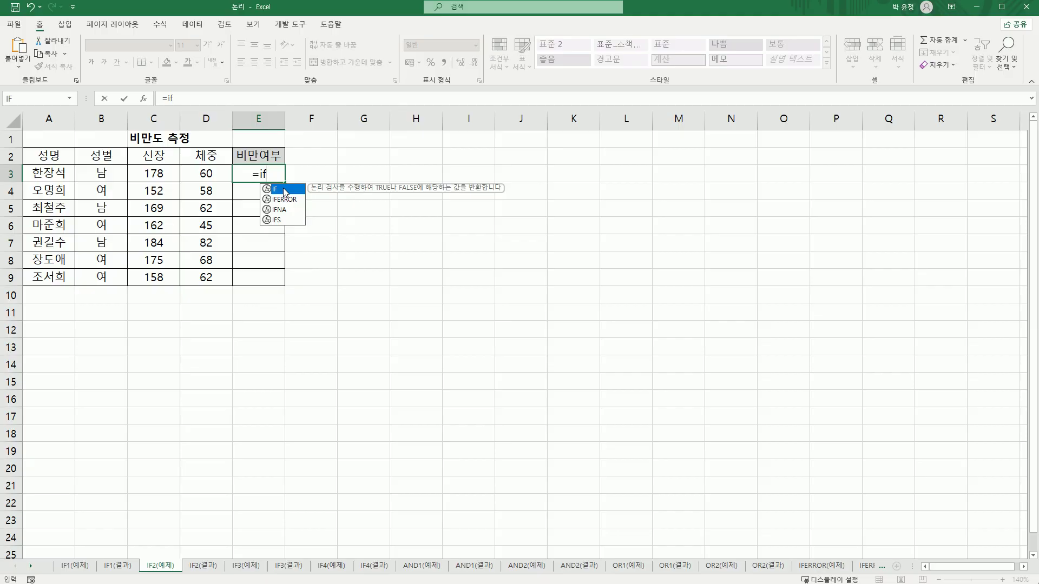
double_click(283, 191)
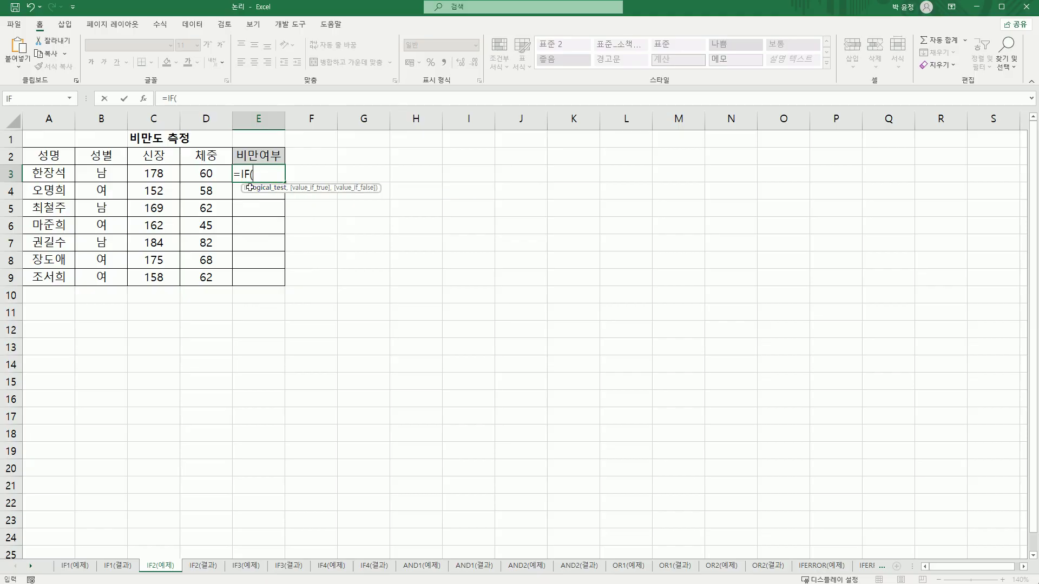
left_click(144, 100)
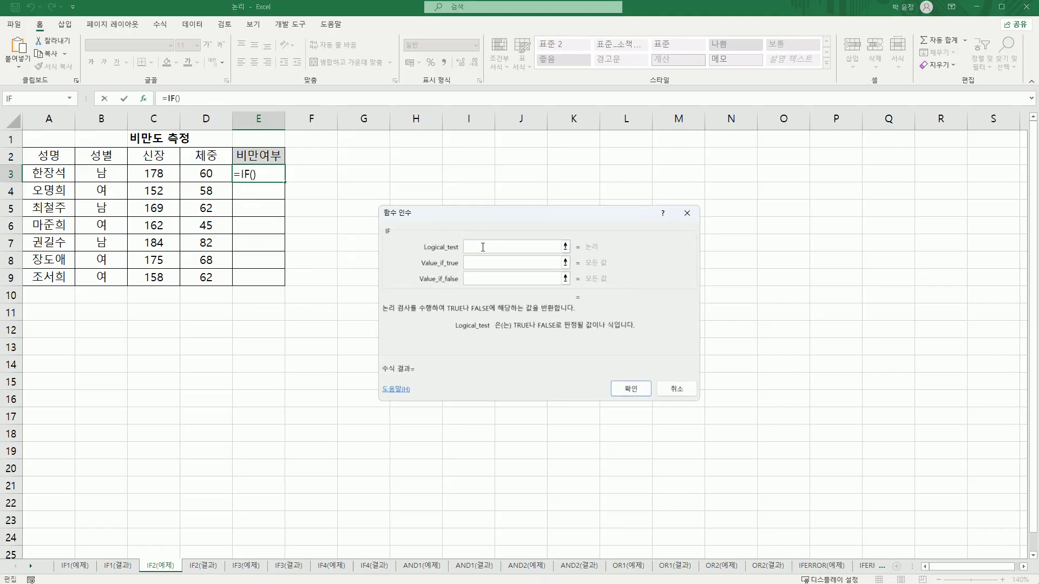
type("D3-(C3-110)>=6")
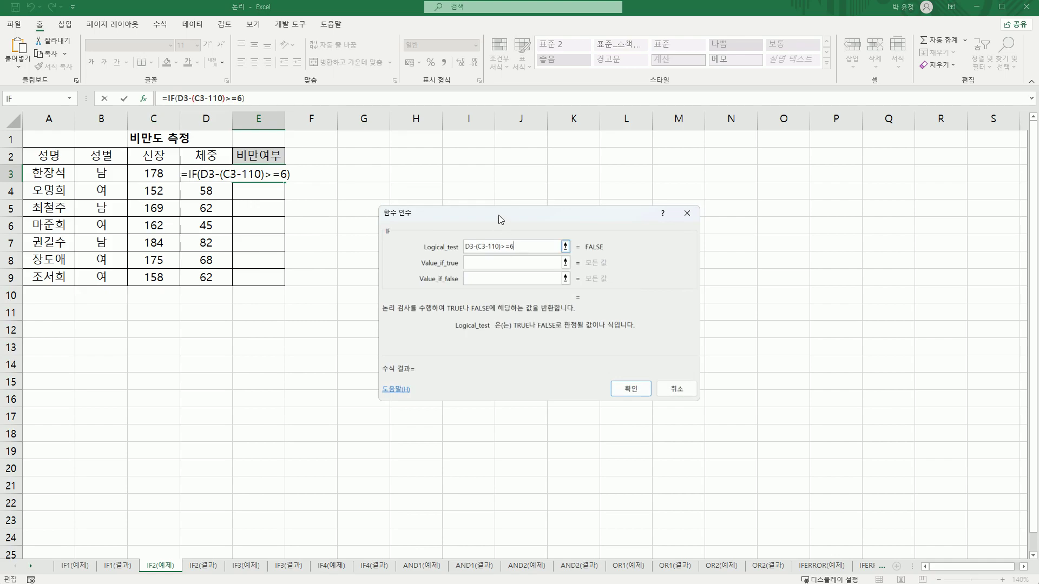
- Set the outer IF's value if true to "비만" in the E3 formula
left_click_drag(500, 216, 452, 176)
left_click(470, 221)
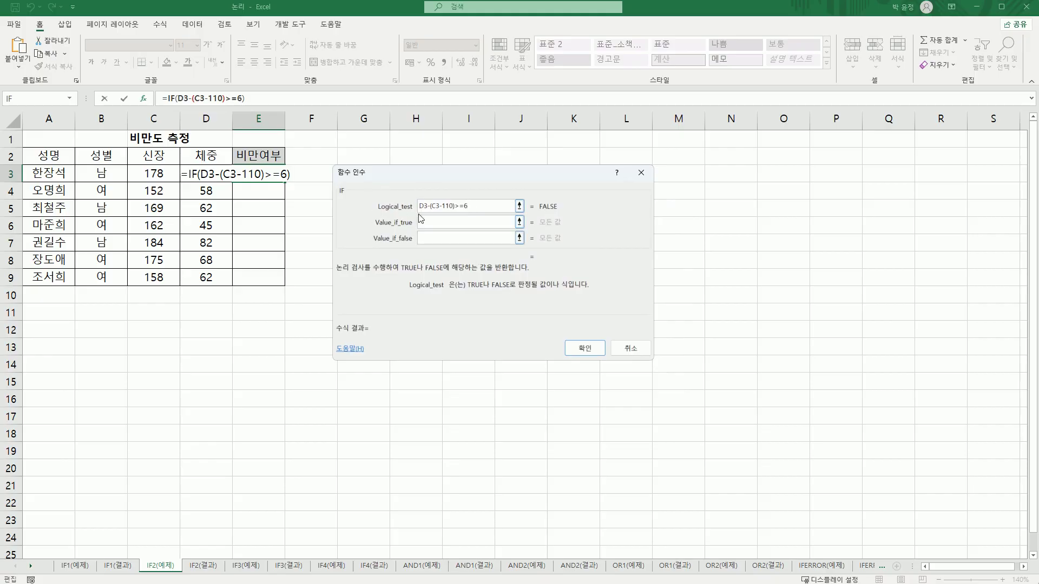
left_click(467, 221)
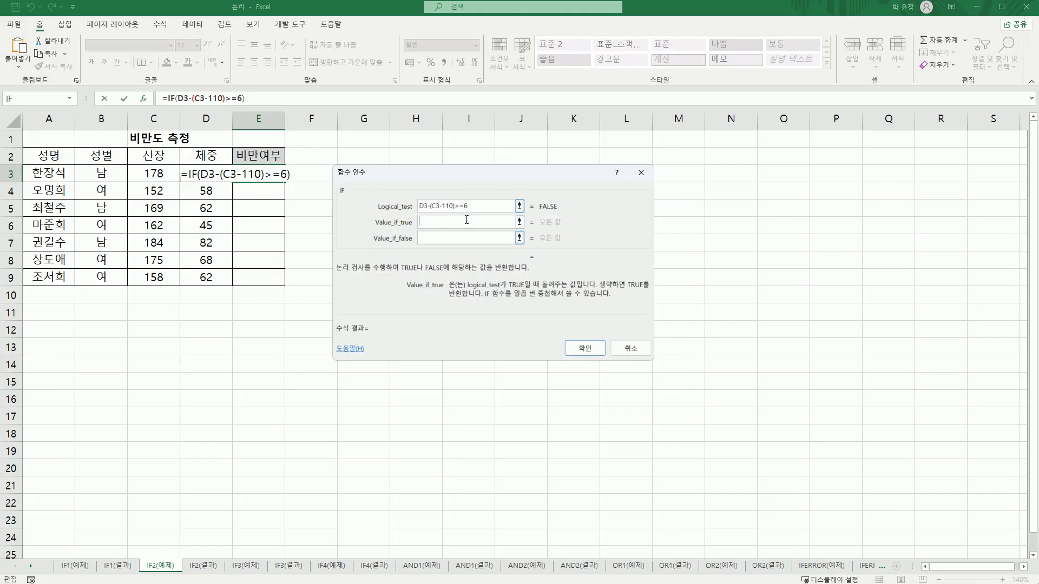
type("비만")
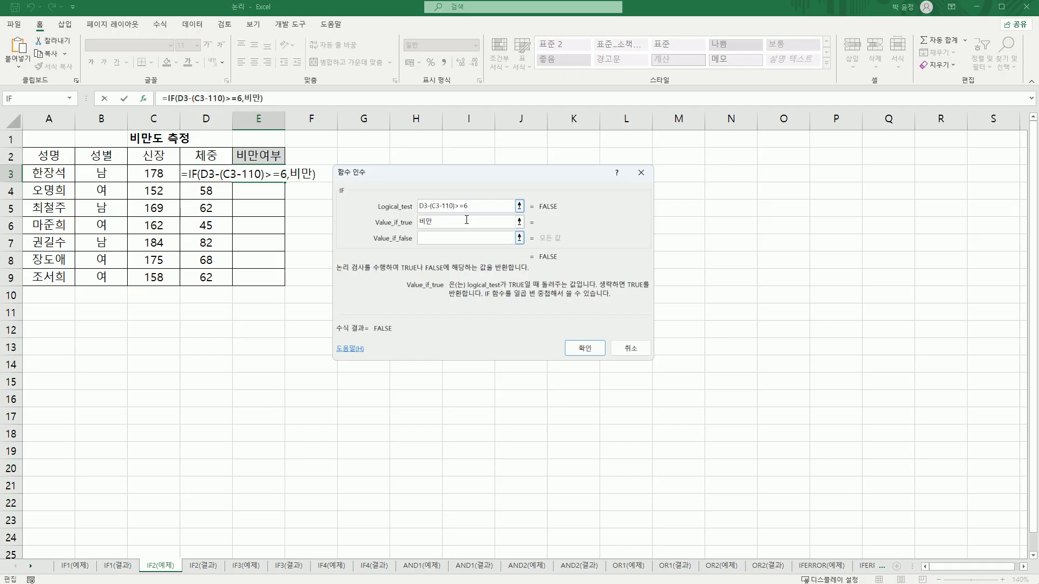
left_click(441, 239)
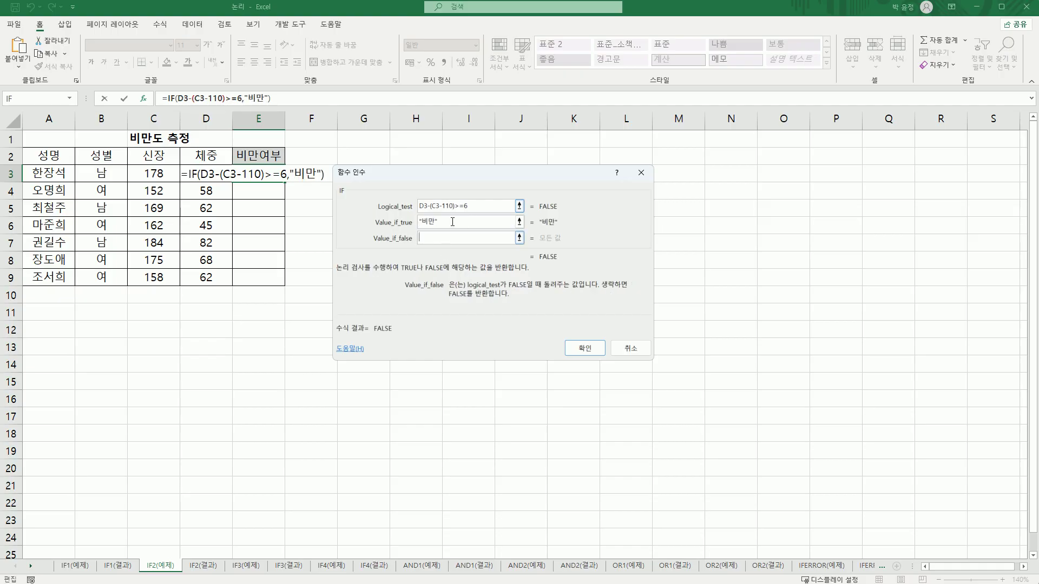
- Insert another IF function at the end of the value-if-true argument, directly after "비만"
left_click(455, 223)
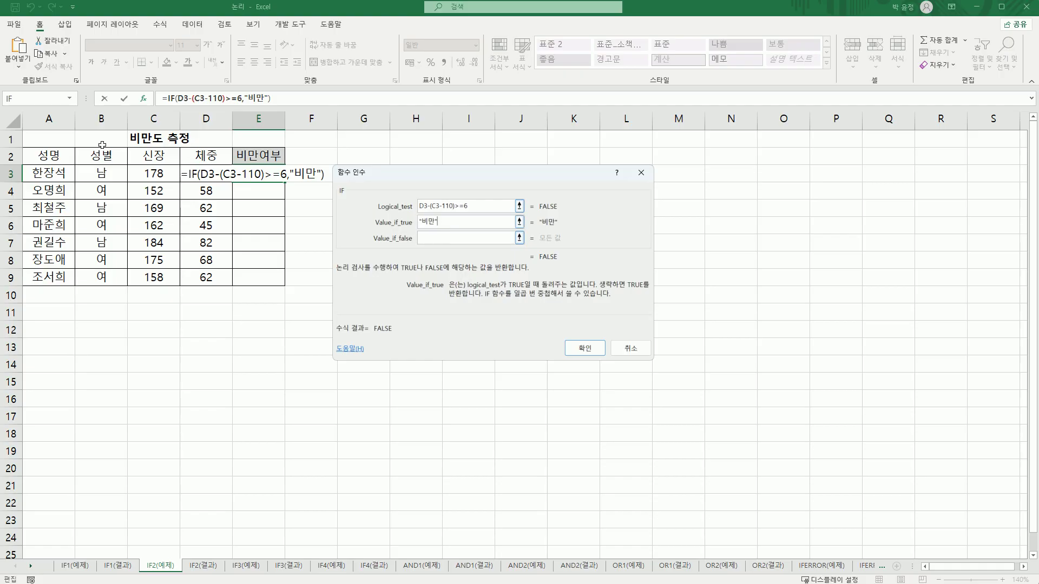
left_click(69, 98)
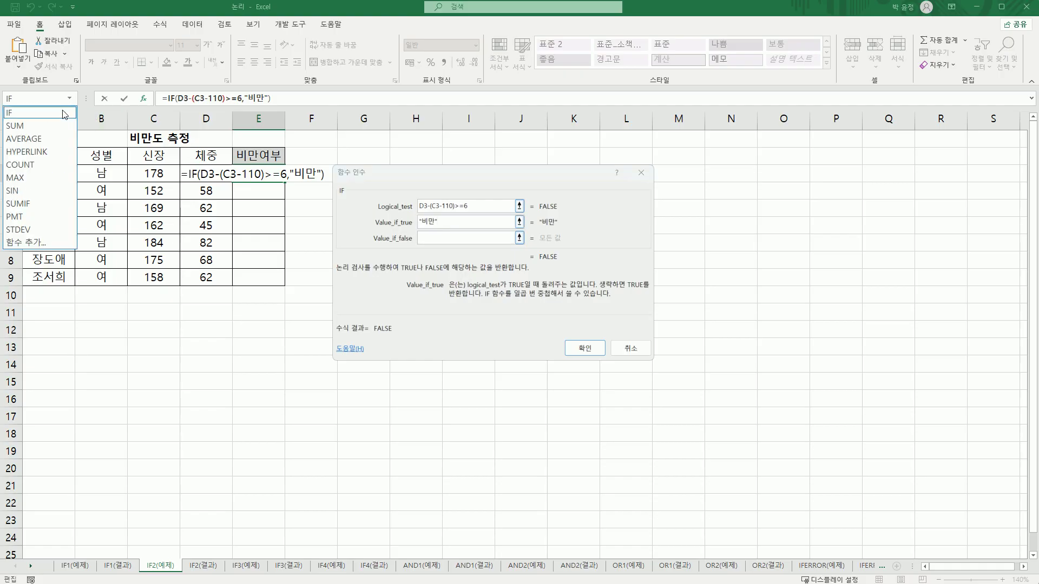
left_click(71, 116)
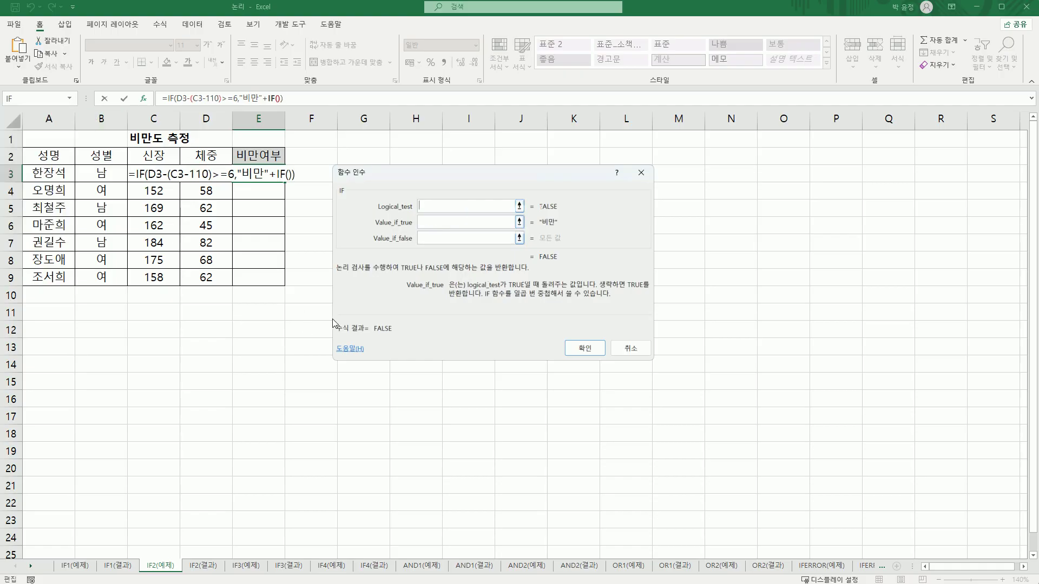
- Enter the test expression in the inserted IF's logical test and change it to D3-(C3-110)>=-5
type("D3-(C3-110)>=6")
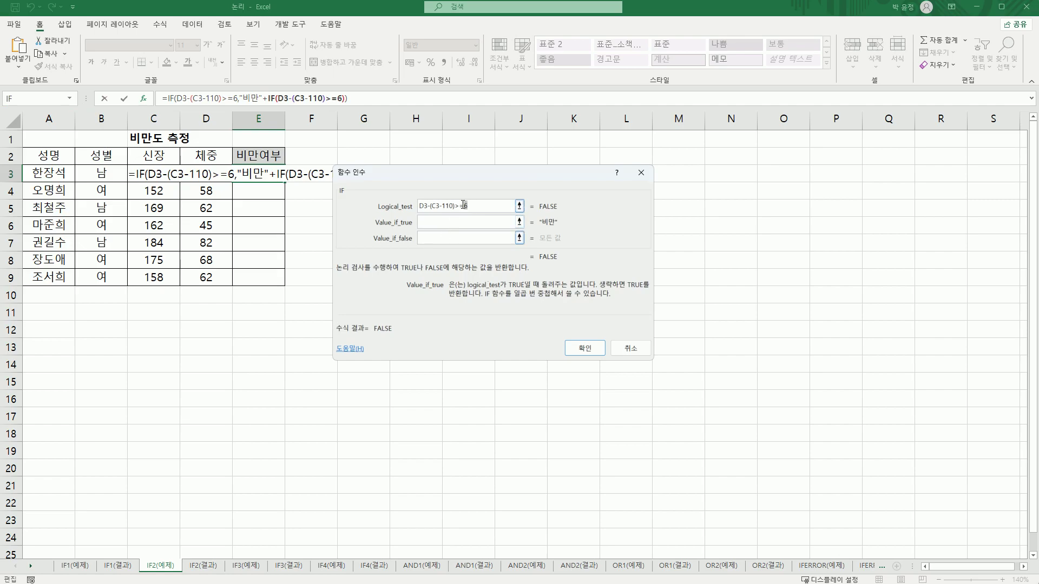
left_click(483, 224)
key("Delete")
type("-5")
- Give the inserted IF the value if true "표준" and the value if false "허약"
left_click(482, 224)
type("ㅍ")
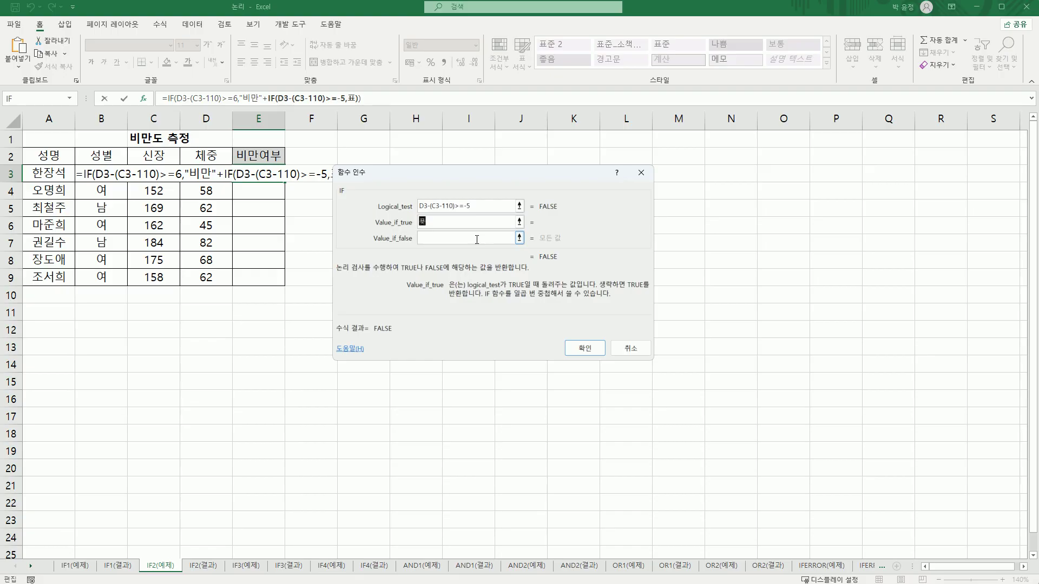
type("준")
left_click(476, 240)
type("허약")
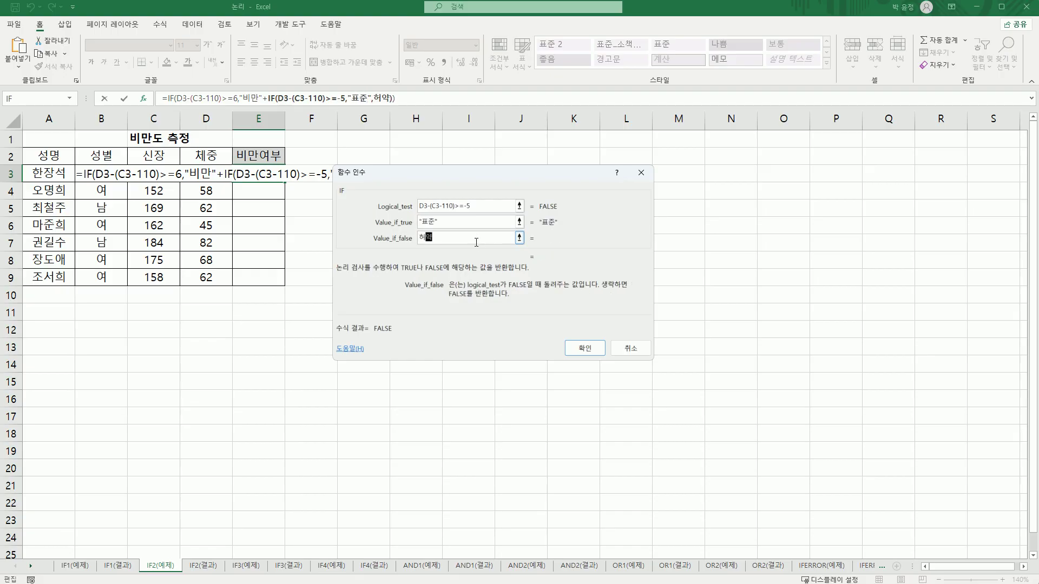
- Confirm the E3 formula and fill it down through E9
left_click(581, 347)
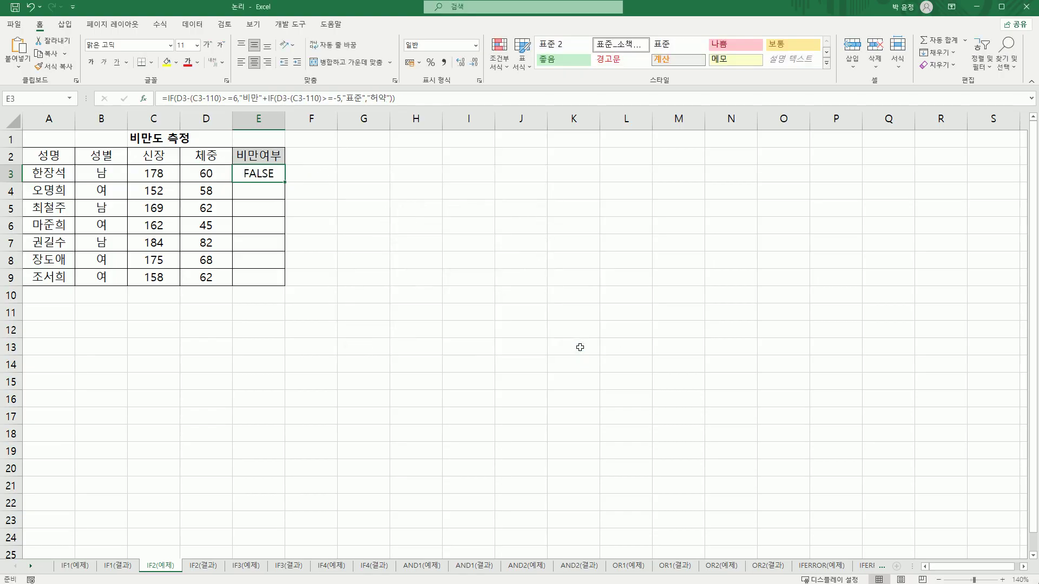
left_click_drag(284, 183, 286, 283)
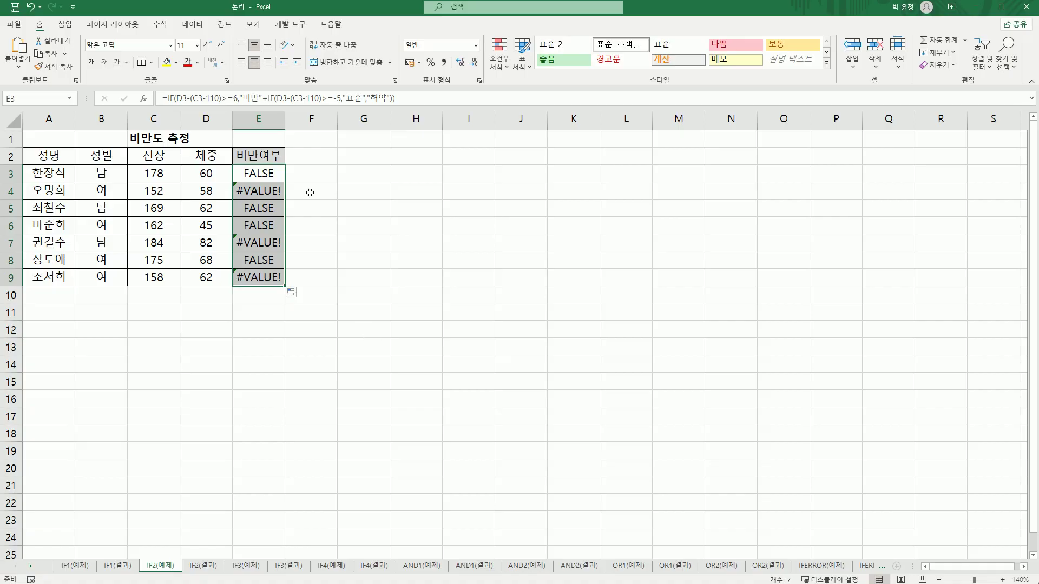
- Open the formula in E3 for editing
left_click(271, 173)
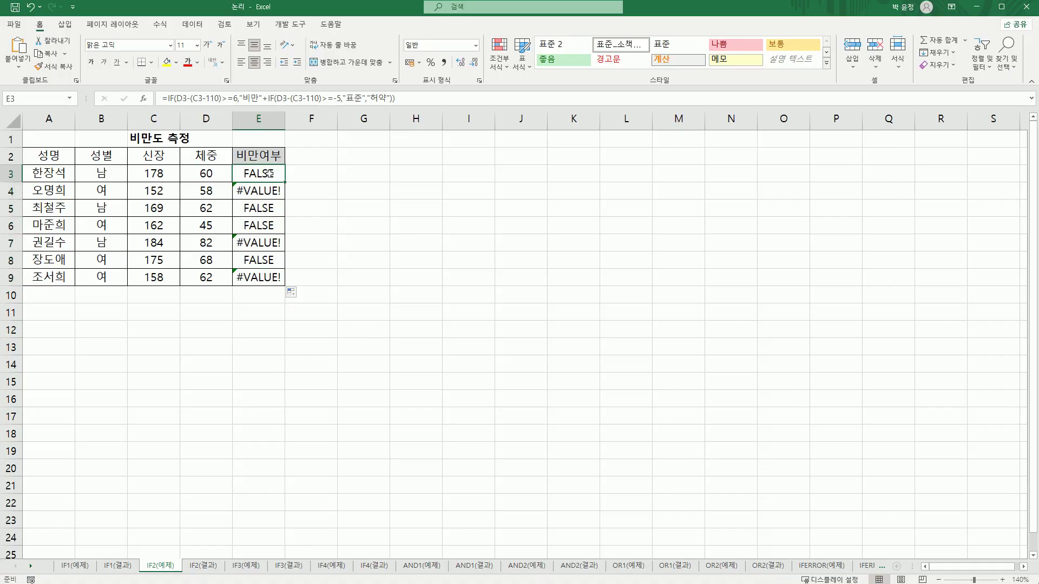
double_click(270, 173)
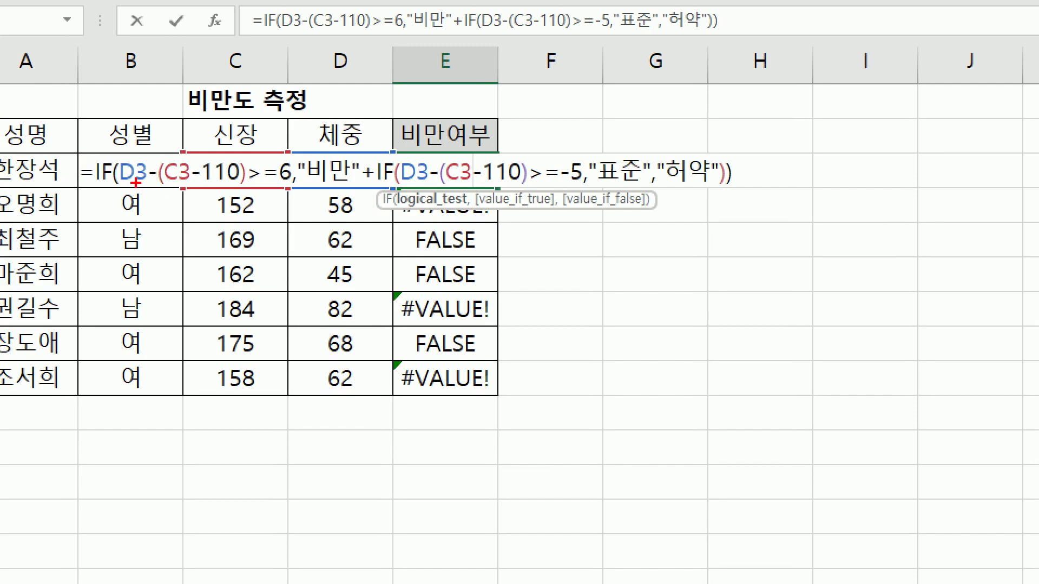
left_click_drag(116, 188, 287, 192)
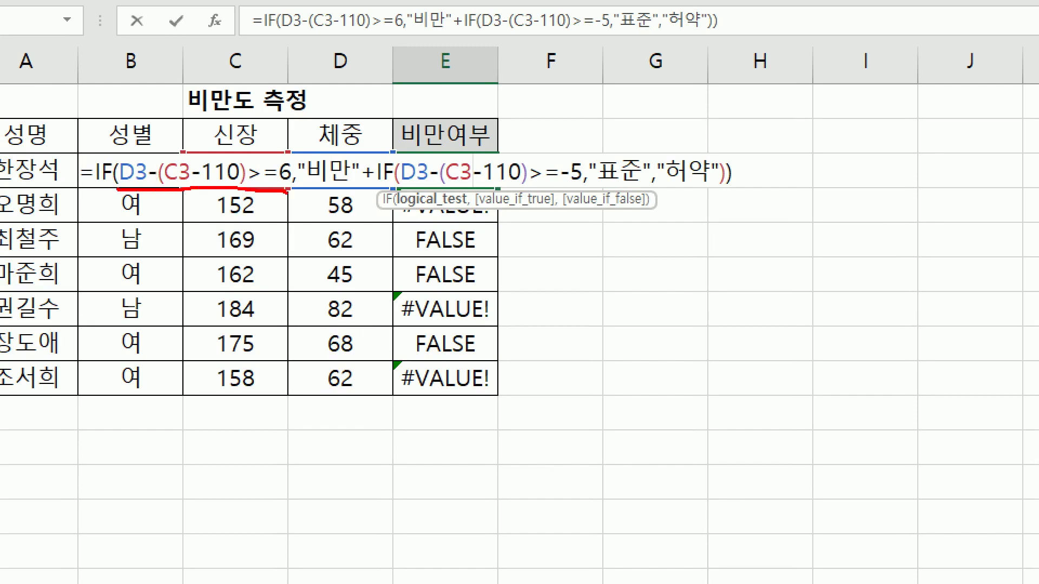
mouse_move(314, 132)
left_mouse_down()
mouse_move(319, 147)
mouse_move(369, 94)
left_mouse_up()
left_click_drag(366, 184, 364, 211)
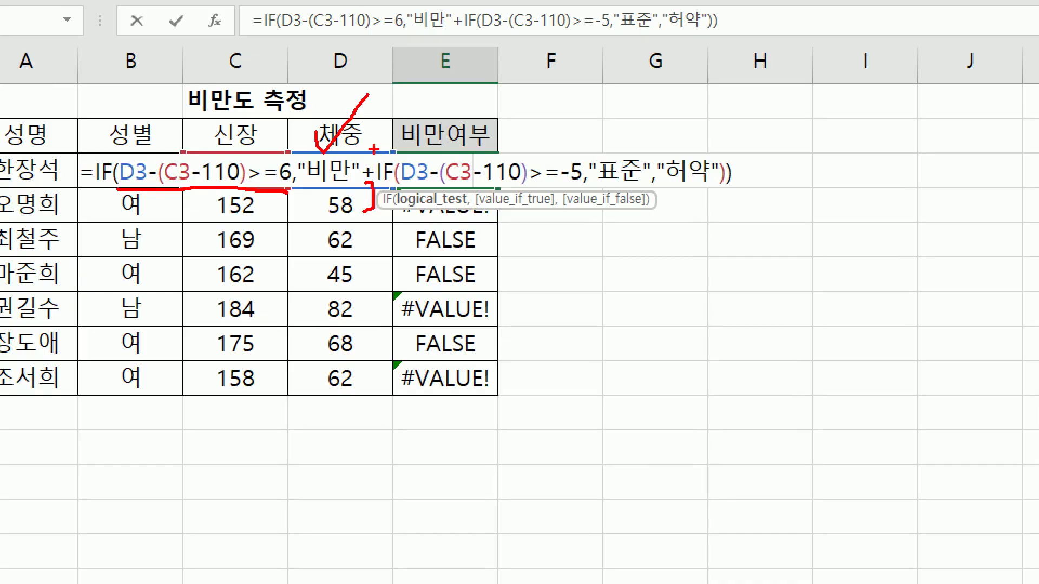
left_click_drag(378, 130, 368, 174)
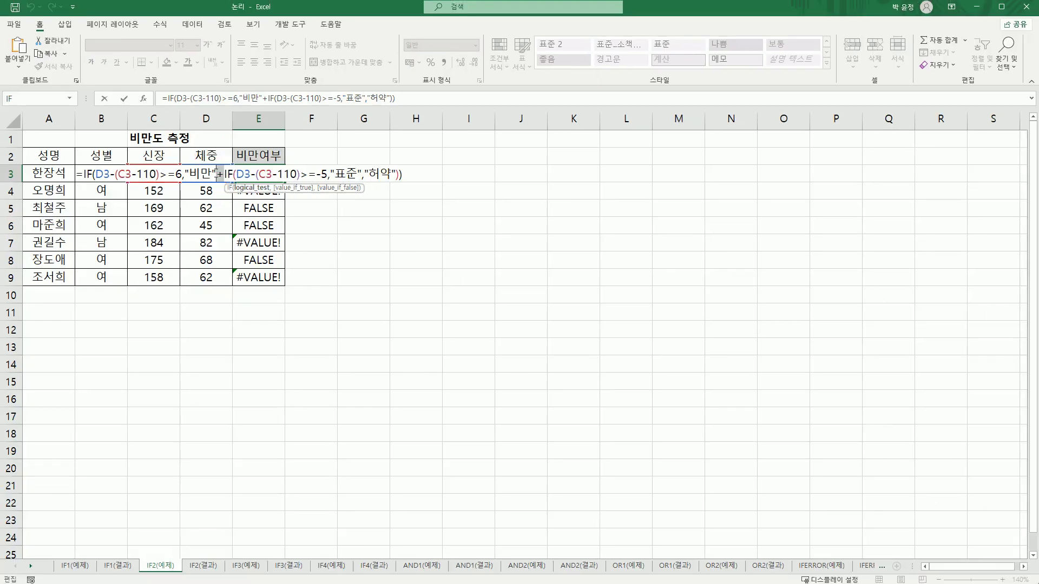
- Replace the plus sign between "비만" and the second IF in the E3 formula with a comma
left_click_drag(216, 173, 223, 174)
type(",")
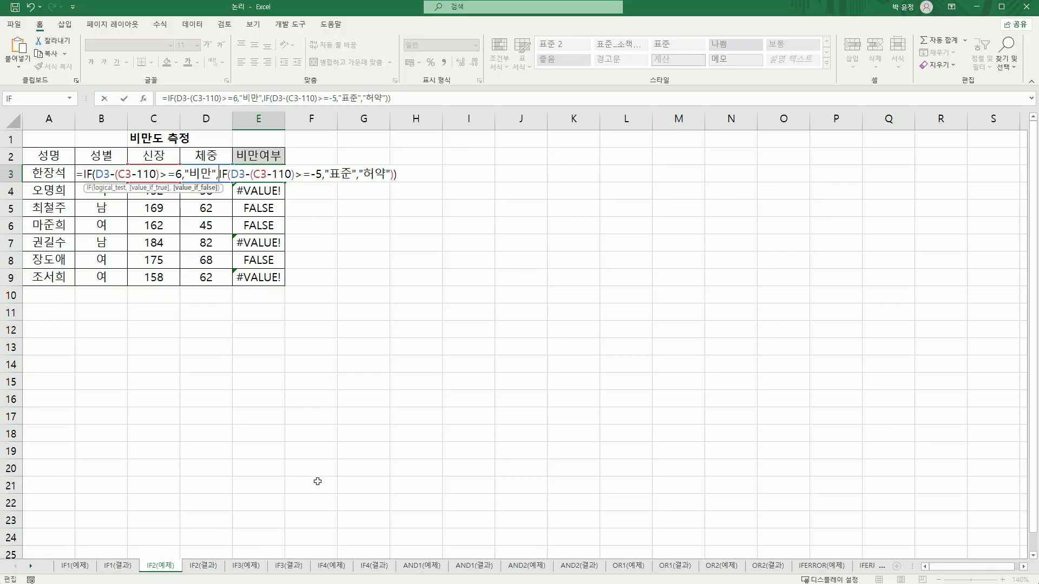
key("Return")
- Fill the corrected E3 formula down the 비만여부 column to E9
left_click(274, 169)
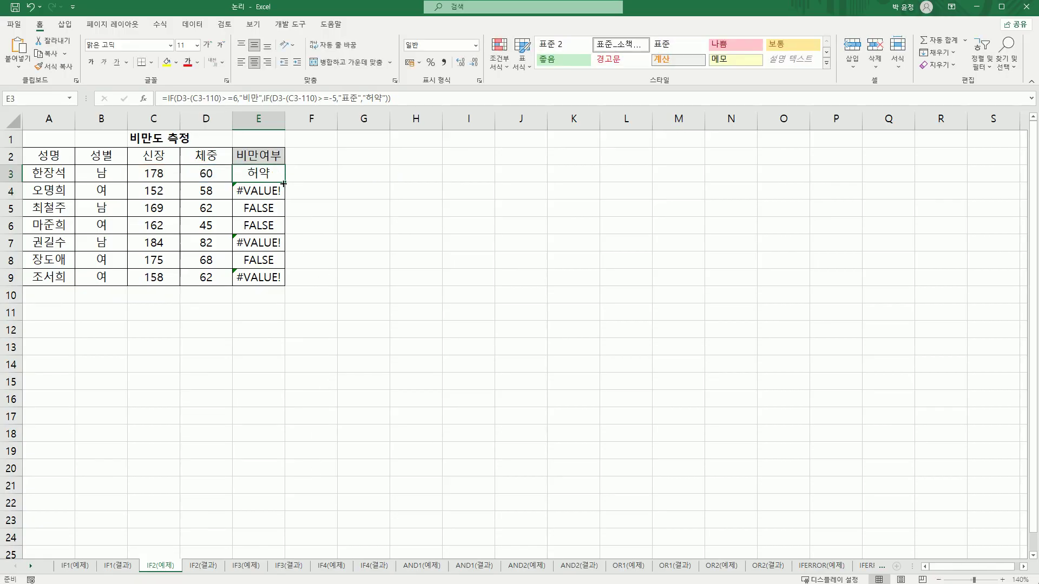
left_click_drag(285, 183, 280, 283)
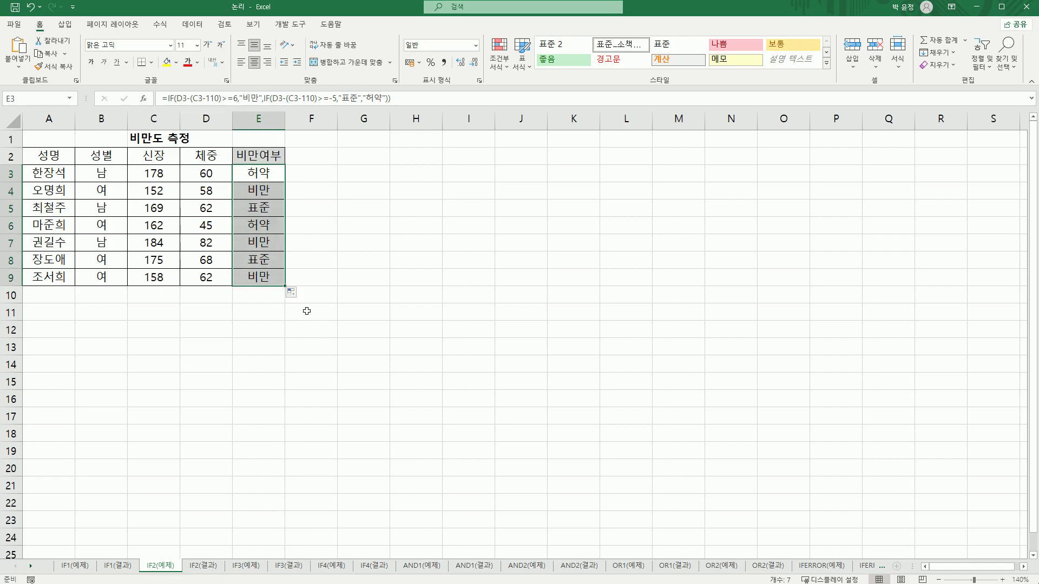
left_click(252, 277)
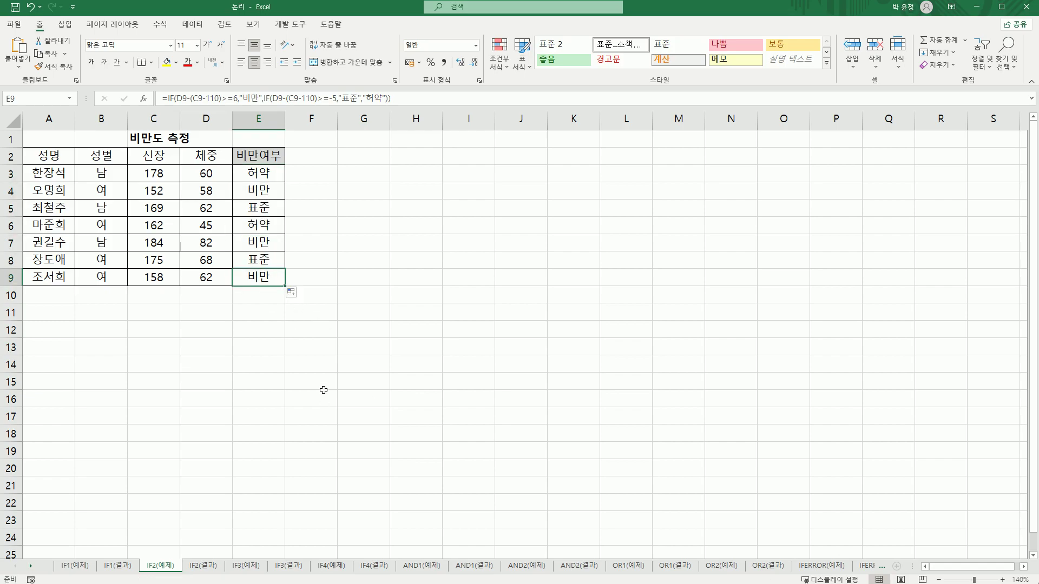
- Review the nested IF formula in E3, and compare the 비만여부 results with the IF2(결과) sheet
double_click(260, 174)
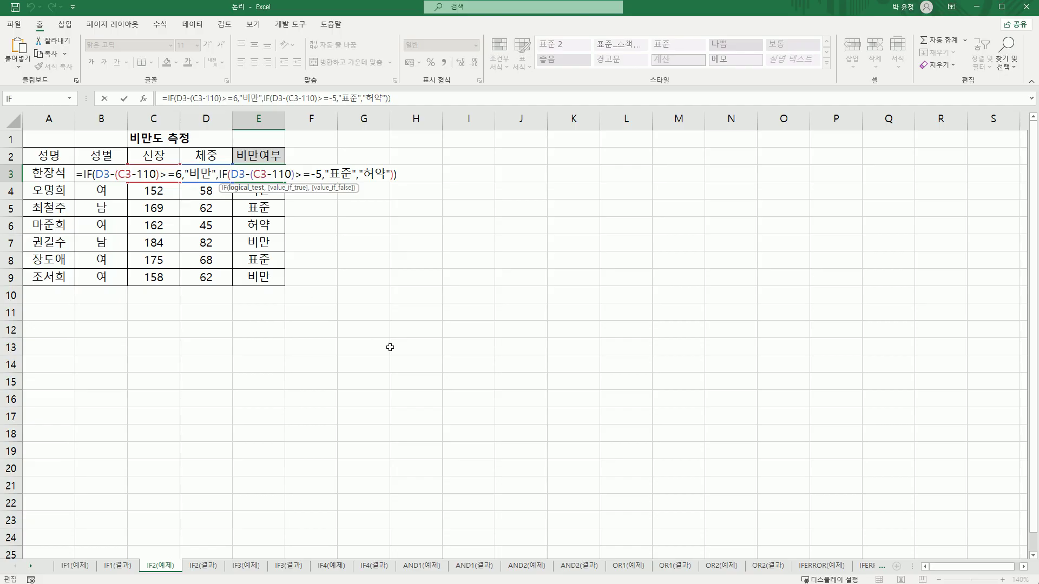
key("Escape")
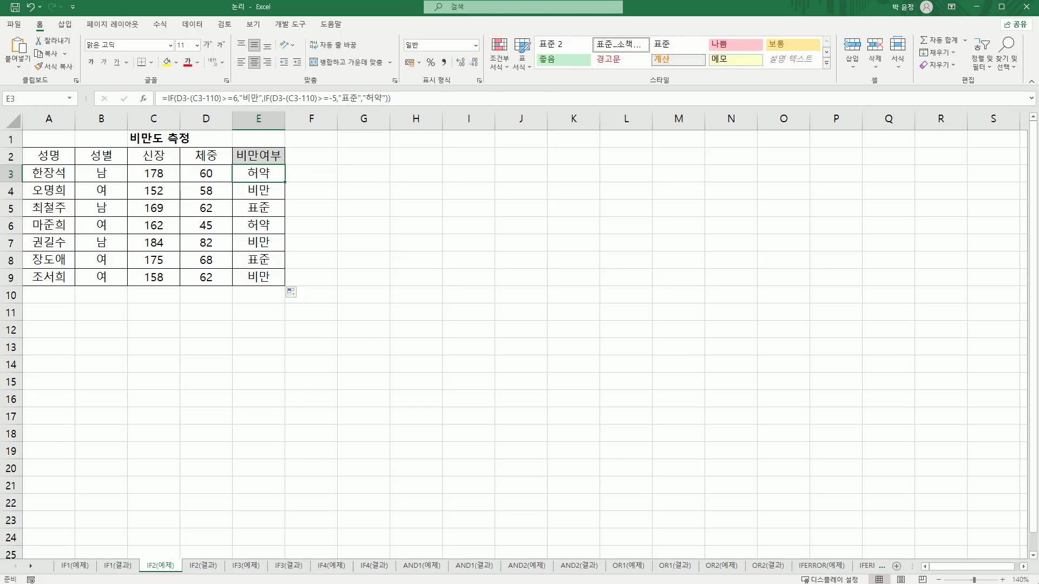
left_click(202, 566)
left_click(168, 567)
left_click(199, 567)
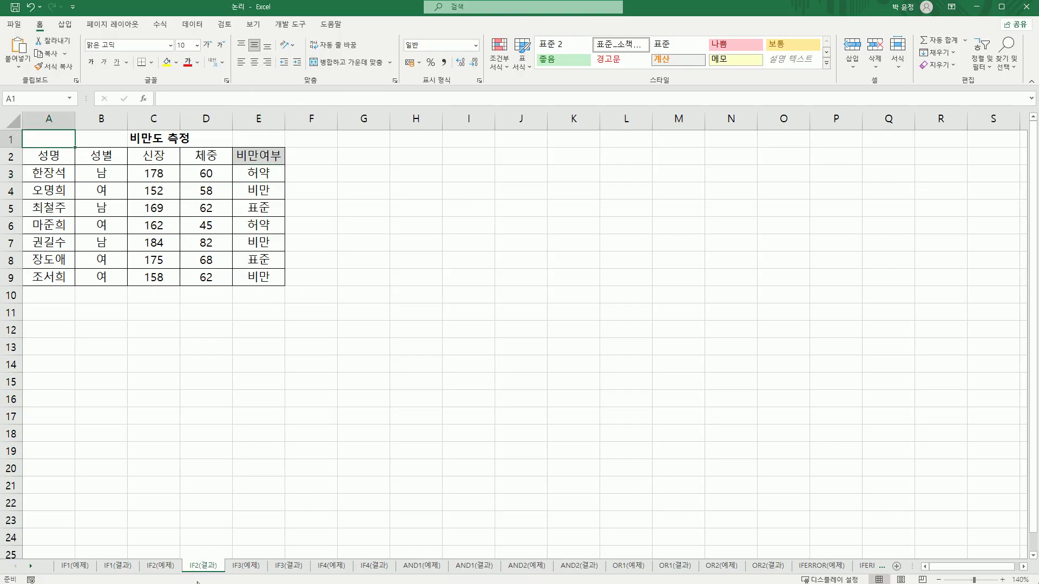
- On the IF3(예제) sheet, enter =WEEKDAY(B3,1) in D3 to get the sale date's weekday number
left_click(240, 570)
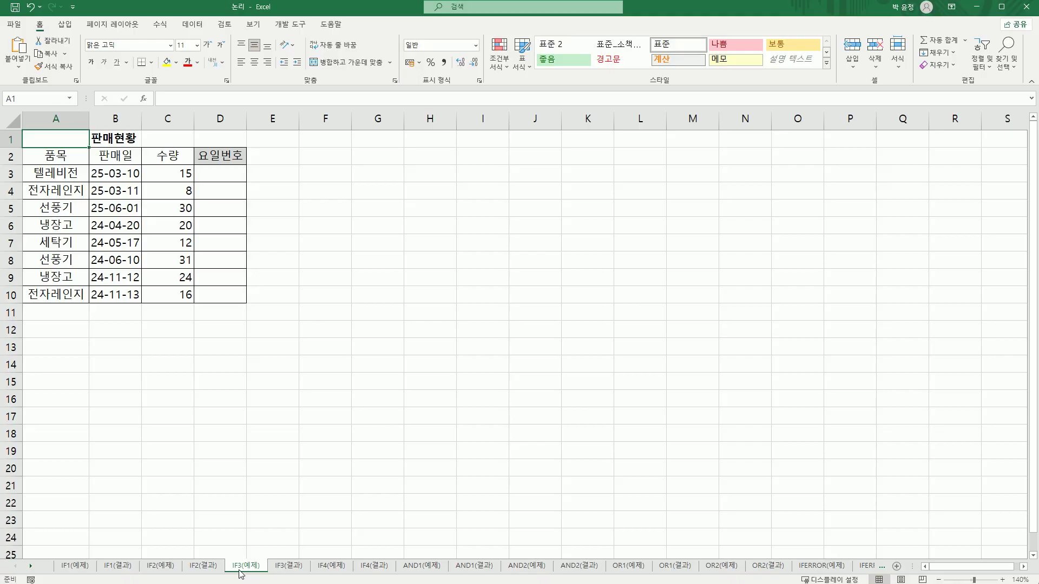
left_click(135, 181)
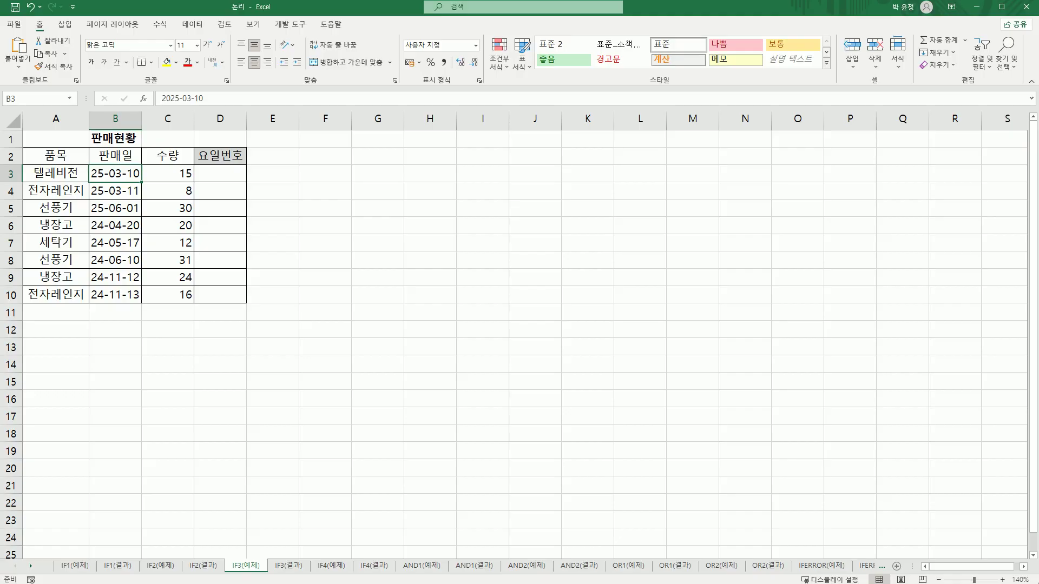
left_click(210, 177)
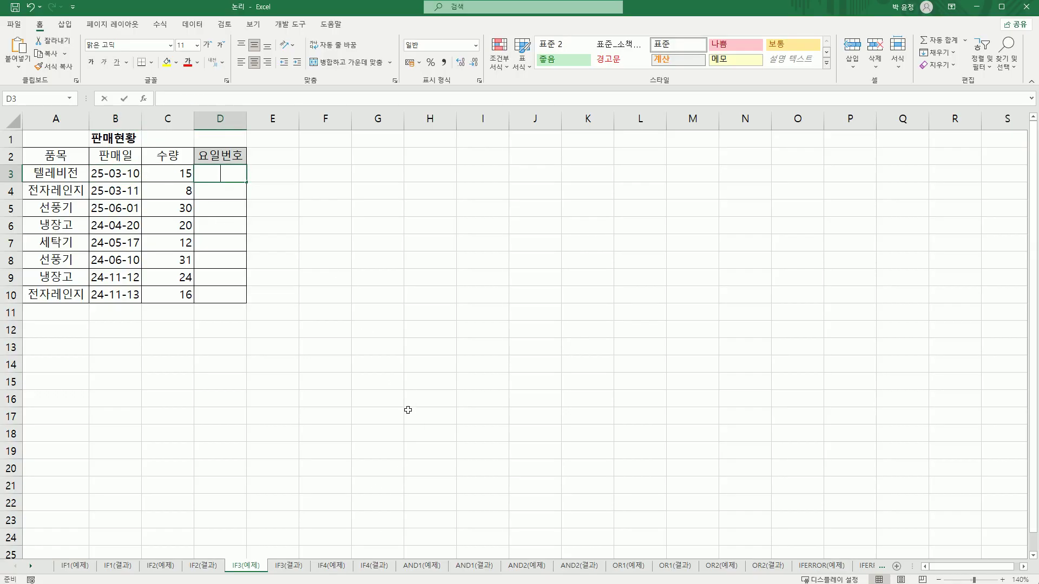
type("=")
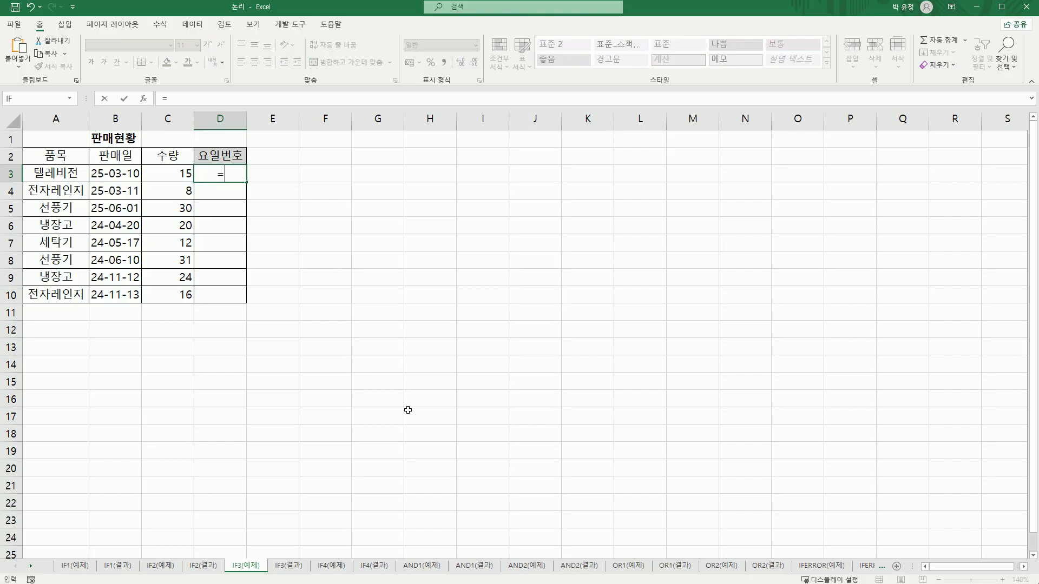
type("w")
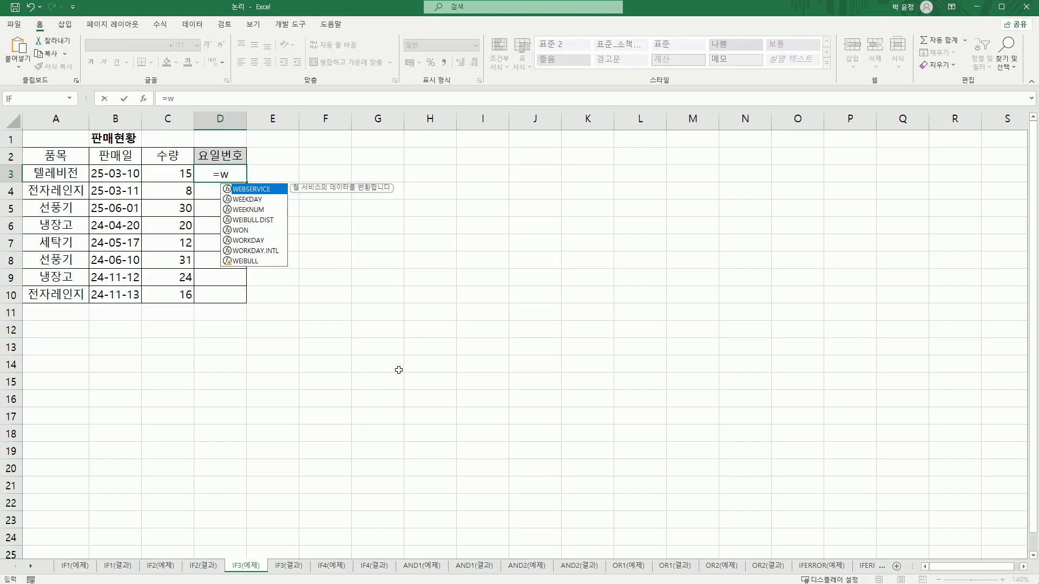
double_click(252, 200)
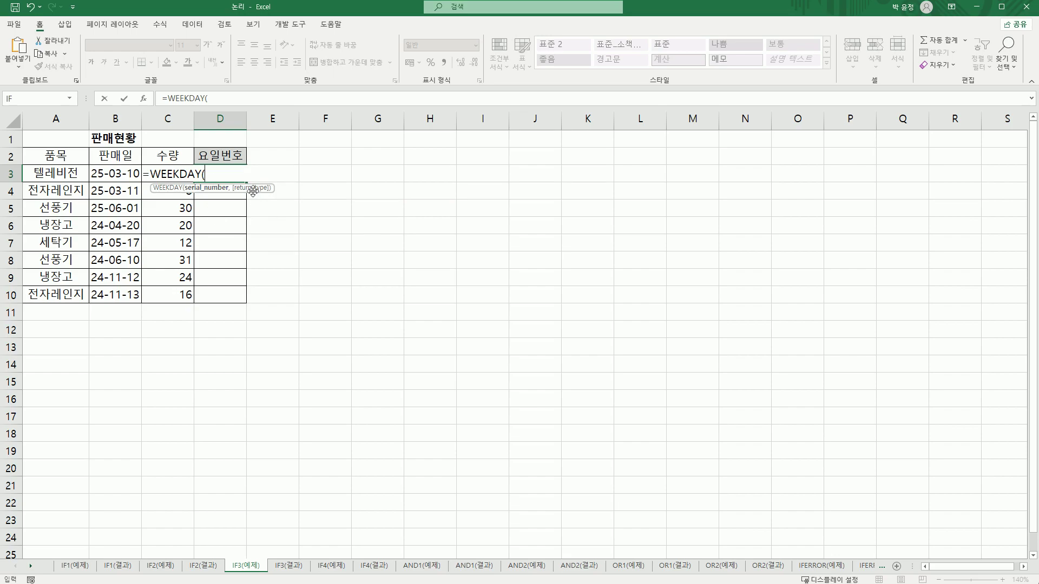
left_click(128, 173)
type(",")
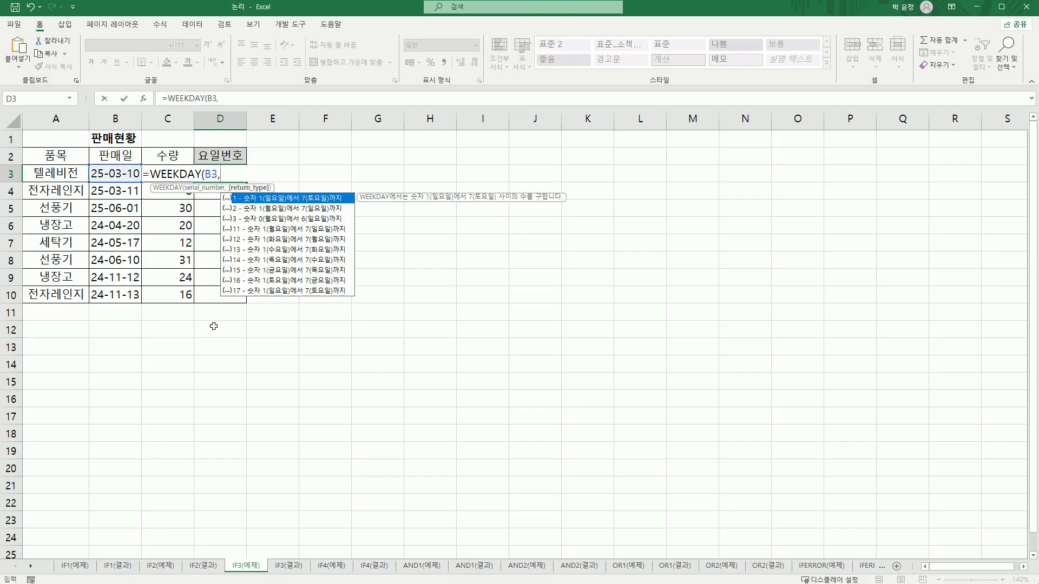
double_click(245, 198)
type(")")
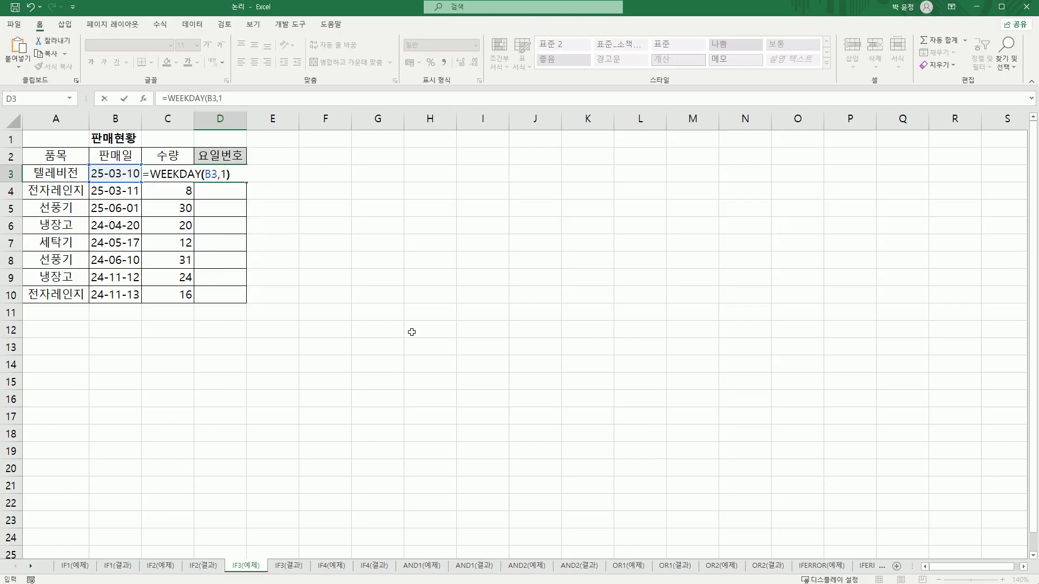
key("Return")
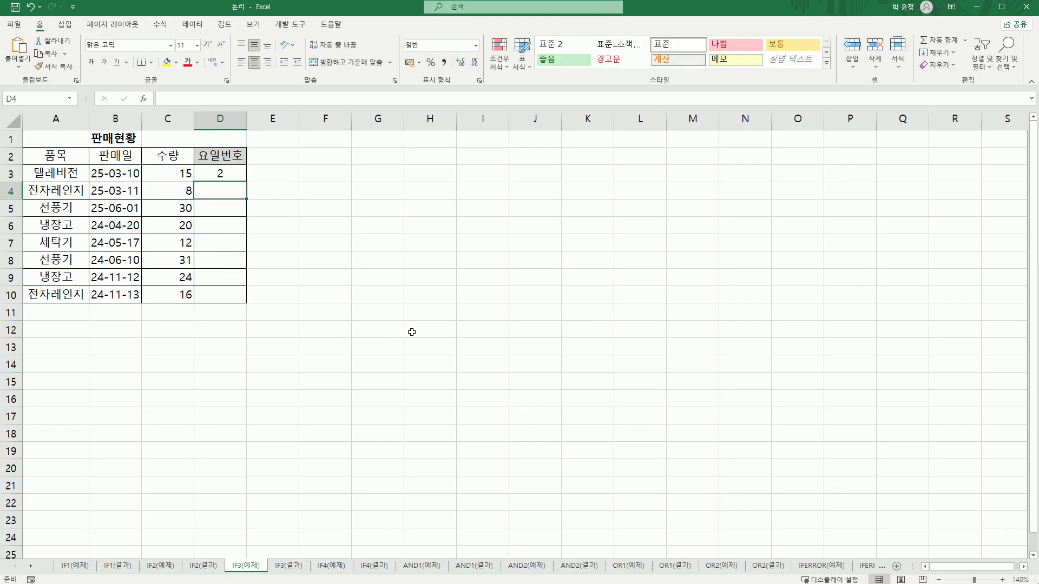
- Fill the WEEKDAY formula from D3 down the 요일번호 column to D10
left_click(239, 177)
left_click_drag(247, 184, 244, 306)
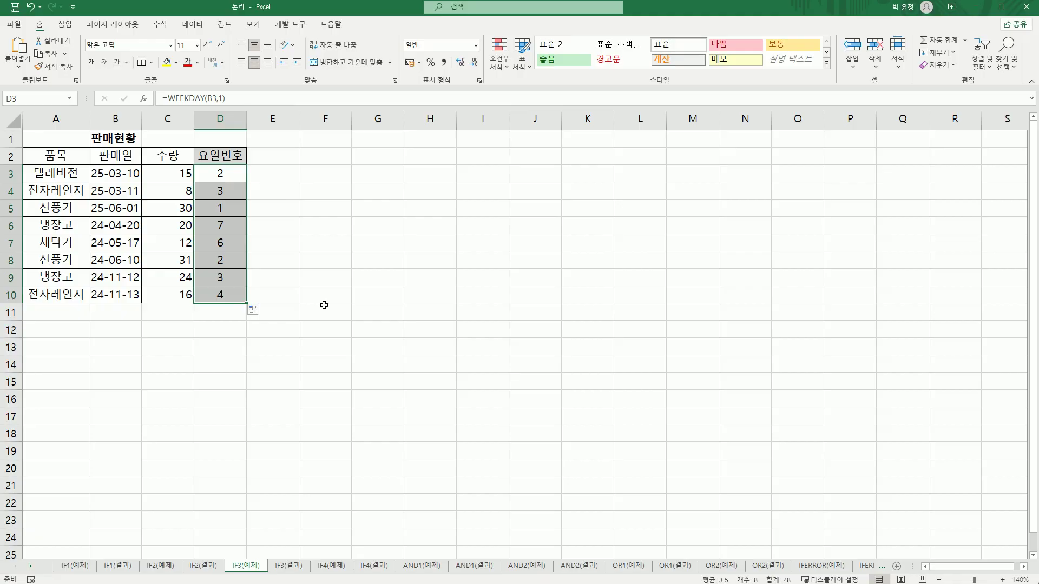
left_click(228, 208)
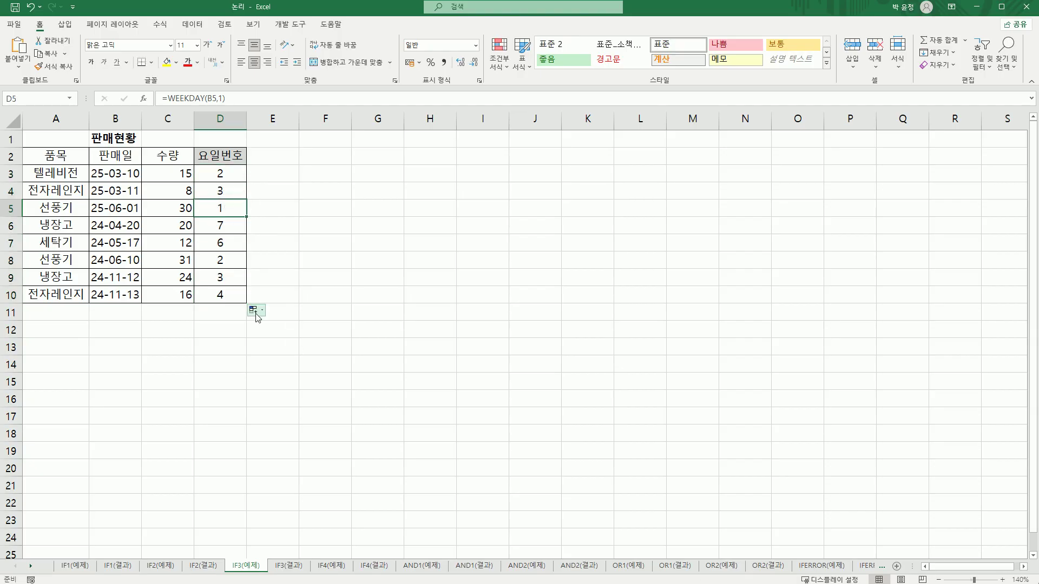
- Wrap the WEEKDAY formula in D3 in an IF function with the logical test WEEKDAY(B3,1)=1
left_click(224, 169)
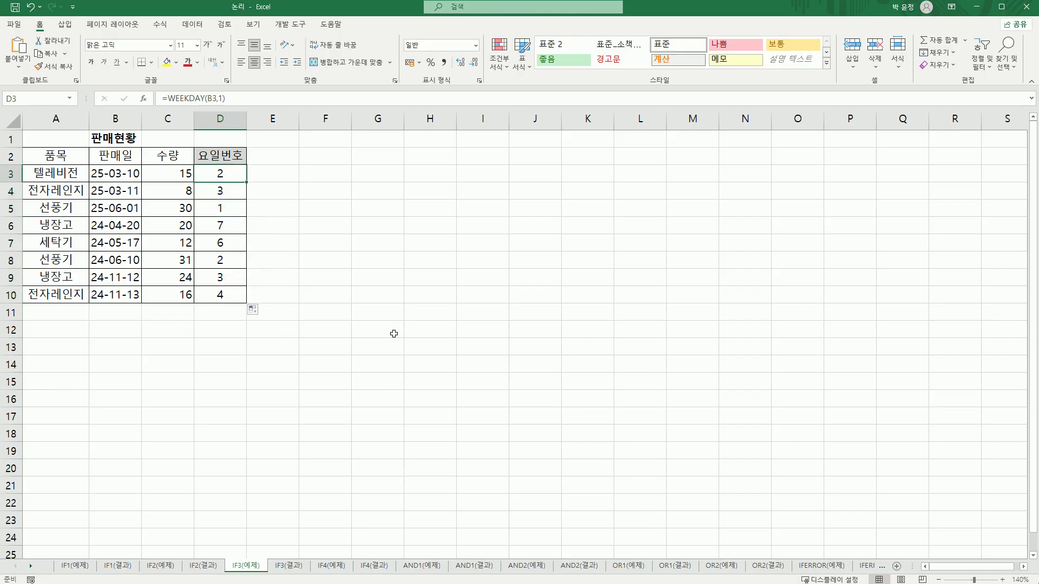
double_click(209, 173)
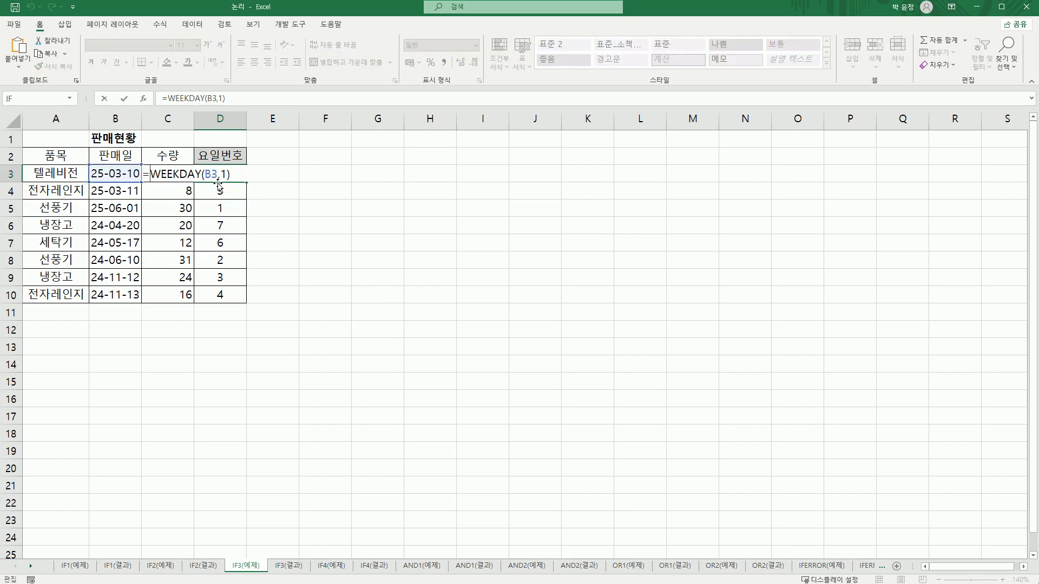
type("if")
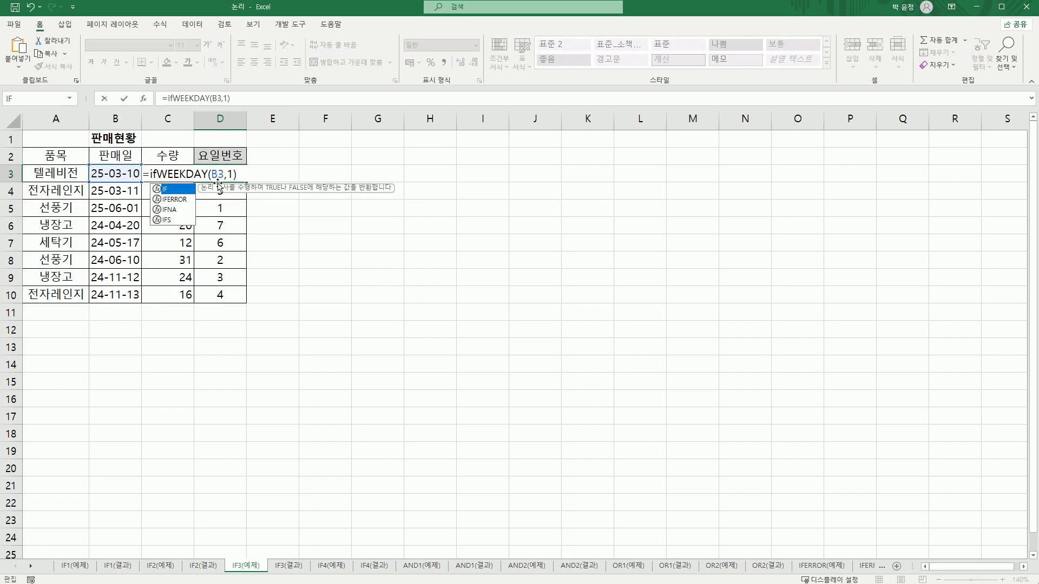
double_click(171, 190)
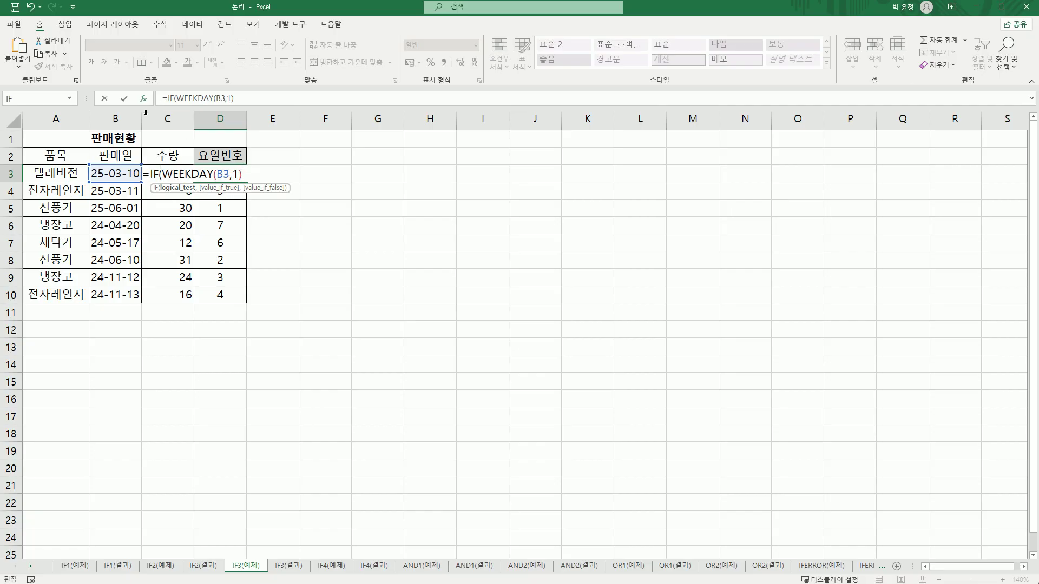
left_click(153, 174)
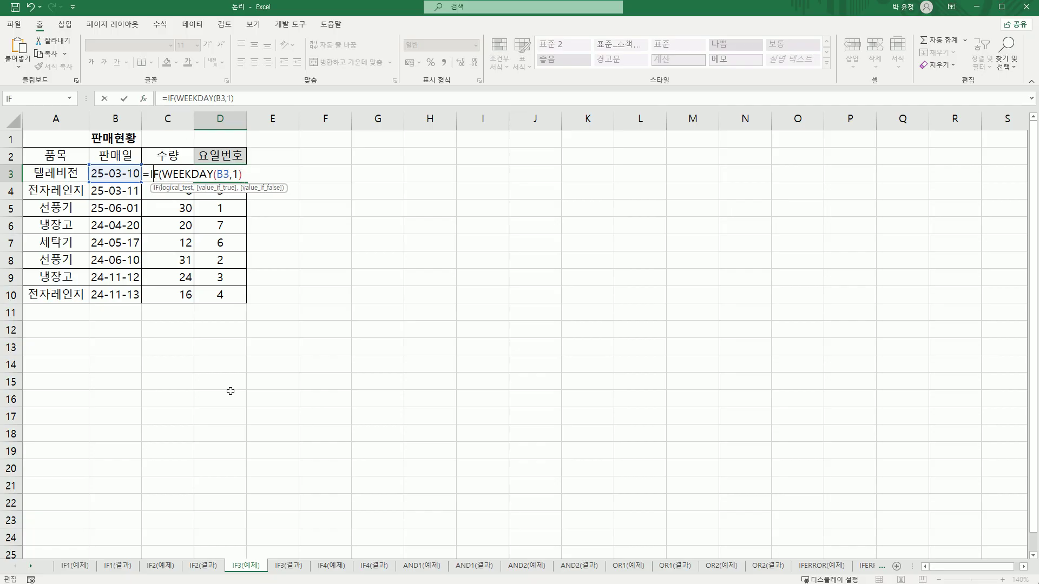
left_click(144, 99)
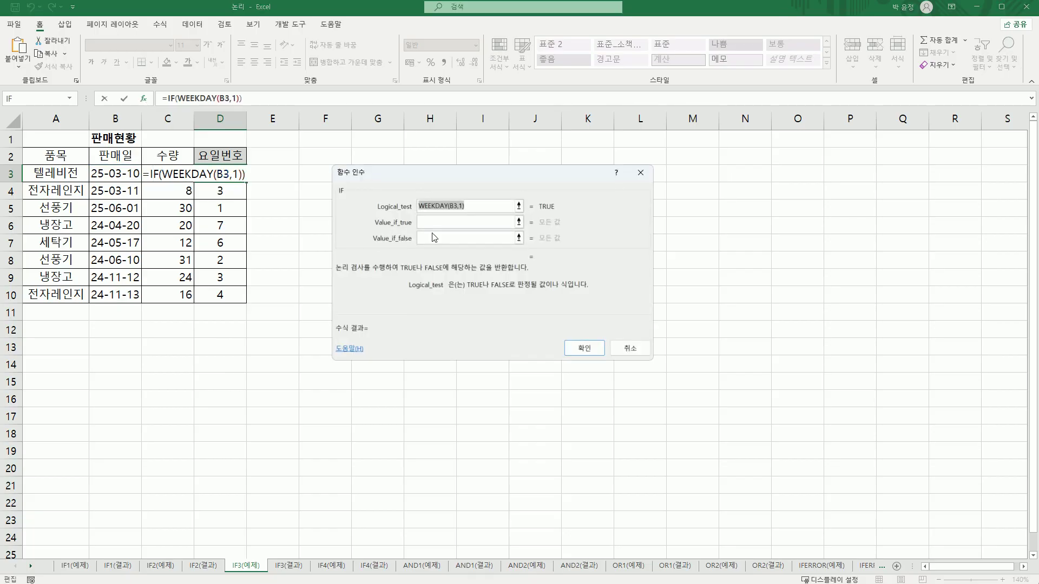
left_click(477, 204)
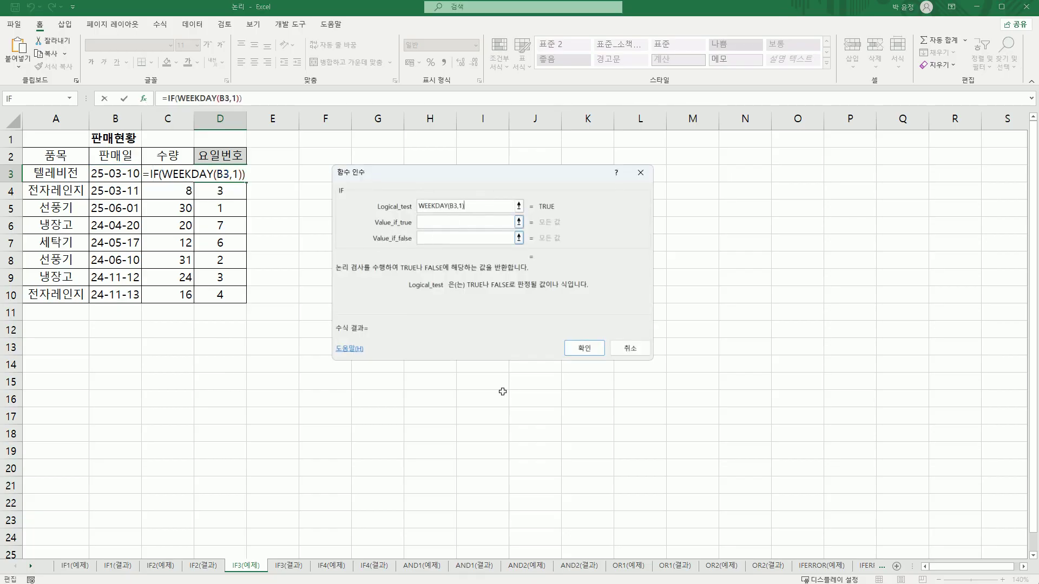
type("=1")
key("Tab")
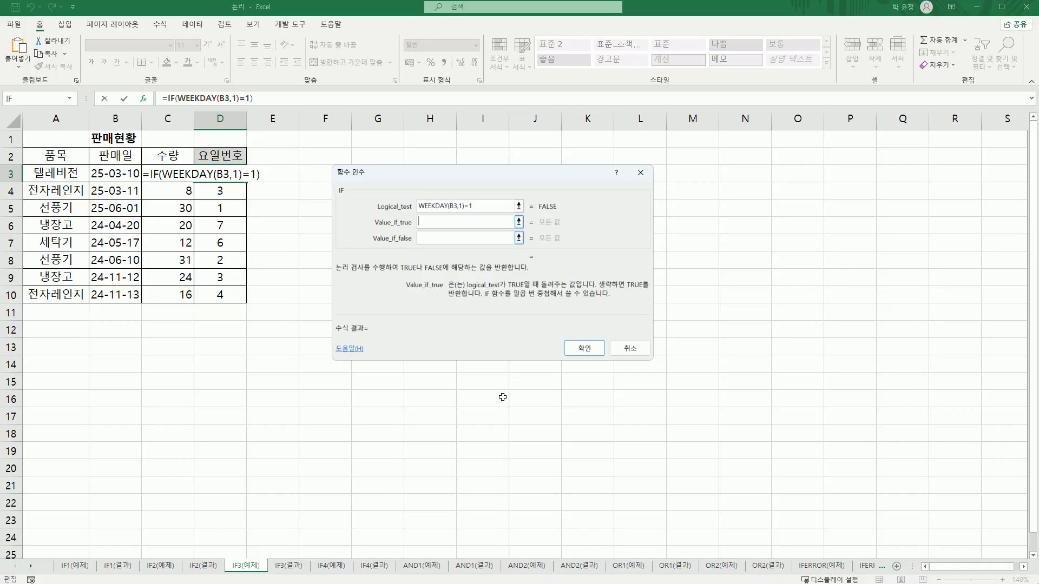
- Set the IF function in D3 to return "일요일" when true and "" when false, and confirm its arguments
type("\"일요일\"")
key("Tab")
type("\"\"")
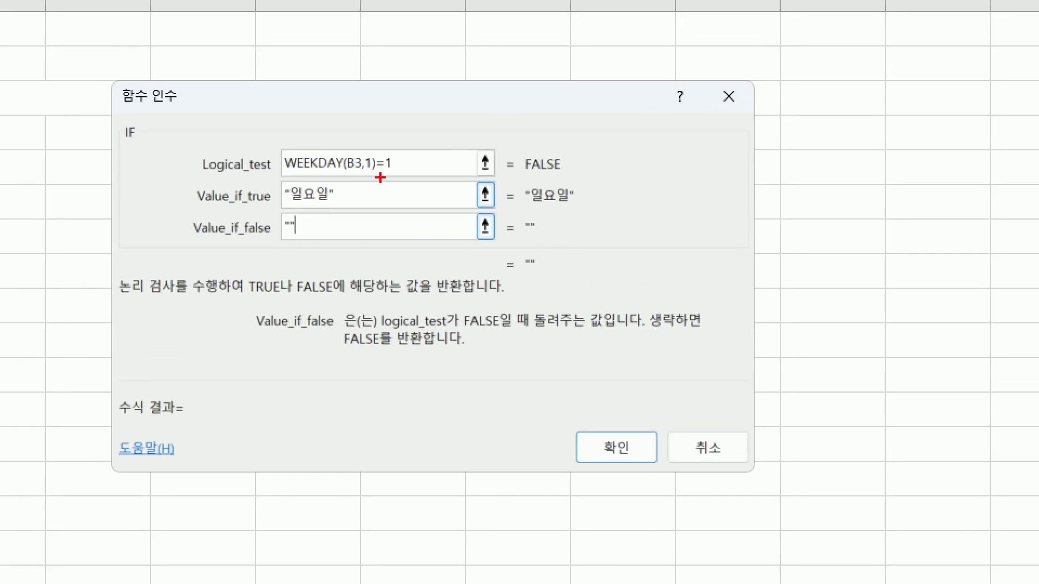
mouse_move(378, 177)
left_mouse_down()
mouse_move(281, 175)
mouse_move(401, 175)
left_mouse_up()
left_click_drag(342, 198, 359, 189)
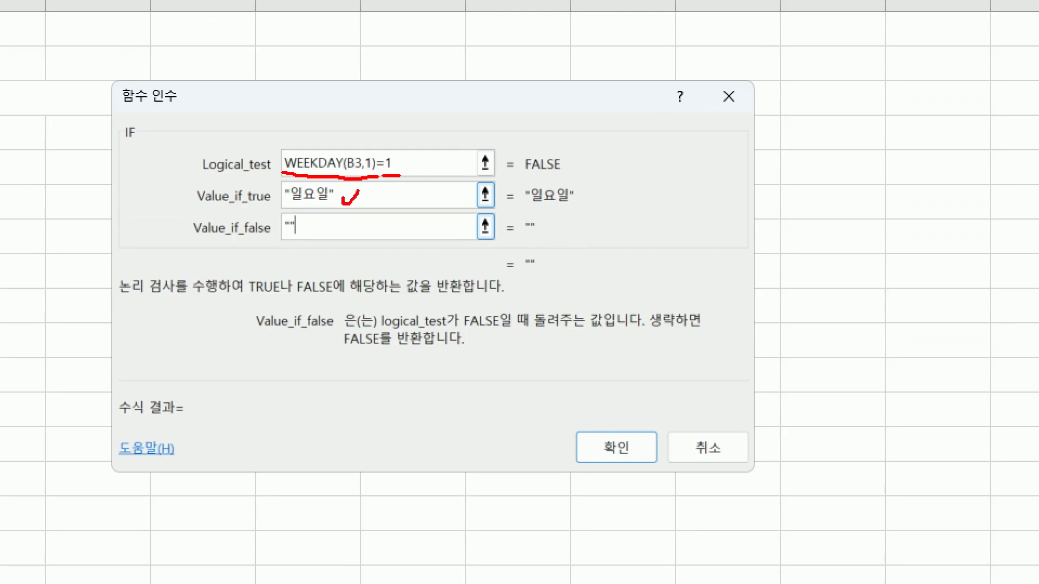
mouse_move(302, 247)
left_mouse_down()
mouse_move(271, 240)
mouse_move(295, 207)
mouse_move(300, 253)
left_mouse_up()
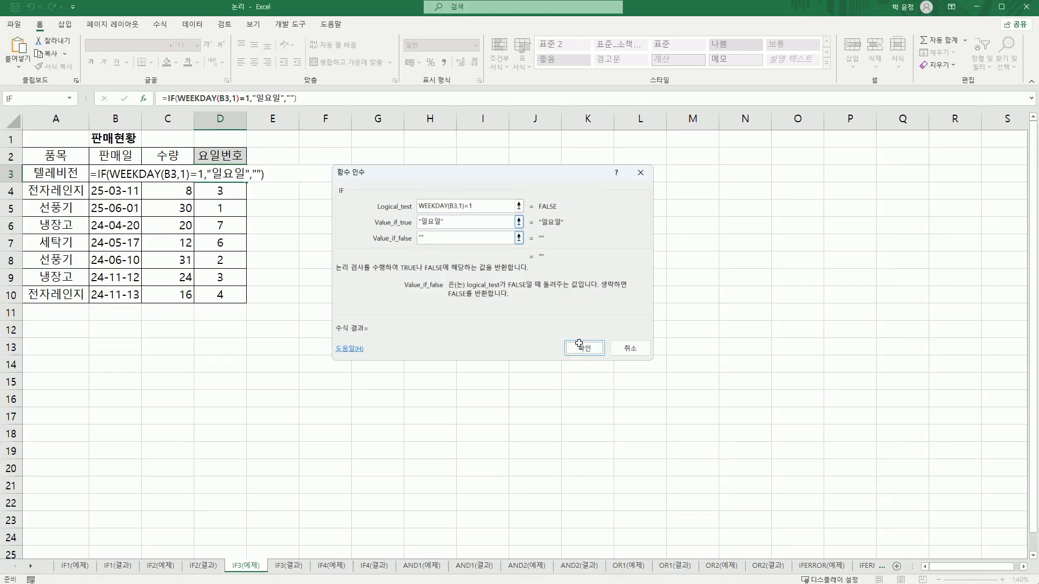
left_click(608, 441)
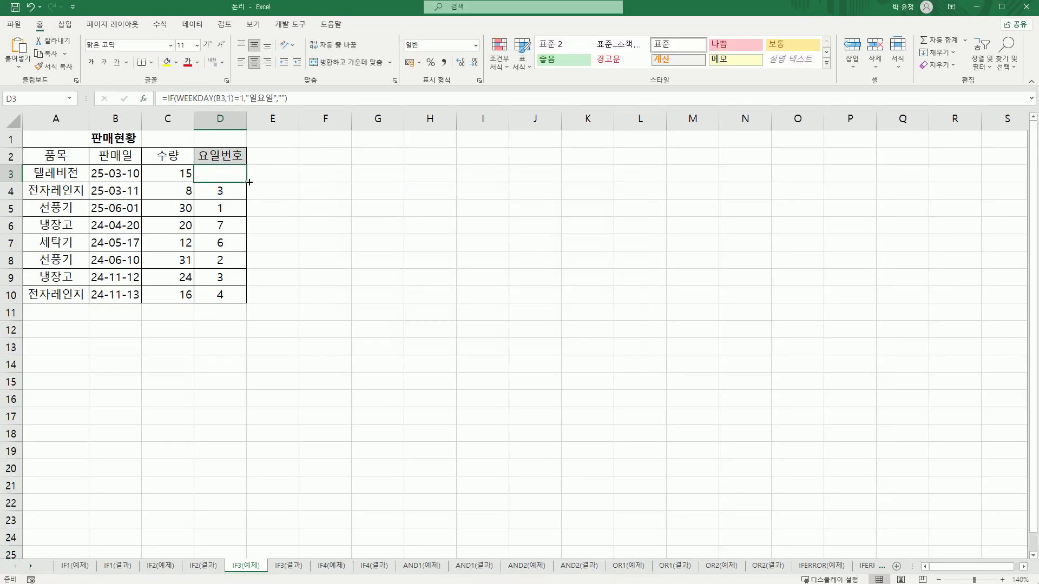
- Fill the IF formula from D3 down to D10 and compare the column with the IF3(결과) sheet
left_click_drag(249, 183, 250, 301)
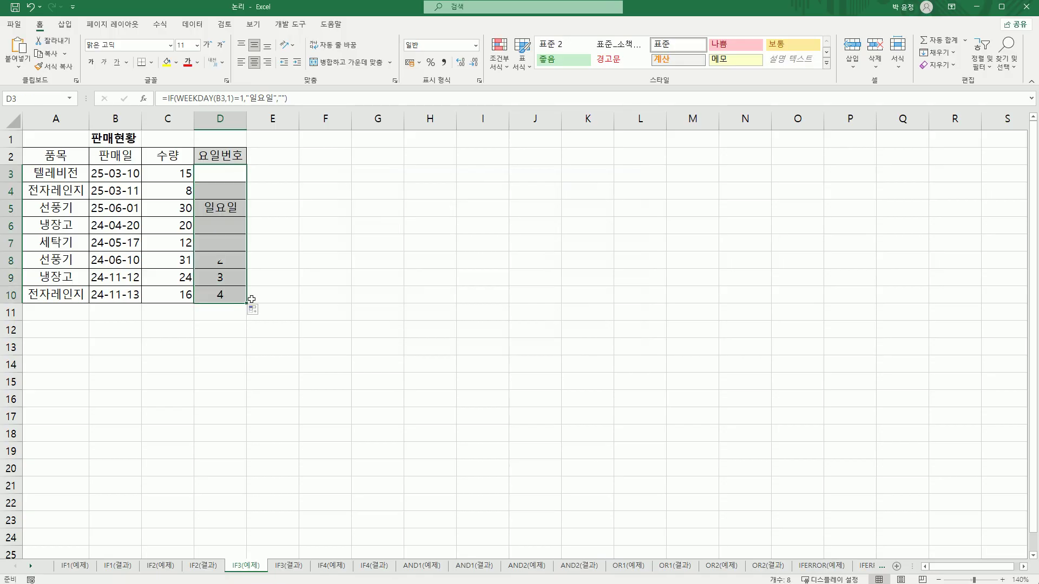
left_click(231, 207)
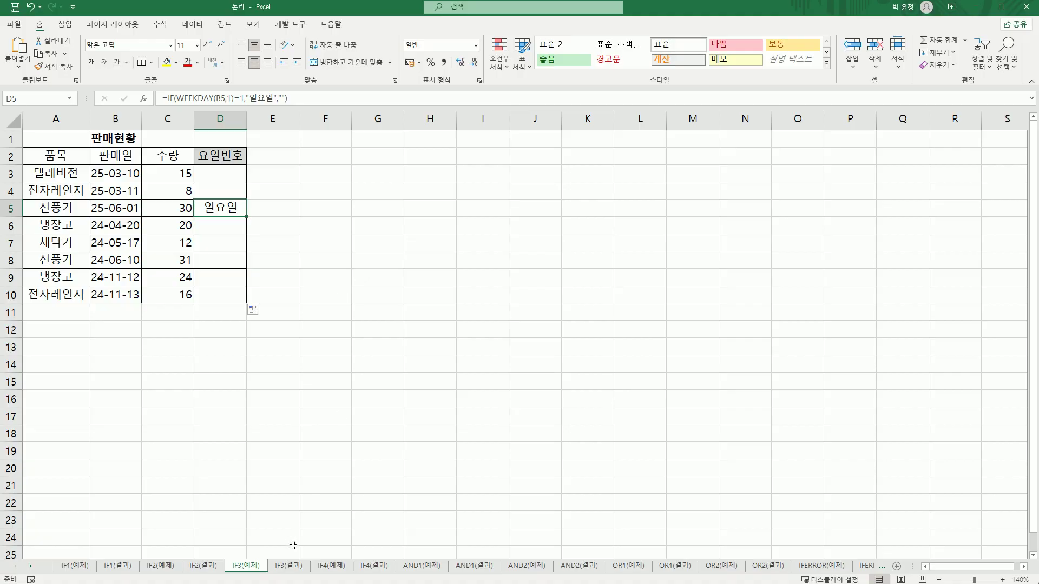
left_click(292, 569)
left_click(258, 567)
left_click(285, 568)
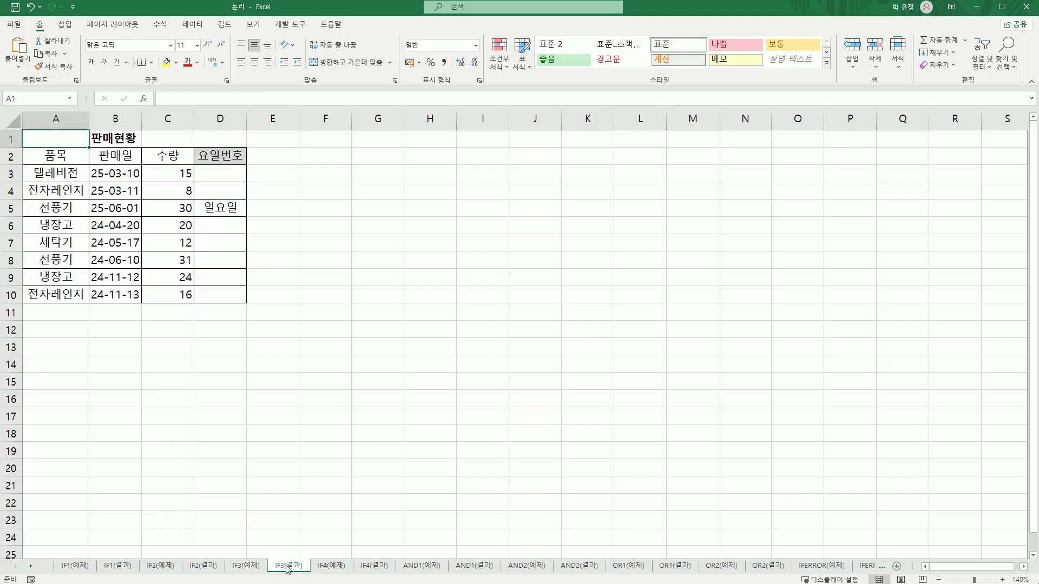
- On the IF4(예제) sheet, start an IF function in D3 with the logical test B3>=10
left_click(336, 568)
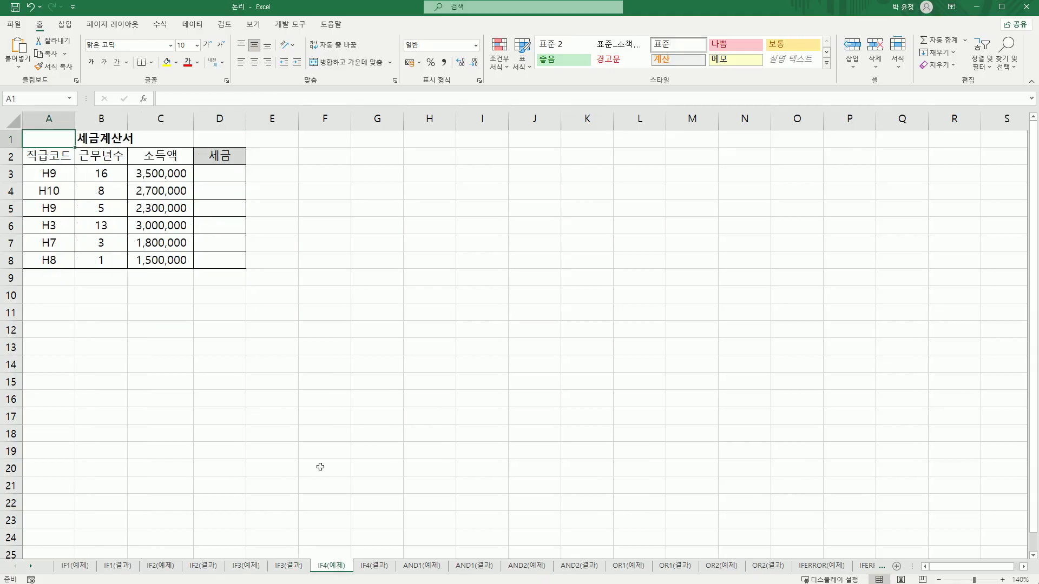
left_click(219, 178)
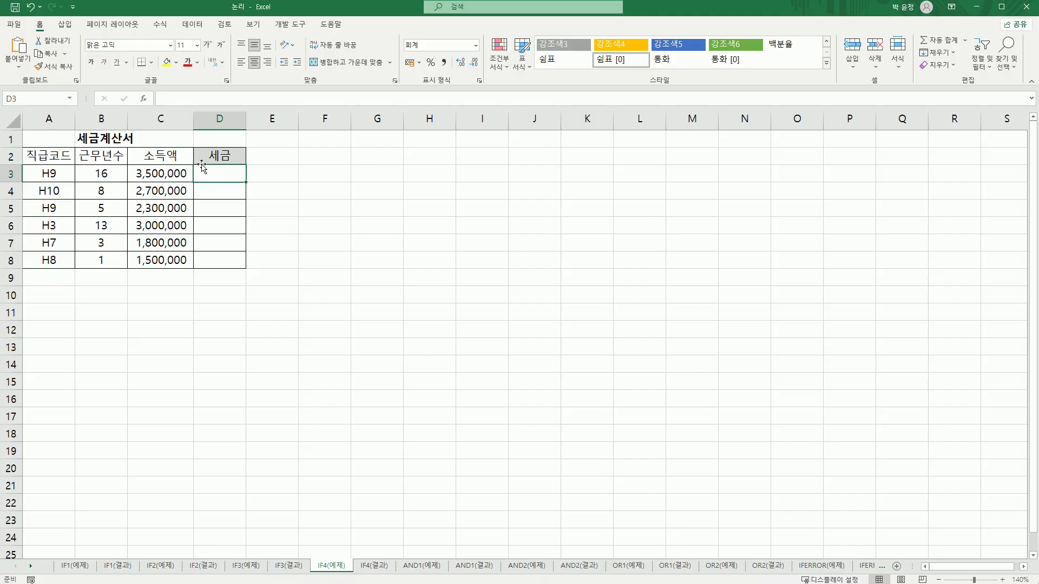
left_click(113, 175)
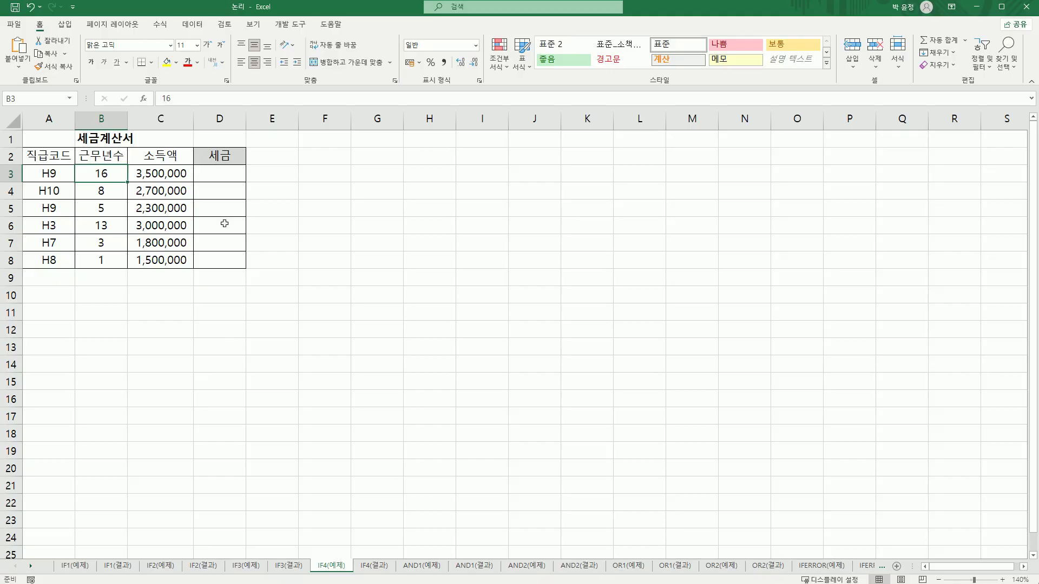
left_click(216, 180)
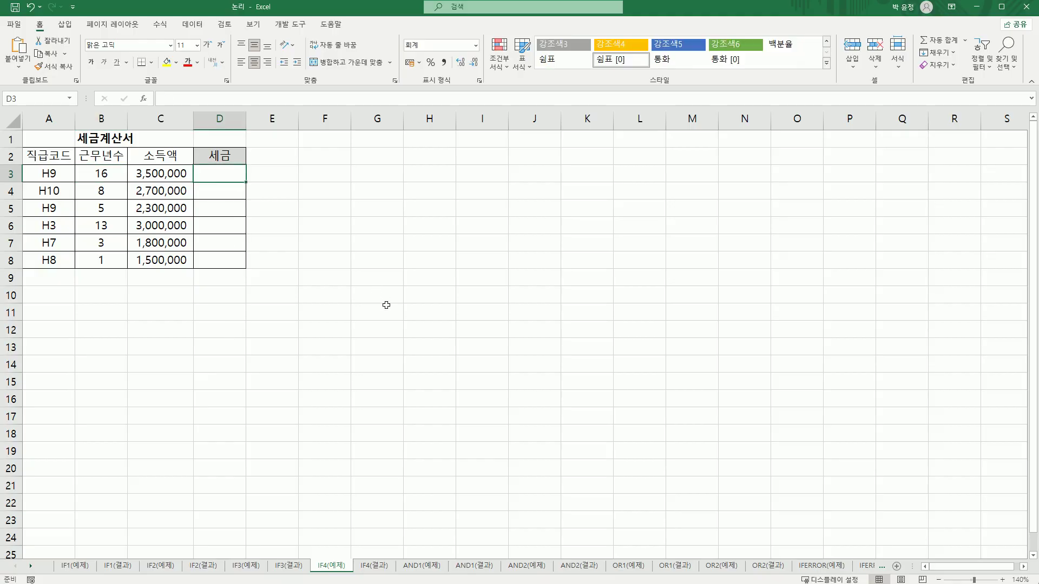
type("=")
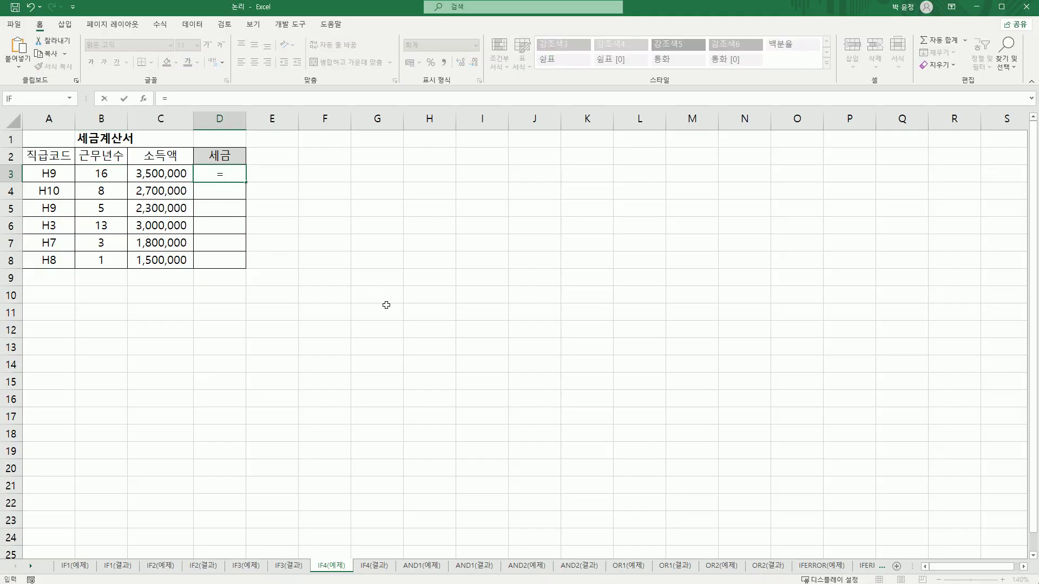
type("i")
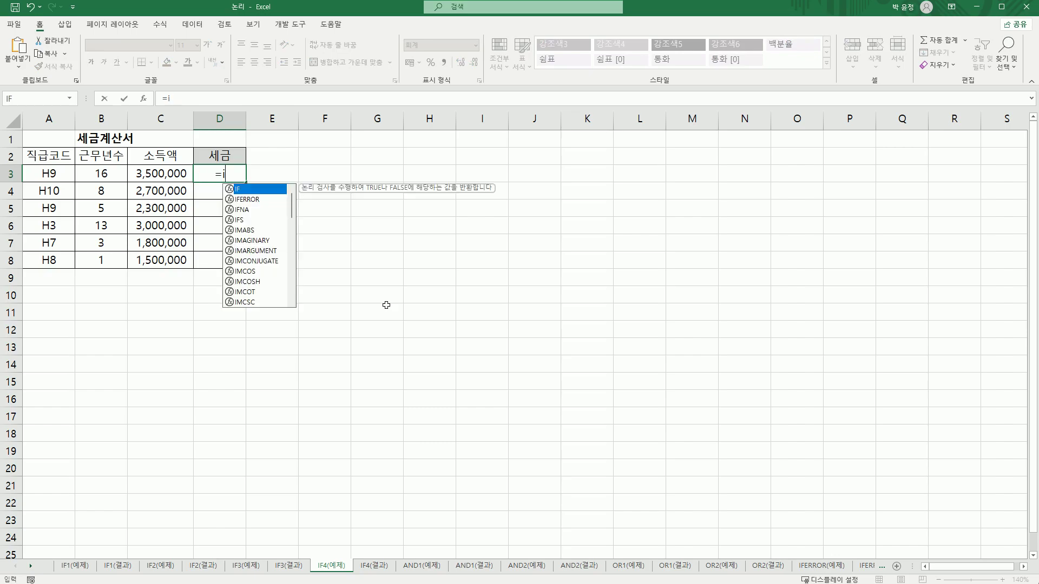
key("Tab")
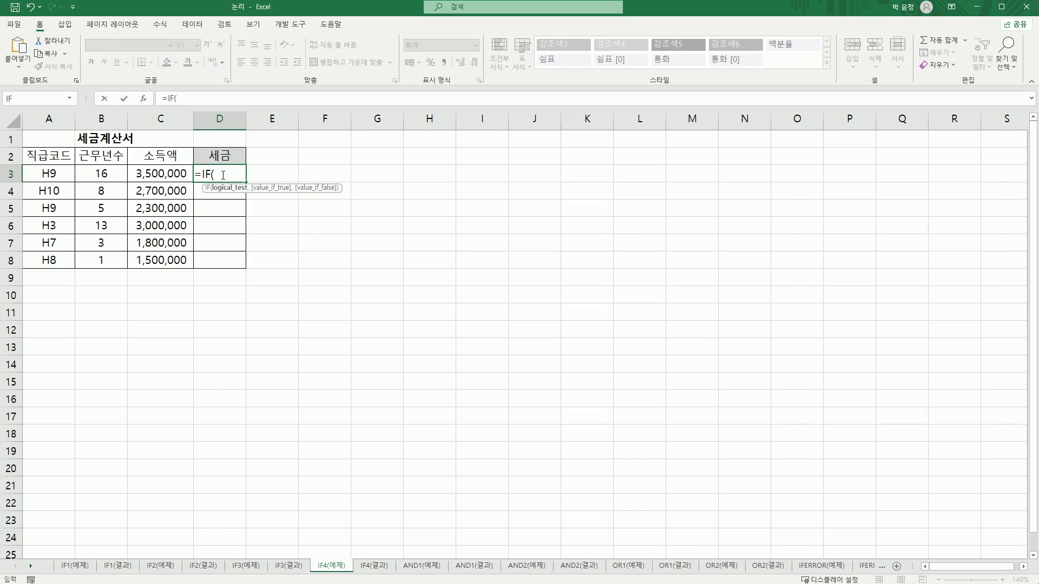
left_click(143, 99)
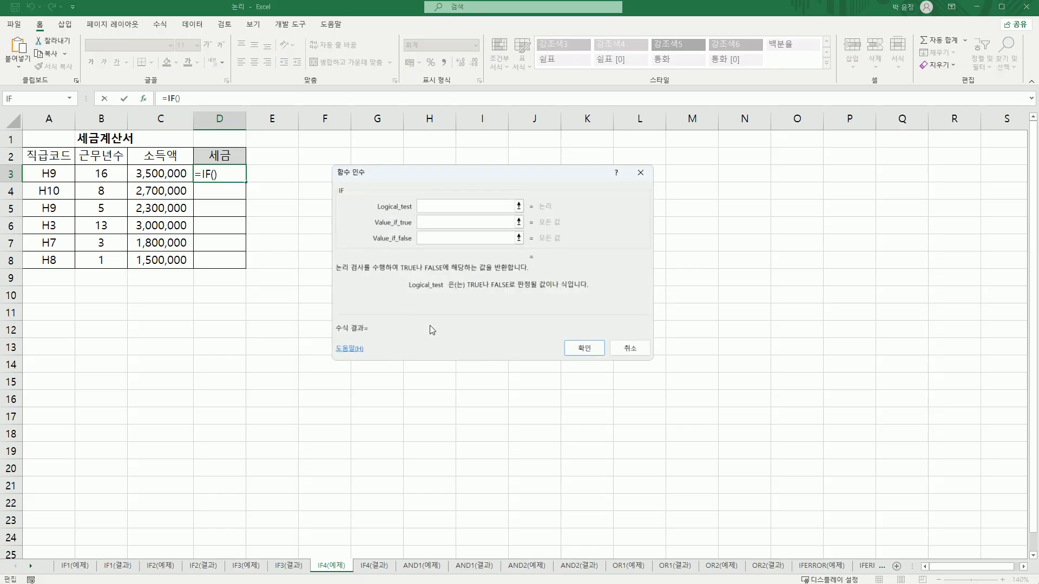
left_click(114, 173)
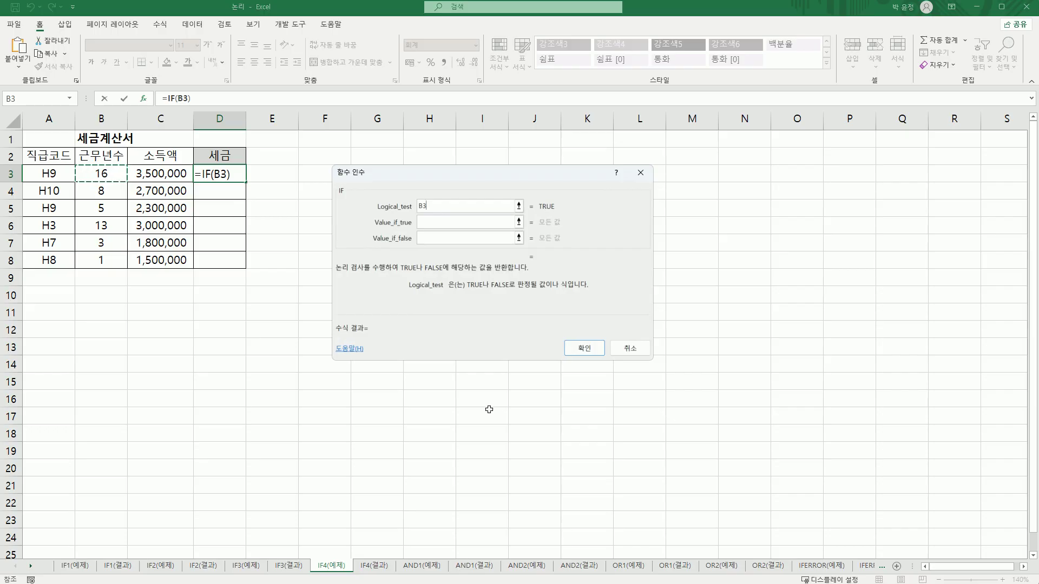
type(">=10")
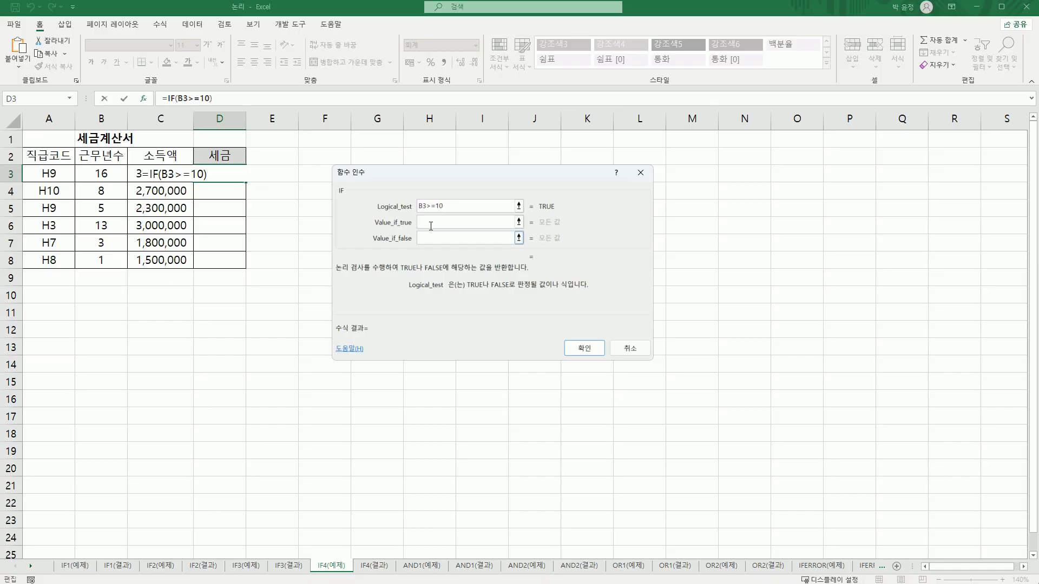
- Set the IF function in D3 to return C3*20% when the test is true
left_click(494, 223)
left_click(139, 174)
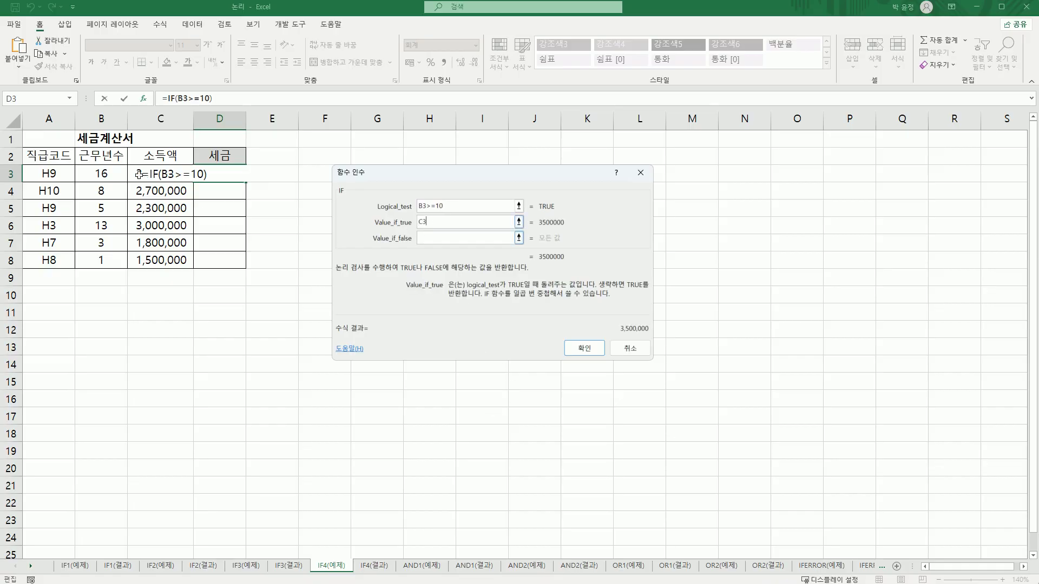
type("*")
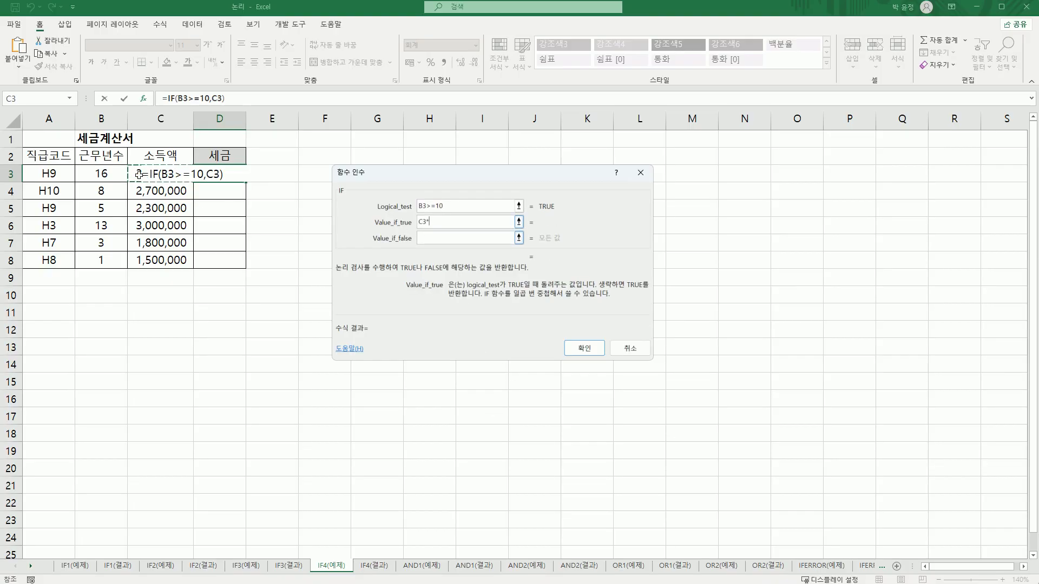
type("20%")
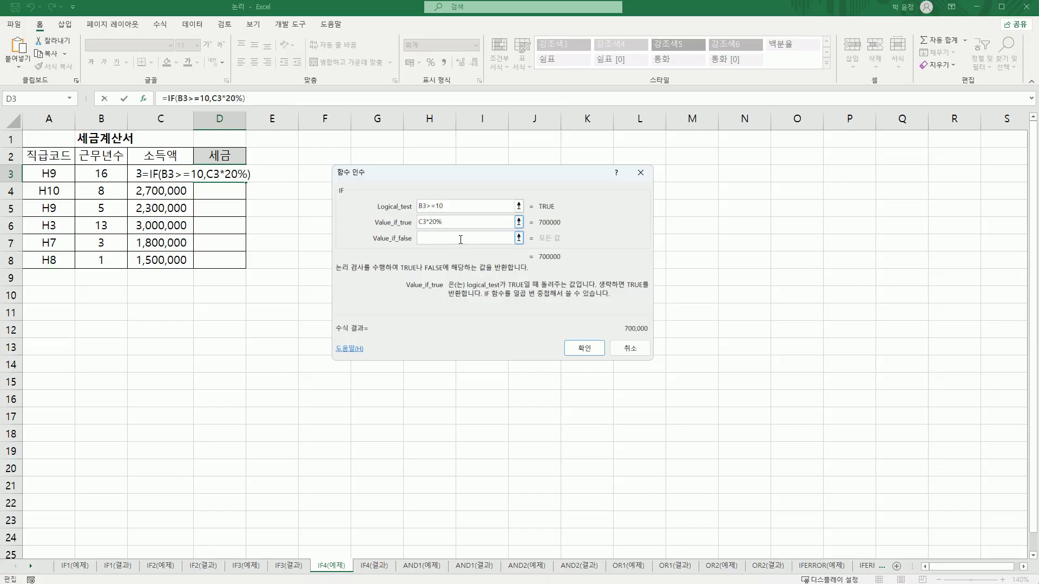
- Nest a second IF function in the Value_if_false argument, with the logical test B3>=5
left_click(430, 238)
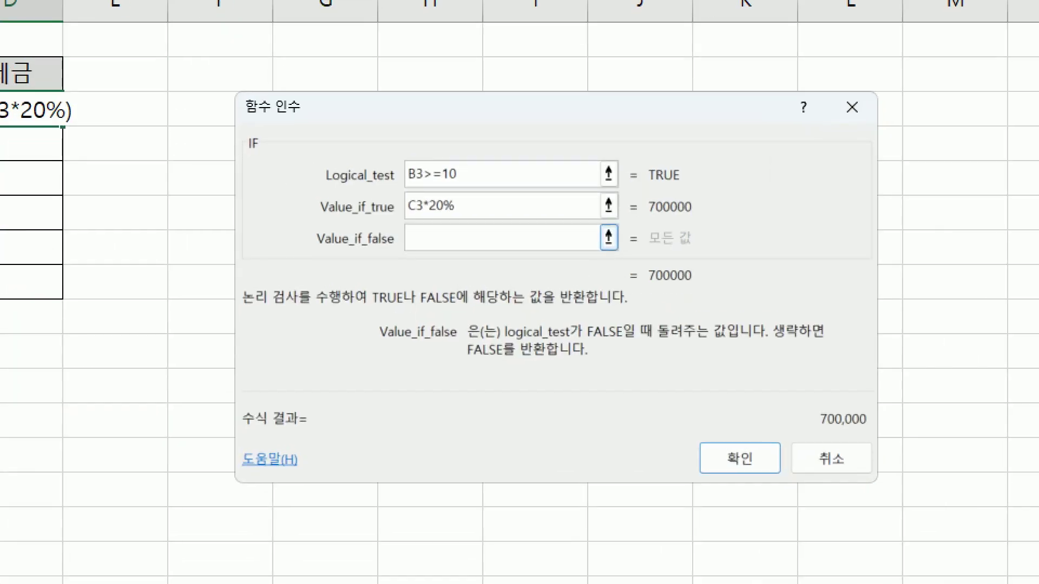
mouse_move(433, 276)
left_mouse_down()
mouse_move(398, 216)
mouse_move(433, 276)
mouse_move(423, 284)
left_mouse_up()
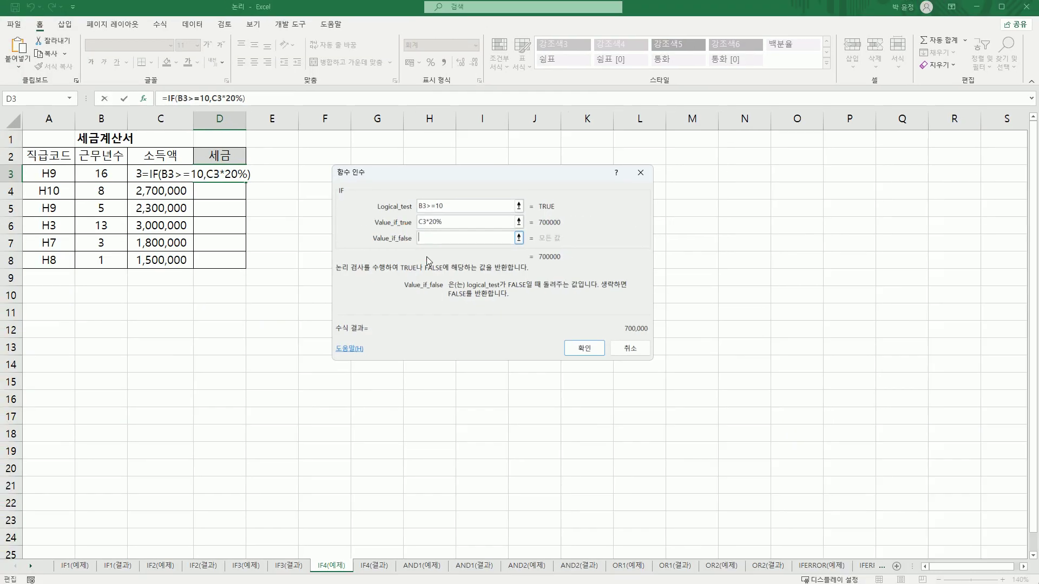
left_click(69, 98)
left_click(69, 99)
left_click(56, 117)
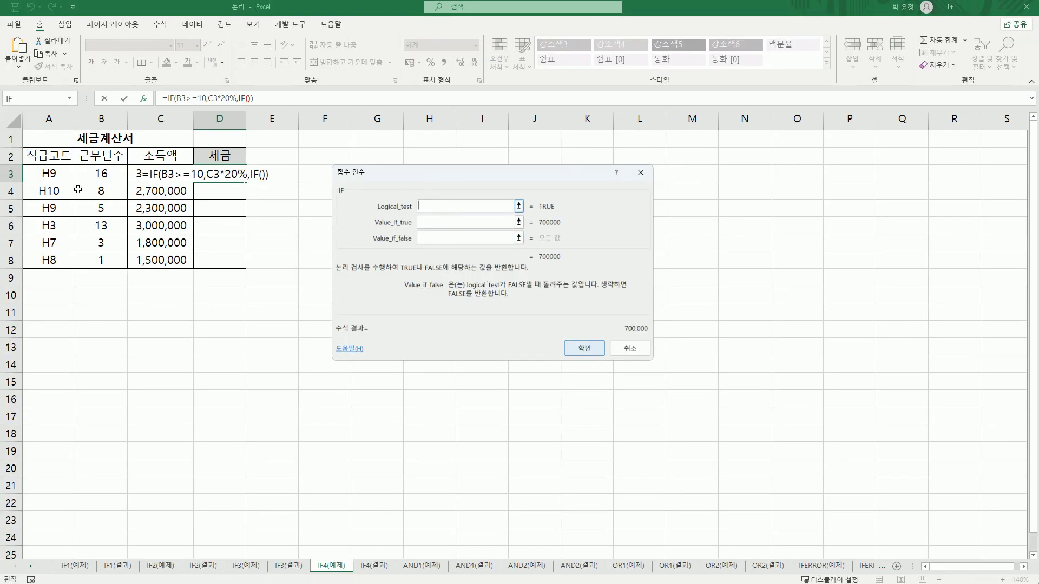
left_click(99, 175)
type(">")
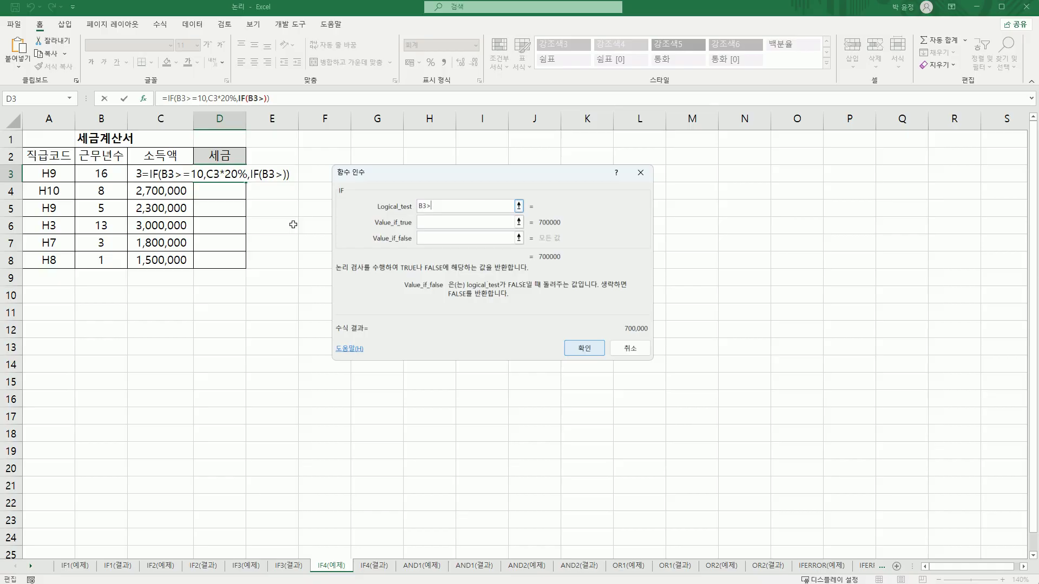
type("=5")
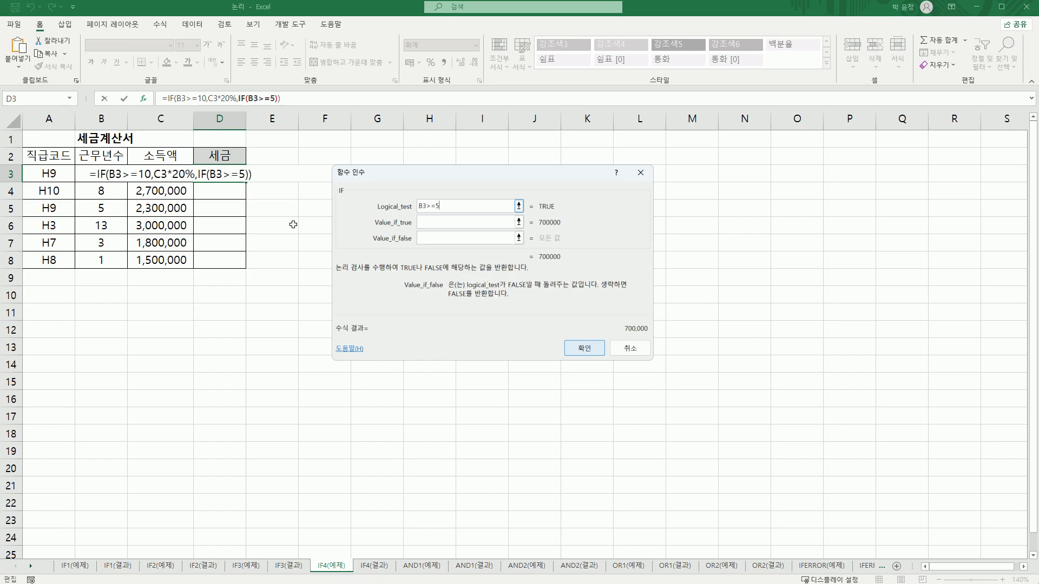
- Set the nested IF function to return C3*15% when its test is true
left_click(428, 222)
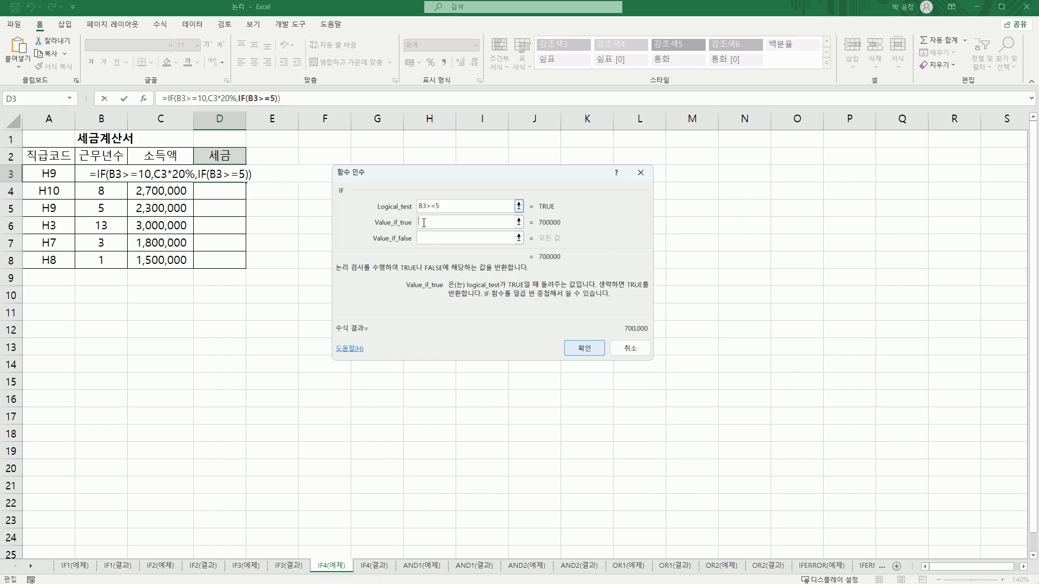
left_click(148, 174)
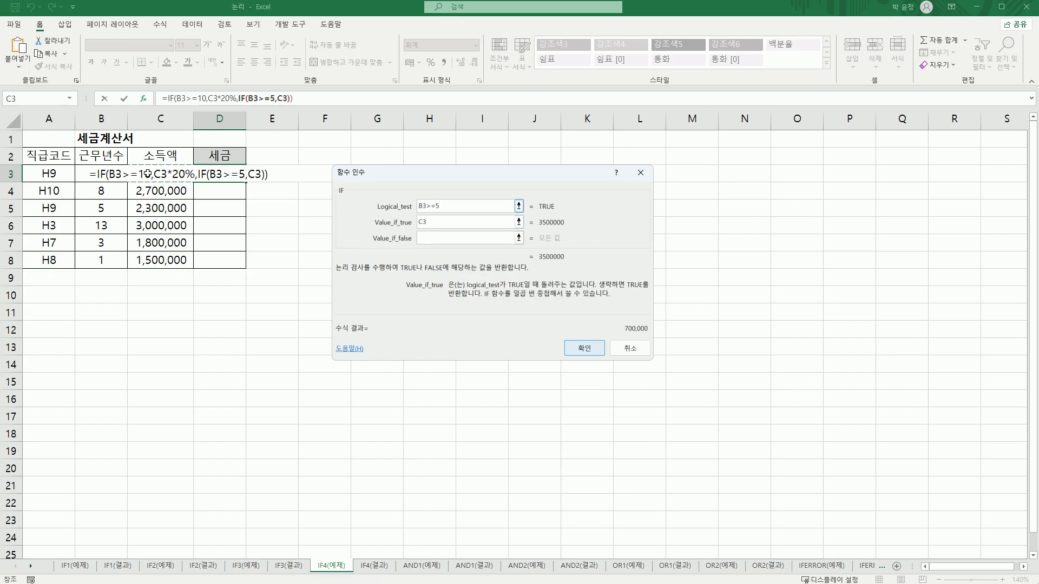
type("*15")
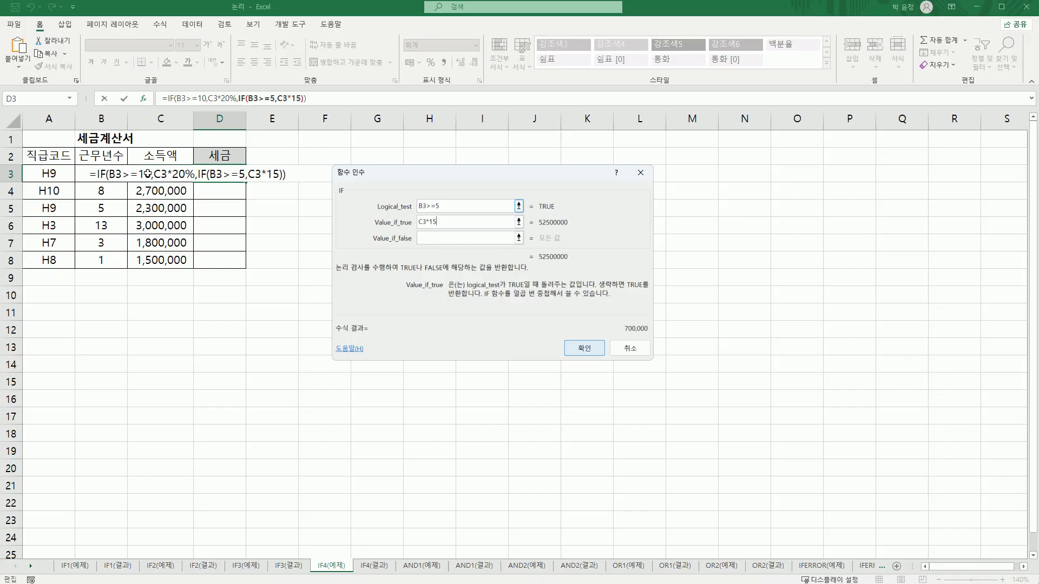
type("%")
- Set the nested IF's false result to C3*8% and fill the completed formula from D3 down to D8
left_click(470, 238)
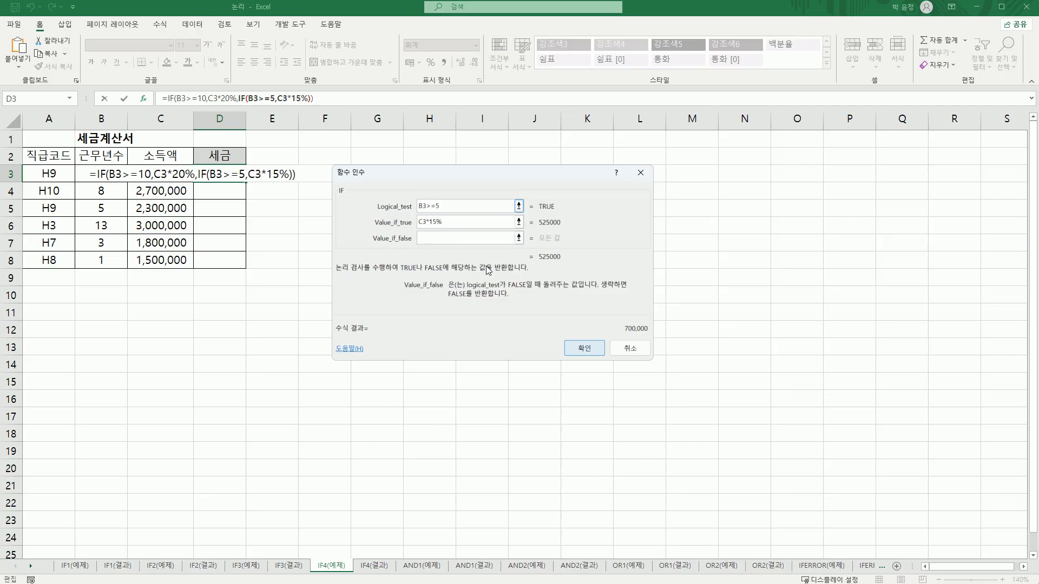
left_click(164, 174)
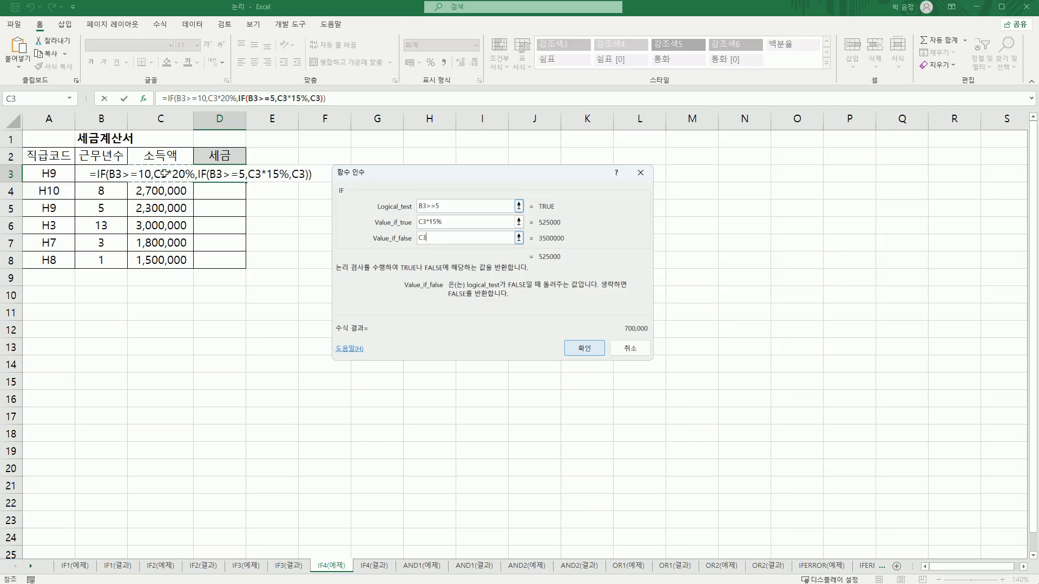
type("*")
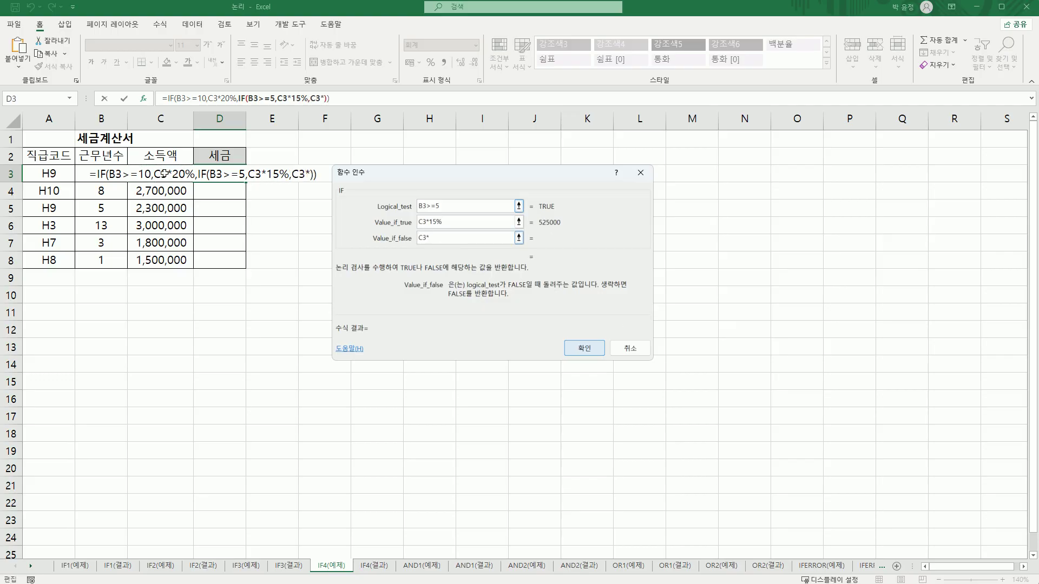
type("8%")
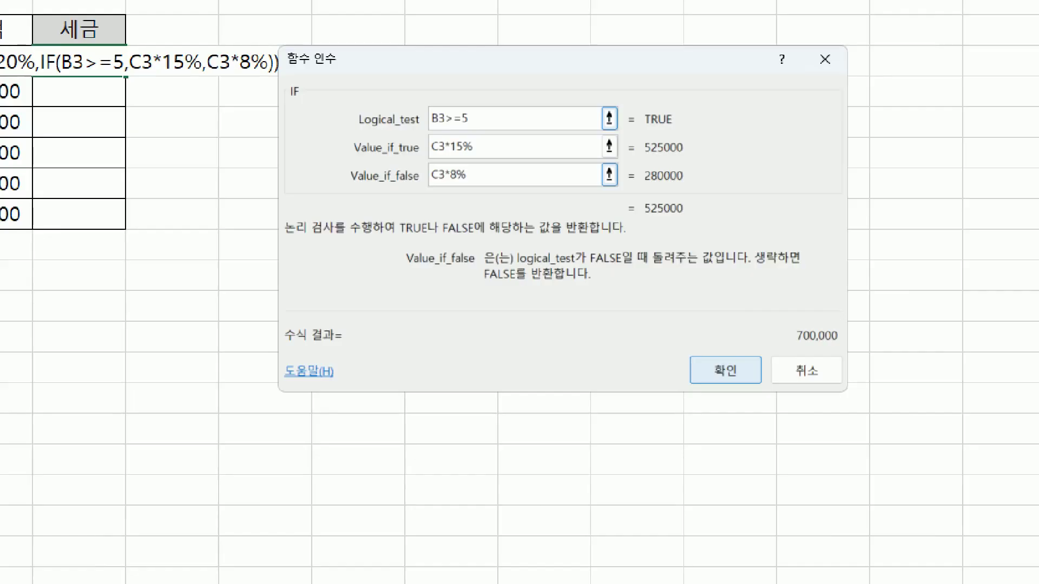
mouse_move(490, 177)
left_mouse_down()
mouse_move(453, 206)
mouse_move(456, 82)
mouse_move(490, 223)
left_mouse_up()
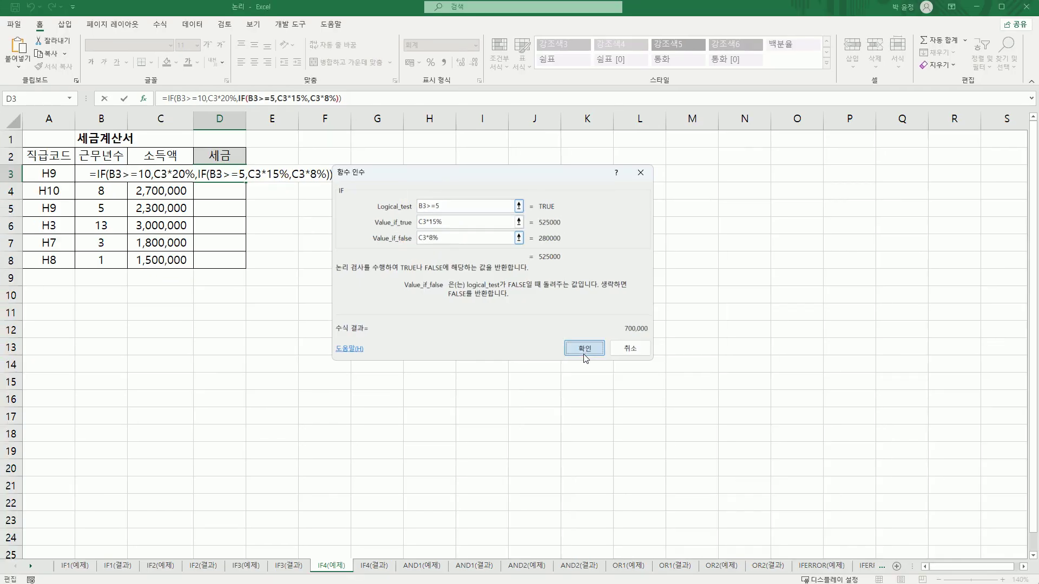
left_click(768, 421)
left_click_drag(252, 183, 253, 268)
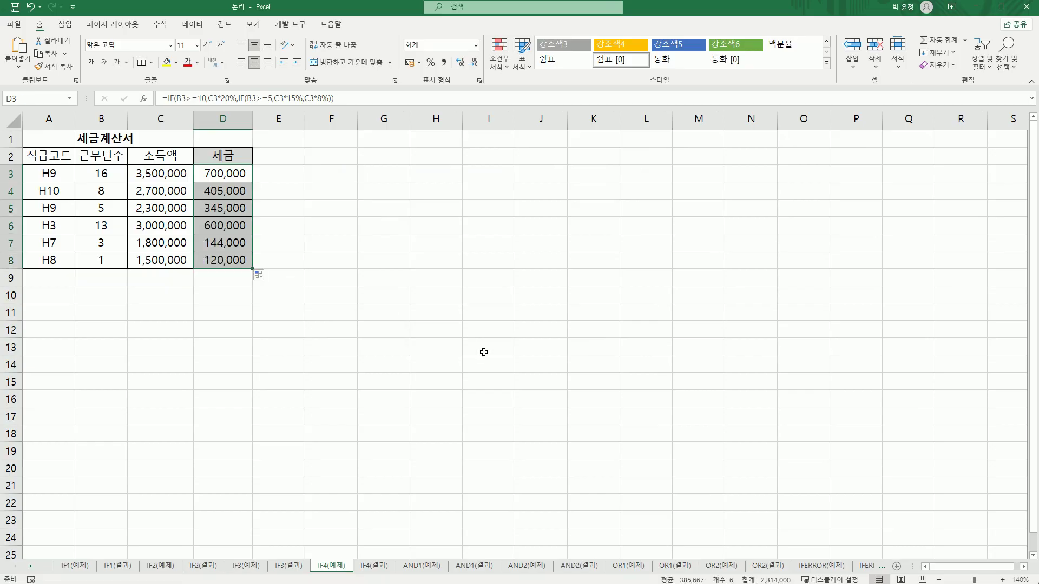
- Review the IF formulas on the IF1(예제) and IF2(예제) sheets and the results on IF3(결과)
left_click(86, 568)
left_click(209, 172)
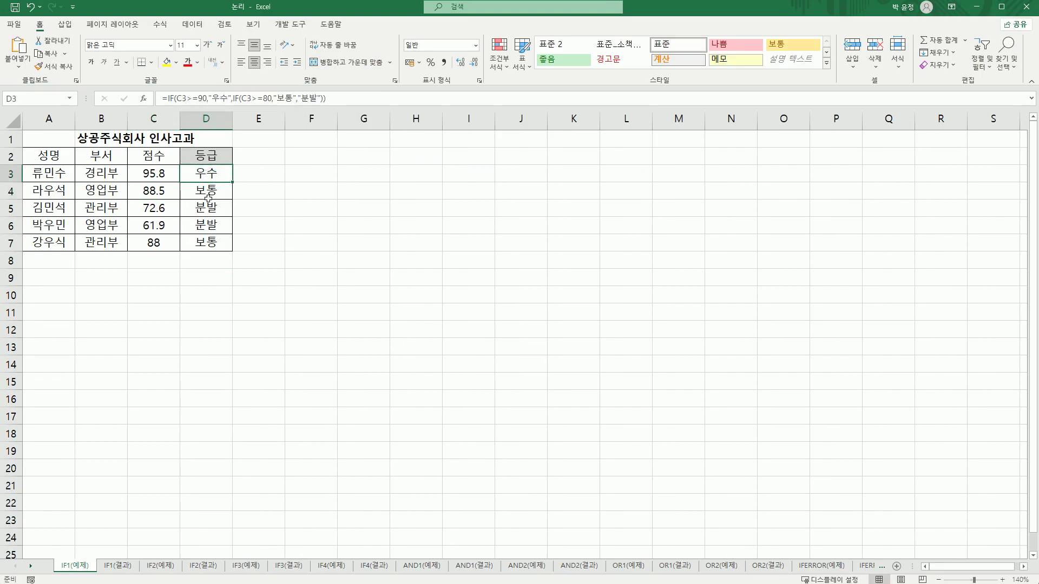
left_click(176, 566)
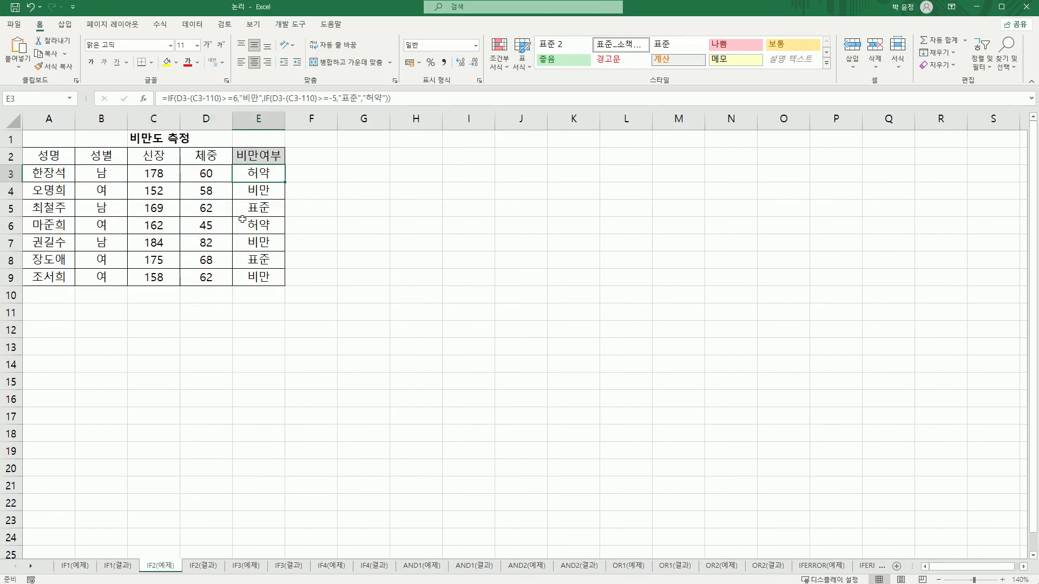
left_click(284, 565)
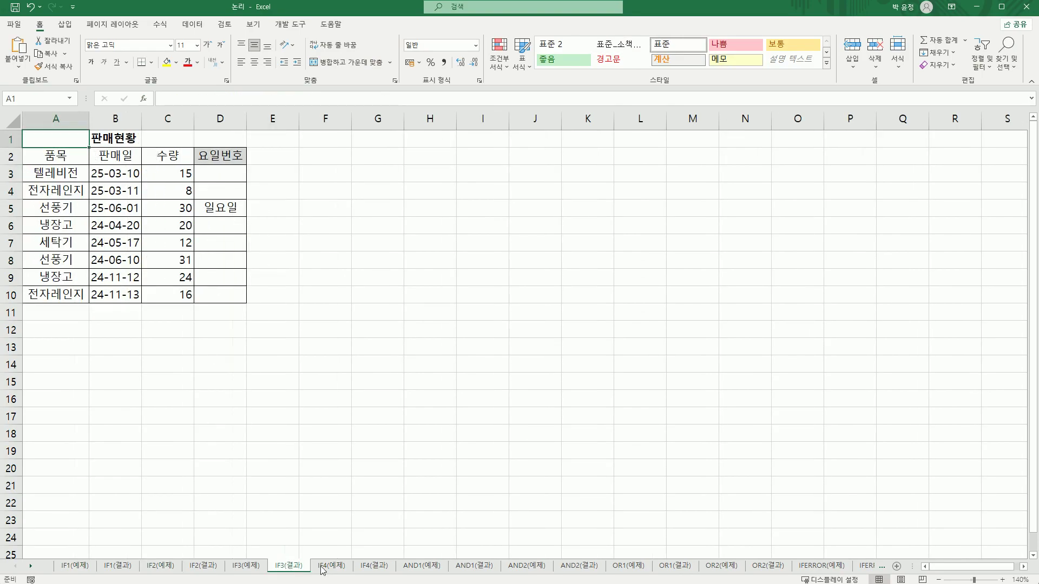
- On the IF4(결과) sheet, inspect the formula in D3 and autofit column D to its 세금 values
left_click(360, 569)
left_click(234, 174)
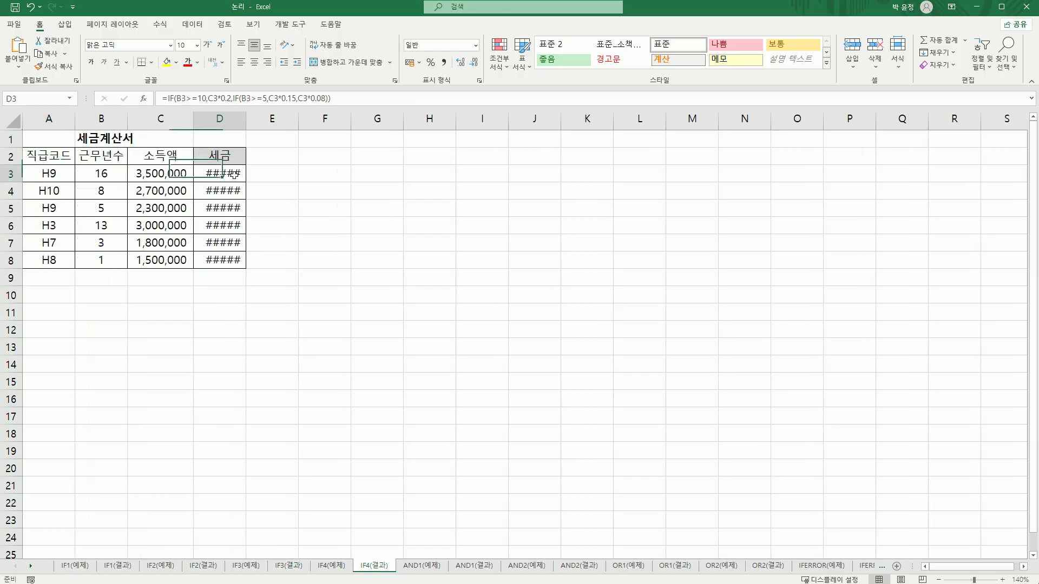
double_click(246, 119)
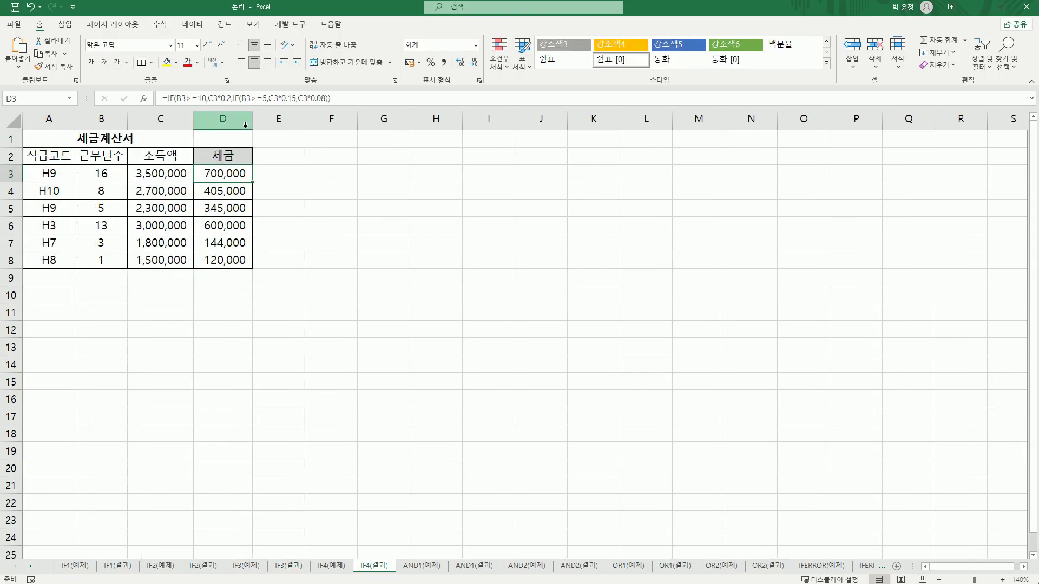
- Check the nested IF formula in D3 of IF4(예제) against the result sheet, and open the AND1(예제) sheet
left_click(336, 572)
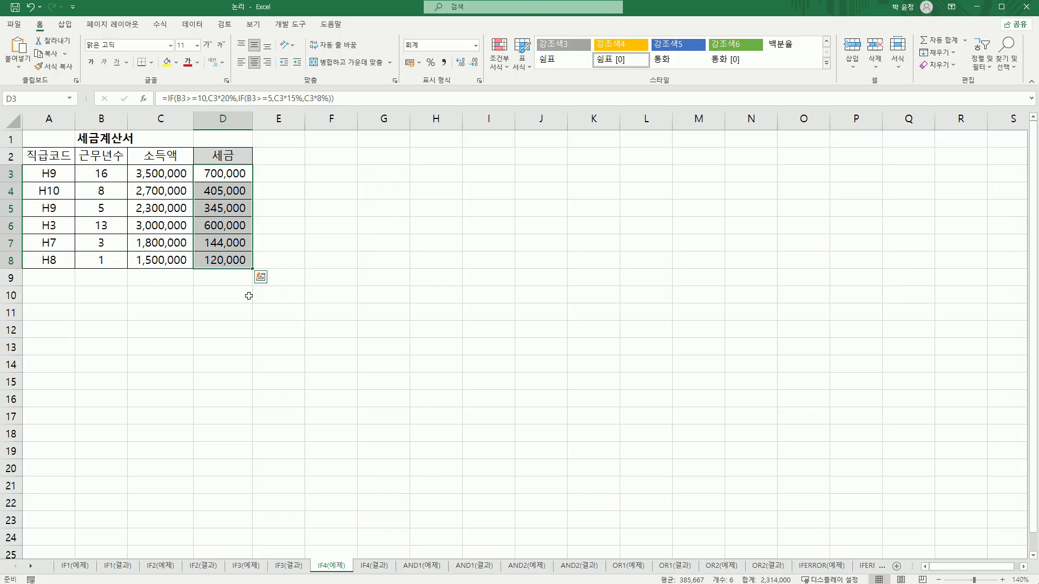
left_click(222, 179)
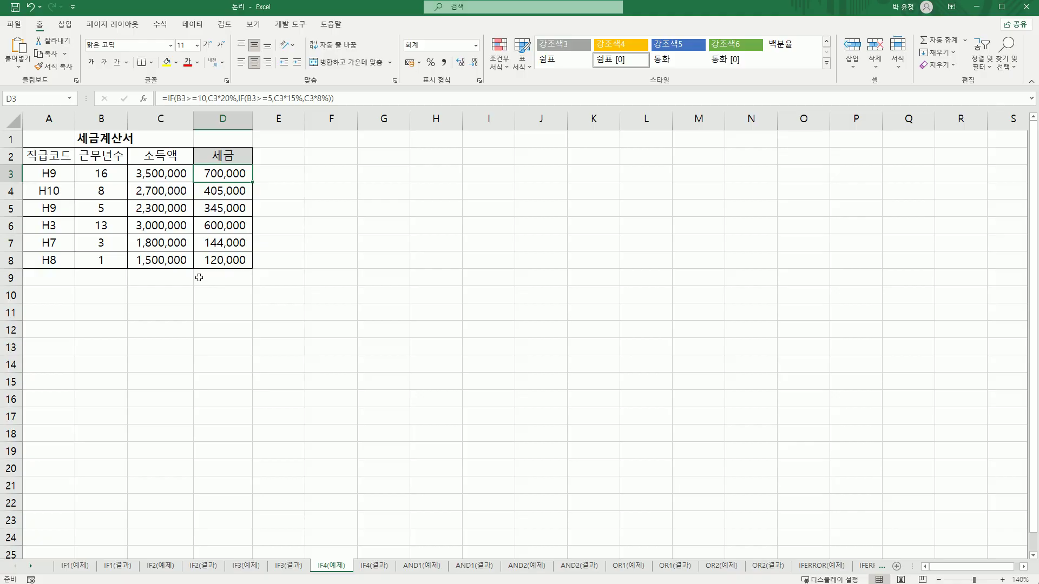
left_click(424, 566)
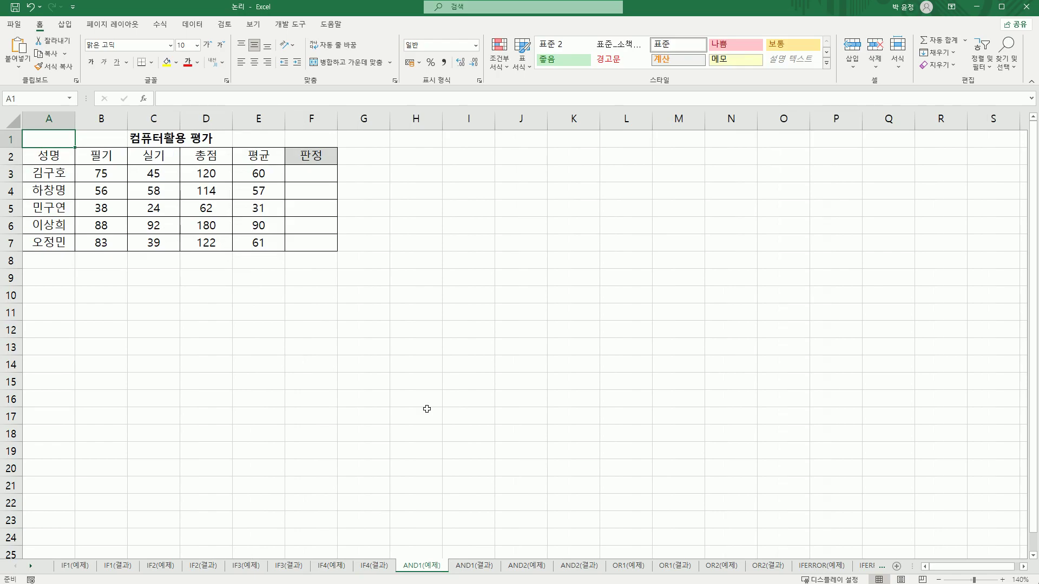
- Review the two logical tests of the nested IF formula in D3 of IF1(예제) and return to the AND1(예제) sheet
left_click(323, 181)
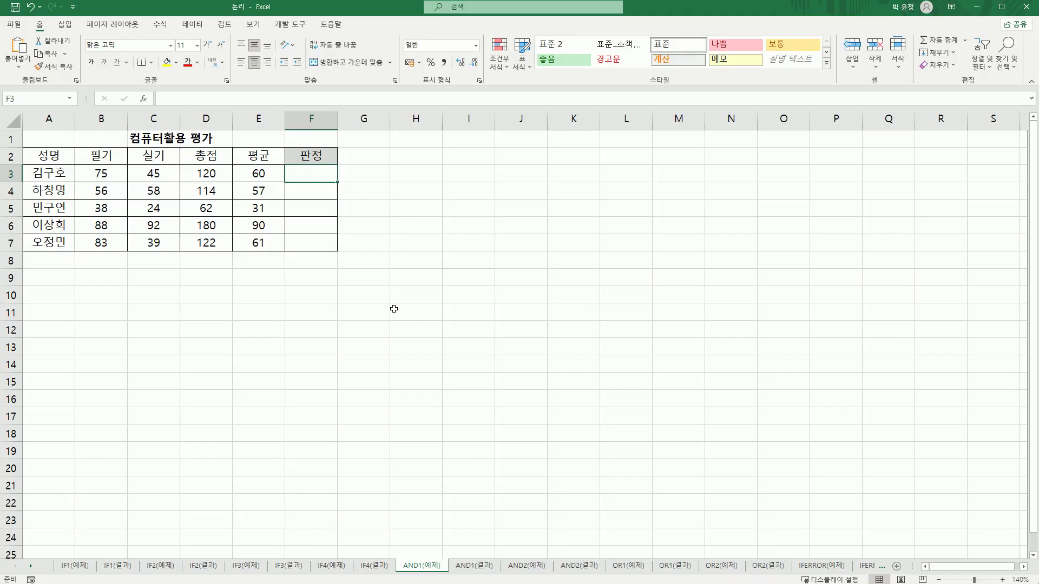
left_click(83, 568)
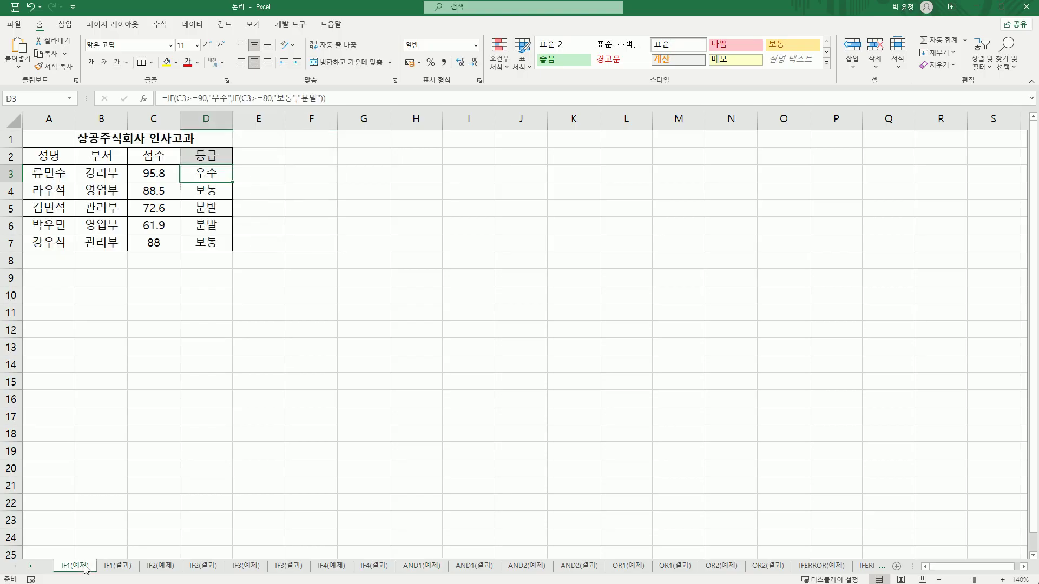
double_click(210, 183)
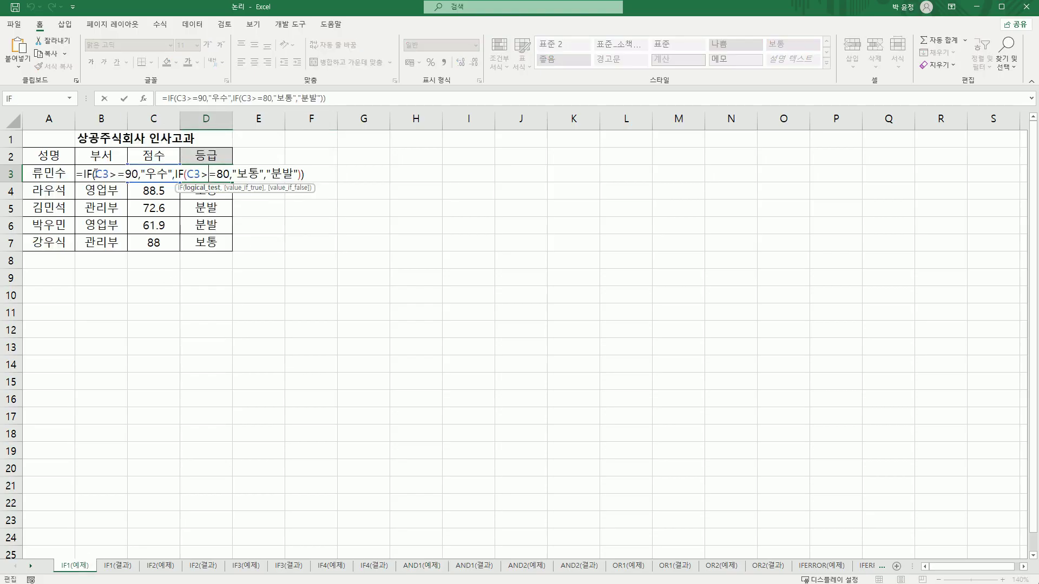
left_click_drag(97, 174, 137, 176)
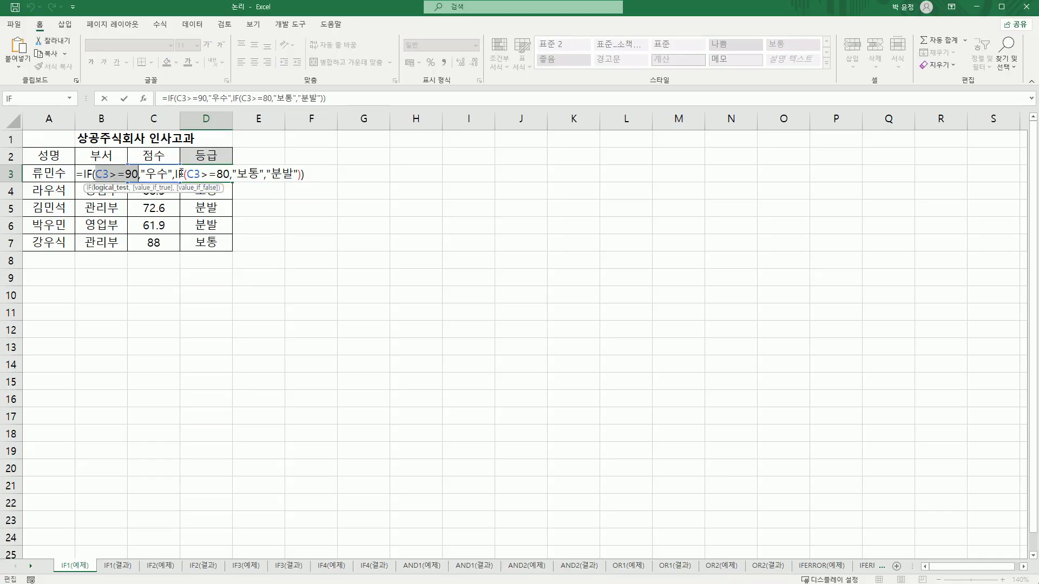
left_click_drag(190, 175, 230, 175)
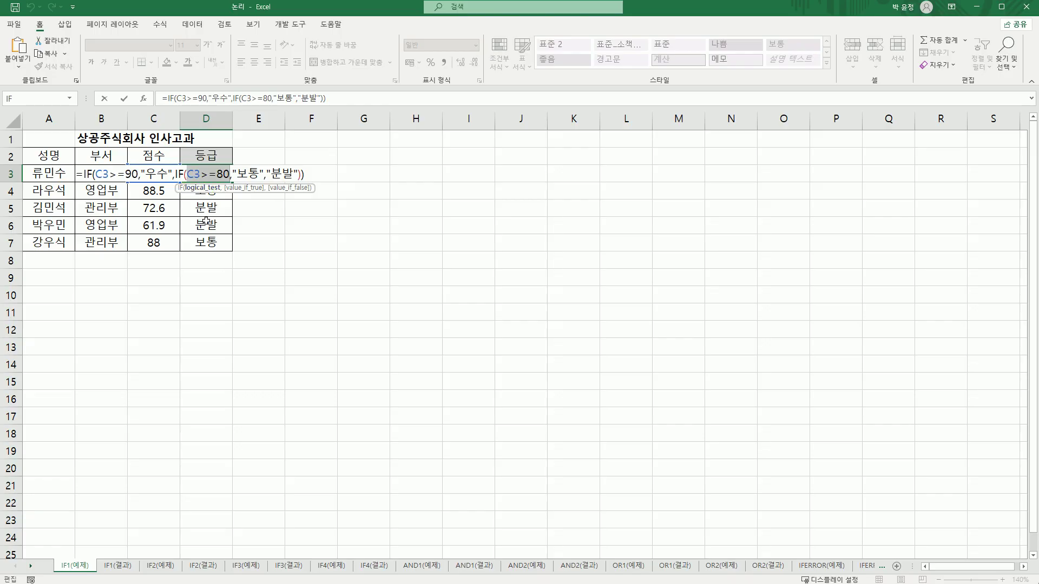
key("Escape")
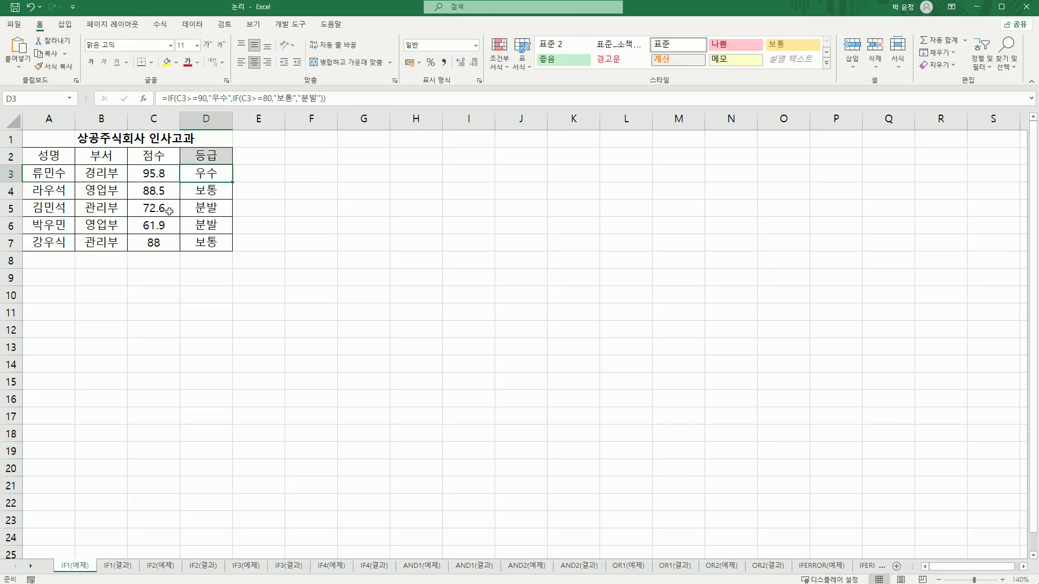
left_click(108, 174)
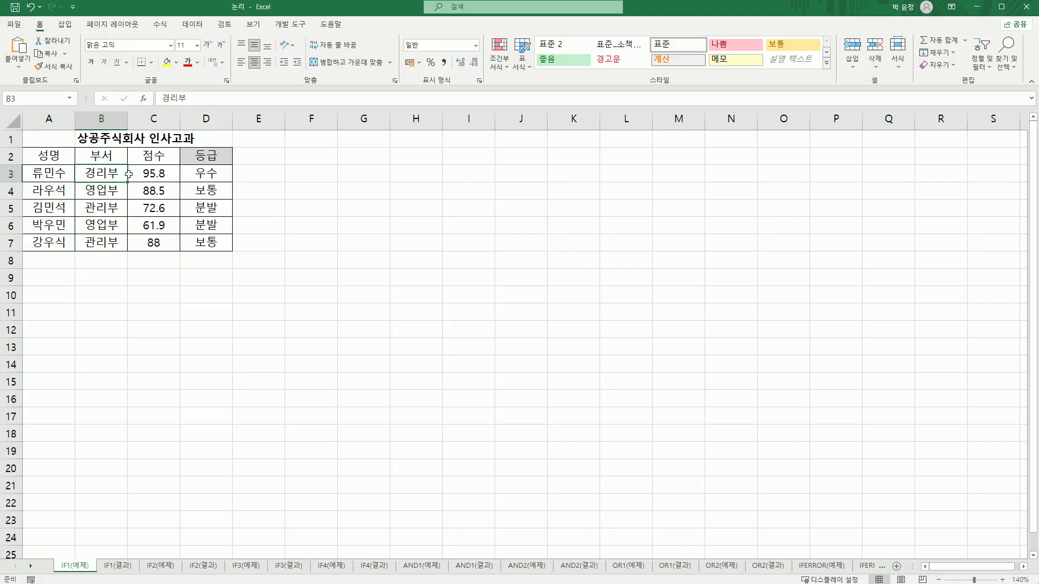
left_click_drag(124, 174, 146, 177)
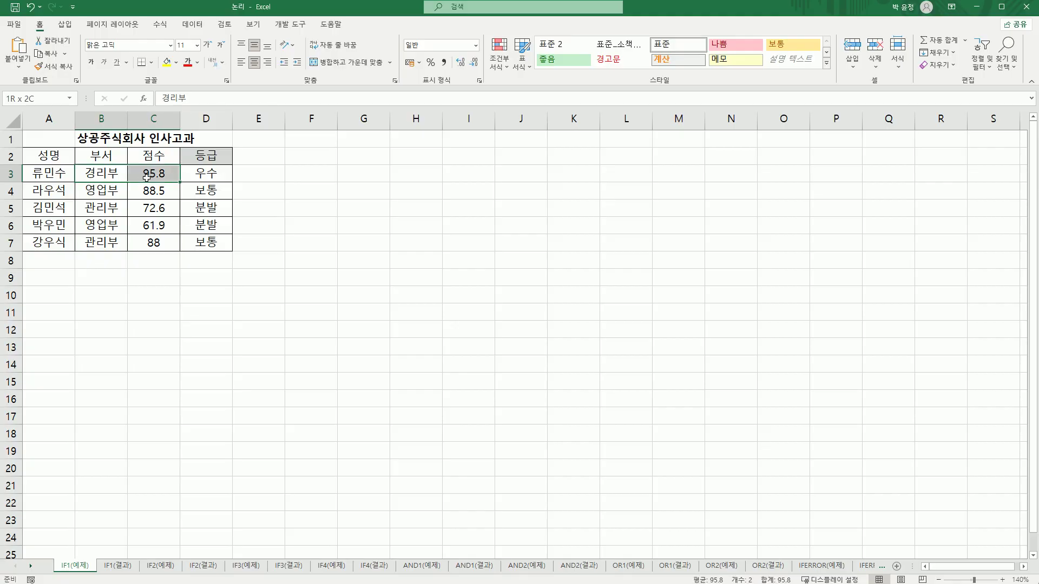
left_click(206, 173)
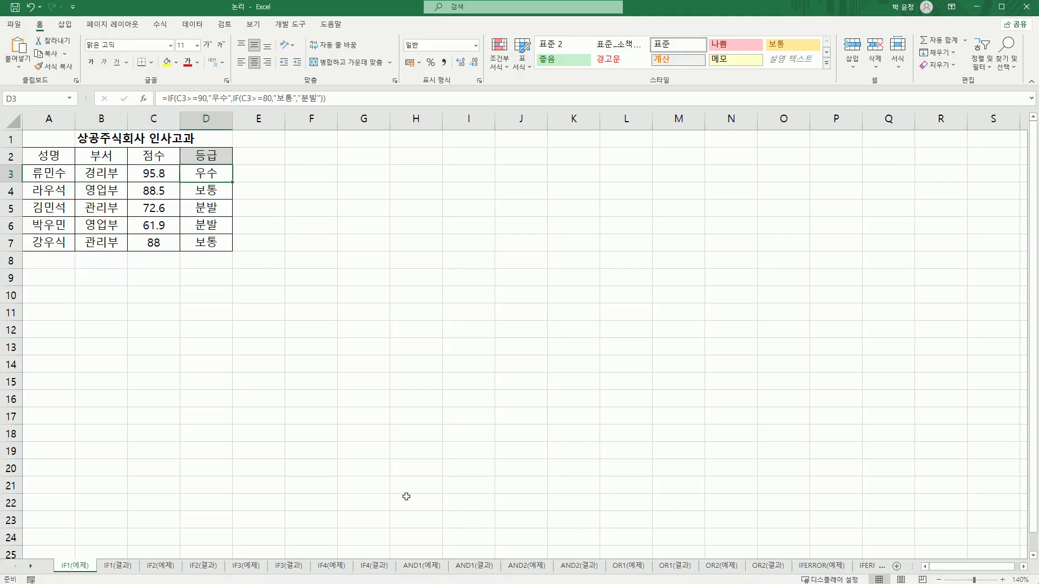
left_click(419, 566)
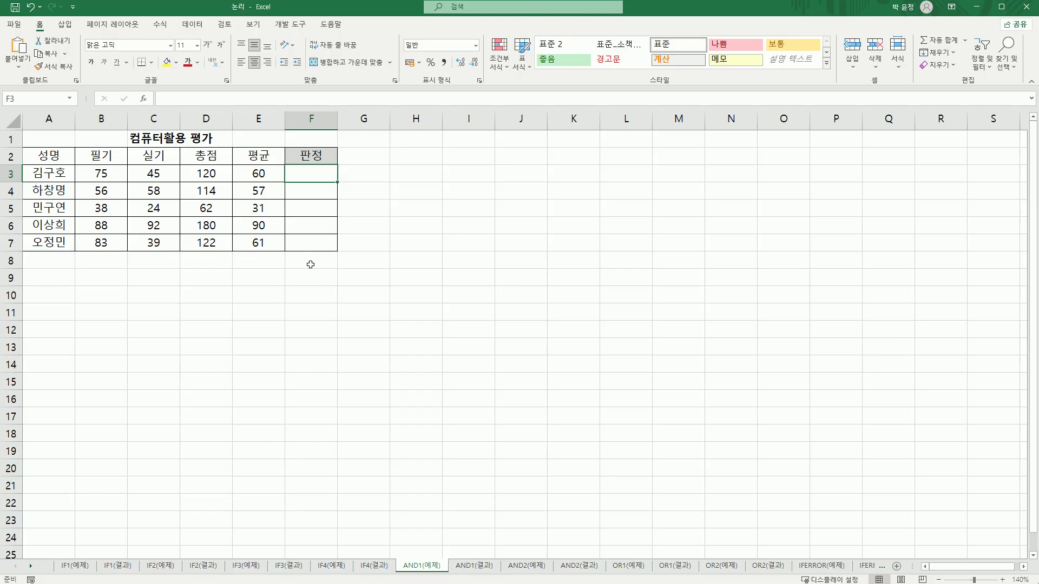
- Examine the 필기, 실기 and 평균 scores in row 3 of AND1(예제) as inputs for the 판정 conditions
left_click(114, 176)
left_click(148, 172)
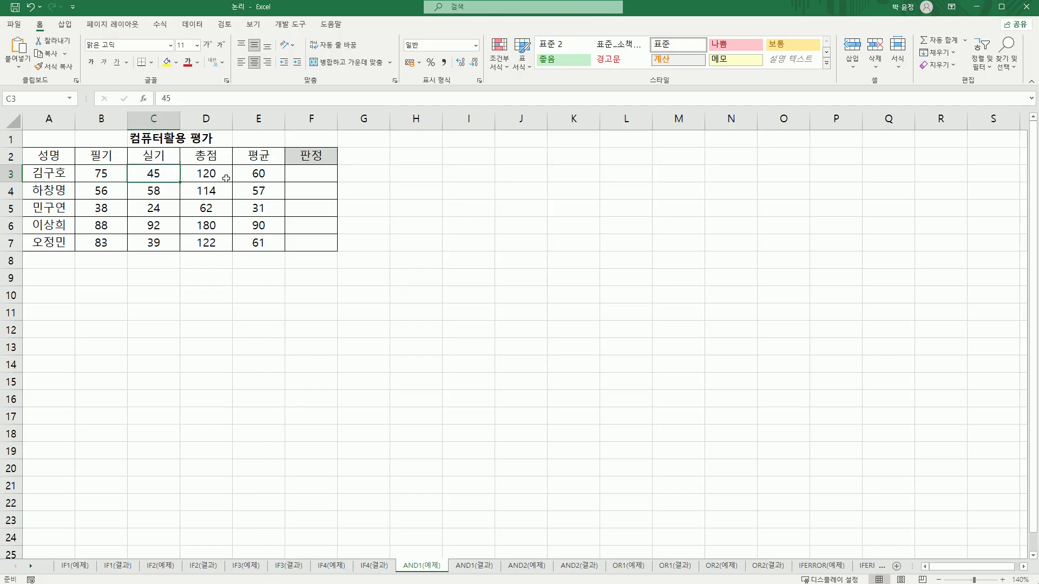
left_click(247, 175)
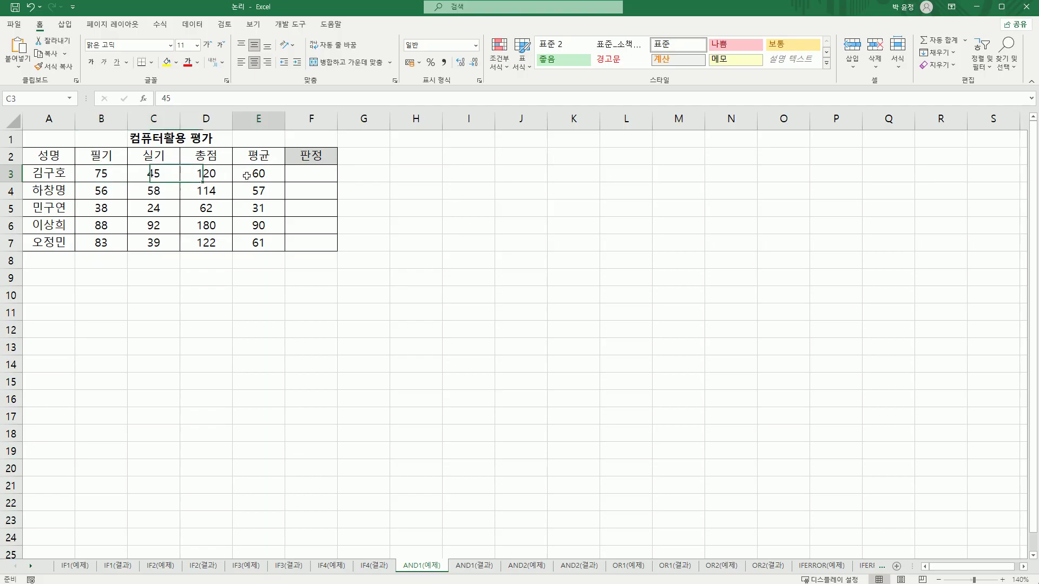
left_click(306, 176)
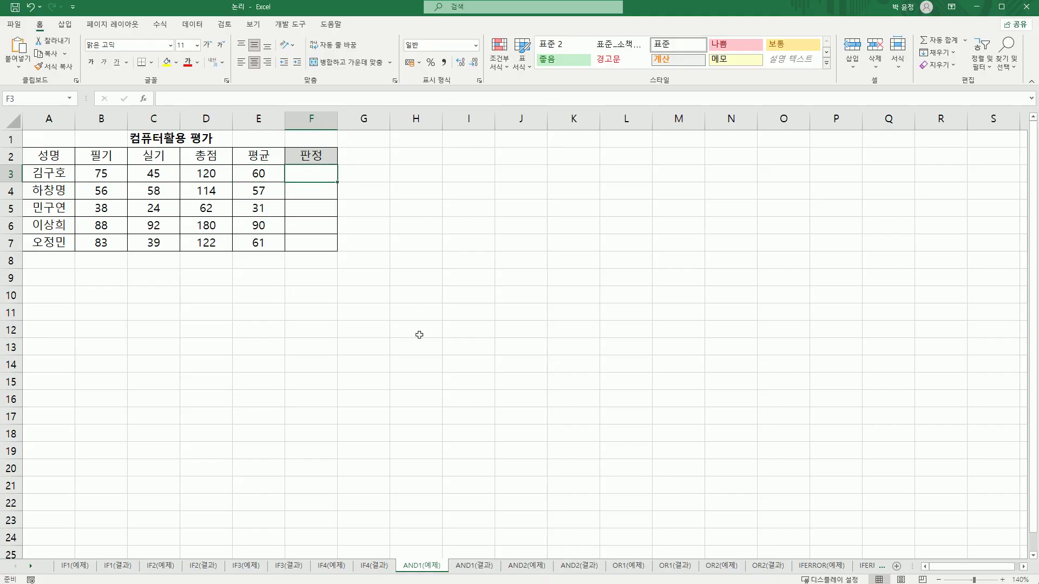
left_click(110, 176)
left_click(149, 175)
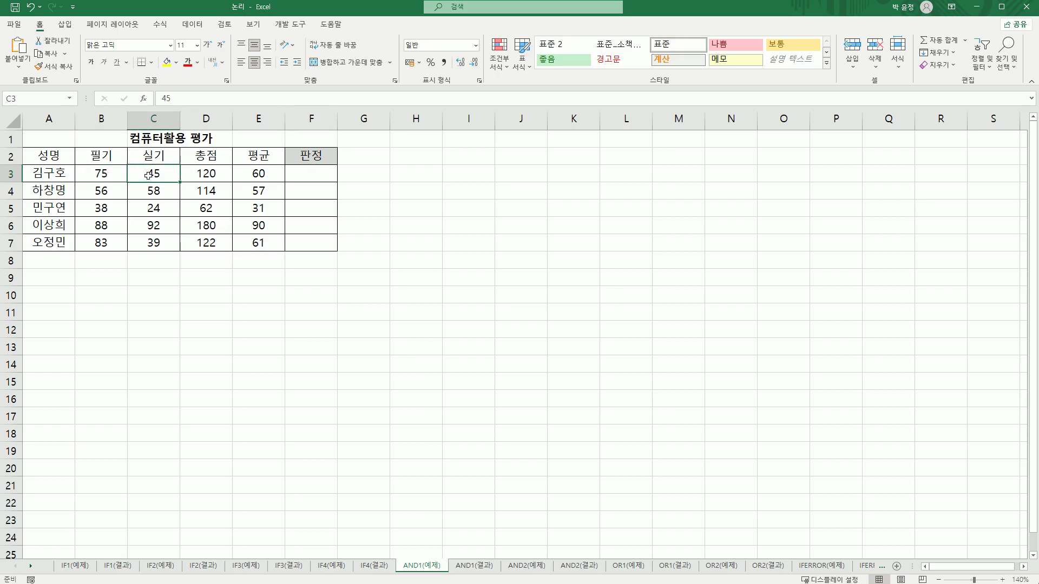
left_click(254, 177)
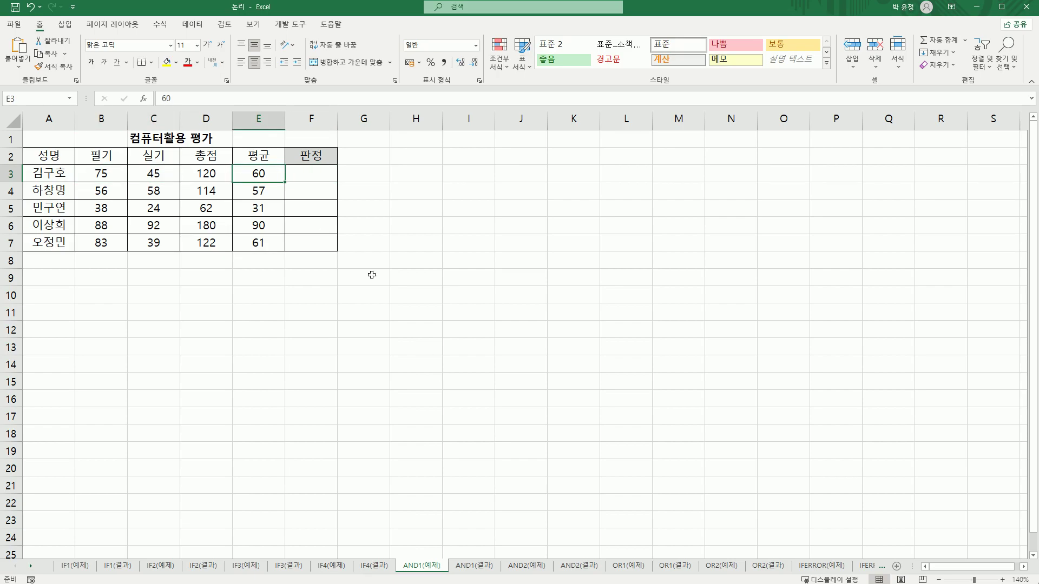
- Start an AND function in F3 with its function arguments and set the first condition to B3>=40
left_click(317, 182)
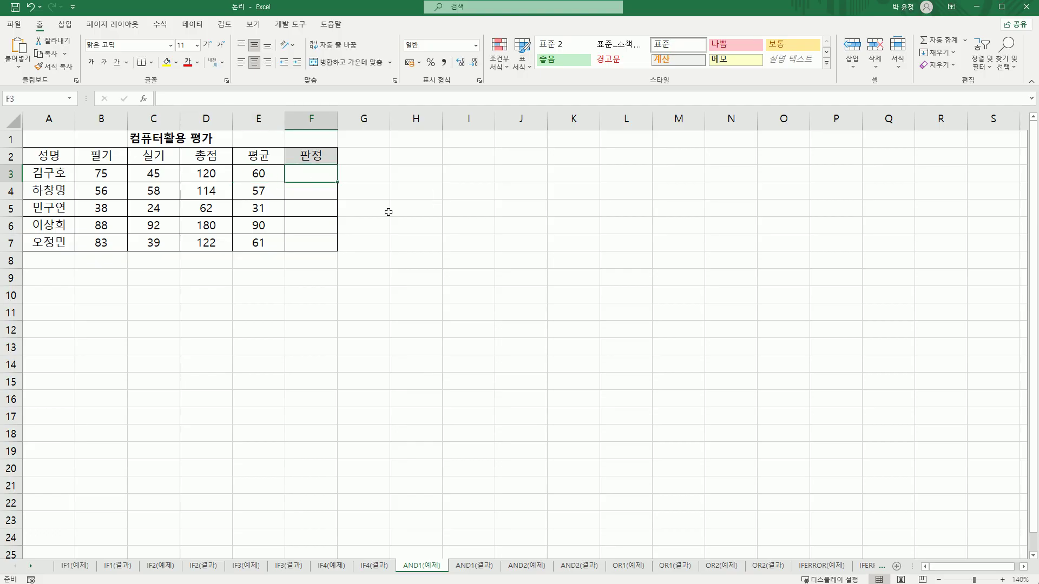
type("=an")
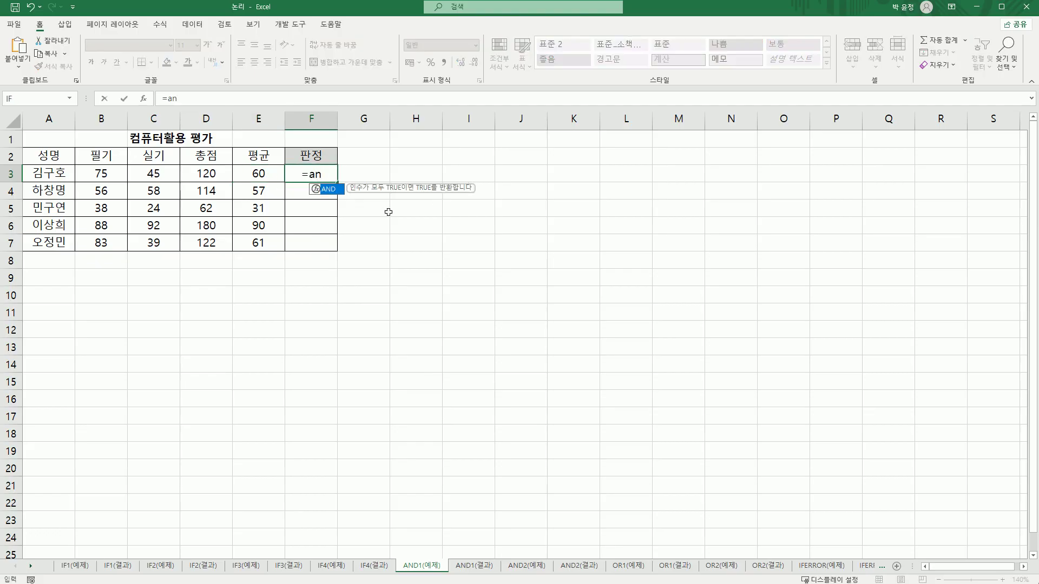
double_click(330, 189)
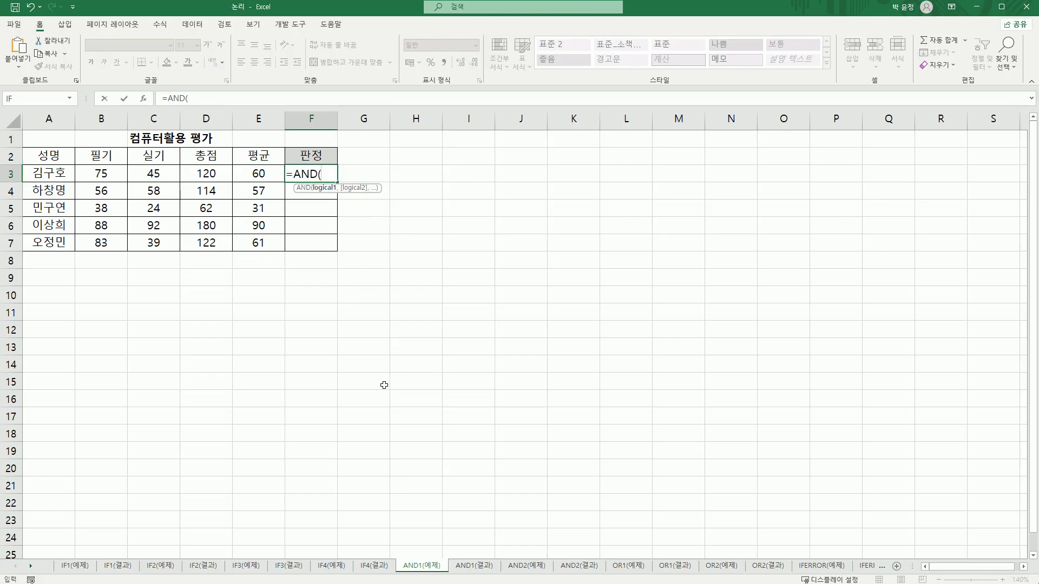
left_click(144, 98)
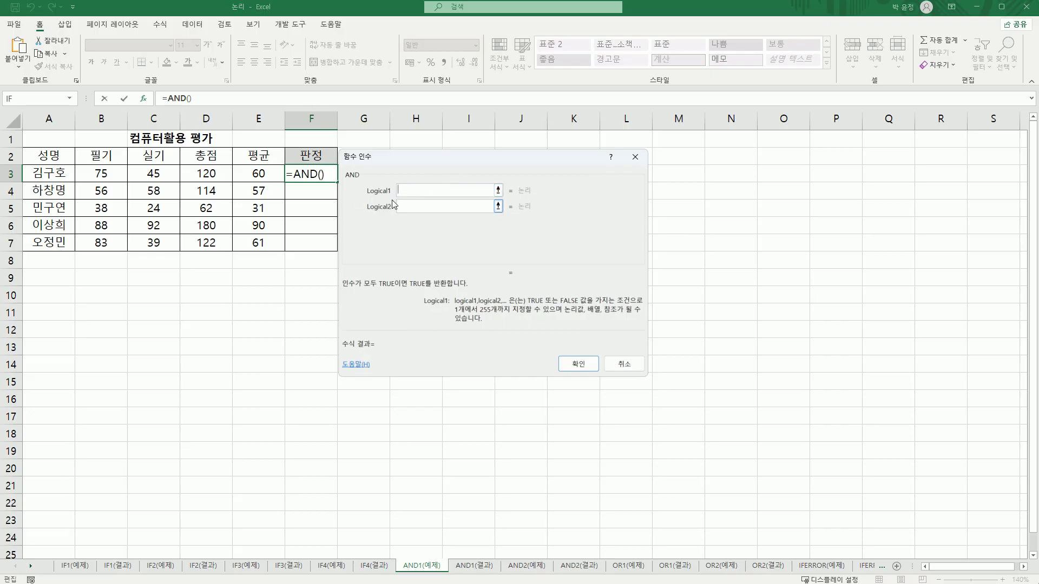
left_click(103, 171)
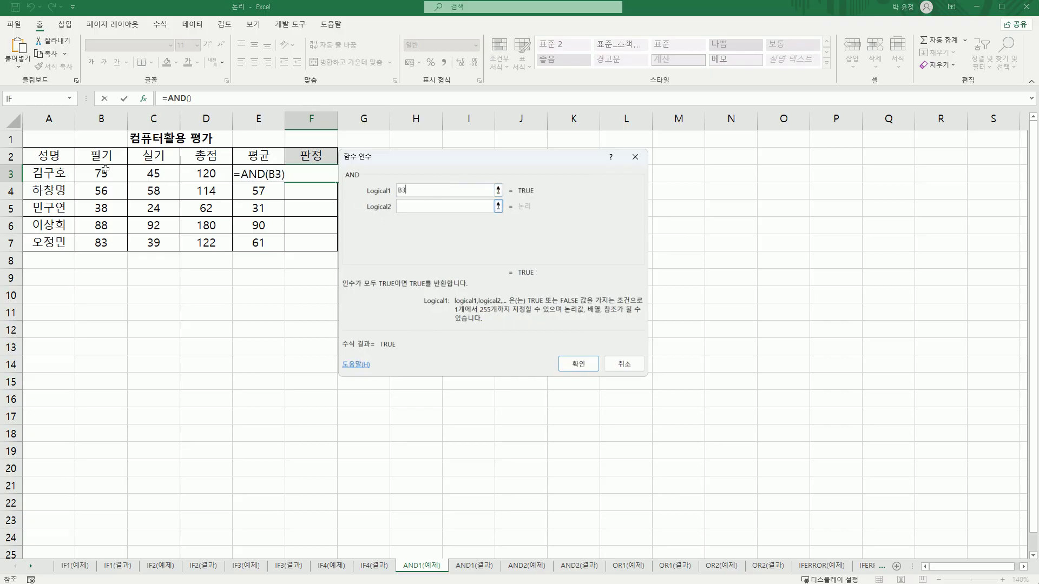
type(">=40")
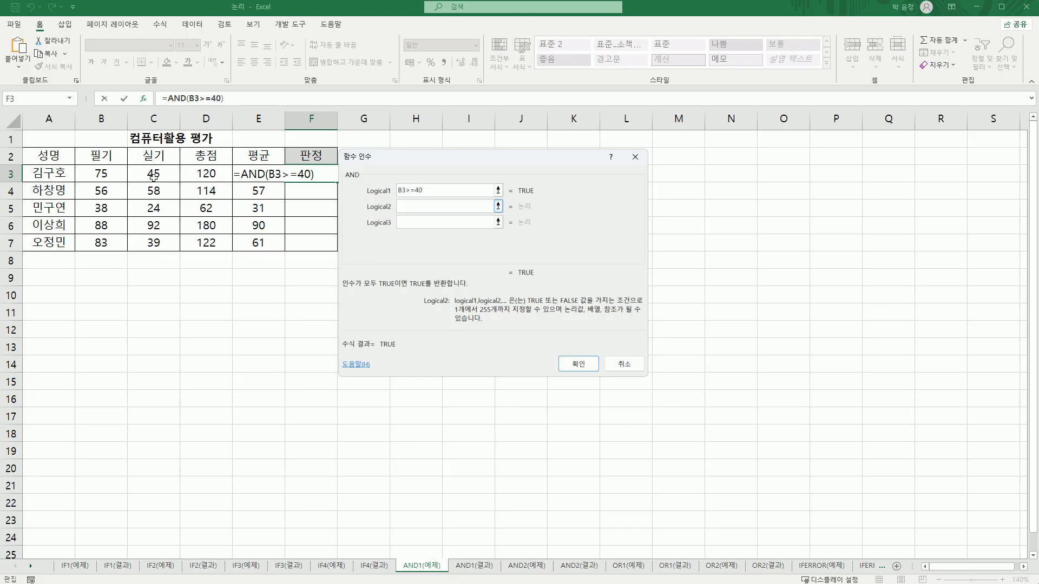
- Add C3>=40 as the second and E3>=60 as the third condition of the AND function
left_click(155, 175)
type(">=40")
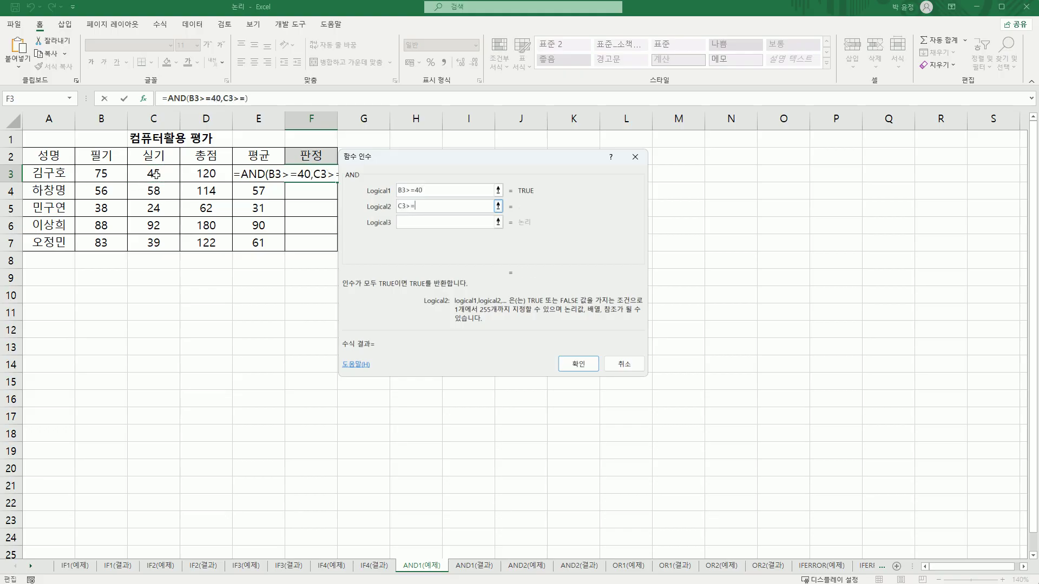
key("Tab")
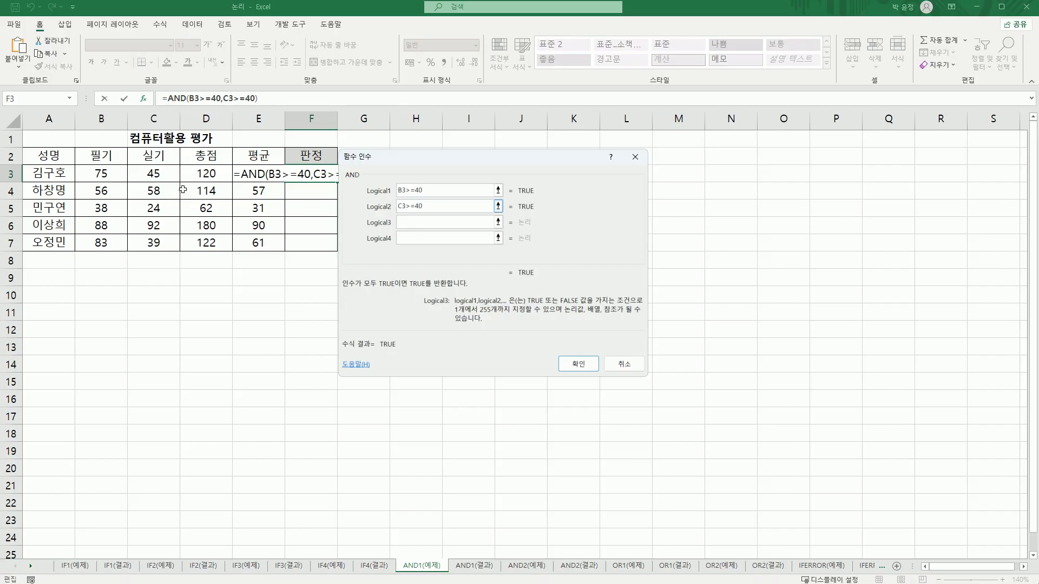
left_click(246, 174)
type(">=")
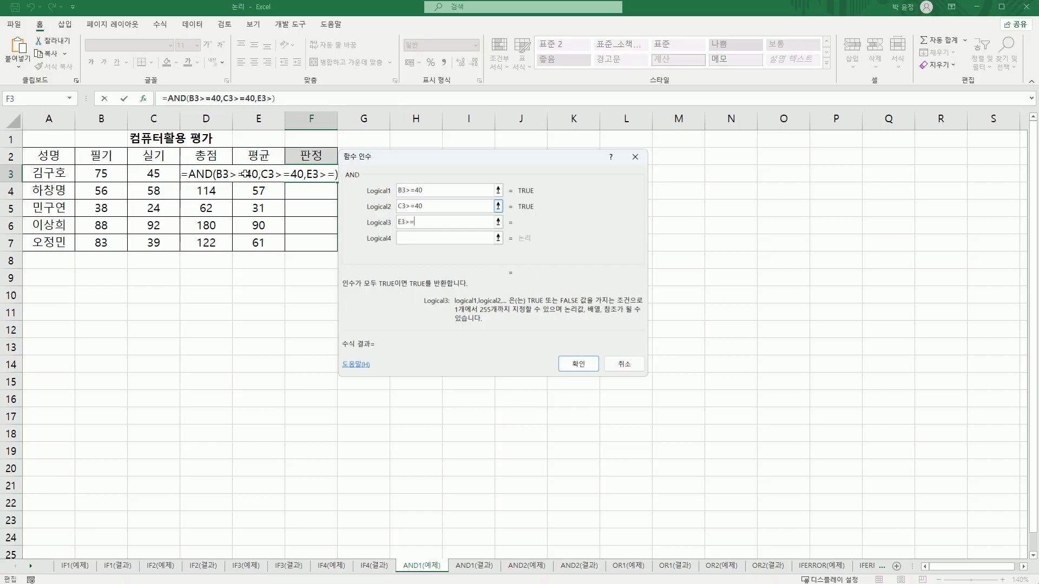
type("60")
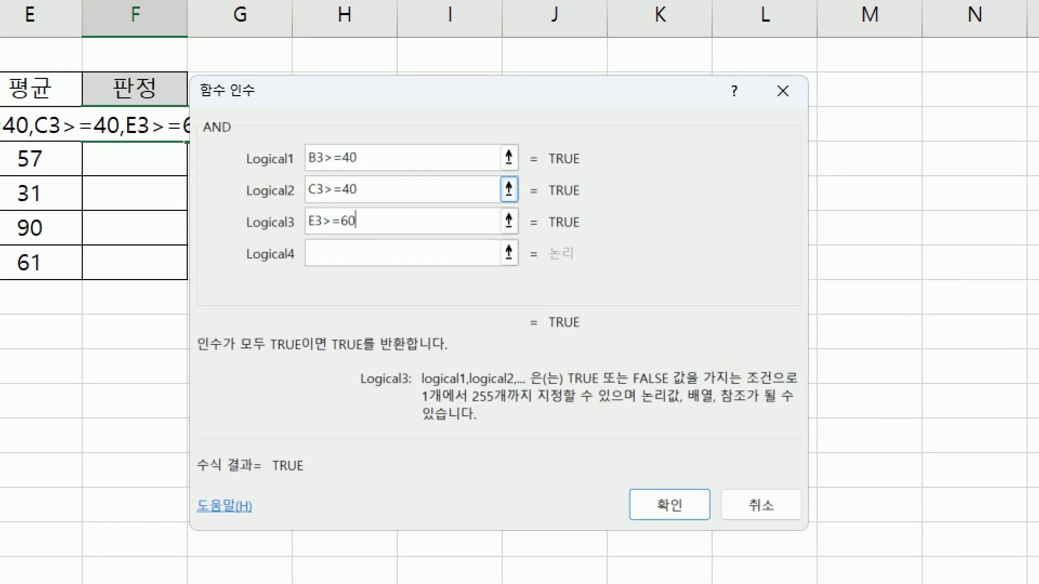
left_click(513, 185)
left_click_drag(437, 181, 387, 221)
mouse_move(346, 269)
left_mouse_down()
mouse_move(326, 109)
mouse_move(390, 214)
mouse_move(375, 264)
left_mouse_up()
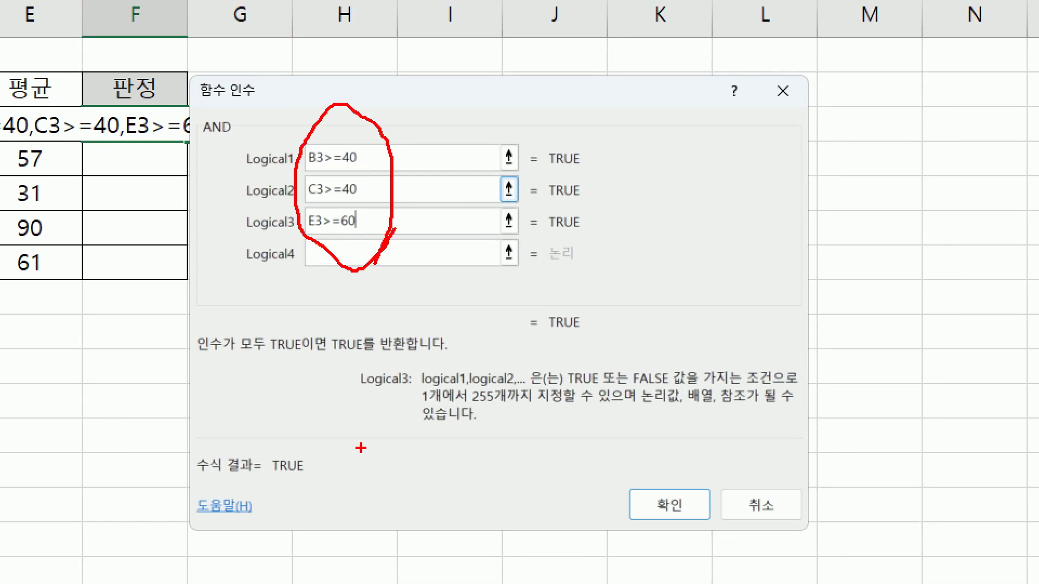
mouse_move(615, 341)
left_mouse_down()
mouse_move(528, 325)
mouse_move(629, 319)
mouse_move(581, 388)
mouse_move(576, 369)
left_mouse_up()
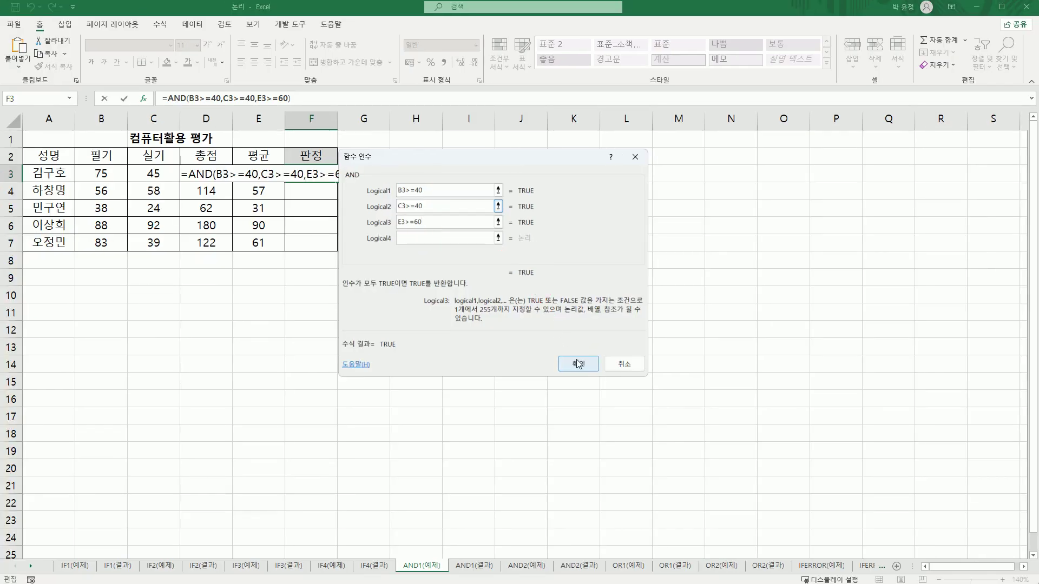
- Accept the AND function in F3 and fill the formula down to F7
left_click(669, 504)
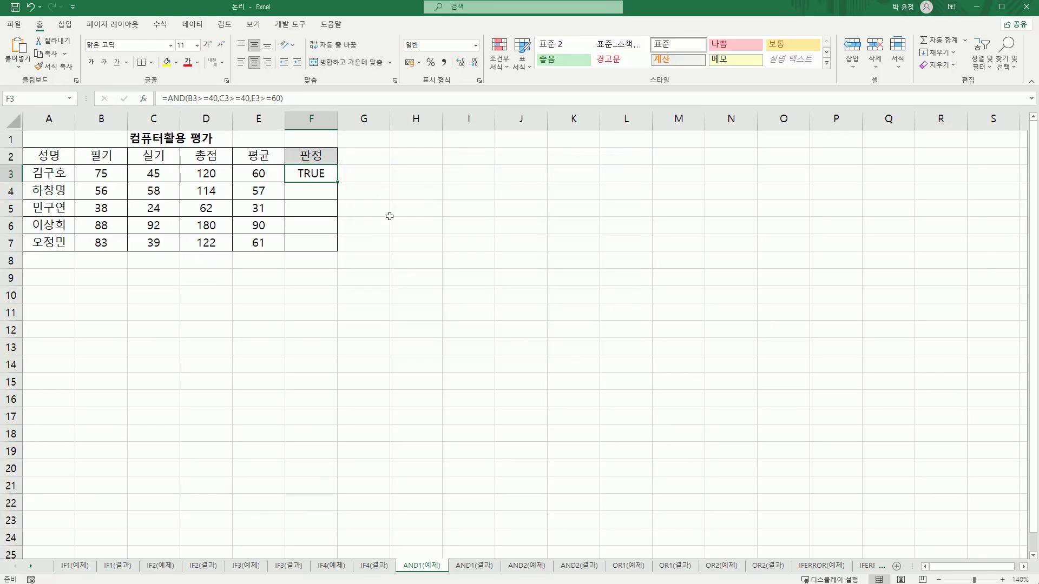
left_click_drag(337, 182, 336, 249)
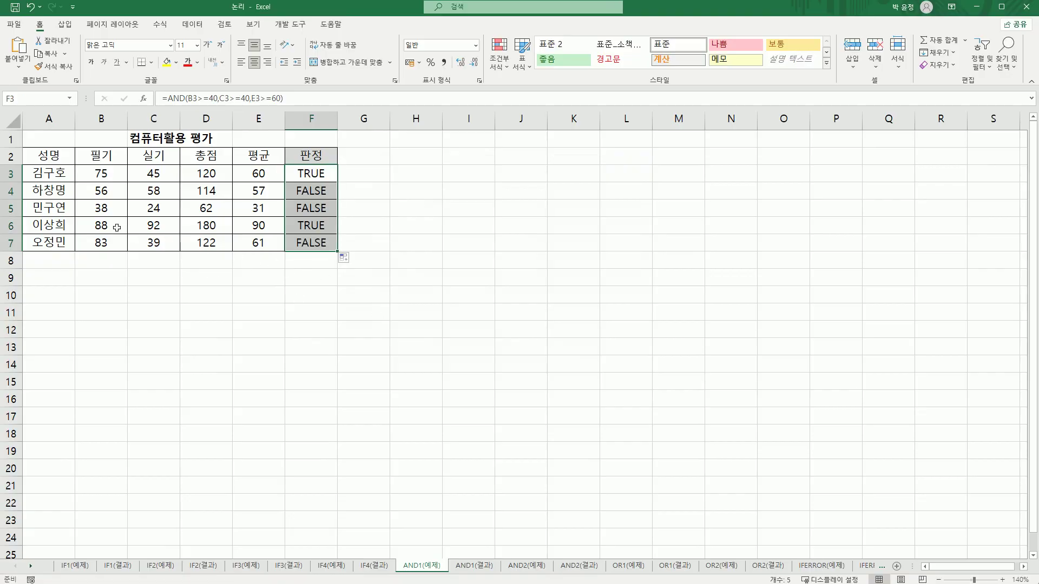
- Check the 판정 results in rows 4 to 6 against the 필기, 실기 and 평균 scores
left_click_drag(116, 226, 245, 226)
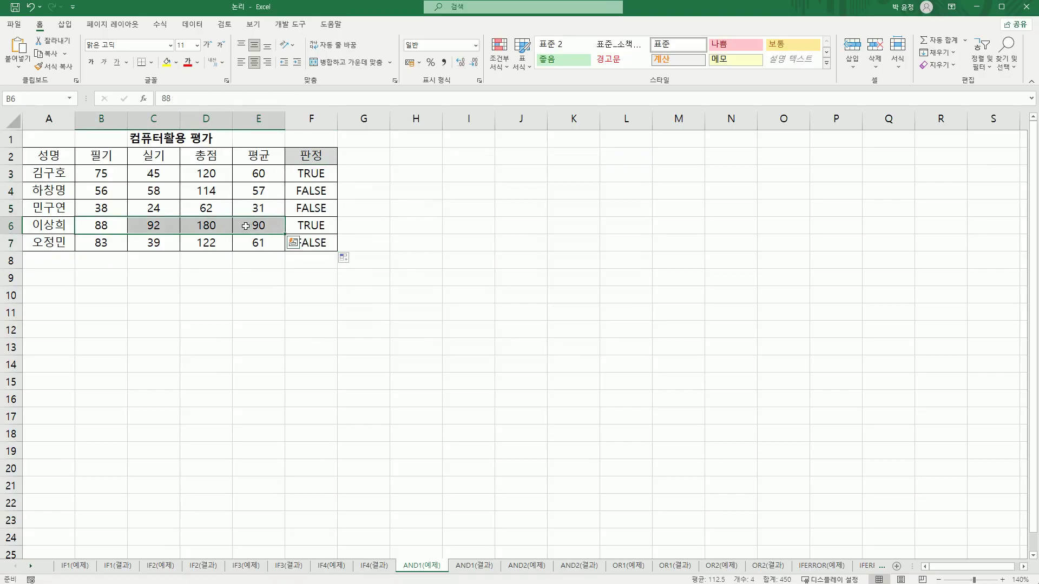
left_click(124, 194)
left_click(138, 192)
left_click(265, 194)
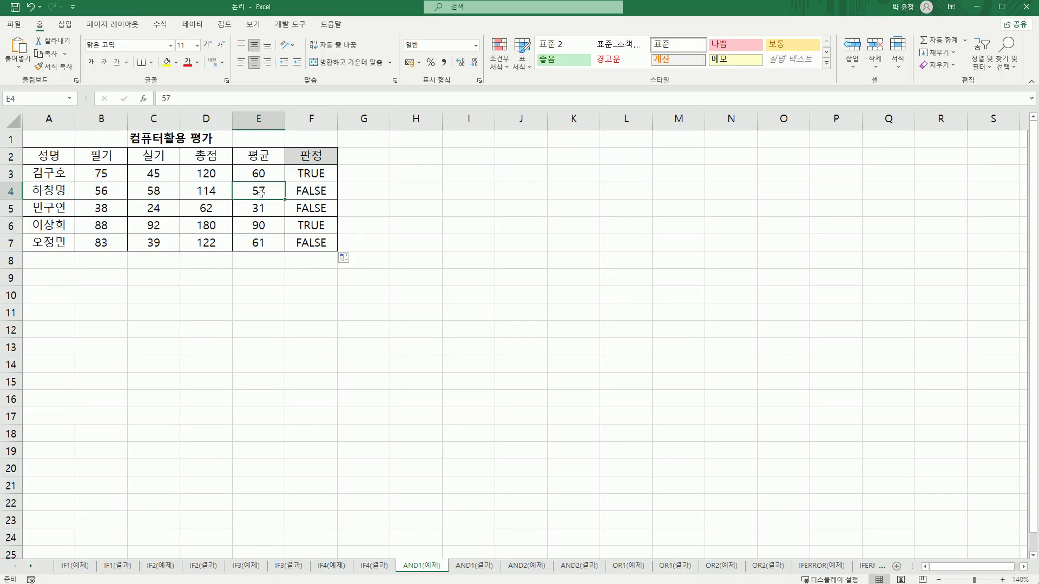
left_click(105, 210)
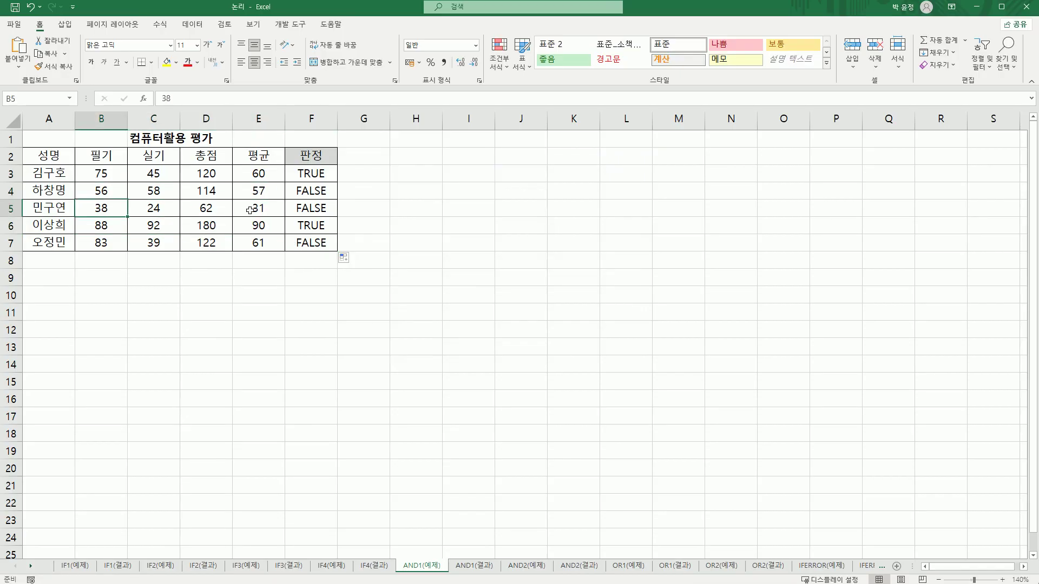
left_click(250, 210)
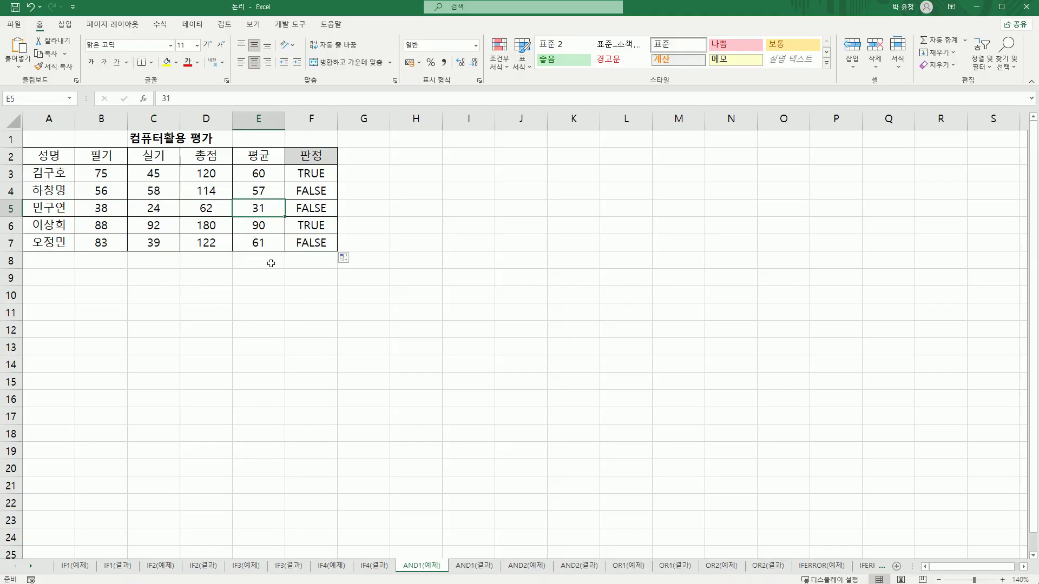
- Wrap the AND formula in F3 in an IF function as its logical test and bring up the IF function arguments
left_click(312, 173)
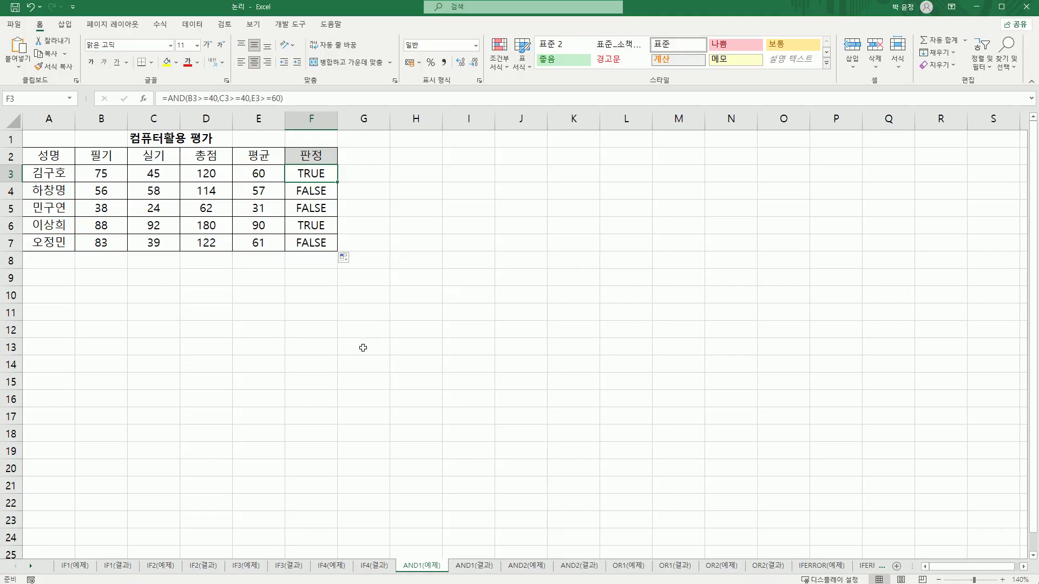
double_click(309, 175)
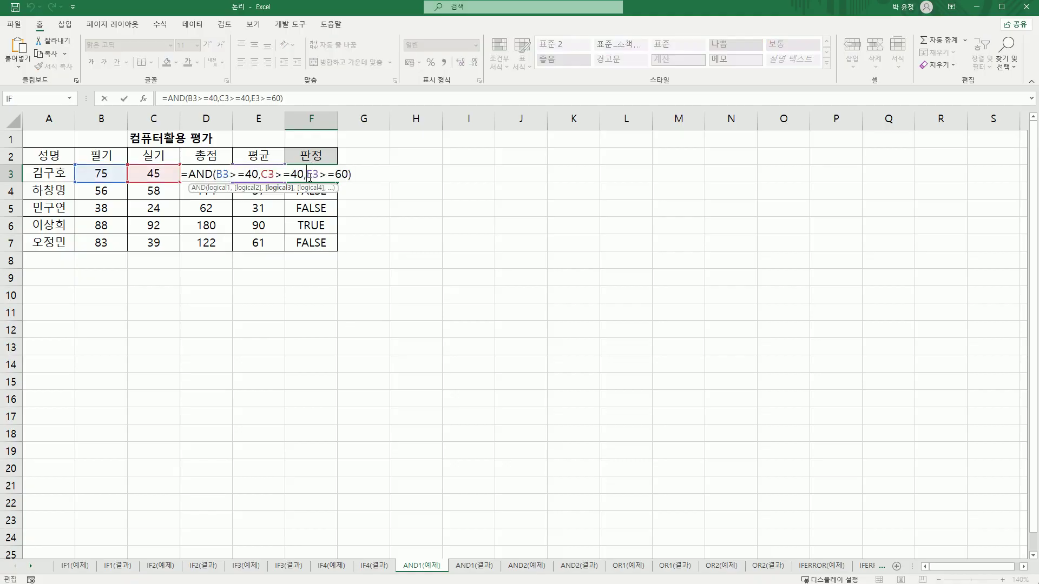
left_click(187, 173)
type("i")
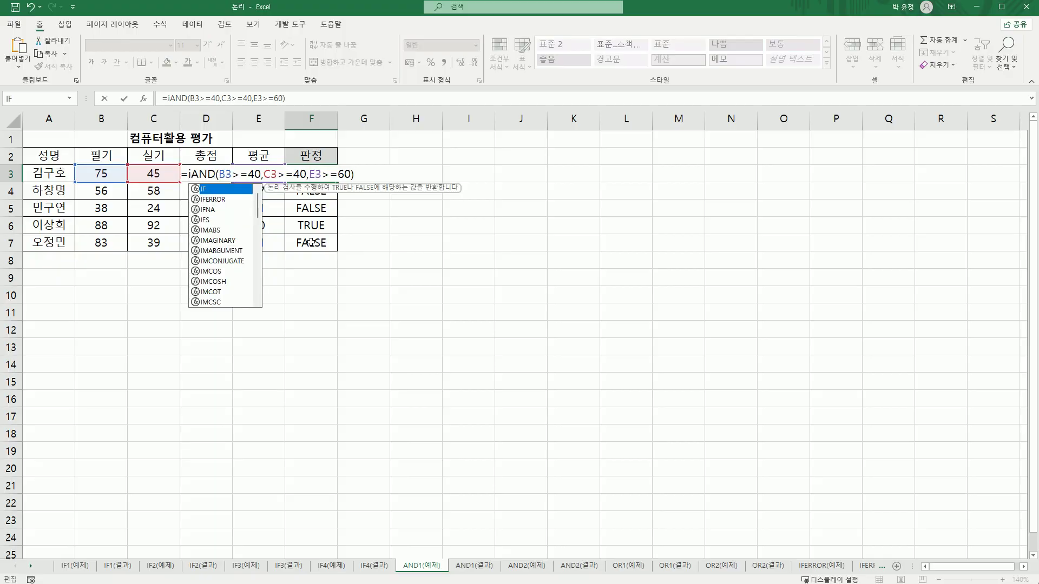
double_click(220, 189)
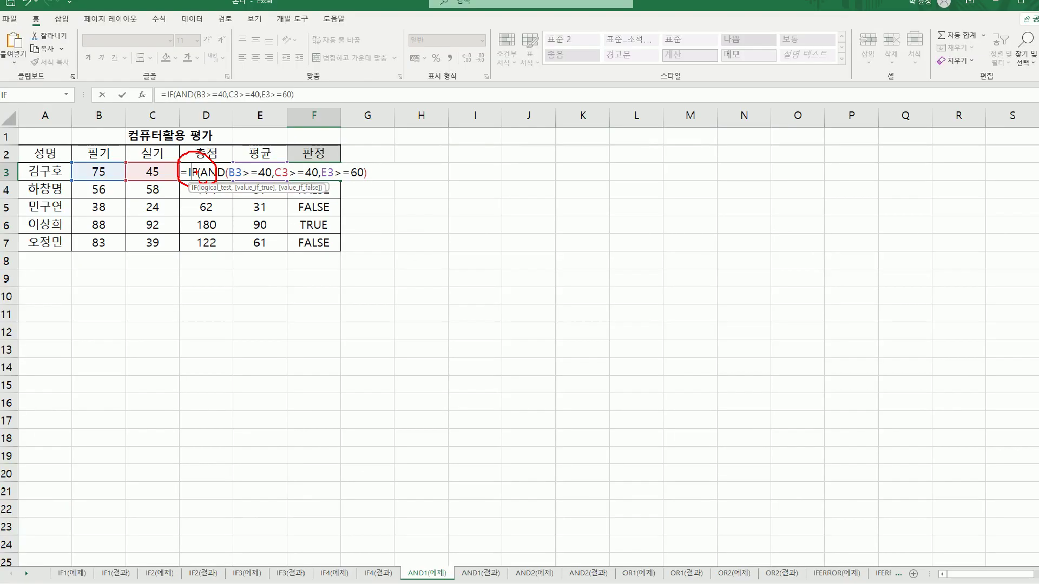
left_click(144, 100)
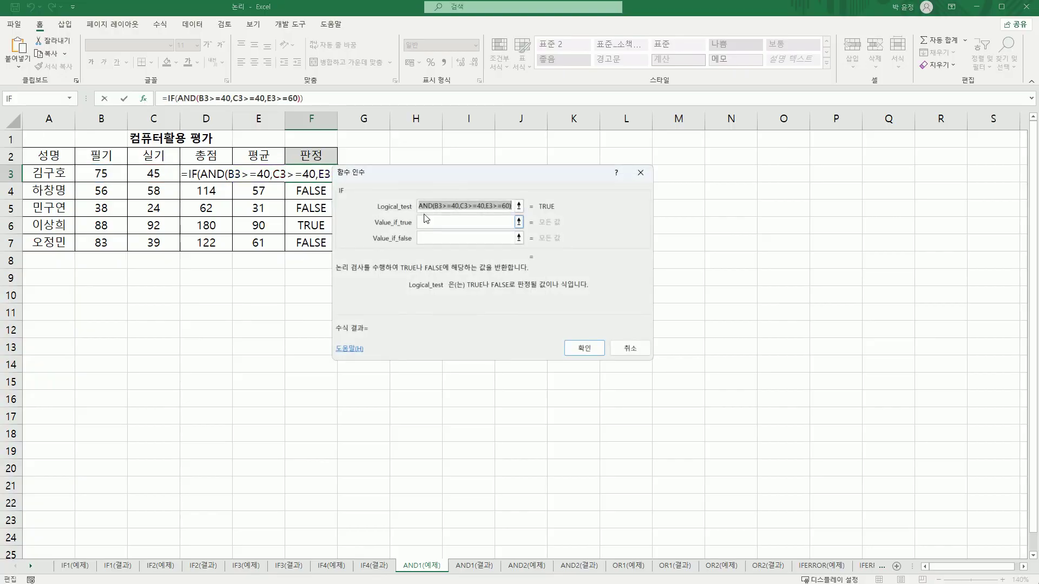
- Set the IF function's value if true to 합격
left_click(458, 223)
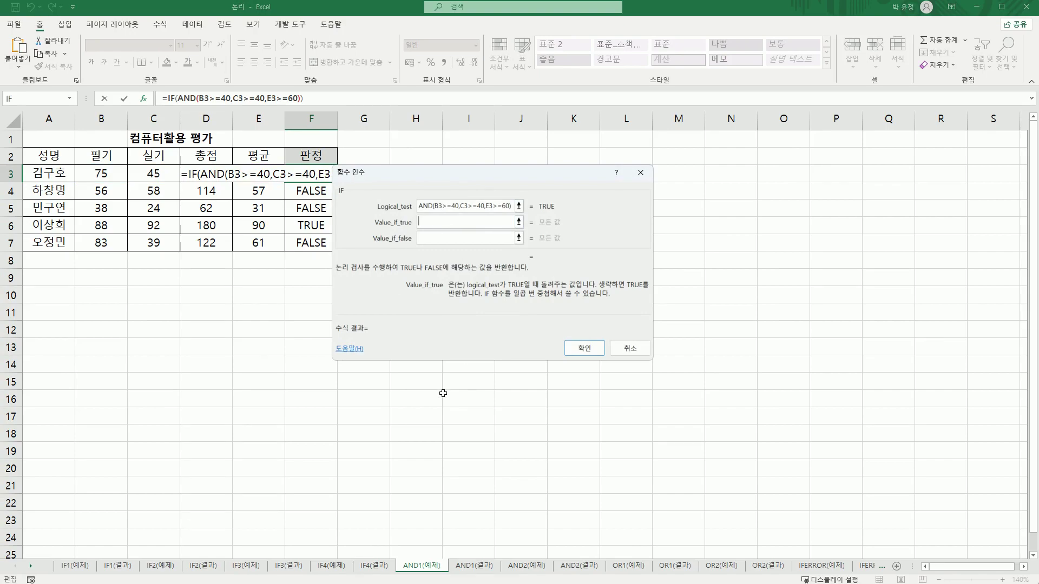
type("gk")
key("BackSpace")
key("BackSpace")
type("합격")
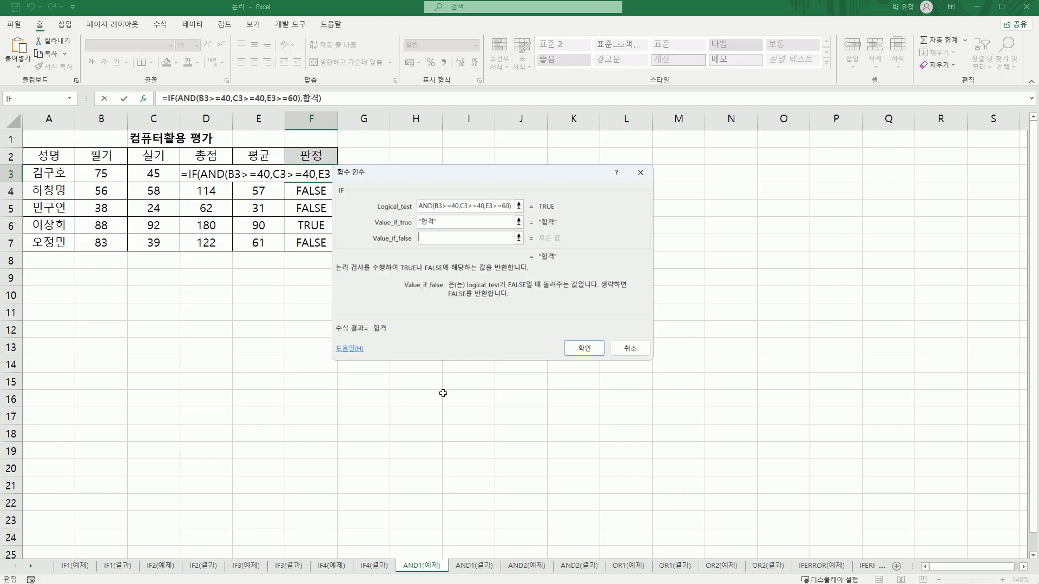
key("Tab")
- Set the IF function's value if false to 불합격
type("불바격")
key("BackSpace")
key("BackSpace")
key("BackSpace")
type("불합격")
key("Tab")
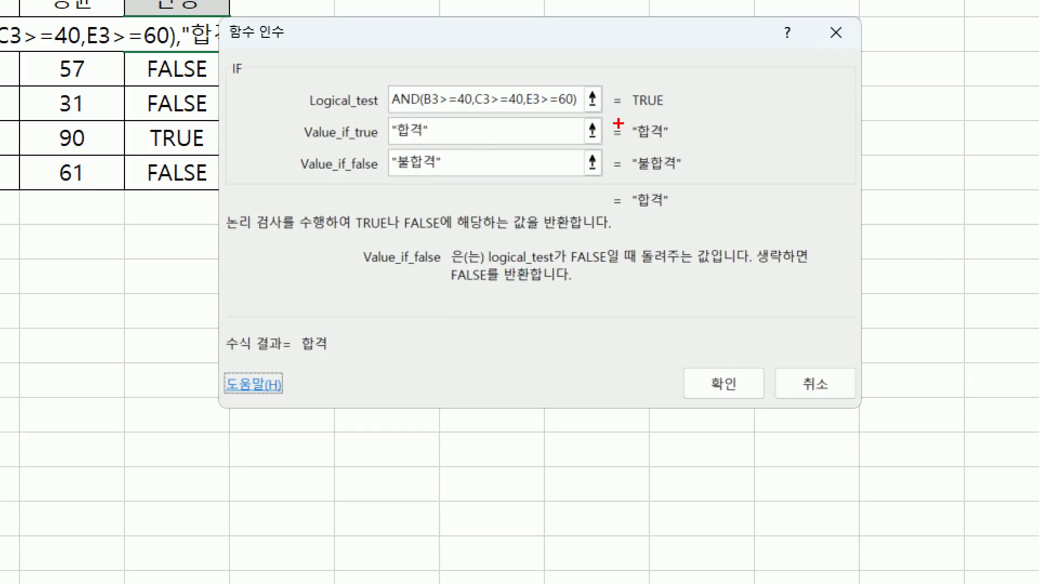
- Accept the IF formula in F3 and fill it down through F7
left_click_drag(393, 146, 427, 144)
left_click_drag(376, 182, 462, 179)
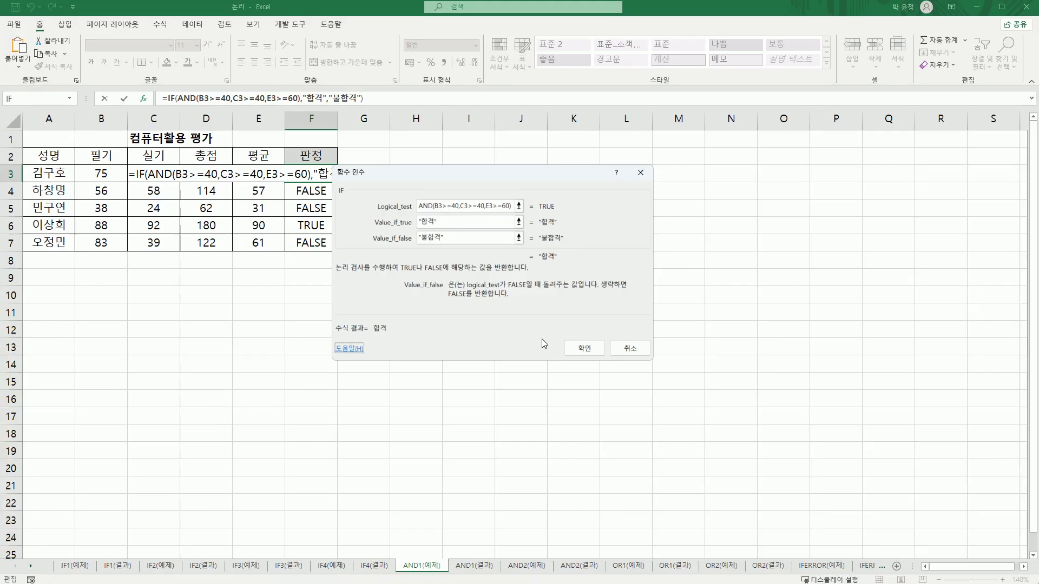
left_click(724, 383)
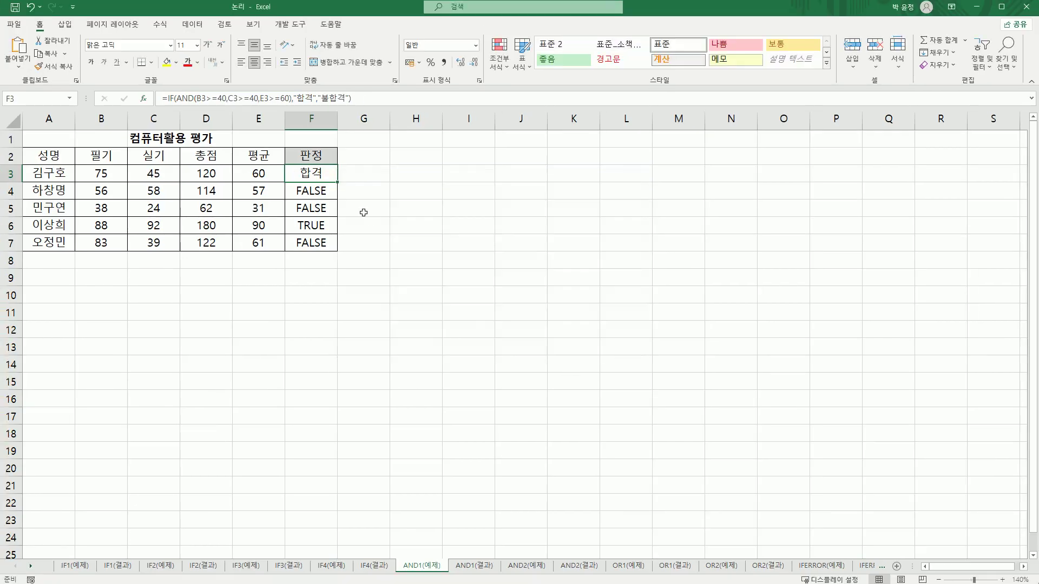
left_click_drag(337, 184, 338, 250)
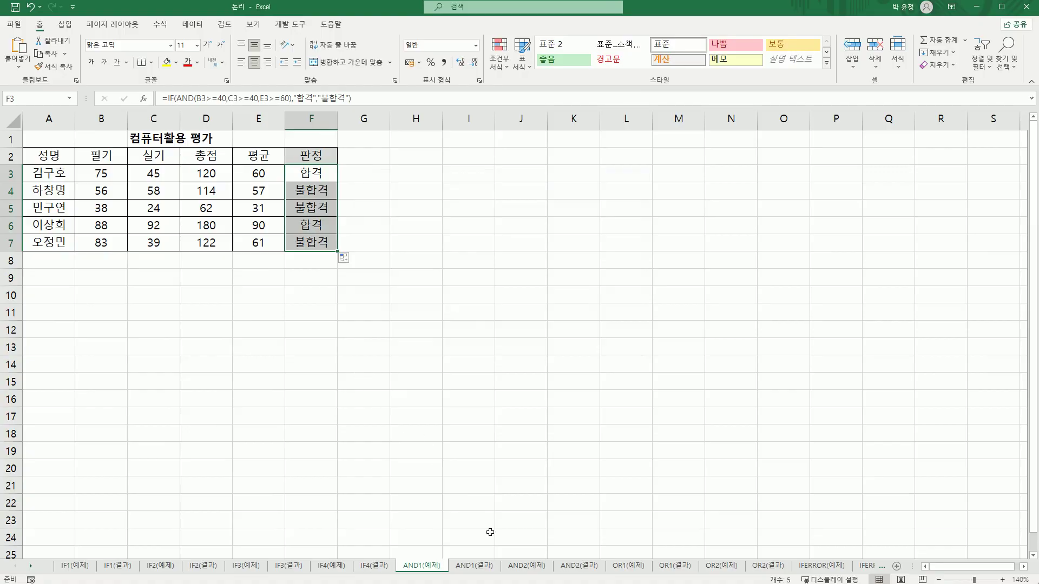
- Go by way of the AND1(결과) sheet to AND2(예제) and examine the 컴퓨터일반 and 워드 scores in row 3
left_click(484, 569)
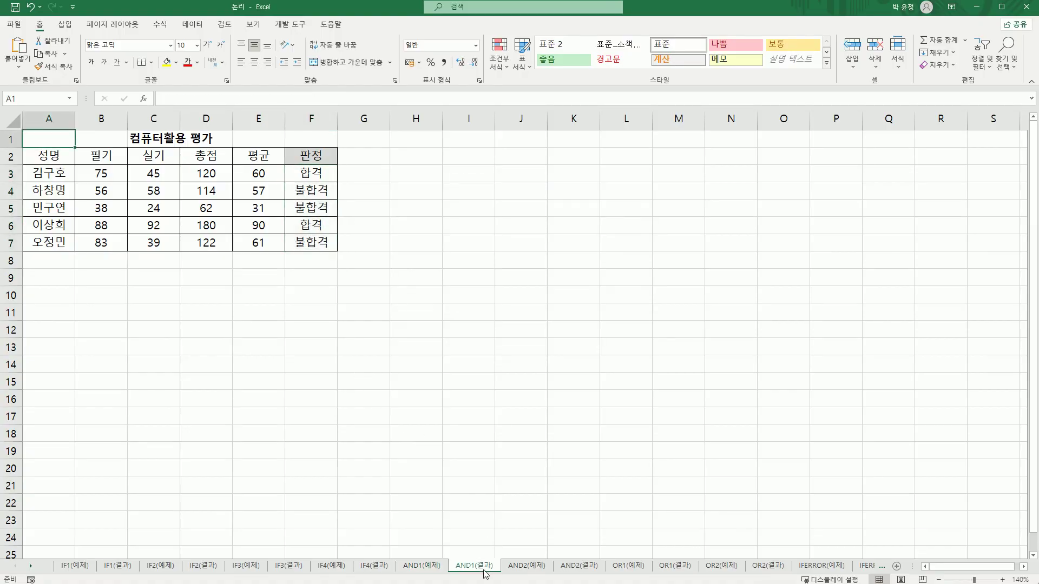
left_click(520, 568)
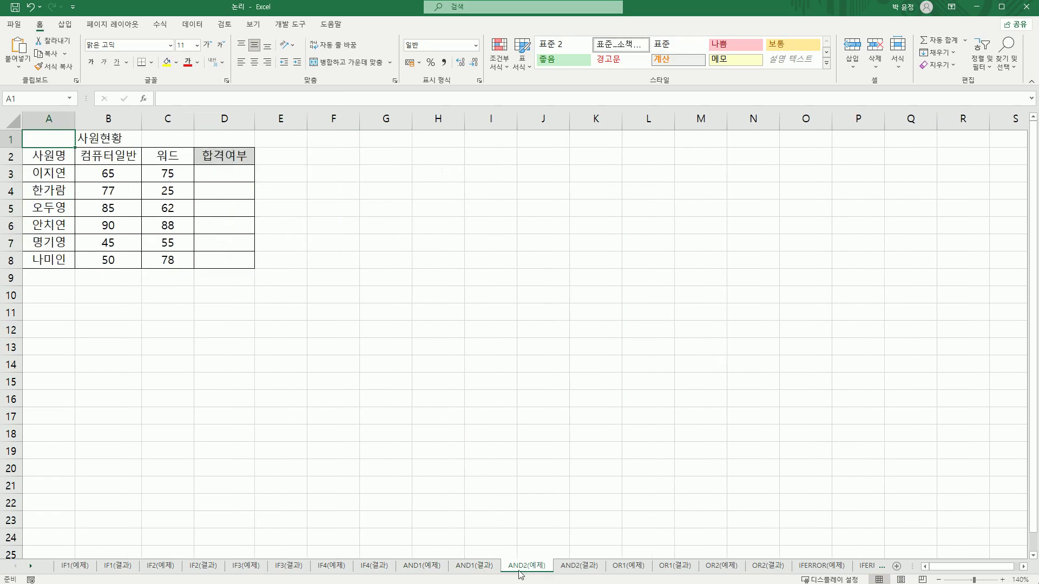
left_click(133, 175)
left_click(169, 179)
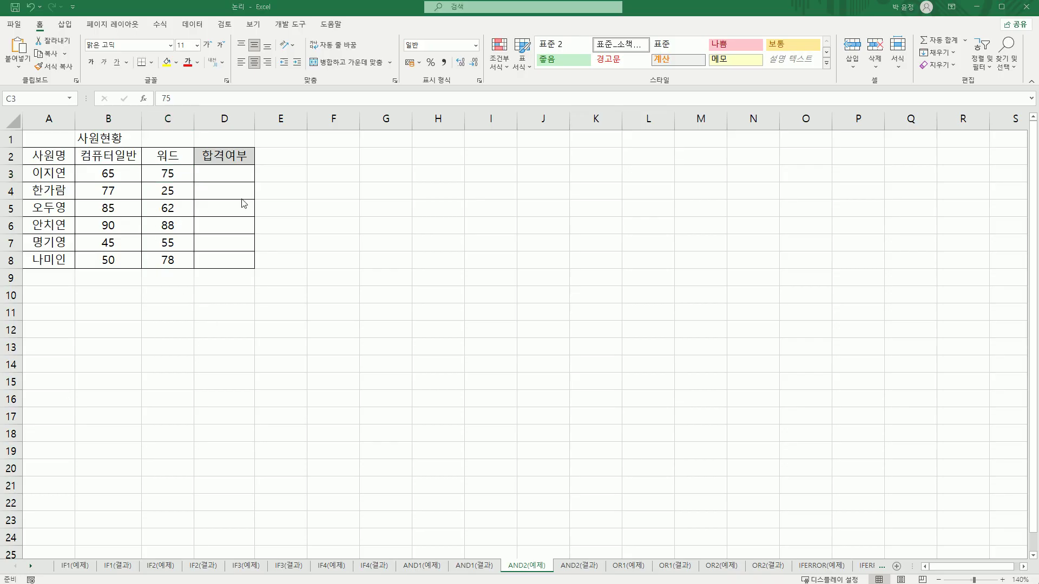
left_click_drag(118, 175, 171, 171)
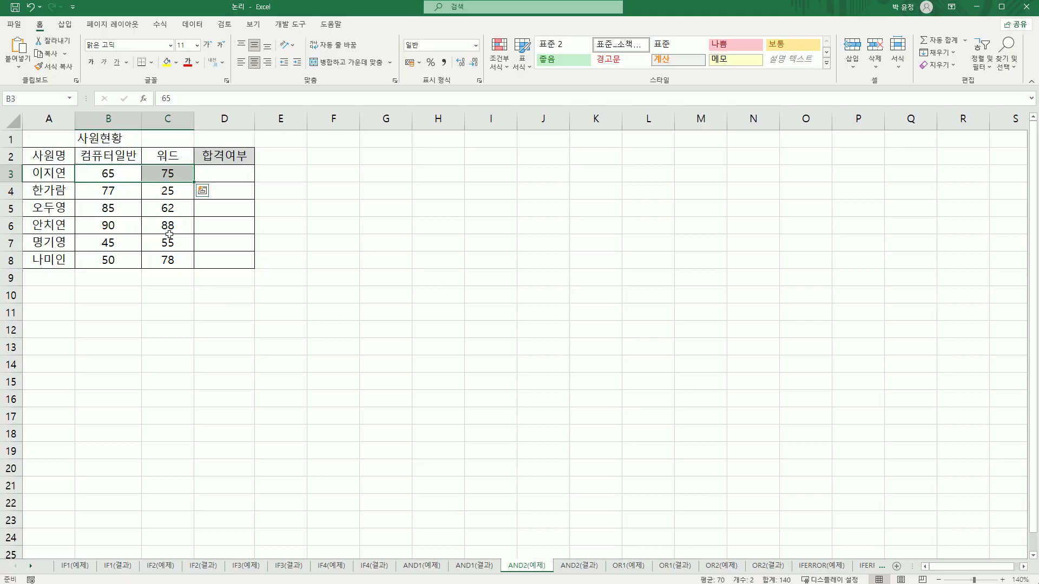
left_click(170, 170)
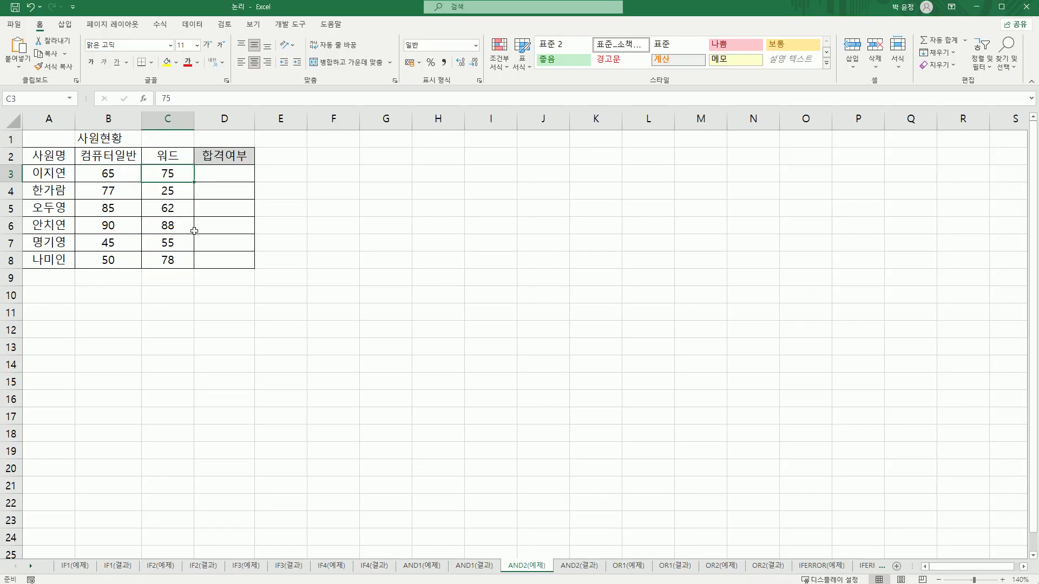
- Enter an AVERAGE function in cell D3 that averages the two scores in B3:C3
left_click(234, 172)
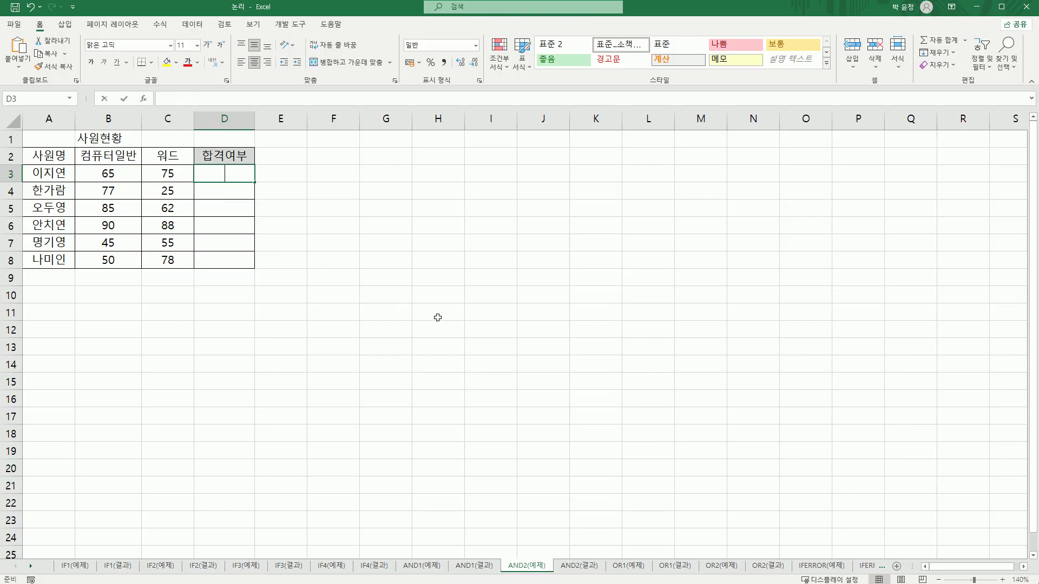
type("=")
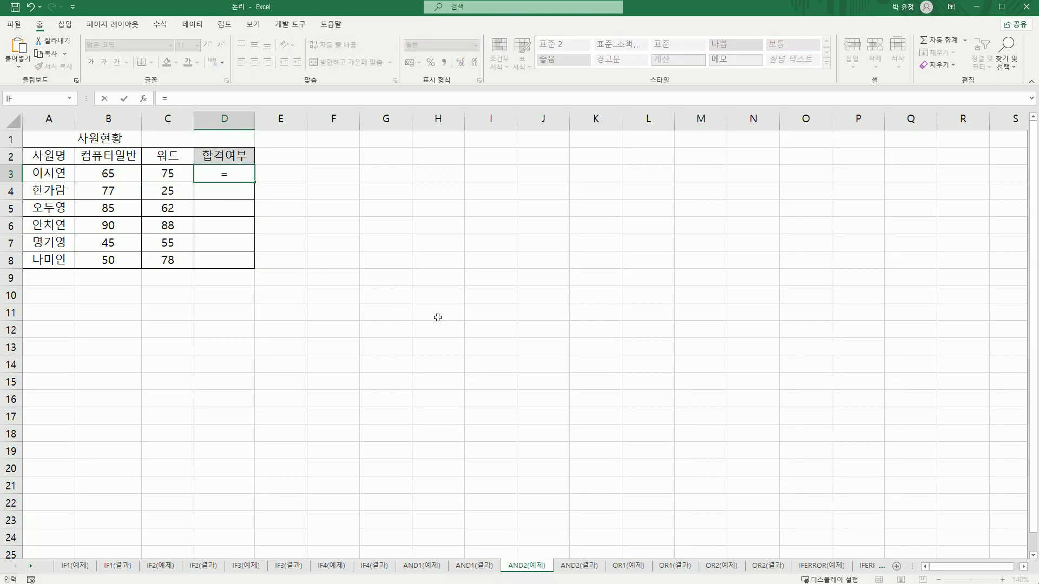
type("av")
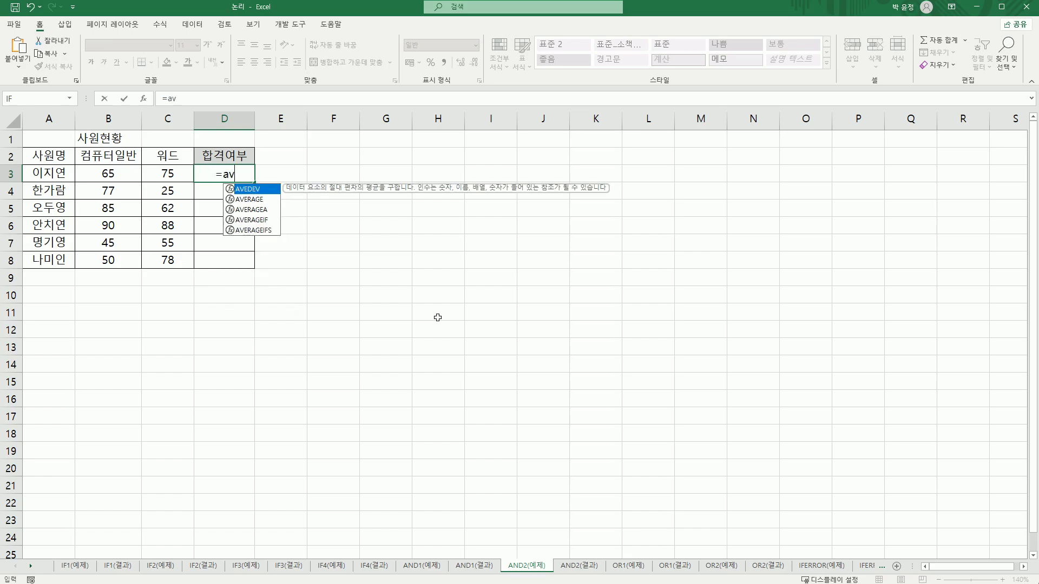
left_click(267, 202)
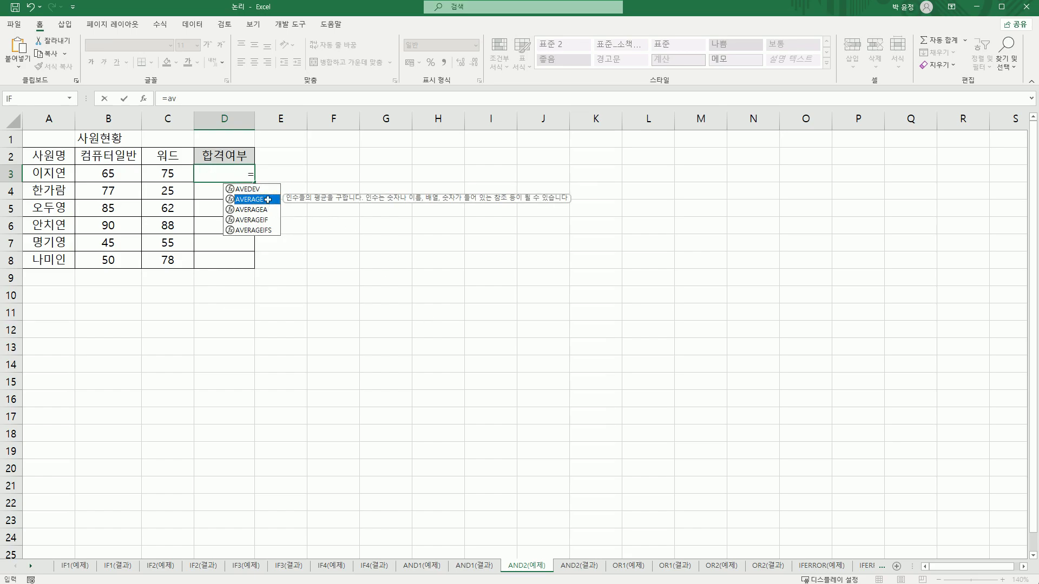
double_click(267, 200)
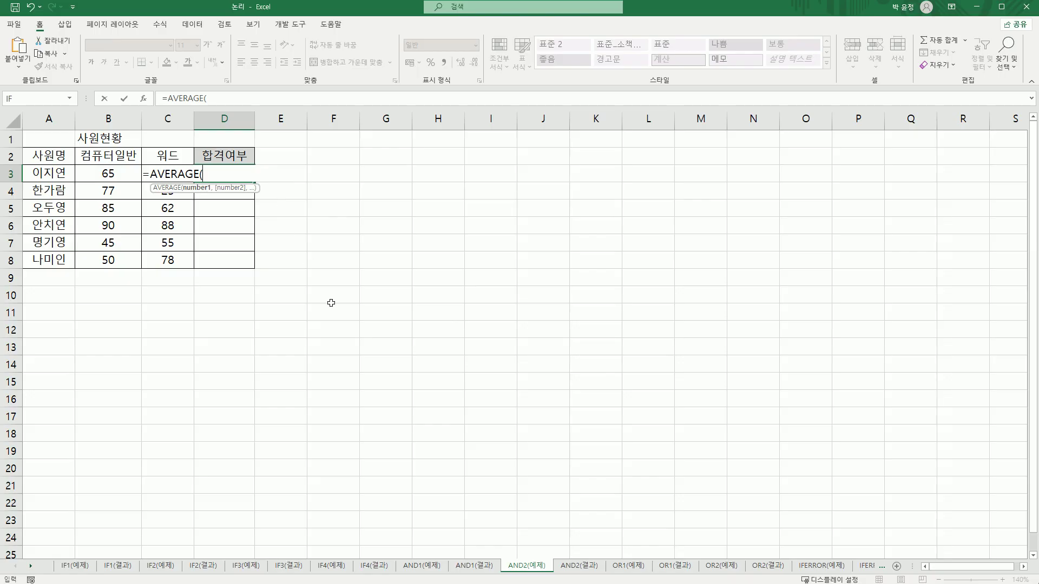
left_click(143, 98)
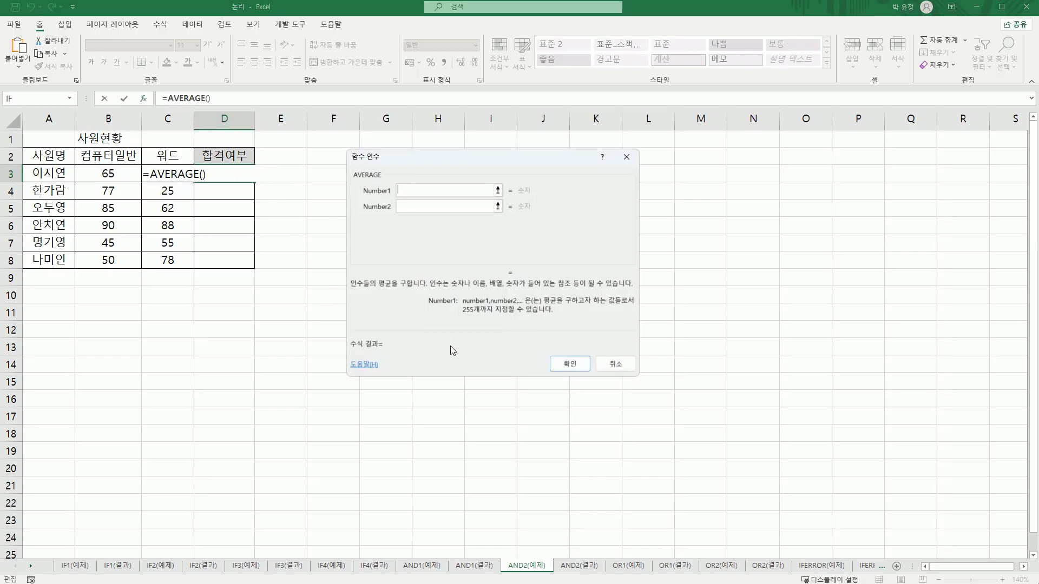
left_click_drag(93, 174, 165, 174)
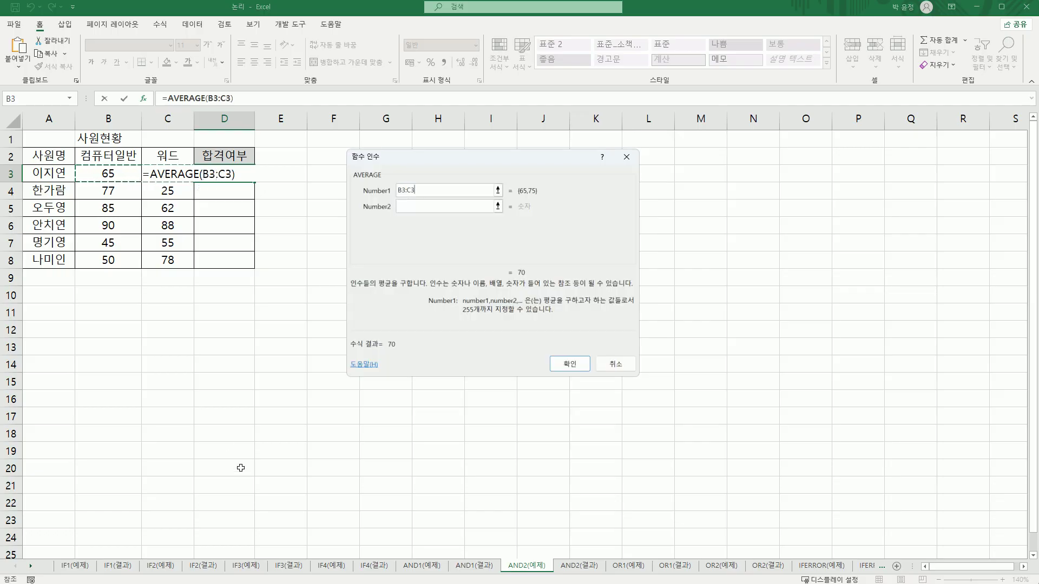
left_click(557, 366)
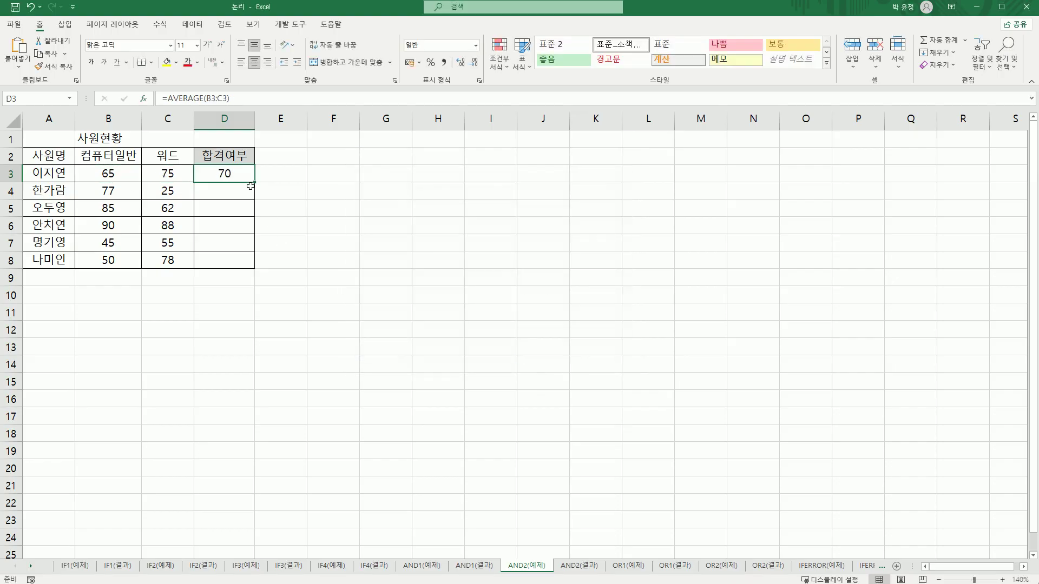
- Fill the average formula from D3 down to D8 and review the averages alongside the 워드 scores
left_click_drag(255, 184, 254, 269)
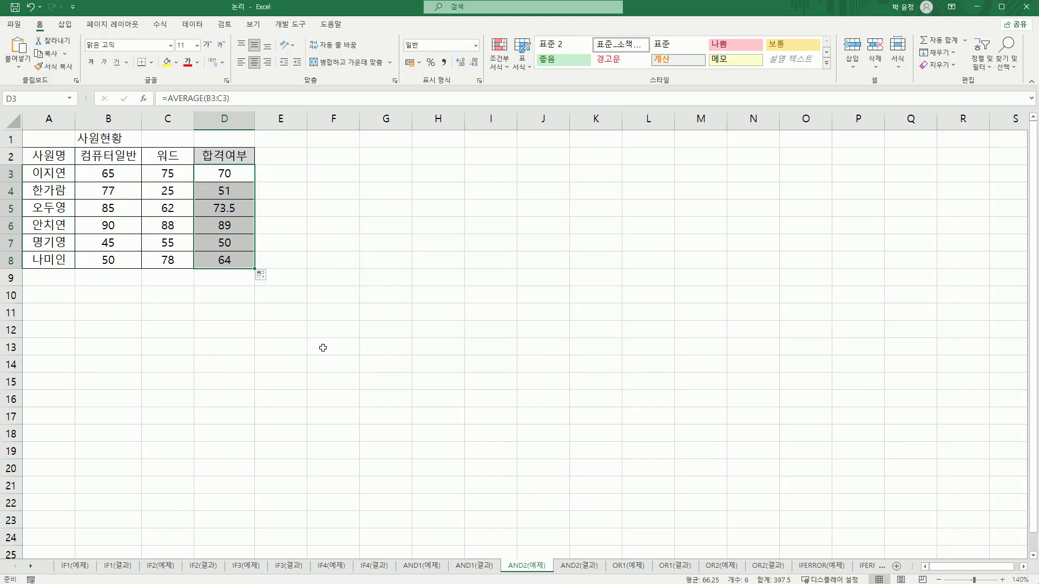
left_click(243, 177)
left_click(242, 209)
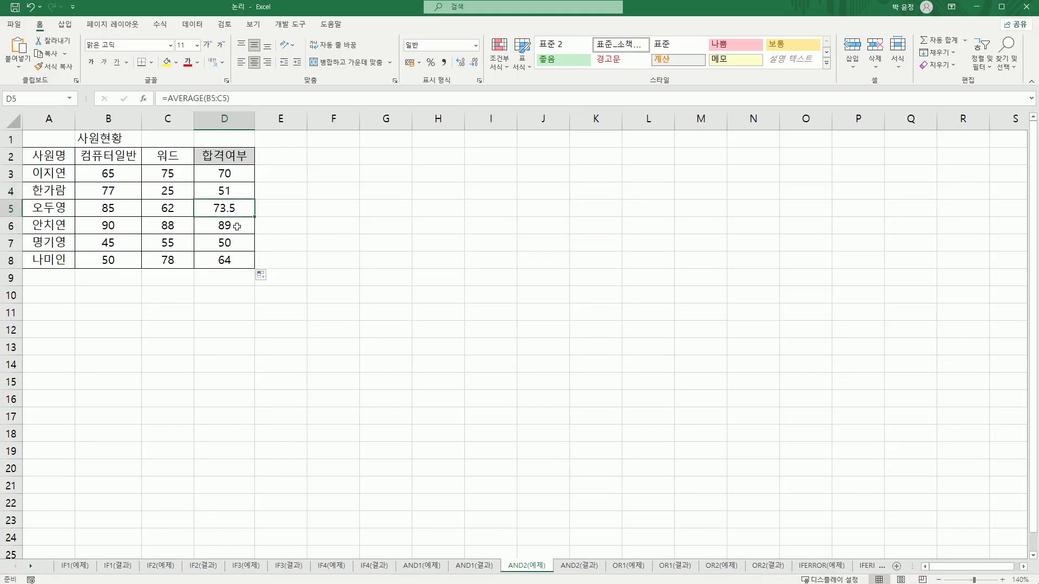
left_click(236, 226)
left_click(236, 261)
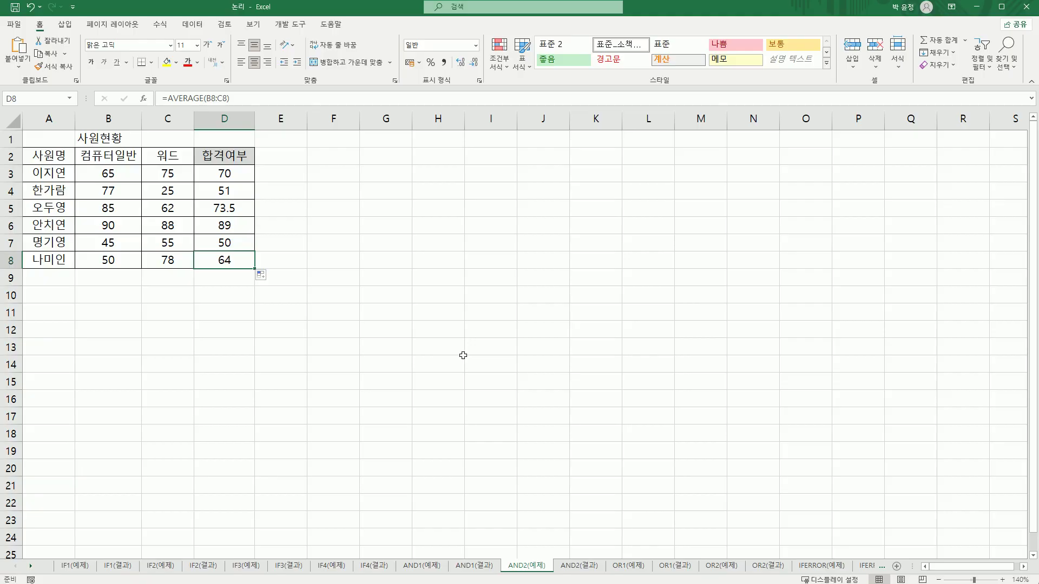
left_click(249, 177)
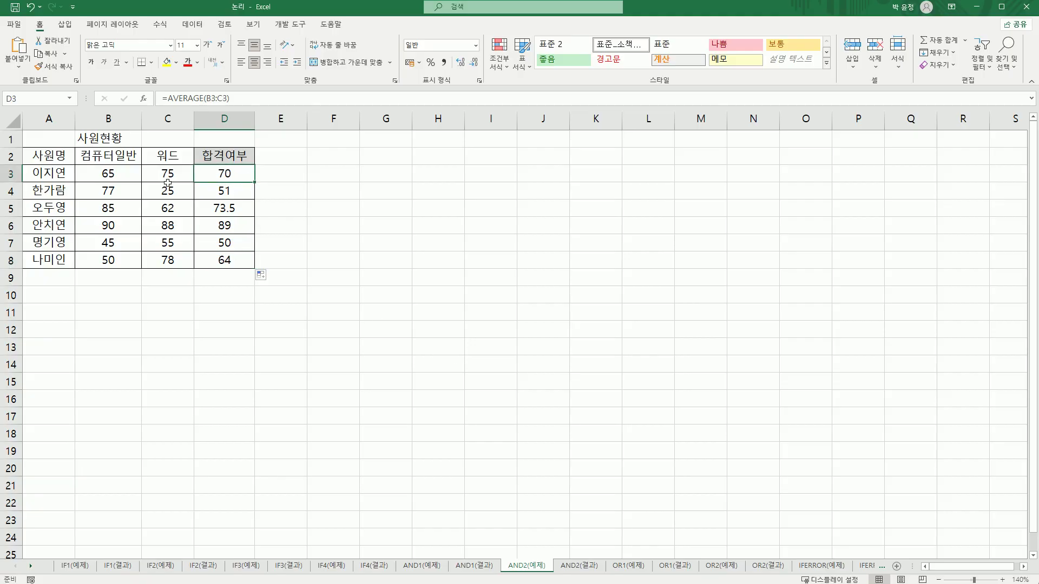
left_click_drag(167, 182, 176, 265)
- Nest D3's AVERAGE formula inside an AND function and set its first condition to AVERAGE(B3:C3)>=60
left_click(224, 176)
double_click(219, 176)
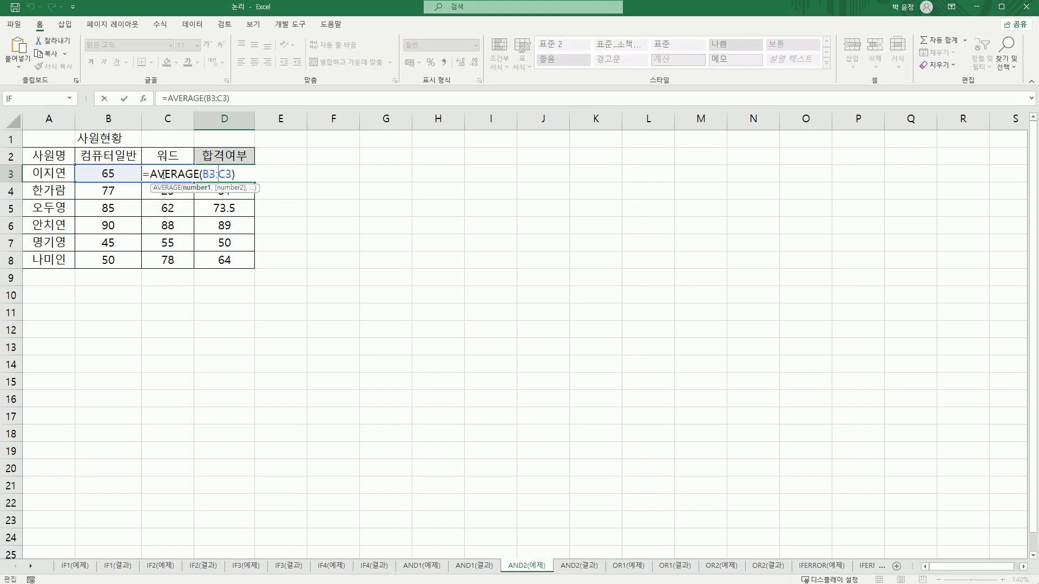
type("a")
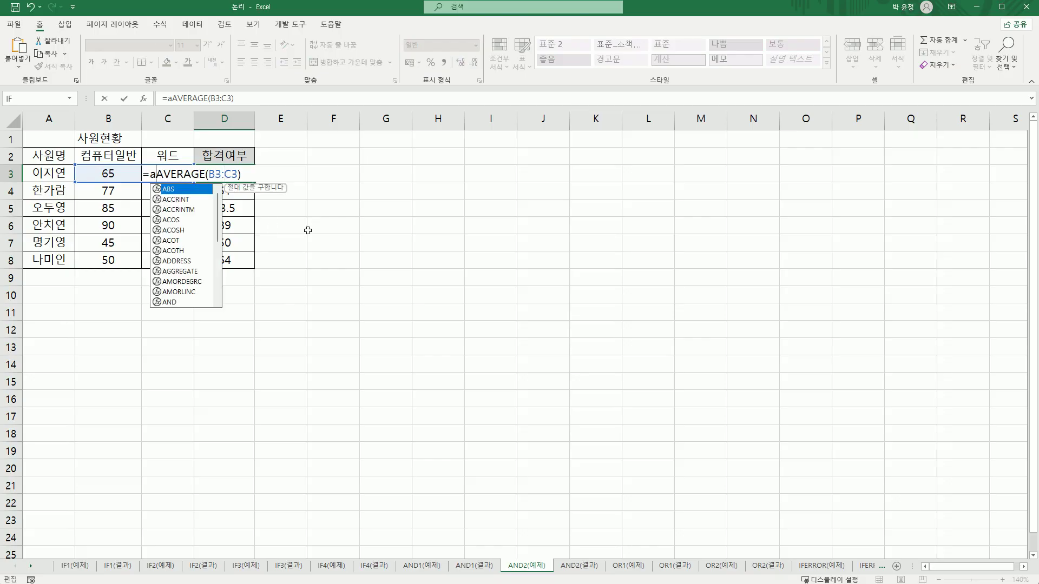
type("n")
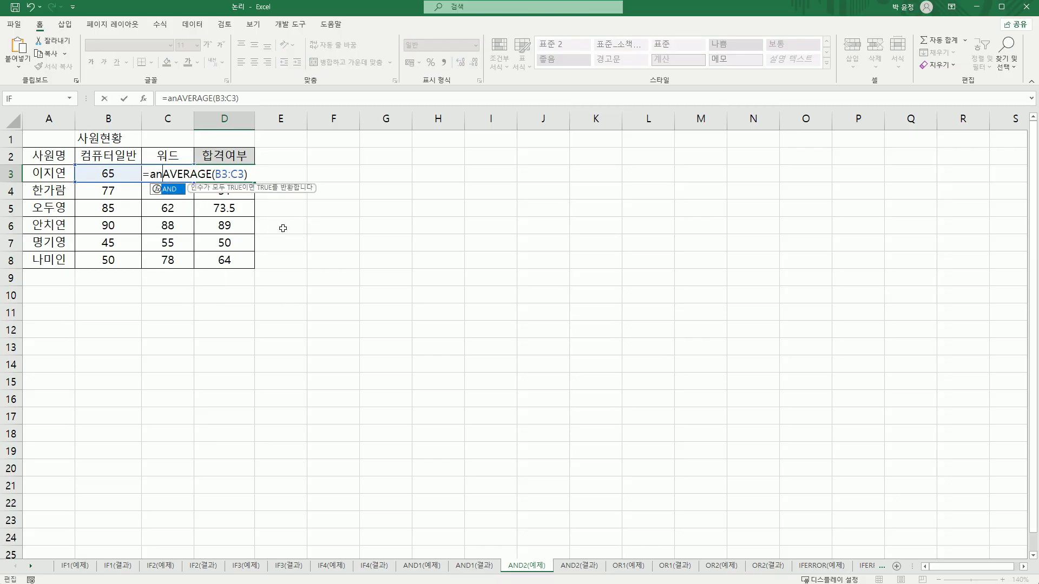
double_click(169, 194)
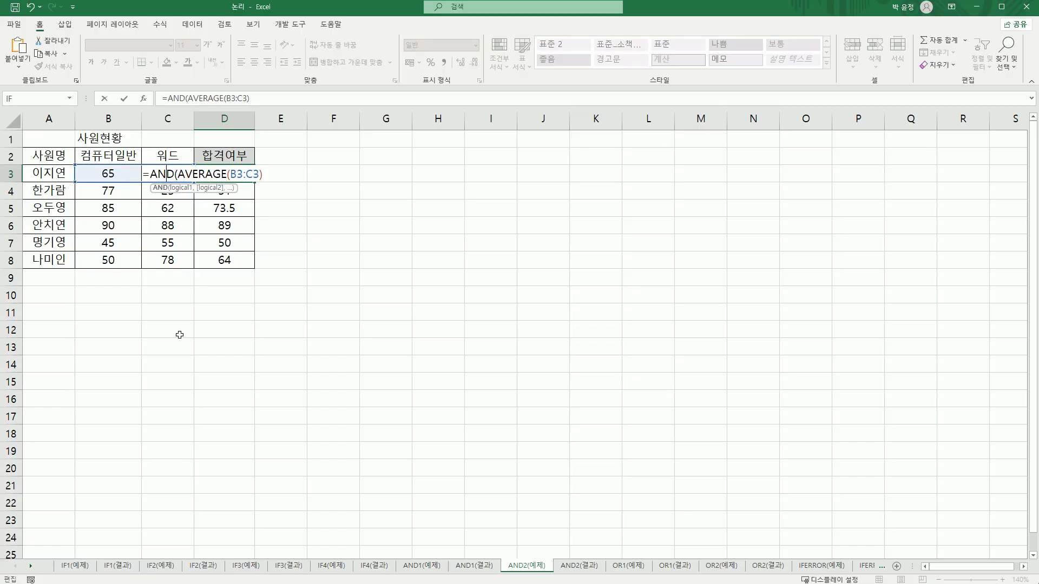
left_click(164, 169)
left_click(142, 98)
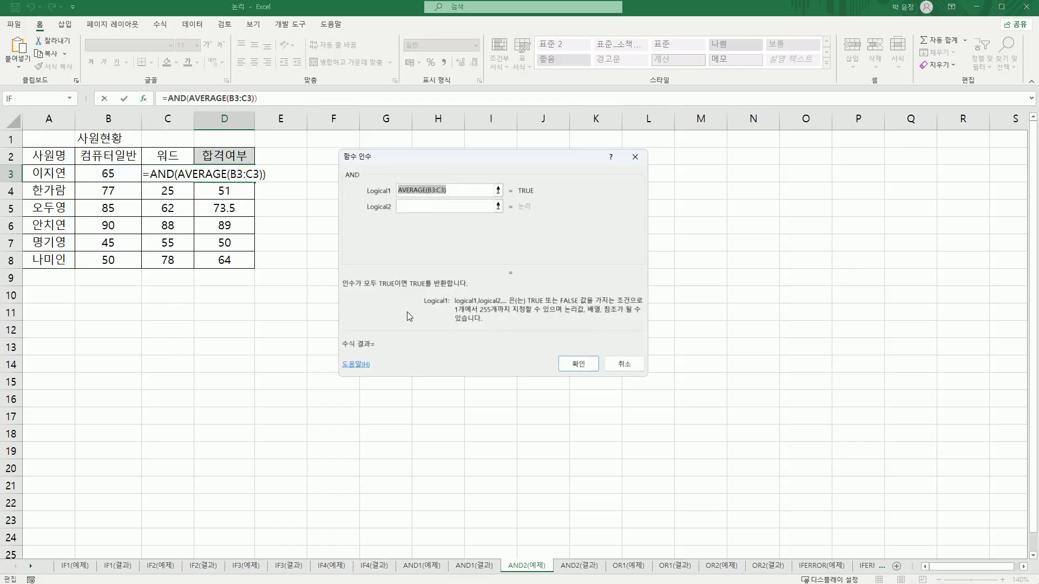
left_click(459, 193)
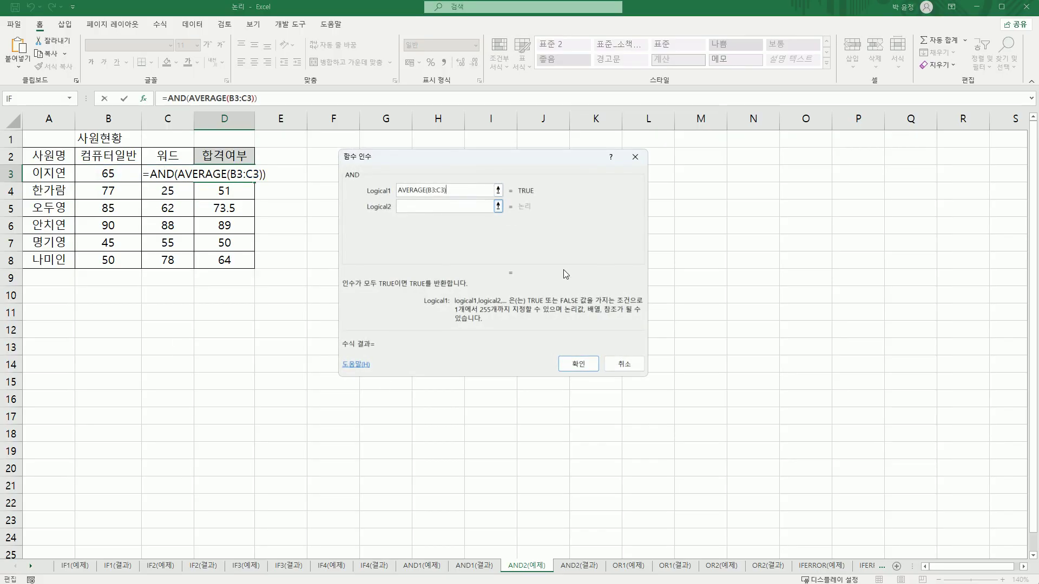
type(">=60")
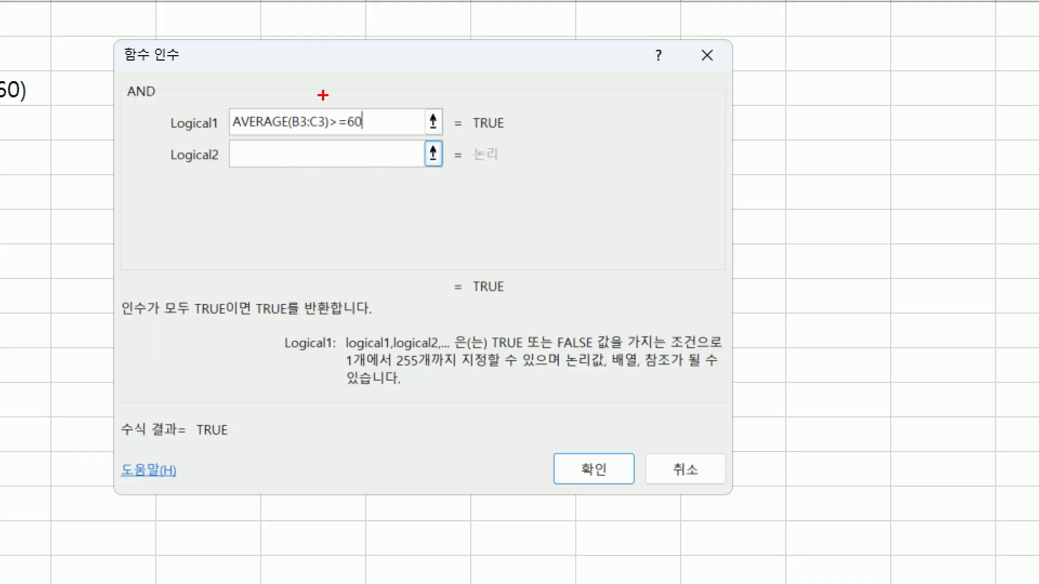
left_click_drag(328, 116, 355, 77)
left_click_drag(235, 144, 235, 188)
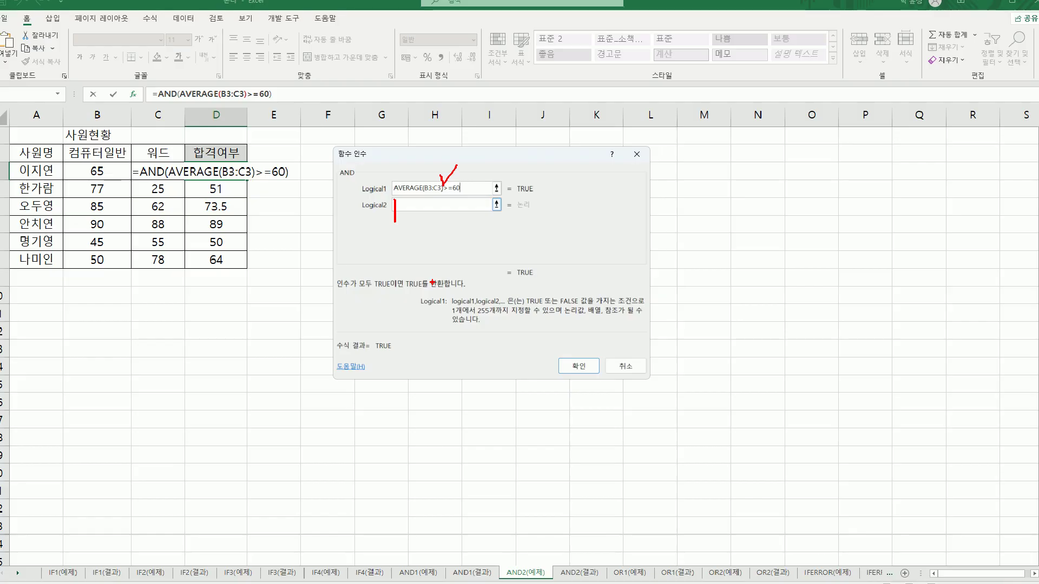
key("Escape")
- Add C3>=70 as the second AND condition in D3 and fill the formula down to D8
left_click(419, 210)
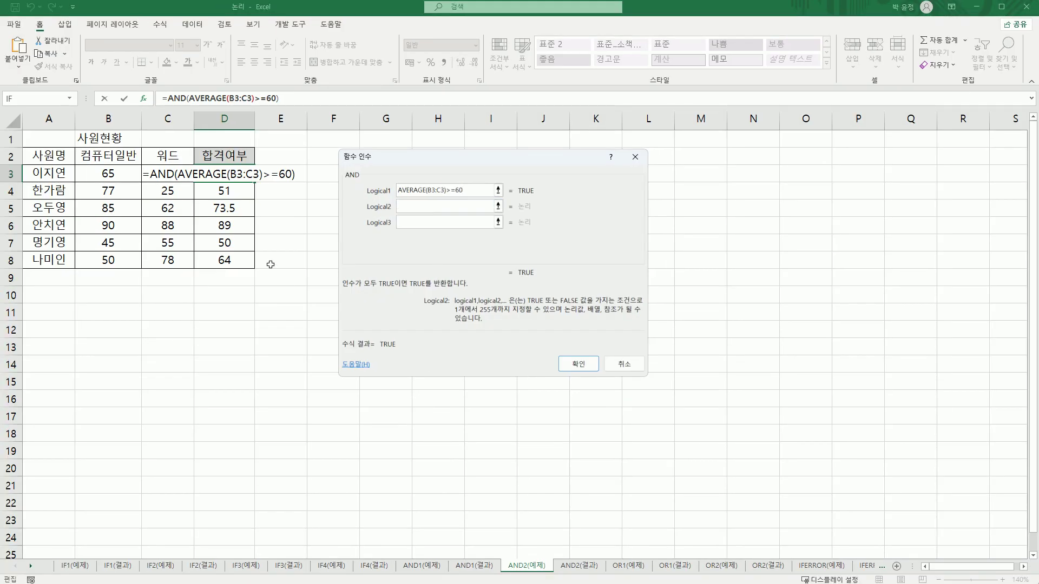
left_click(155, 175)
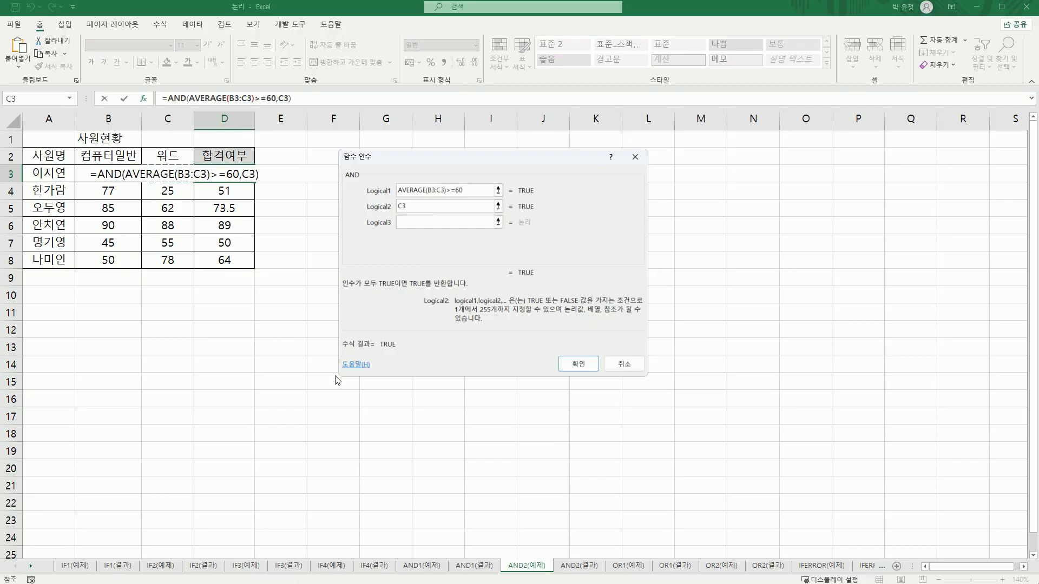
type(">=70")
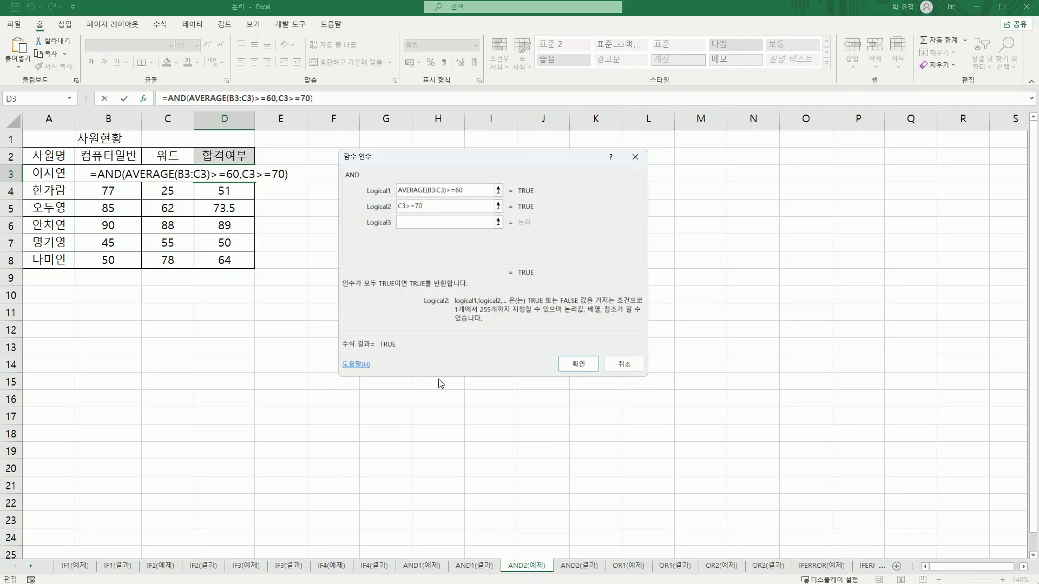
left_click(563, 365)
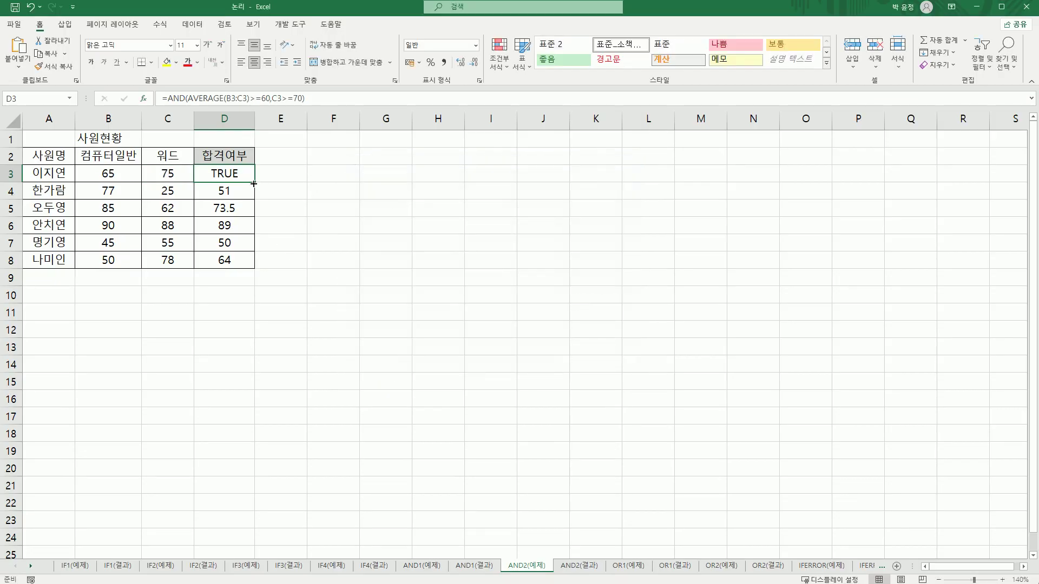
left_click_drag(254, 183, 252, 264)
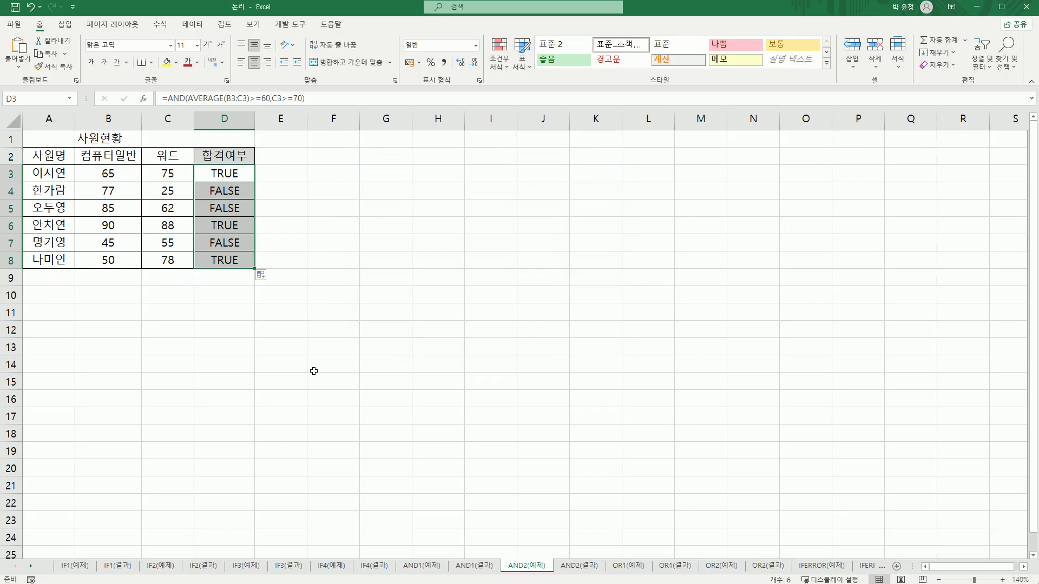
- Wrap D3's AND formula in an IF function as its logical test and open the IF function's arguments
left_click(234, 174)
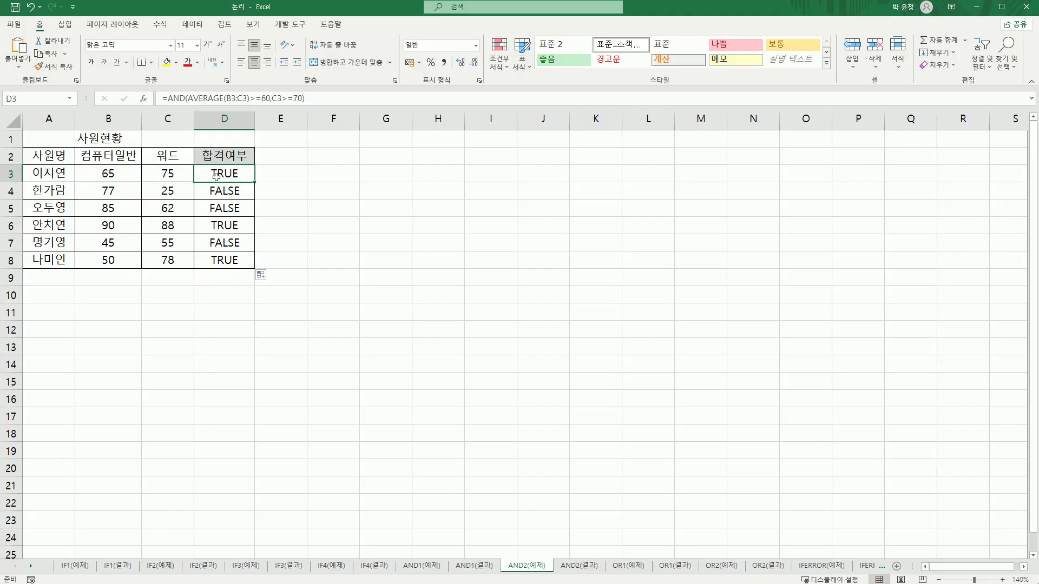
double_click(215, 176)
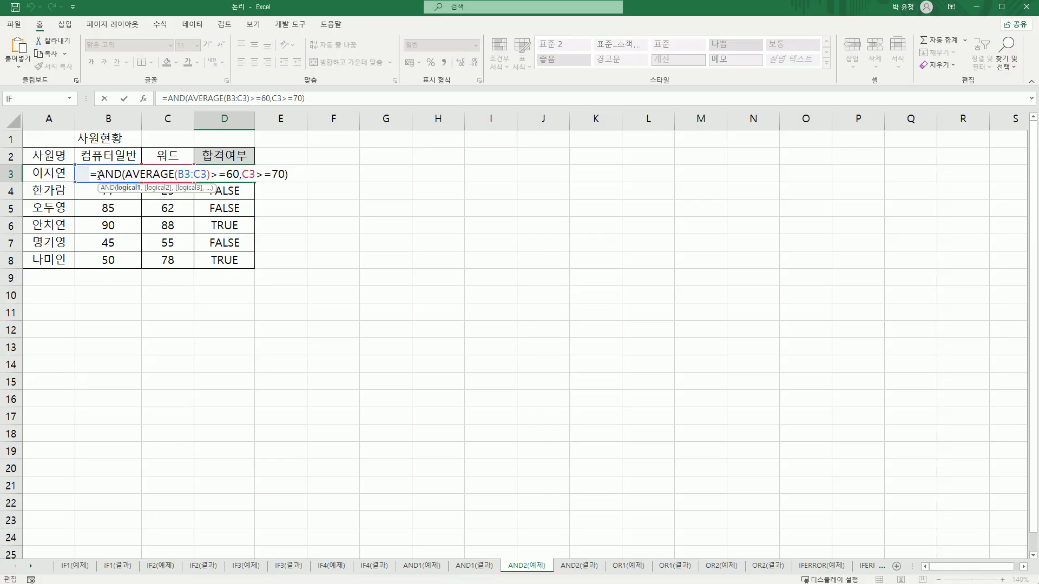
type("i")
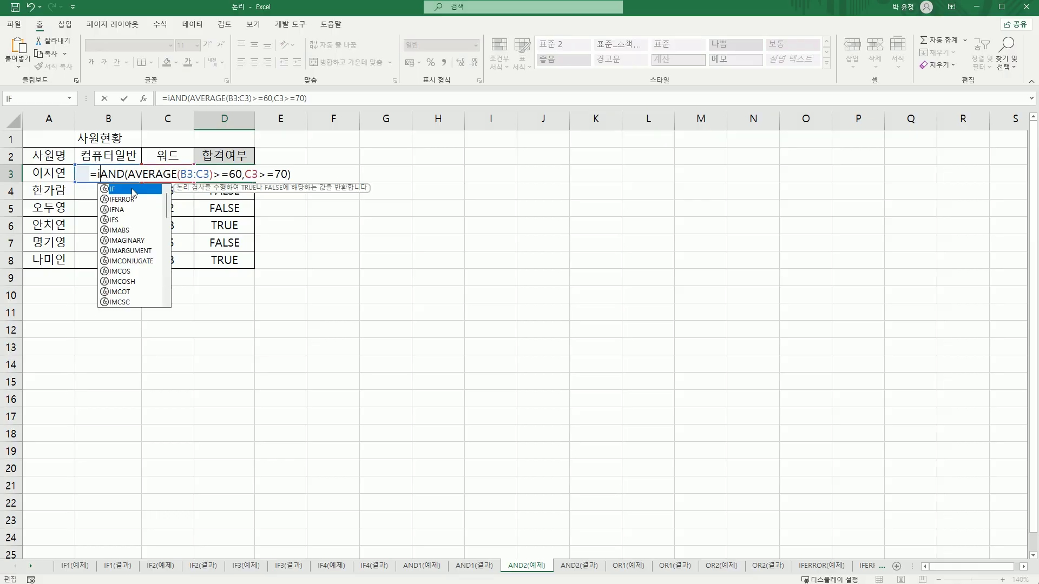
double_click(133, 191)
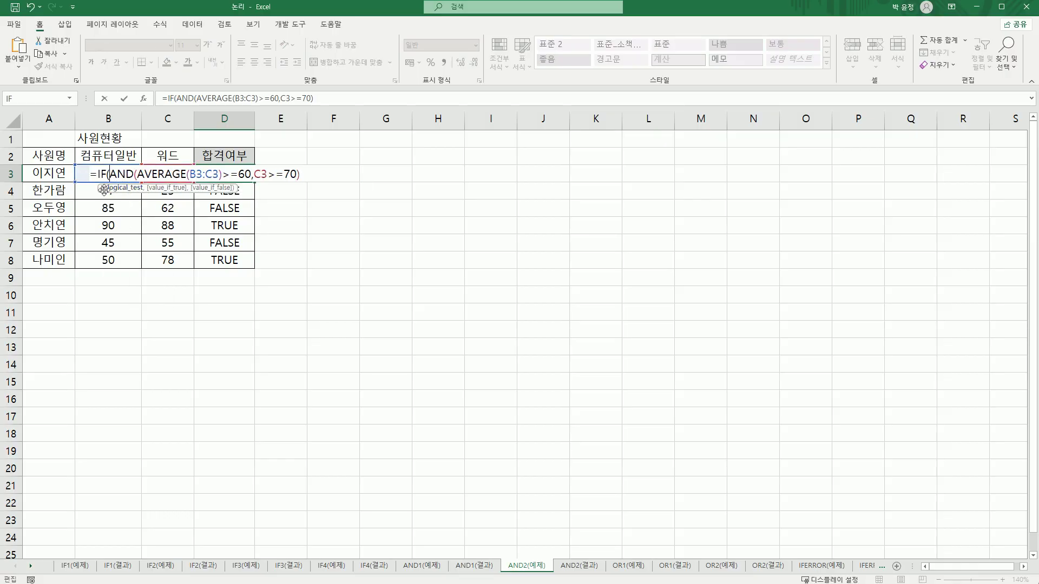
left_click(101, 175)
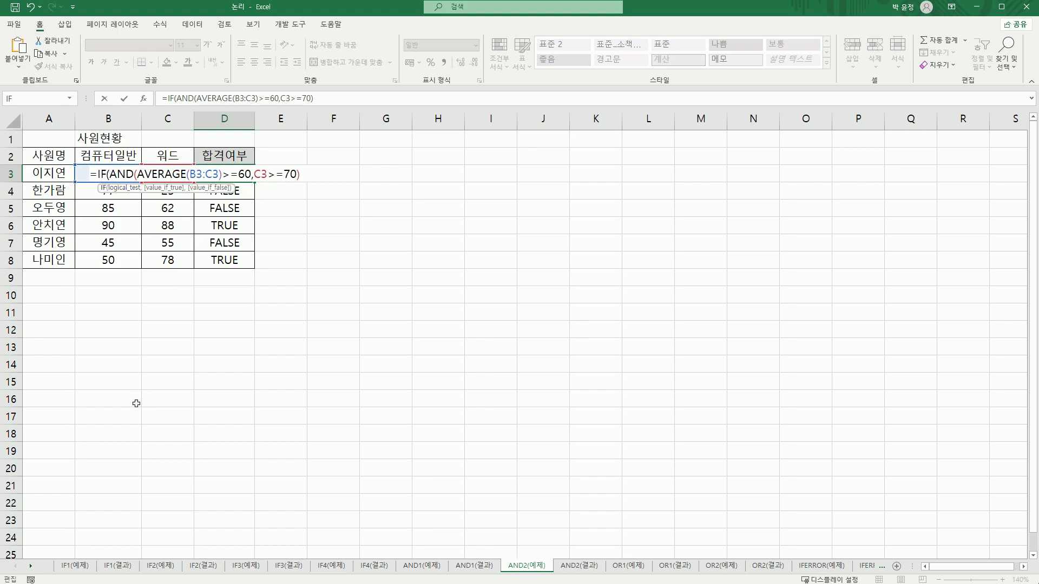
left_click(143, 99)
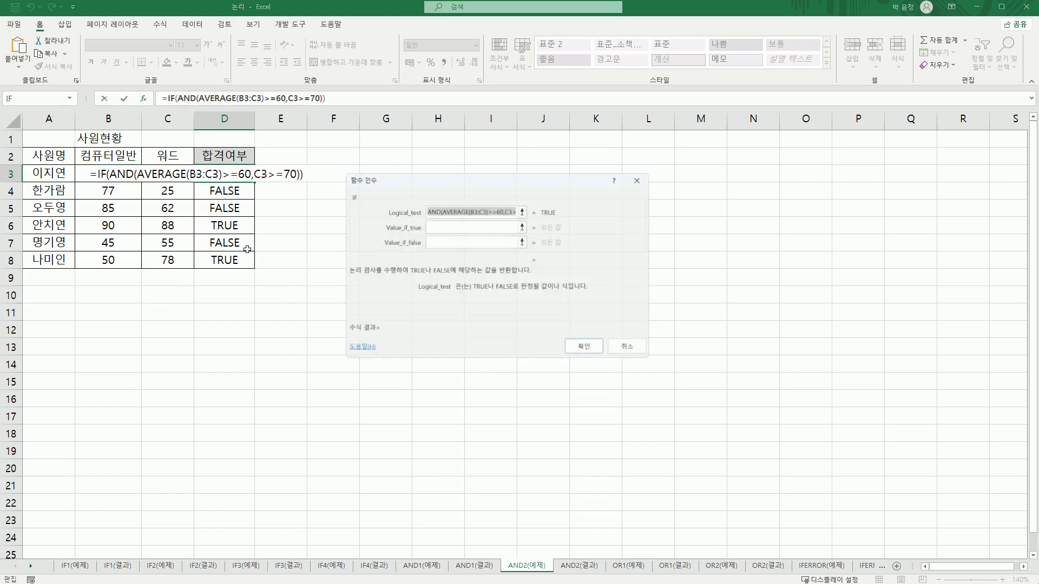
- Make D3's IF function return 합격 when the test is true and 불합격 when it is false
left_click(441, 226)
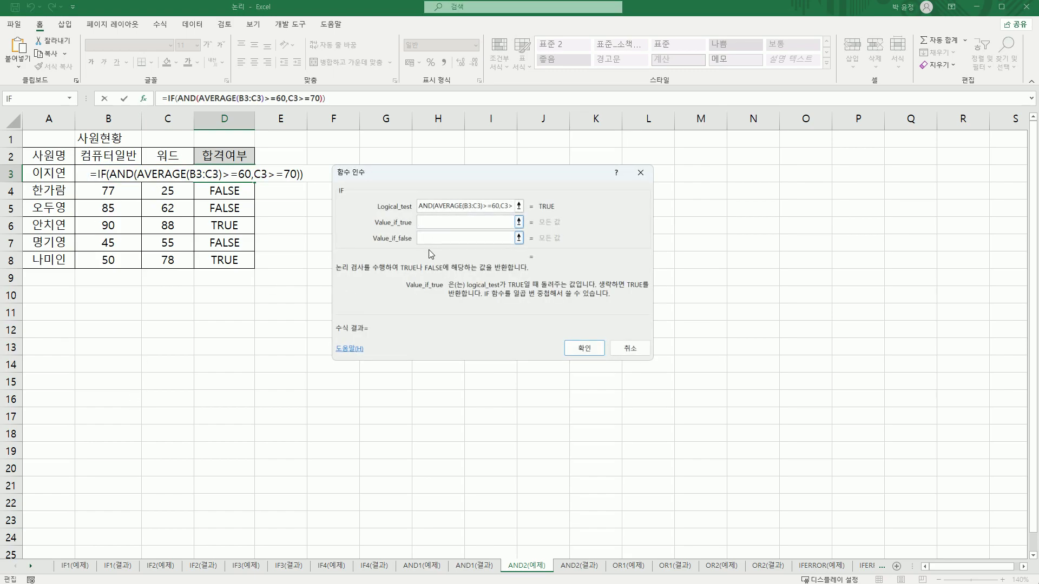
type("합격")
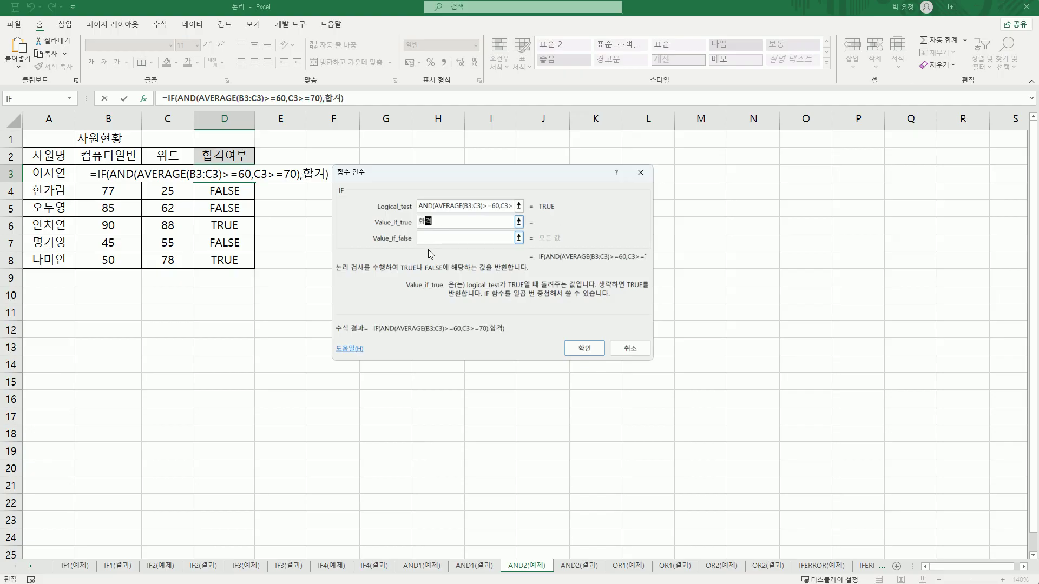
key("Tab")
type("불합격")
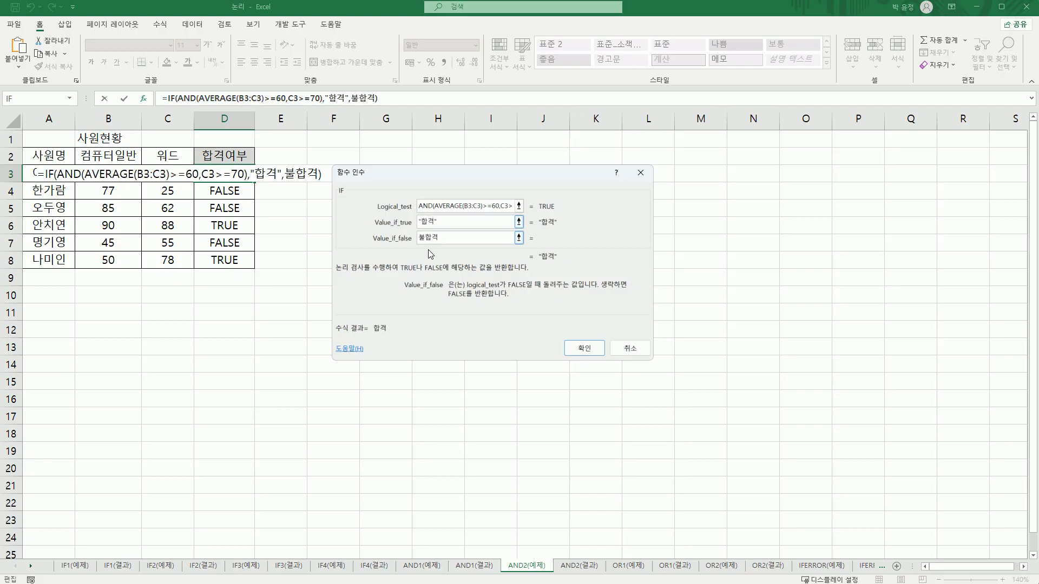
left_click(570, 347)
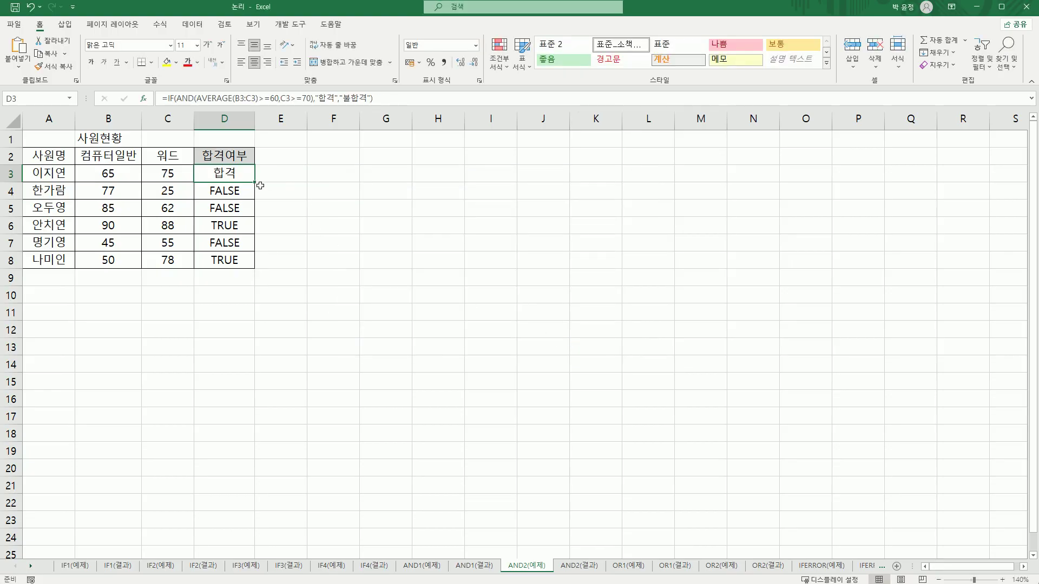
- Fill D3's IF formula down to D8 and review the nested formula in D3
left_click_drag(255, 182, 250, 268)
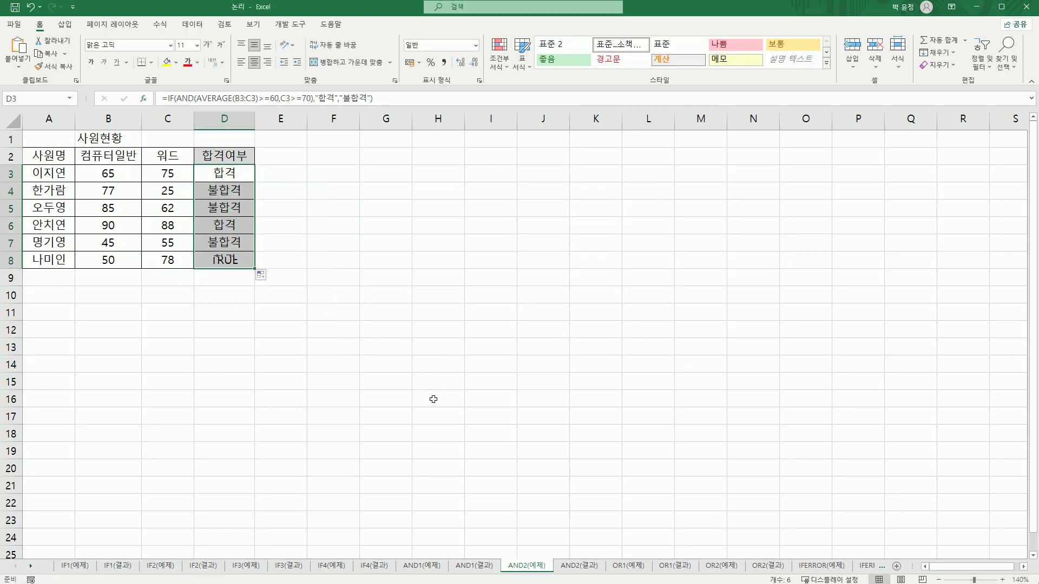
double_click(222, 175)
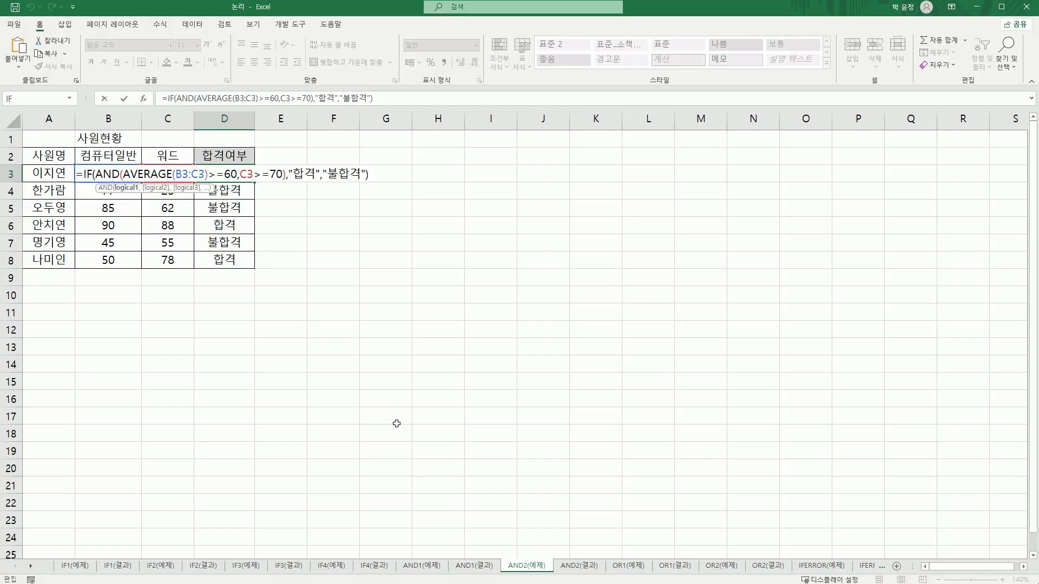
key("Escape")
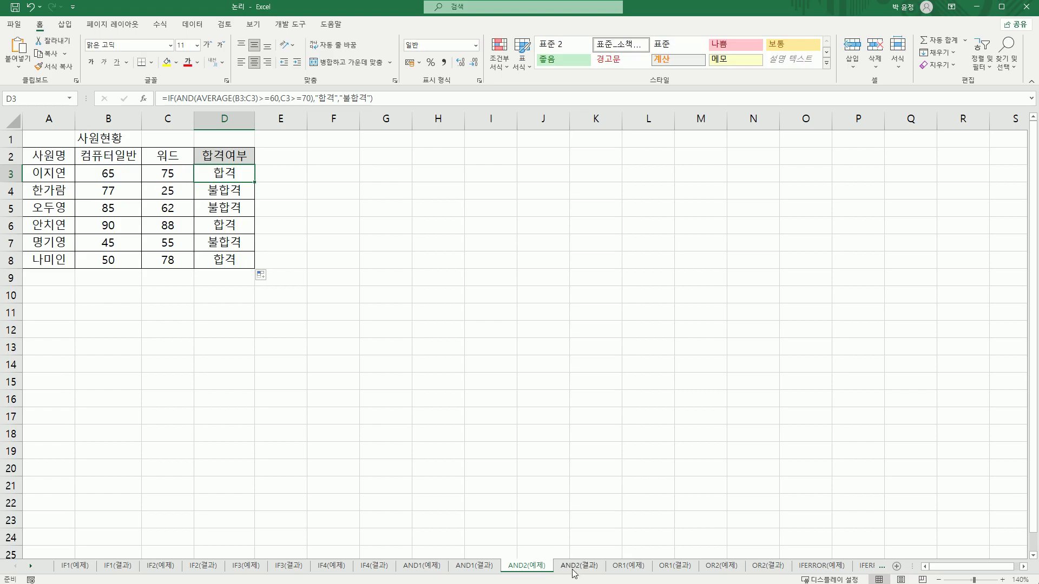
- Compare the AND2(예제) sheet with the AND2(결과) sheet
left_click(574, 573)
left_click(533, 568)
left_click(575, 572)
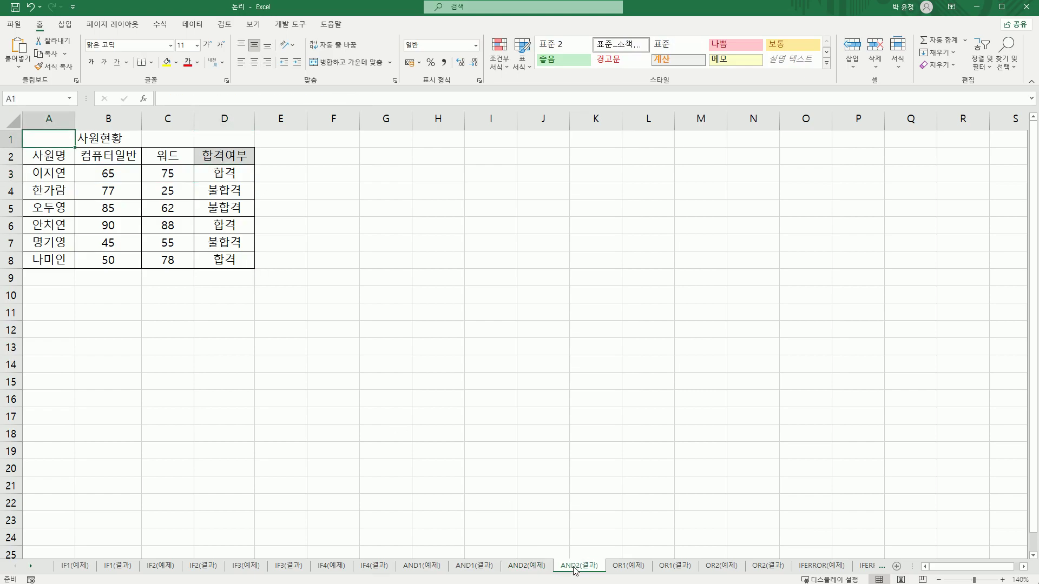
- Open the OR1(예제) sheet, look over row 3's 영어 and 전산 scores, and select D3 in the 판정 column
left_click(638, 572)
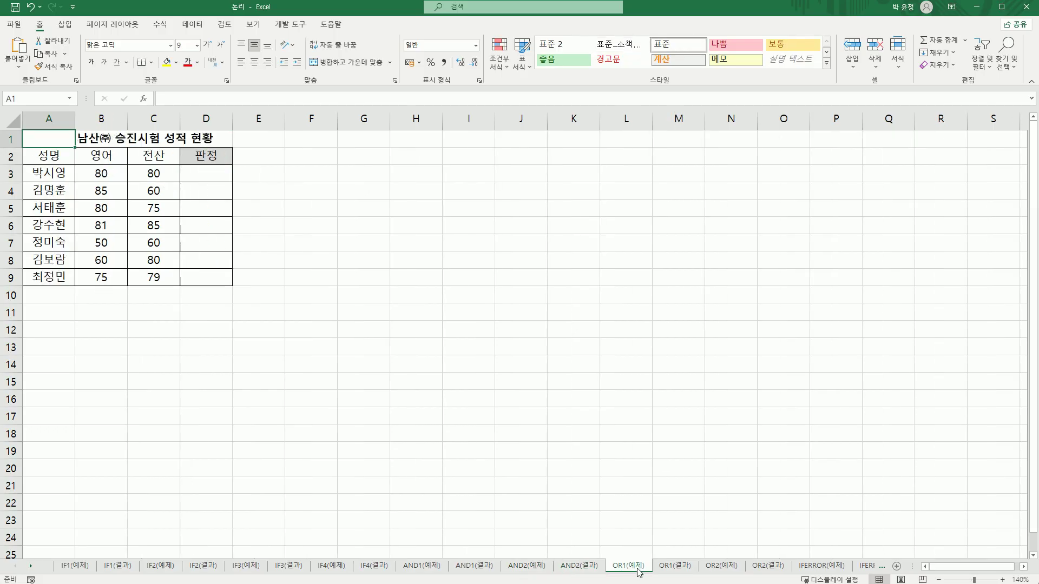
left_click(212, 173)
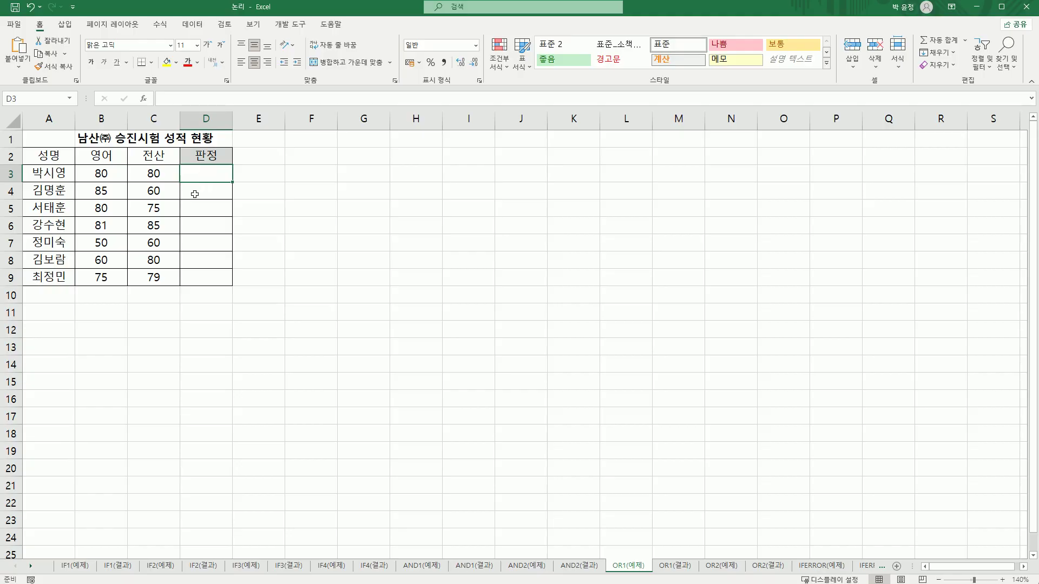
left_click(114, 176)
left_click(142, 174)
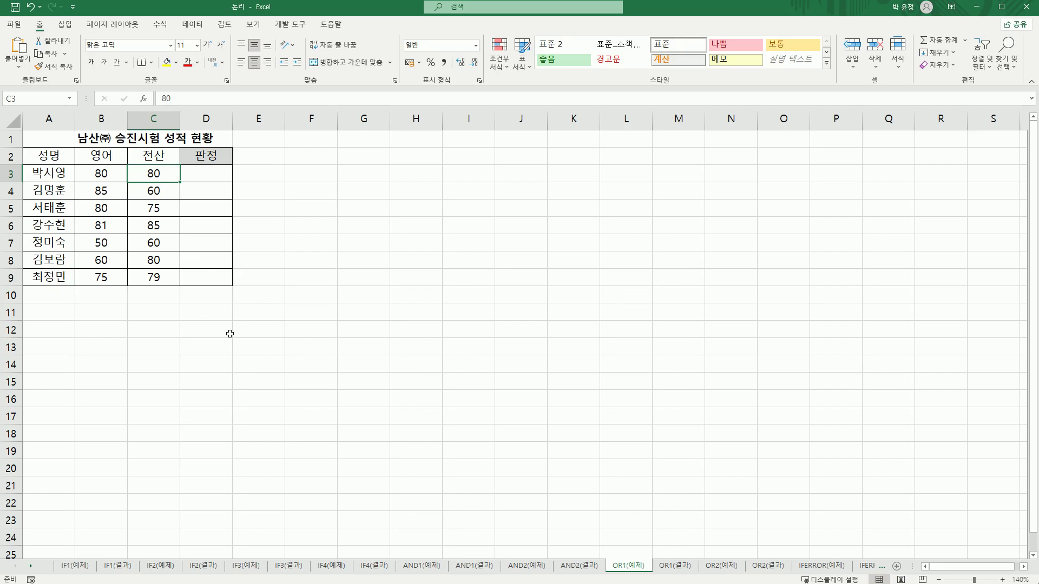
left_click(217, 173)
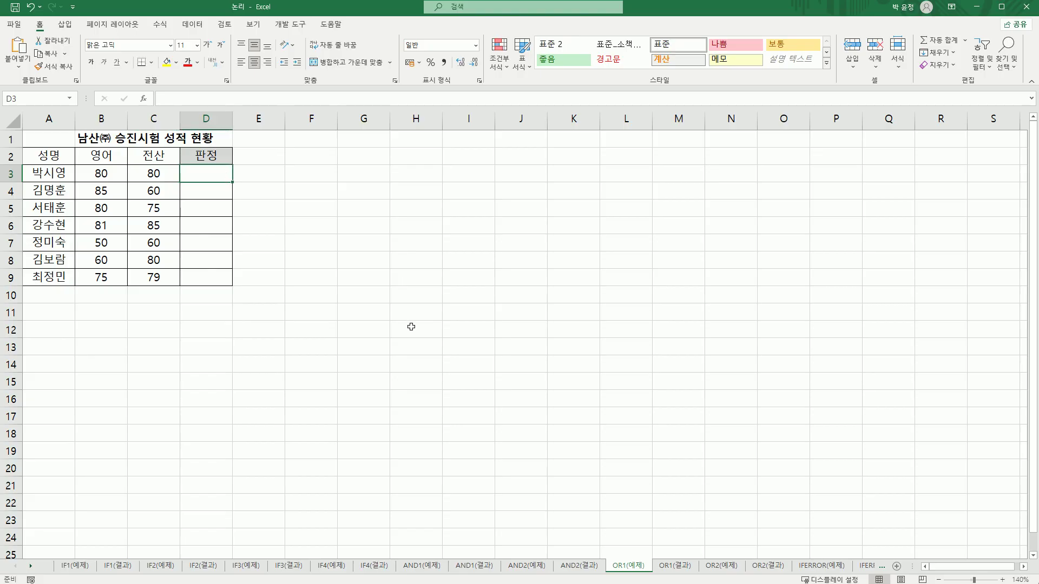
- Start an OR function in D3 and open its function arguments
type("=")
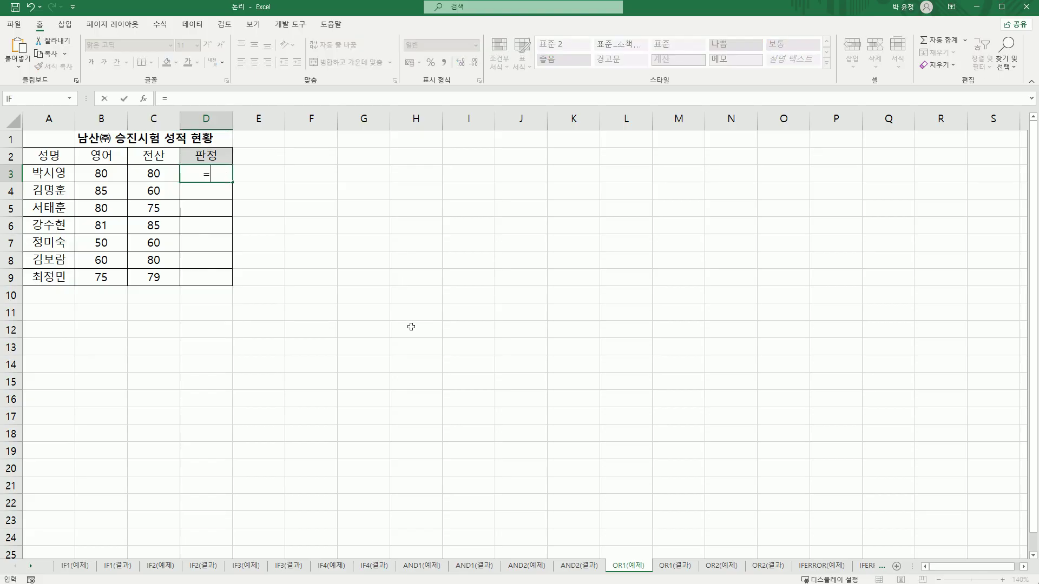
type("ㅐ")
key("BackSpace")
type("o")
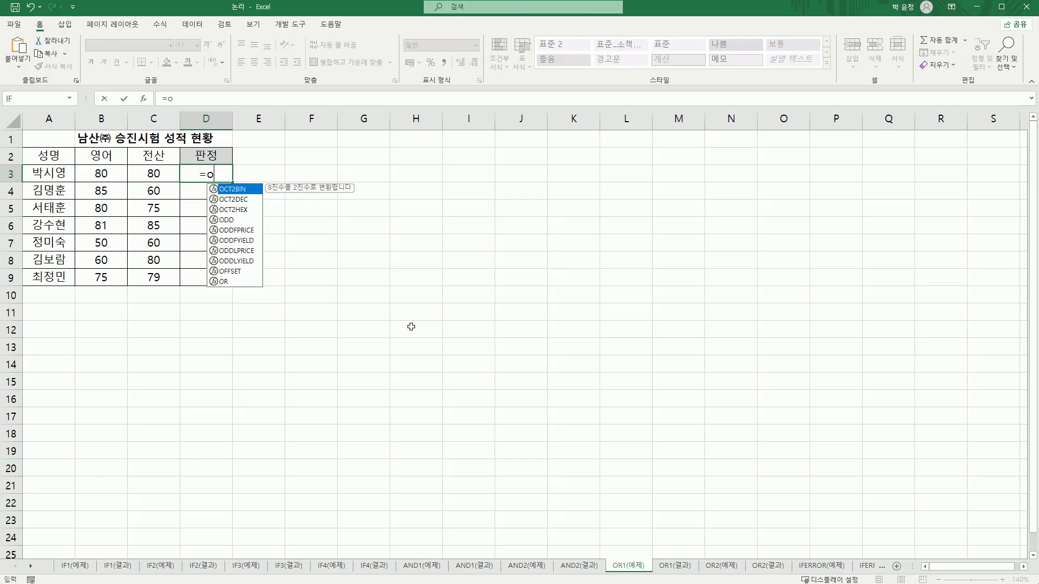
double_click(223, 282)
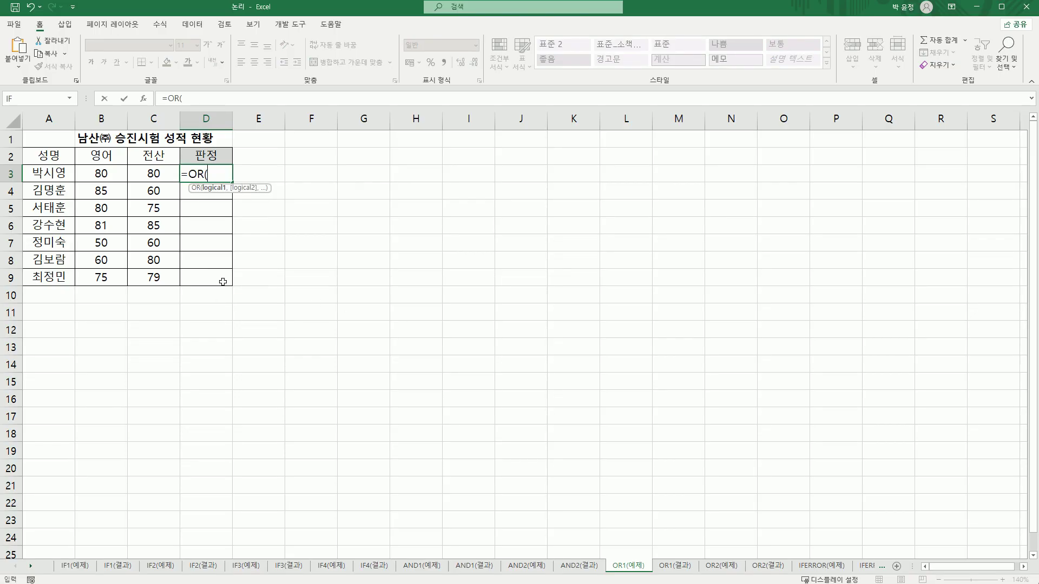
left_click(144, 98)
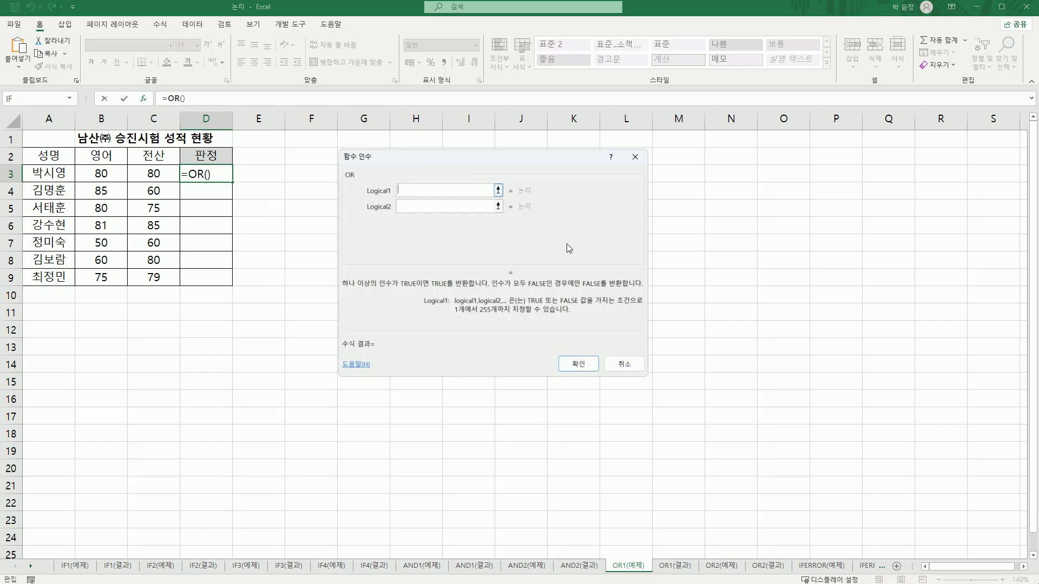
- Set D3's OR conditions to B3>=80 and C3>=80 and confirm the function
left_click(94, 173)
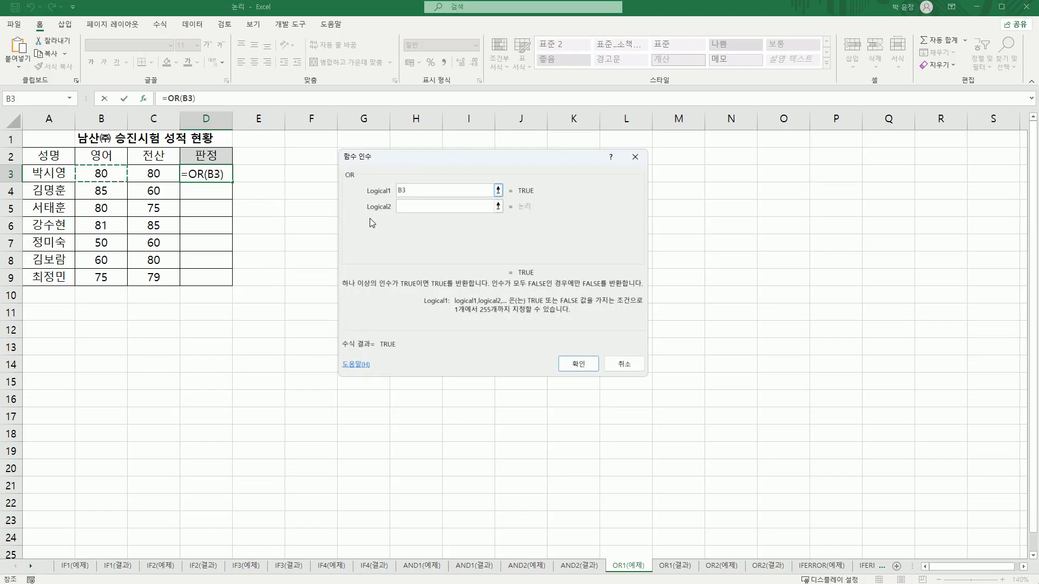
type(">=80")
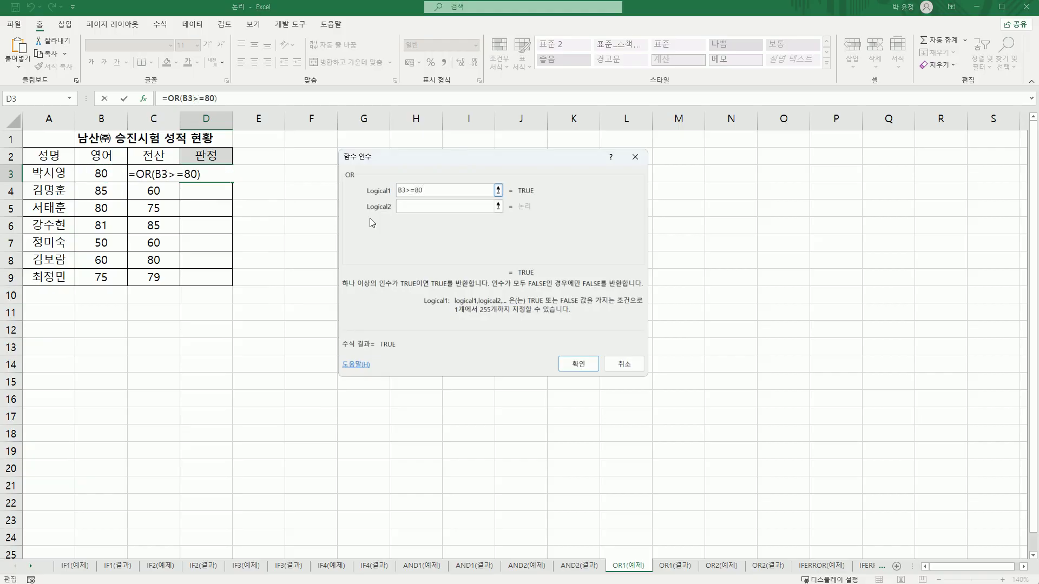
left_click(464, 205)
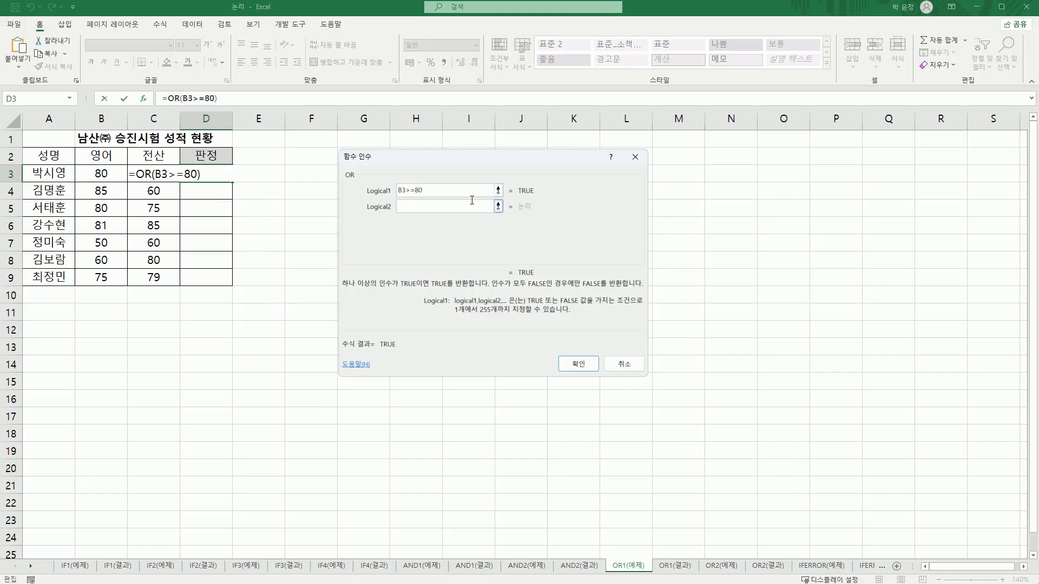
left_click(145, 179)
type(">=")
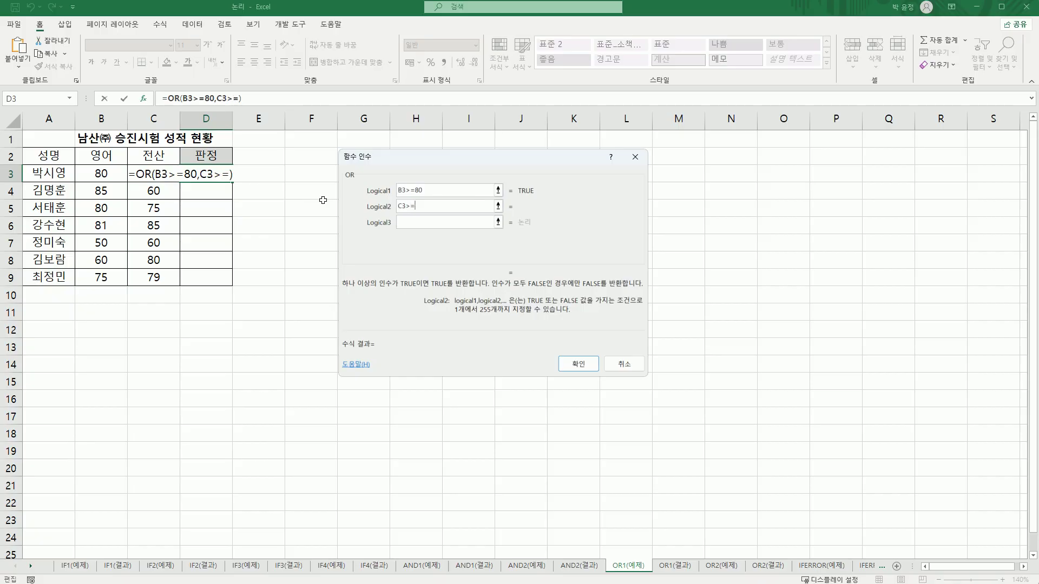
type("80")
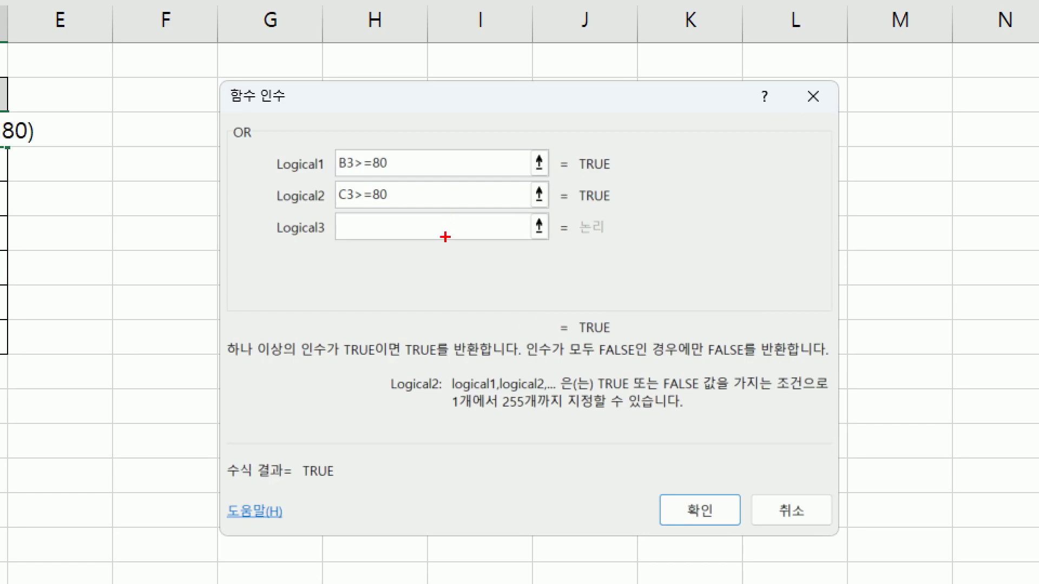
mouse_move(428, 221)
left_mouse_down()
mouse_move(350, 230)
mouse_move(337, 98)
mouse_move(433, 235)
mouse_move(401, 221)
left_mouse_up()
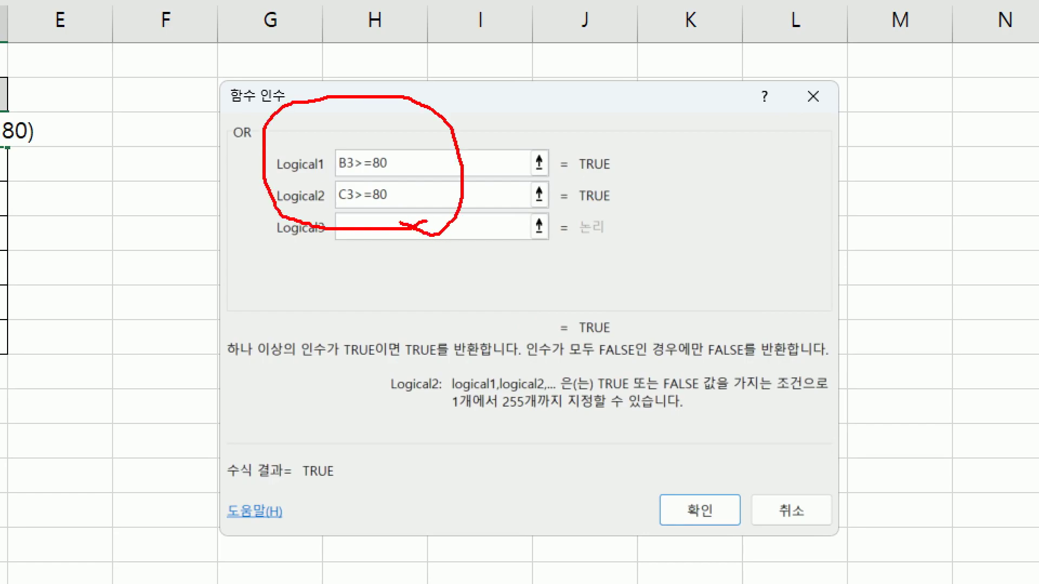
mouse_move(630, 333)
left_mouse_down()
mouse_move(598, 249)
mouse_move(614, 360)
mouse_move(605, 352)
left_mouse_up()
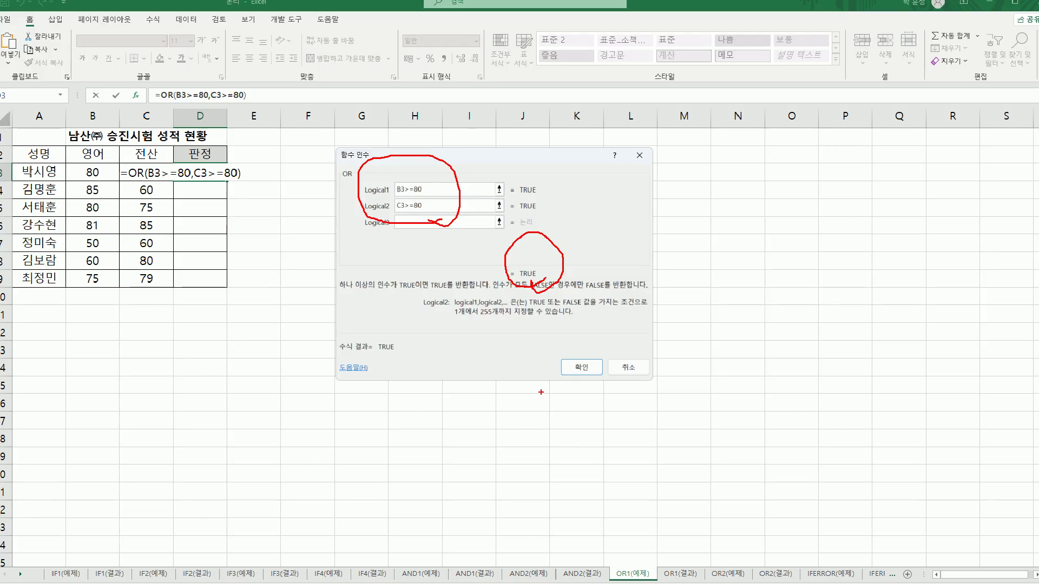
left_click(685, 519)
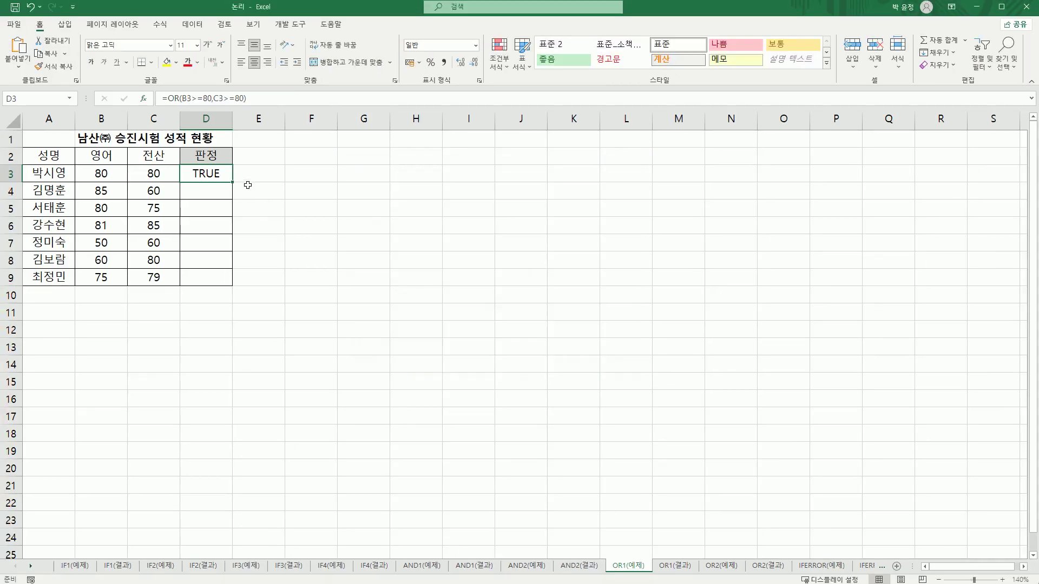
- Fill D3's OR formula down to D9 and check row 9's scores against its result
left_click_drag(233, 183, 225, 285)
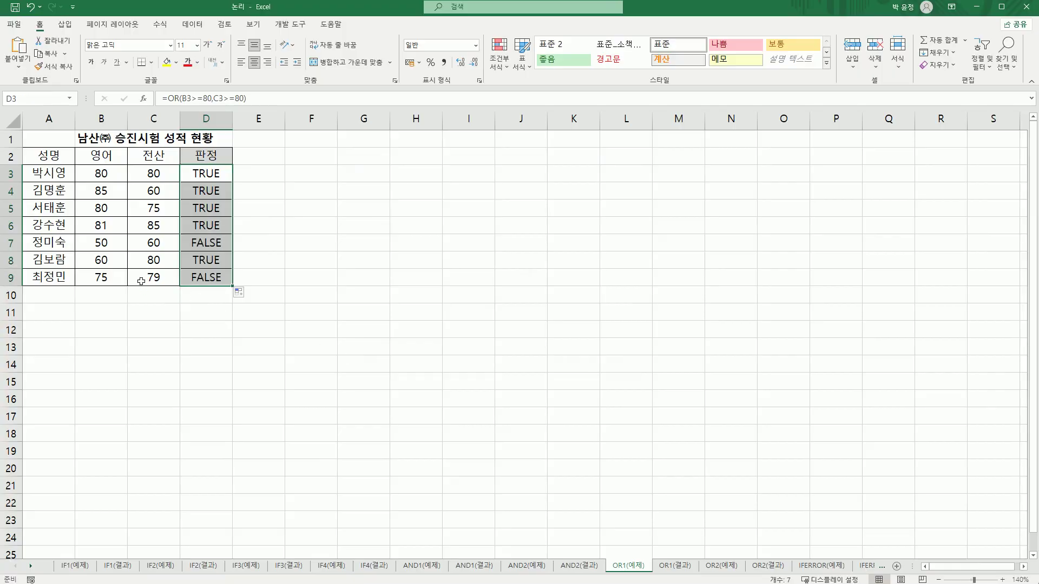
left_click(195, 280)
left_click(112, 278)
left_click_drag(112, 278, 205, 278)
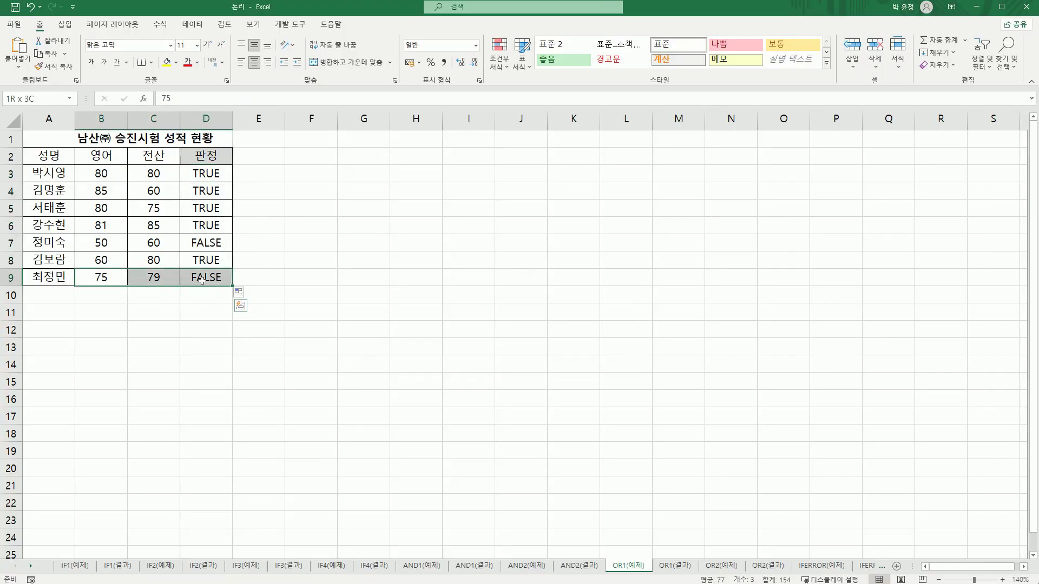
left_click(109, 278)
left_click(145, 279)
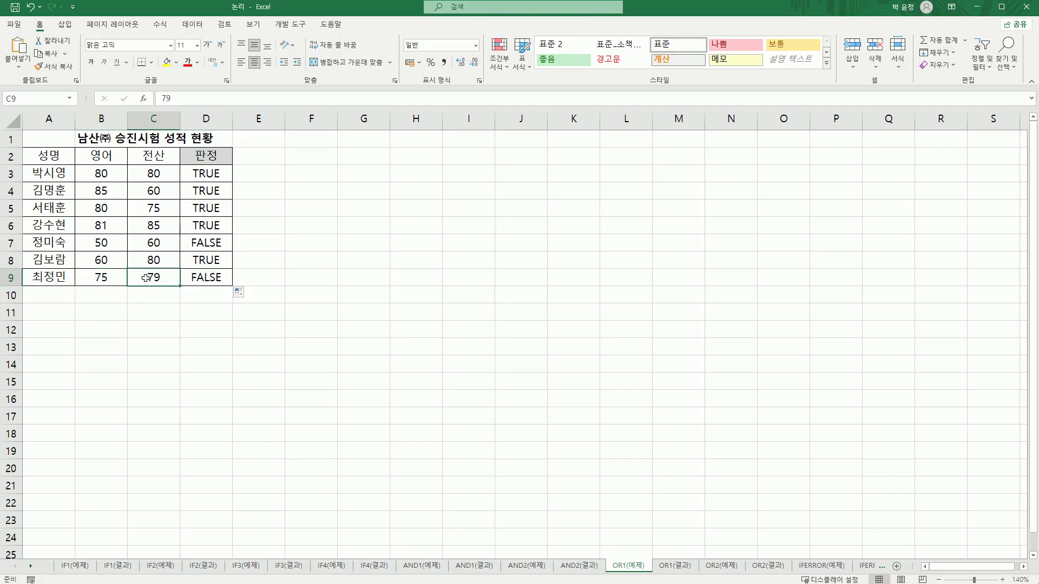
left_click(191, 278)
- Wrap D3's OR formula in an IF function as its logical test and open the IF function's arguments
left_click(211, 171)
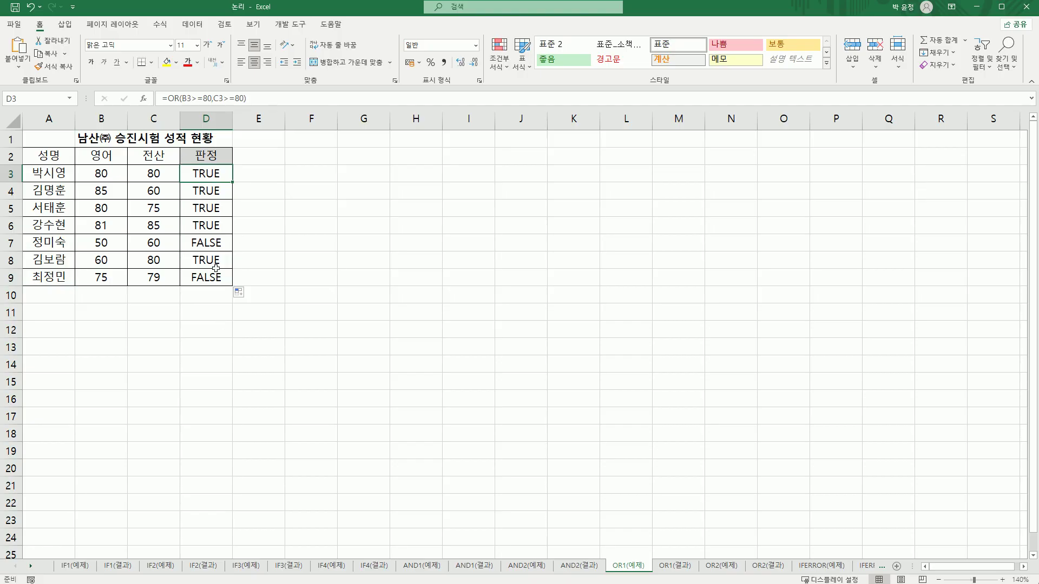
double_click(206, 175)
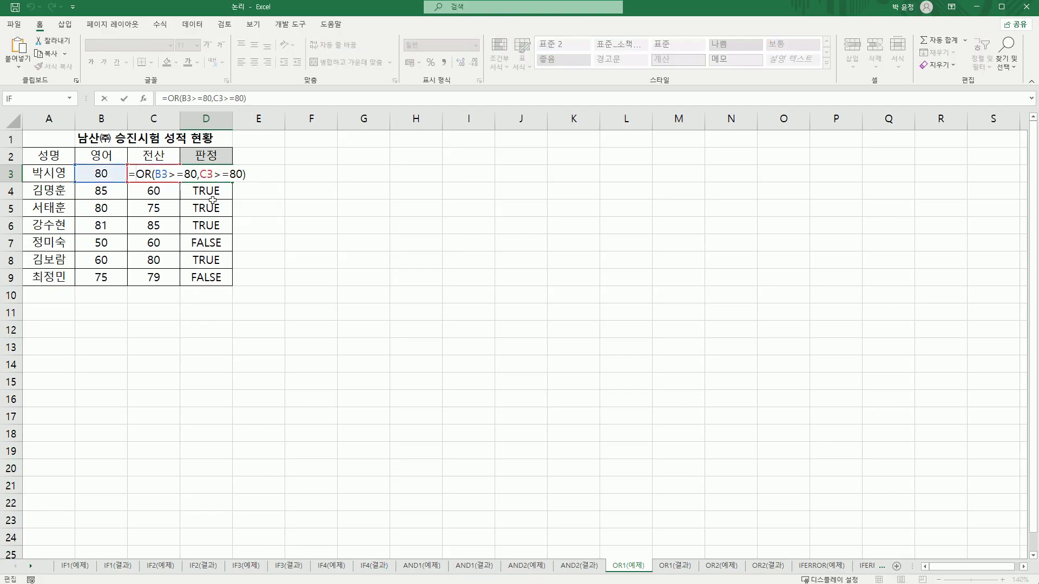
type("i")
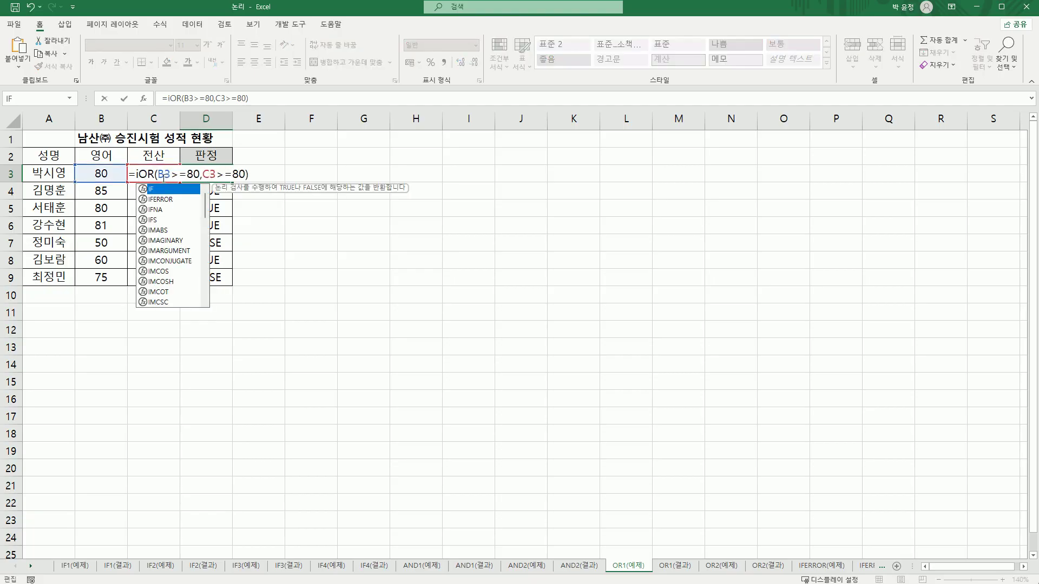
double_click(158, 189)
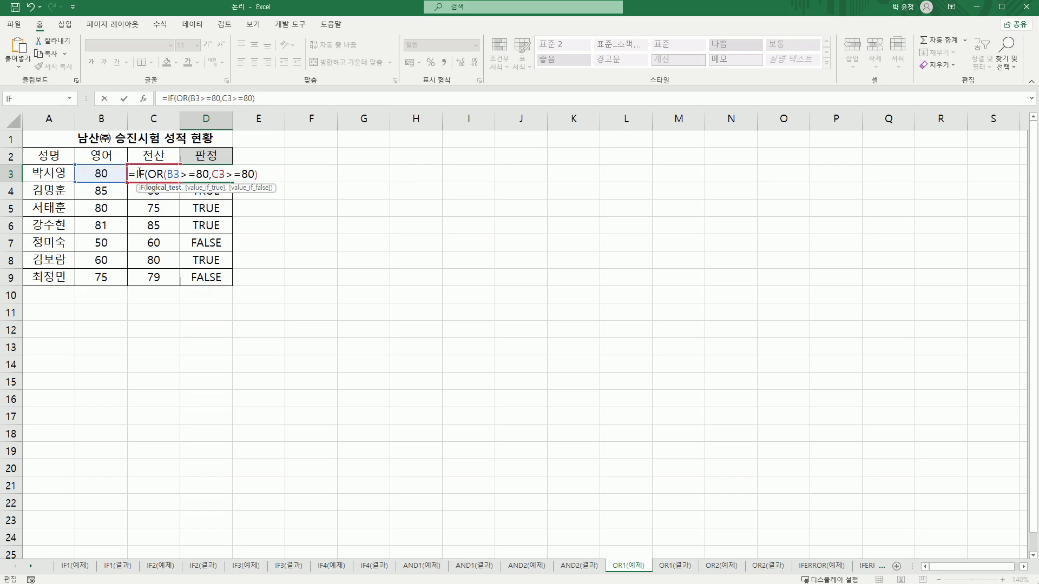
left_click(143, 99)
key("Tab")
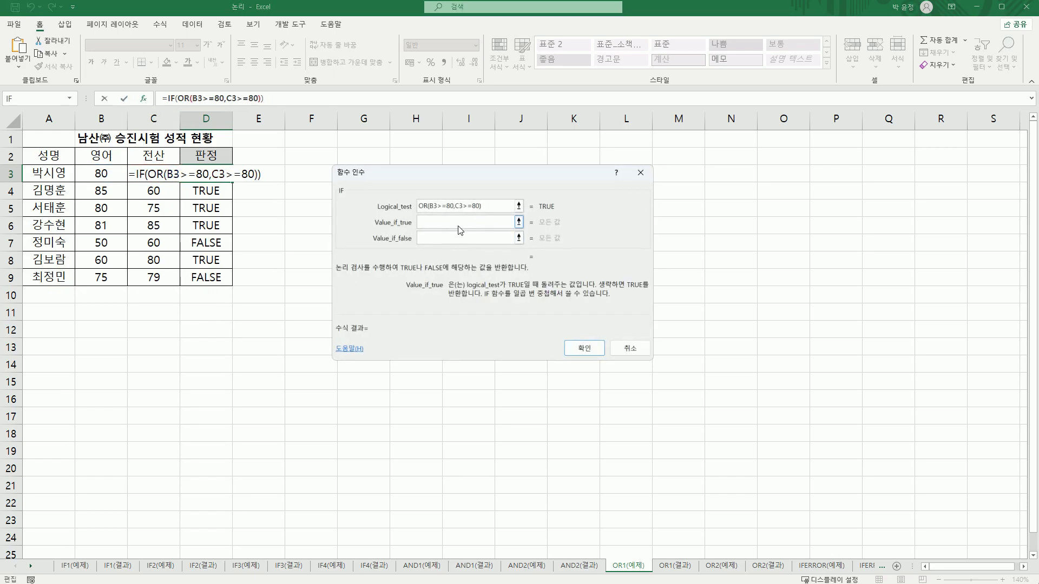
- Make D3's IF function return 합격 when true and 불합격 when false, and fill the formula down to D9
type("합격")
key("Tab")
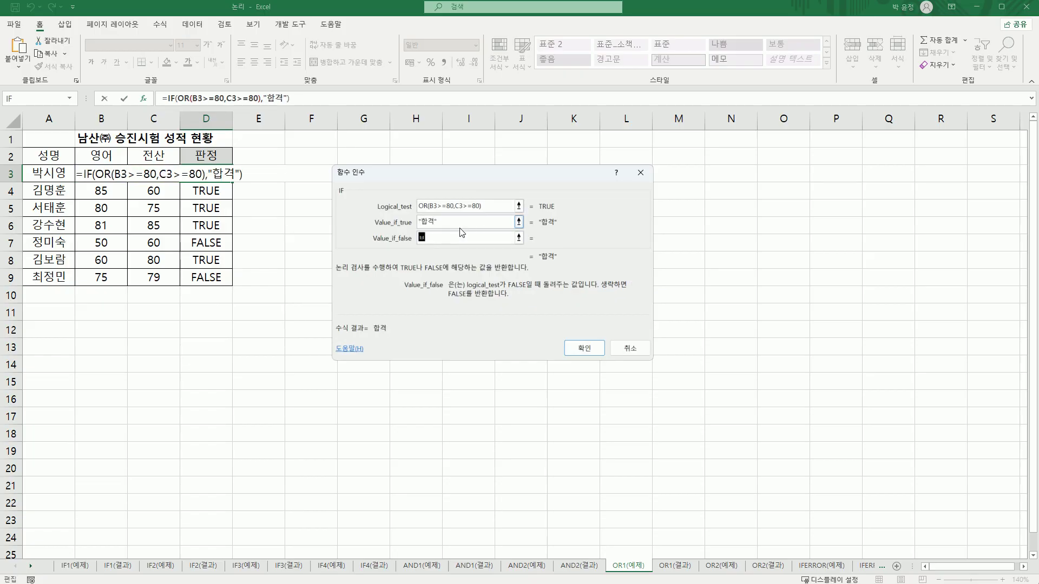
type("불합격")
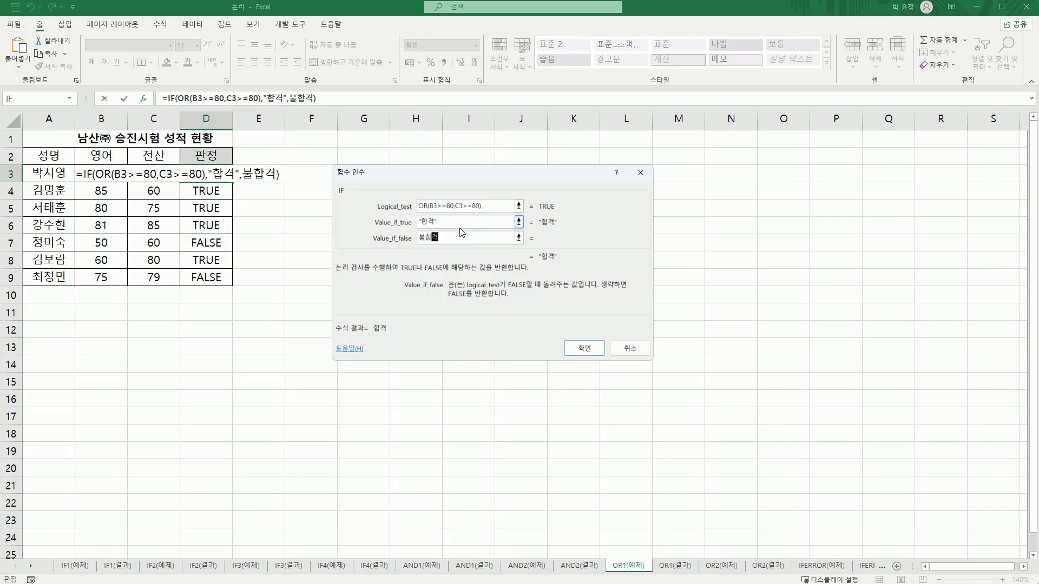
key("Tab")
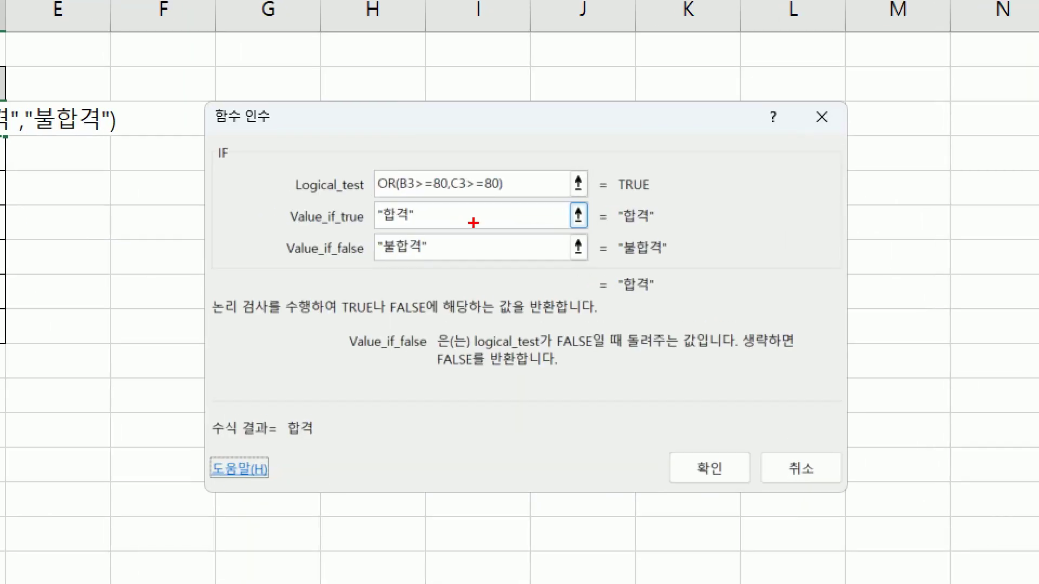
mouse_move(447, 260)
left_mouse_down()
mouse_move(362, 218)
mouse_move(460, 247)
mouse_move(450, 266)
left_mouse_up()
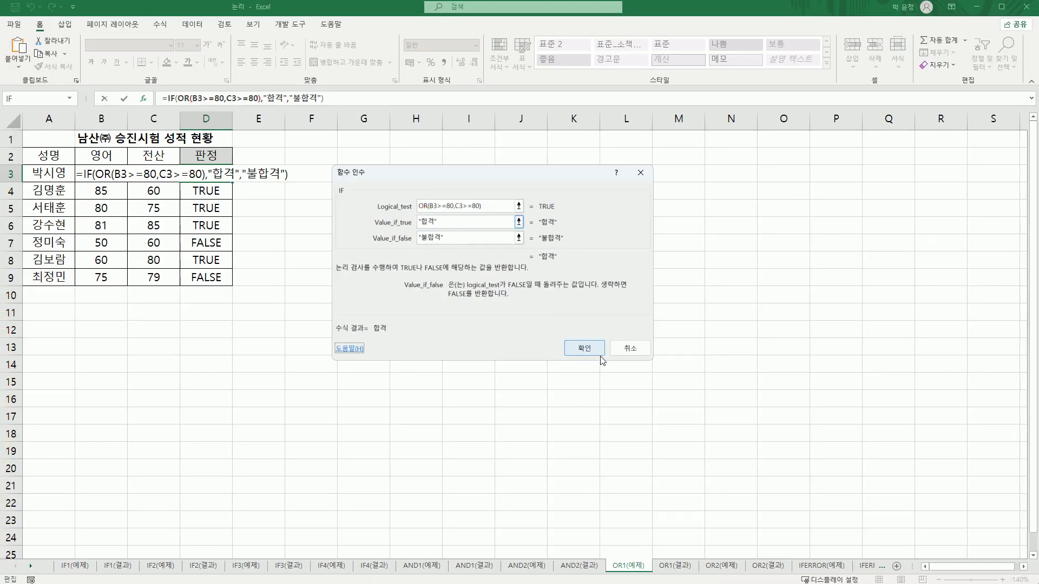
left_click(709, 468)
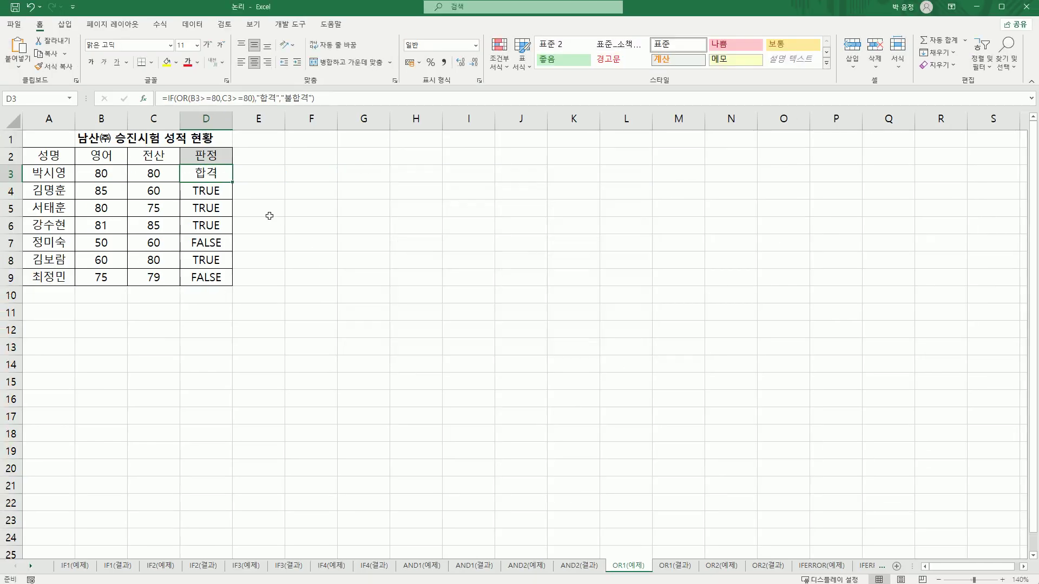
left_click_drag(233, 182, 231, 284)
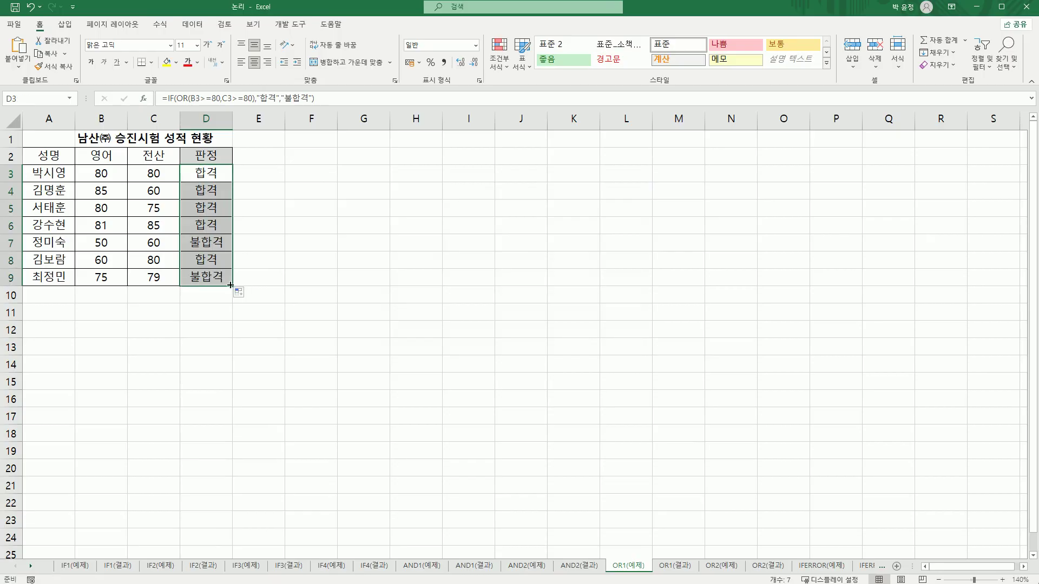
left_click(254, 314)
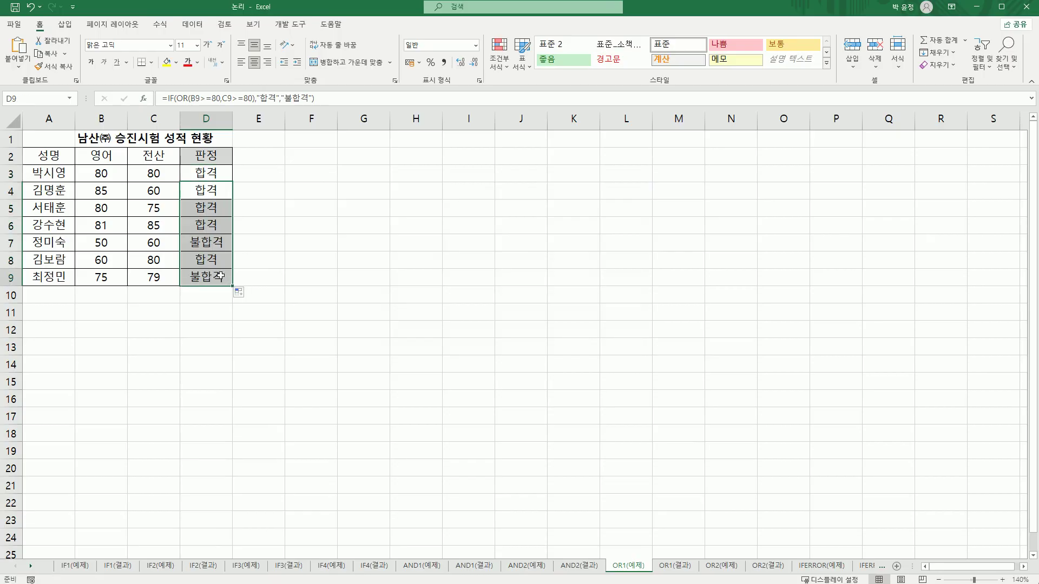
- Switch to the OR2(예제) sheet and review the registration numbers in C3:C8 against the empty 성별 column
left_click(671, 566)
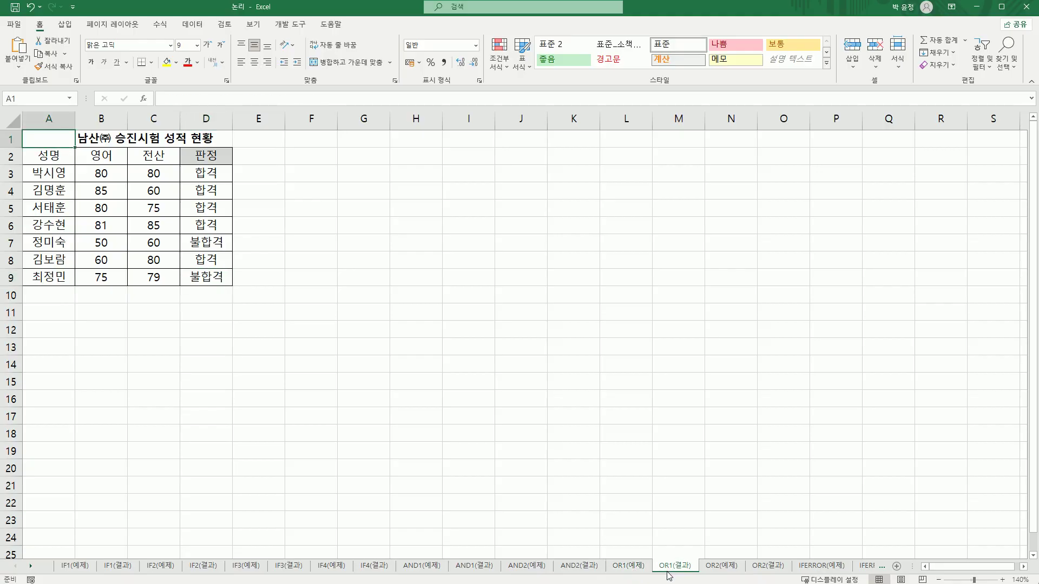
left_click(732, 569)
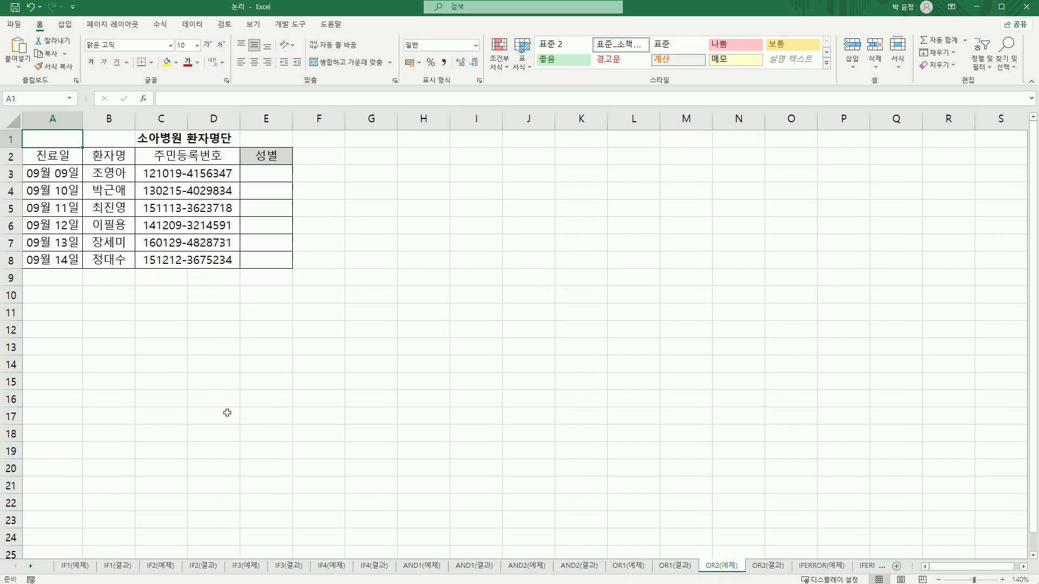
left_click_drag(175, 178, 170, 263)
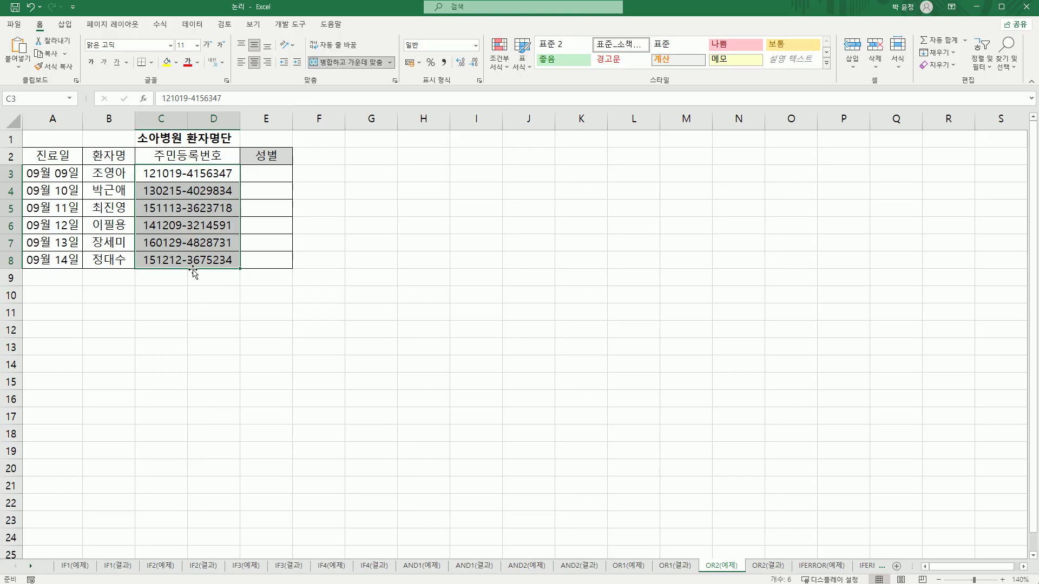
left_click(267, 174)
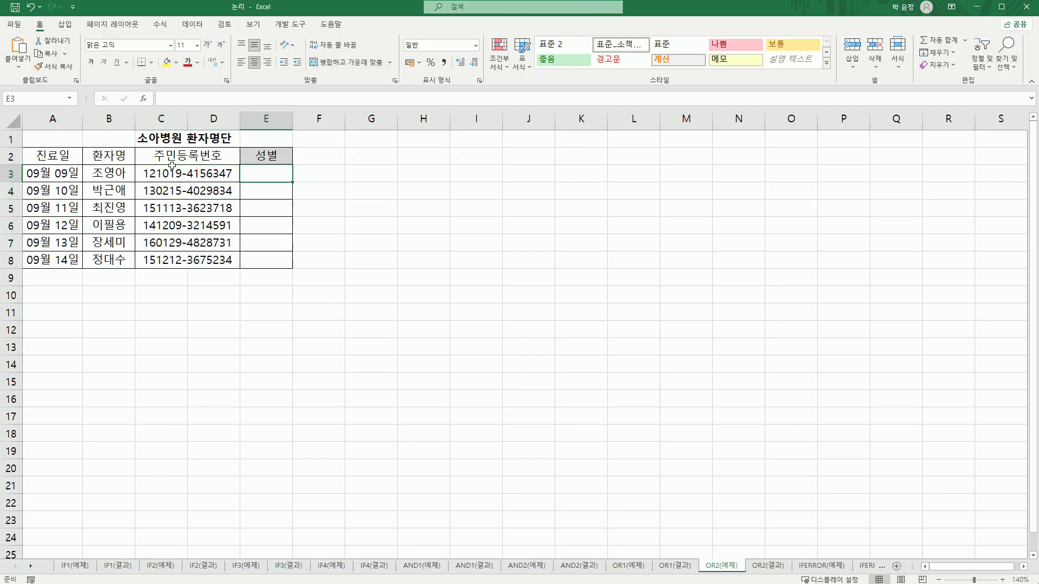
left_click_drag(172, 172, 178, 265)
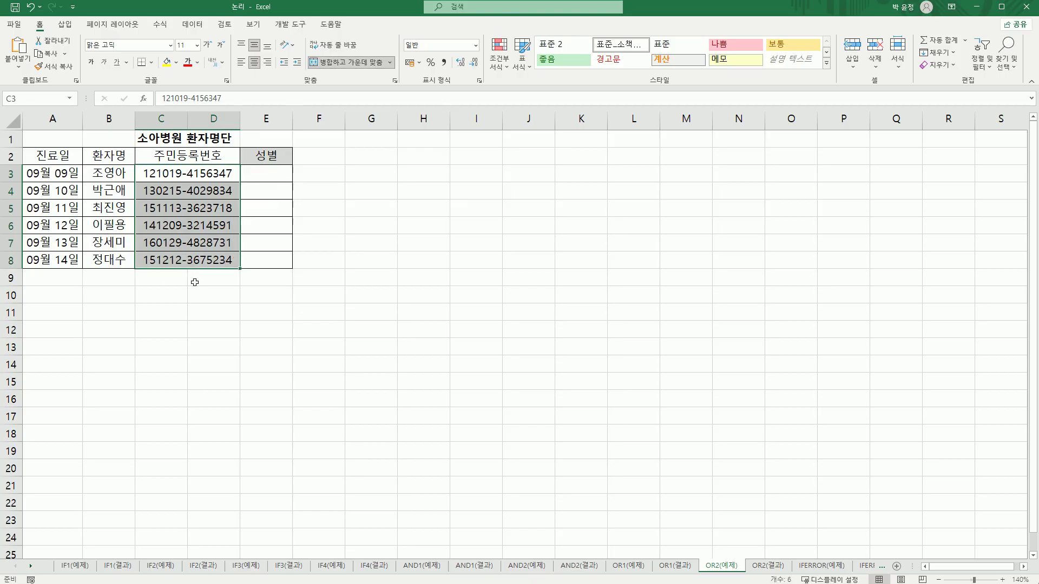
left_click(275, 180)
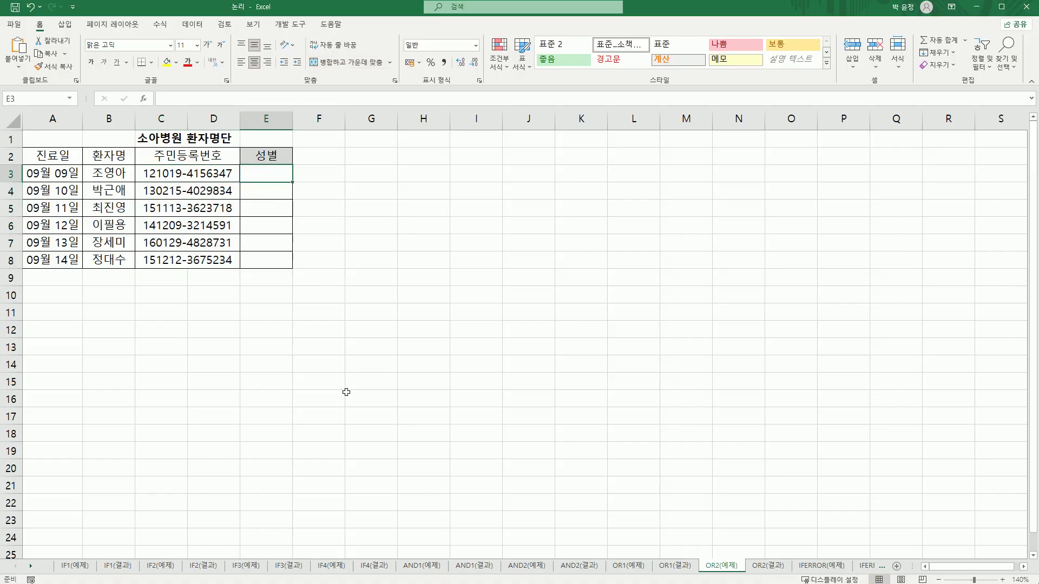
- Enter a MID function in E3 that takes 1 character from C3 starting at position 8
type("=")
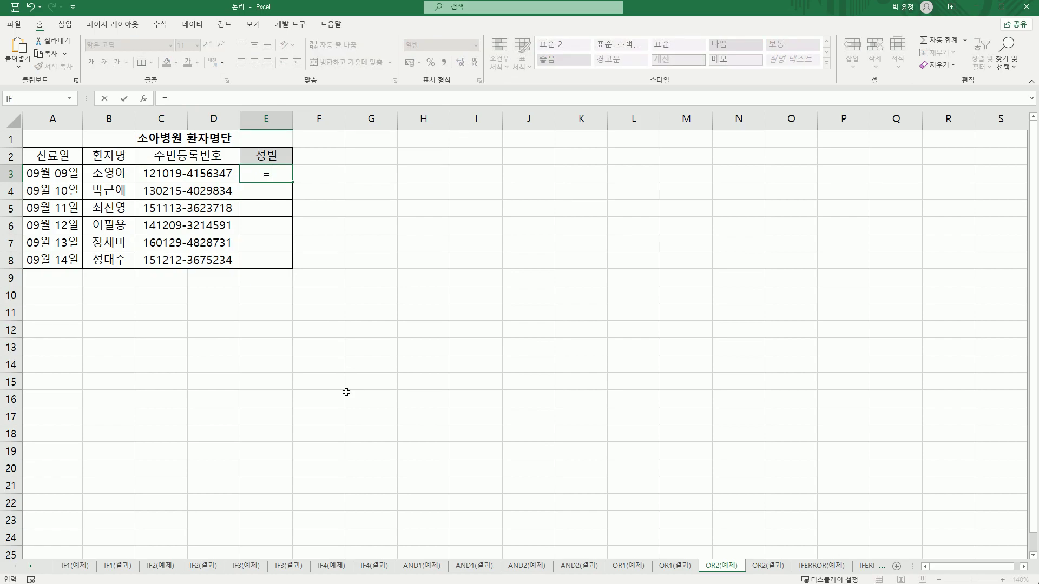
type("mi")
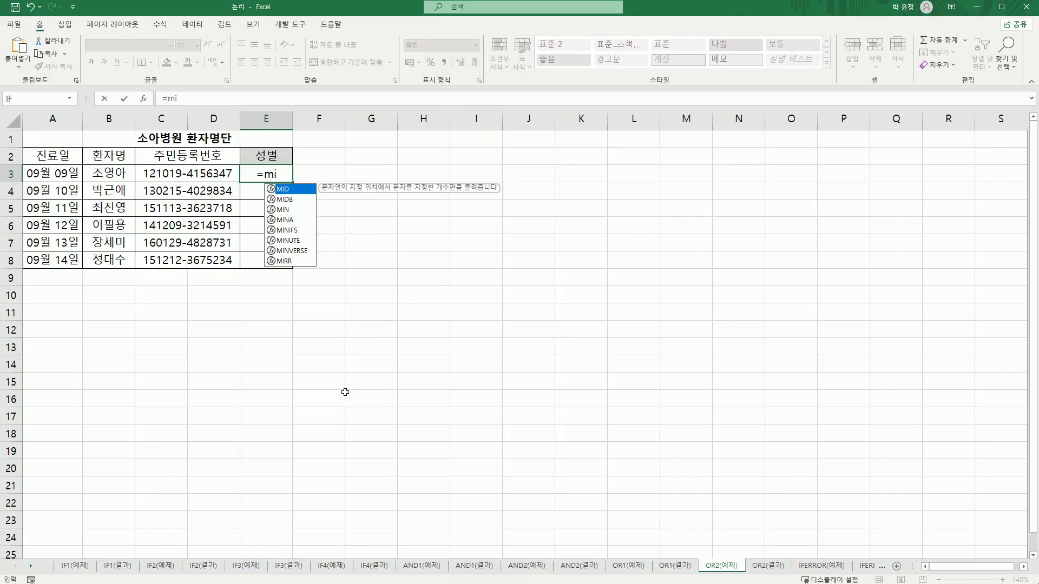
double_click(295, 191)
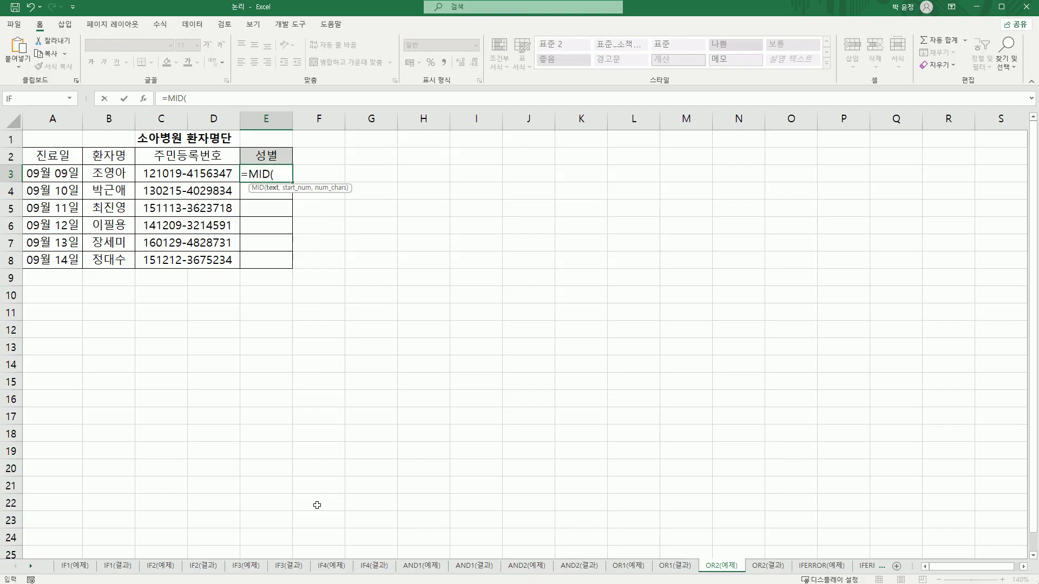
left_click(142, 98)
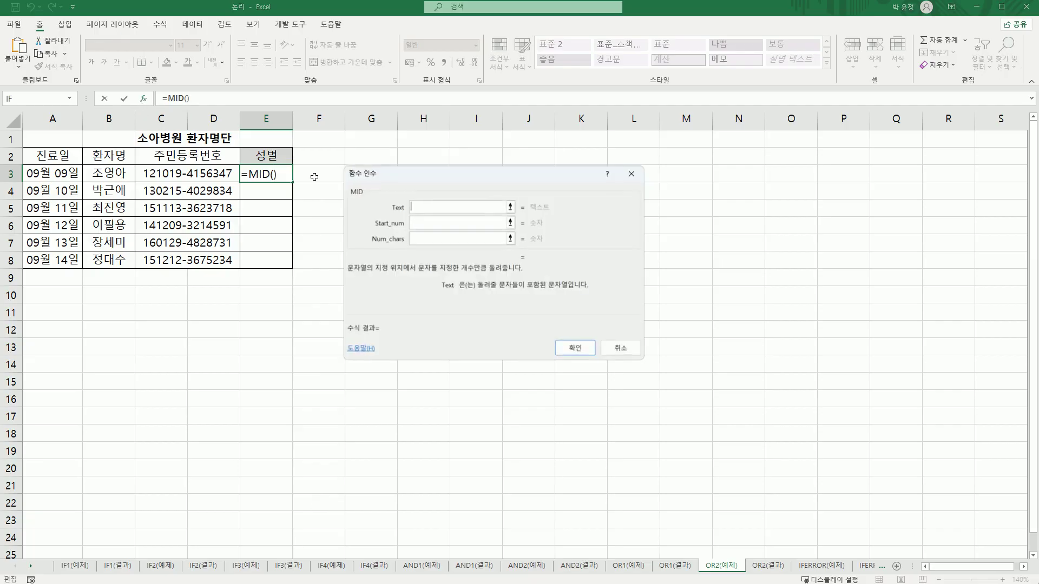
left_click_drag(473, 174, 524, 211)
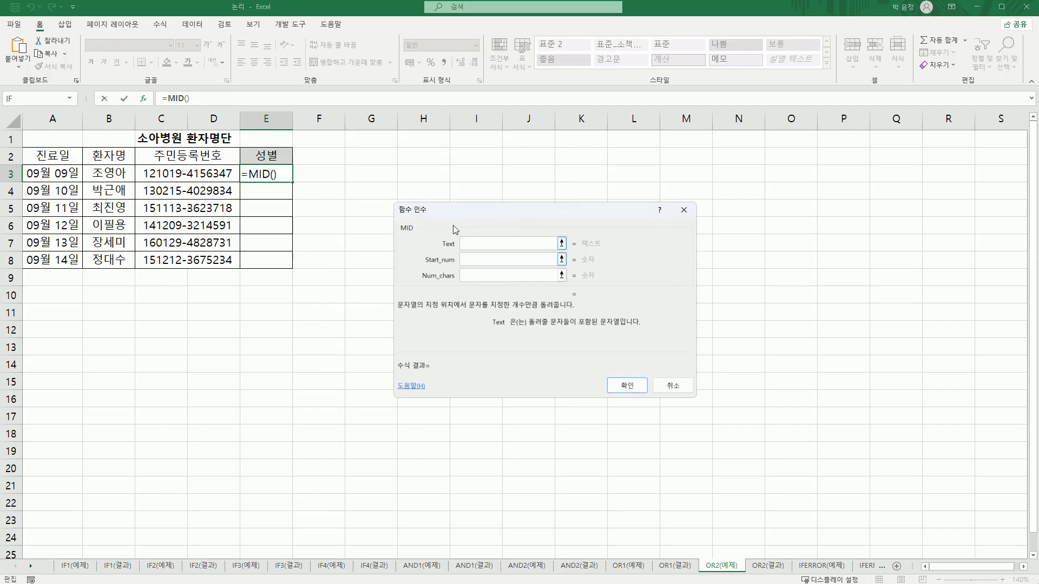
left_click(192, 177)
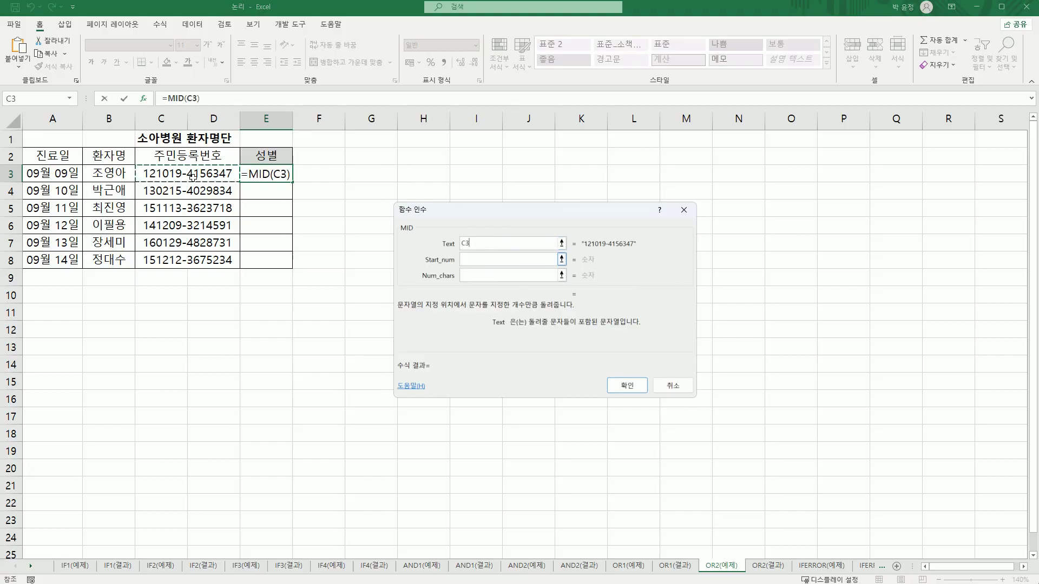
left_click(476, 260)
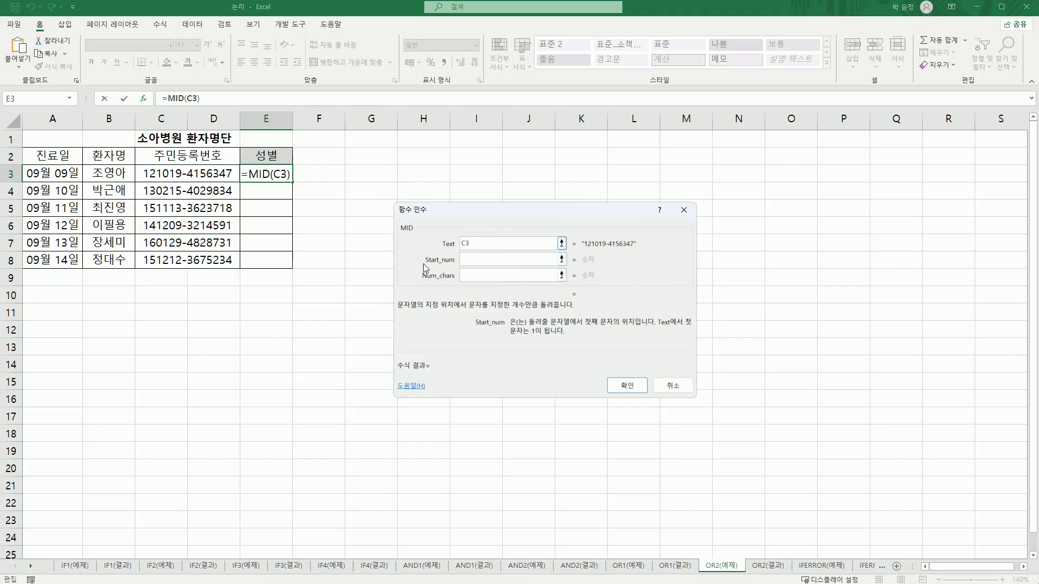
type("8")
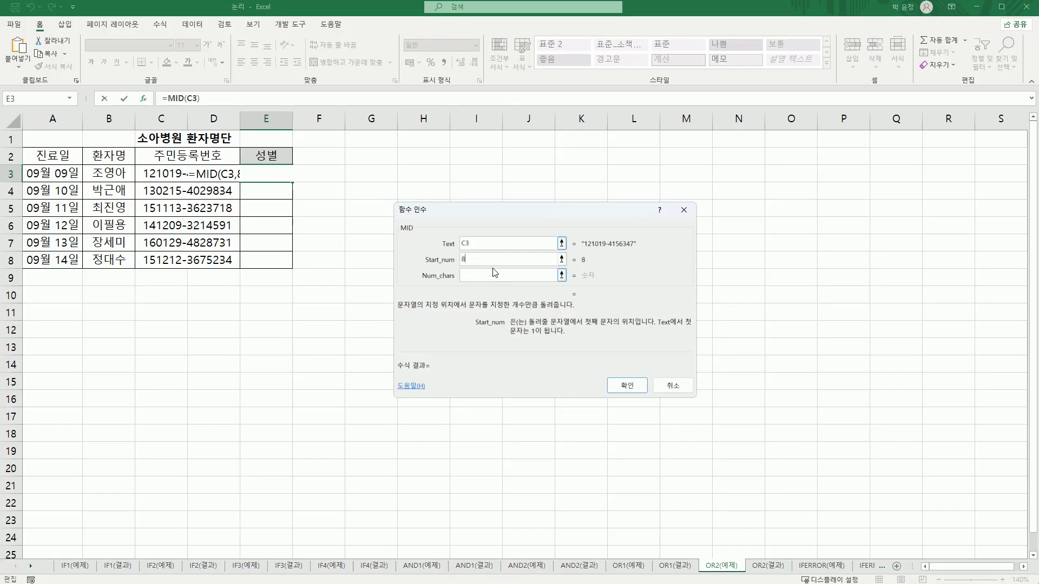
left_click(491, 277)
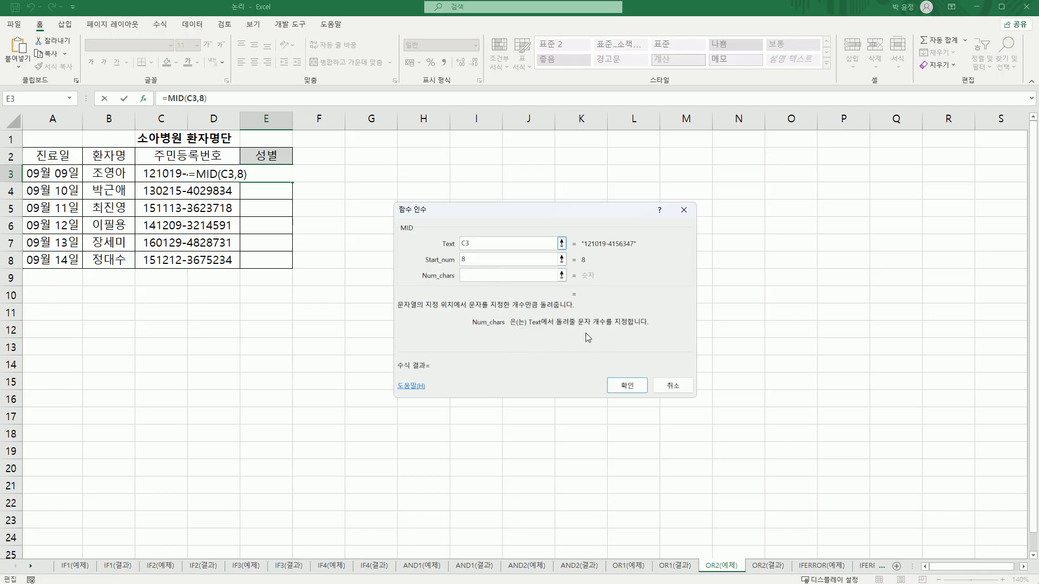
type("1")
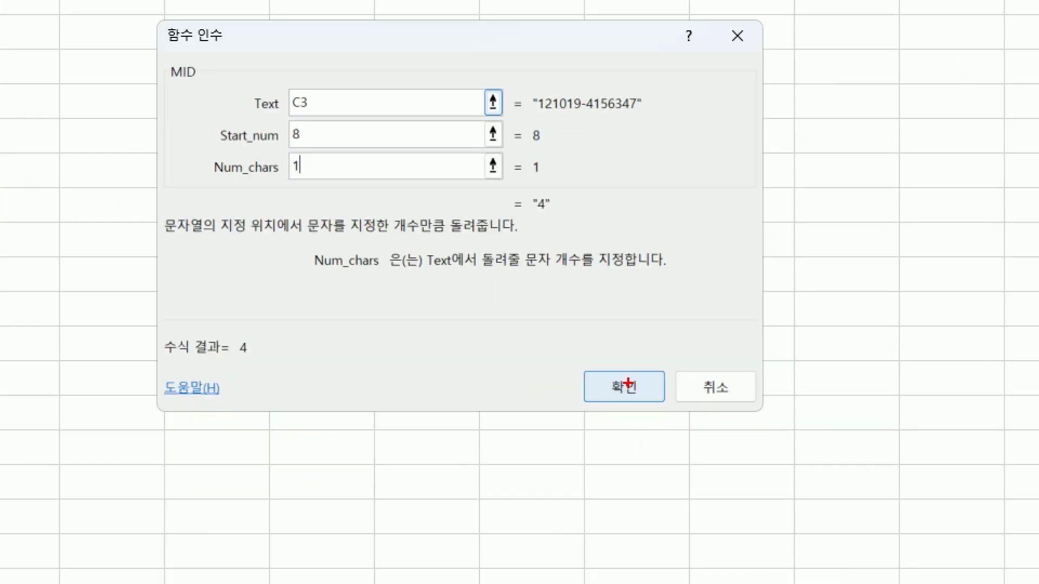
mouse_move(354, 134)
left_mouse_down()
mouse_move(254, 75)
mouse_move(358, 160)
mouse_move(359, 180)
left_mouse_up()
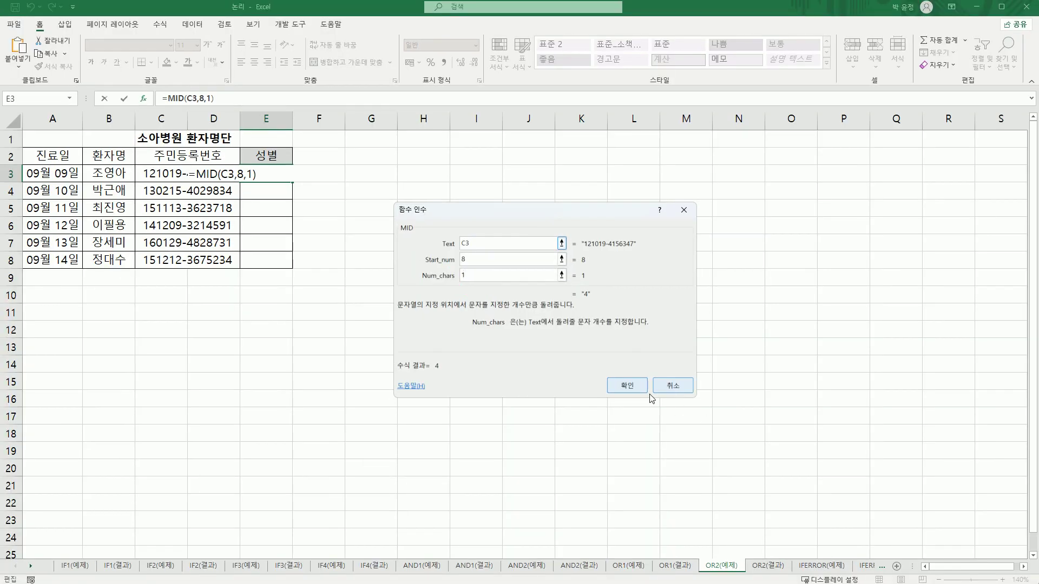
left_click(626, 386)
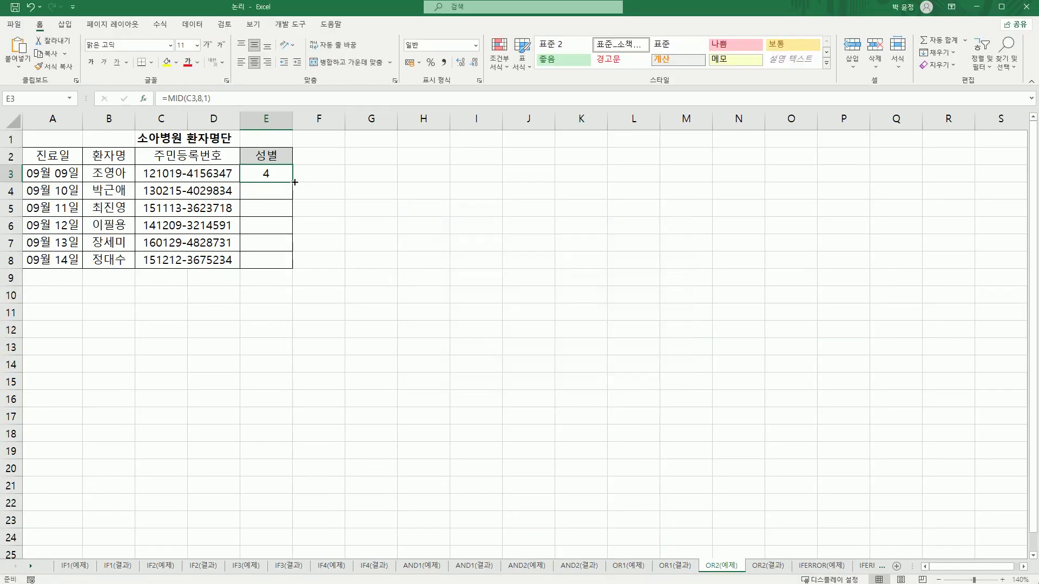
- Fill E3's MID formula down to E8 and compare E3 with the registration number in C3
left_click_drag(294, 191, 288, 267)
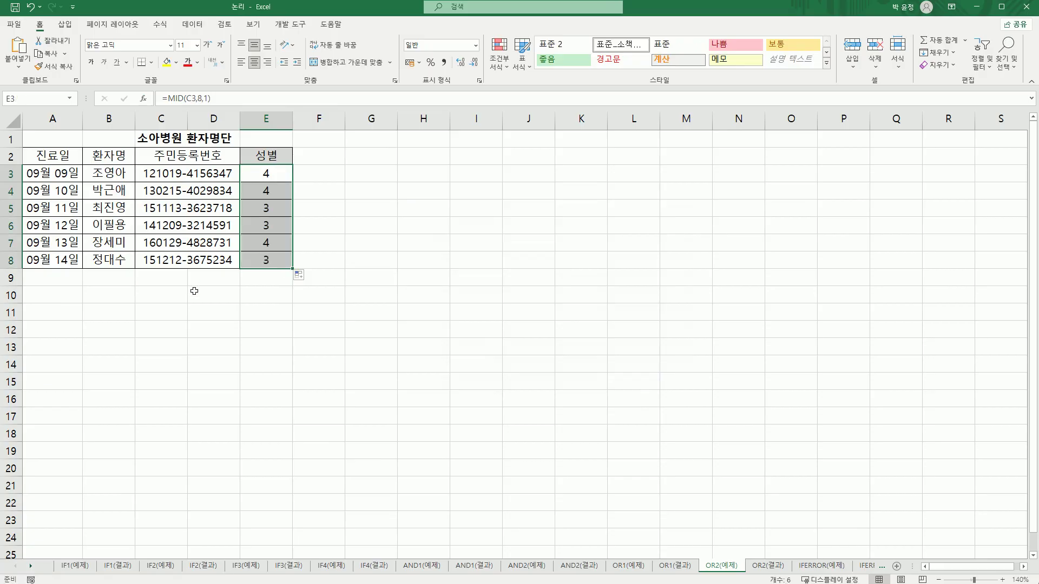
left_click(273, 177)
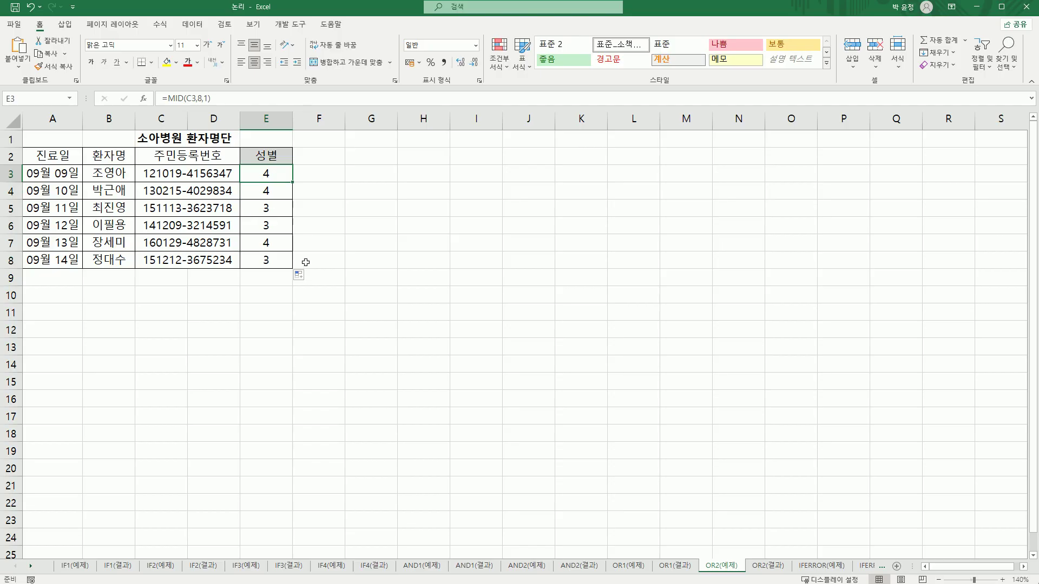
left_click(160, 176)
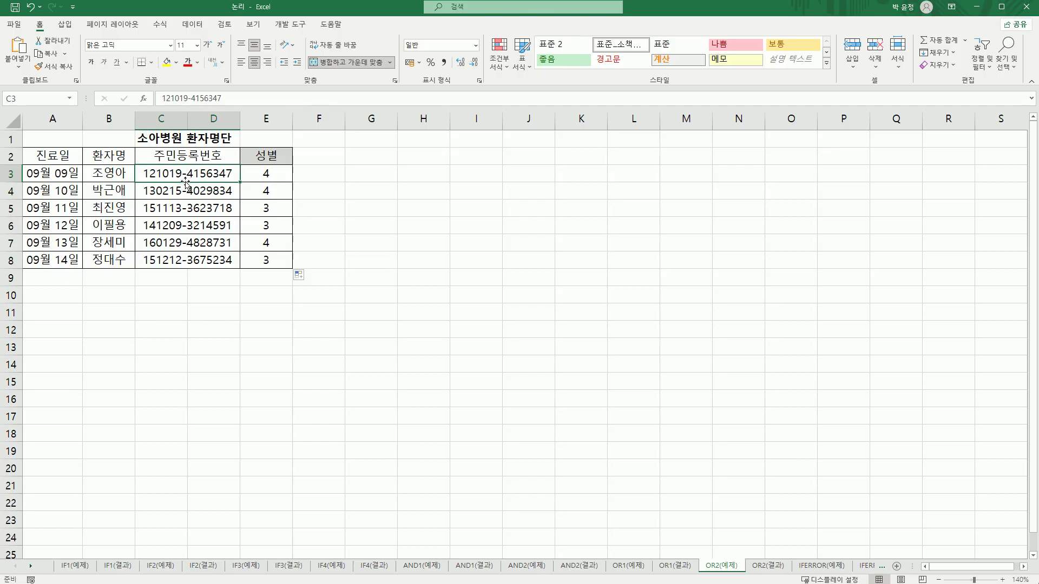
left_click(276, 174)
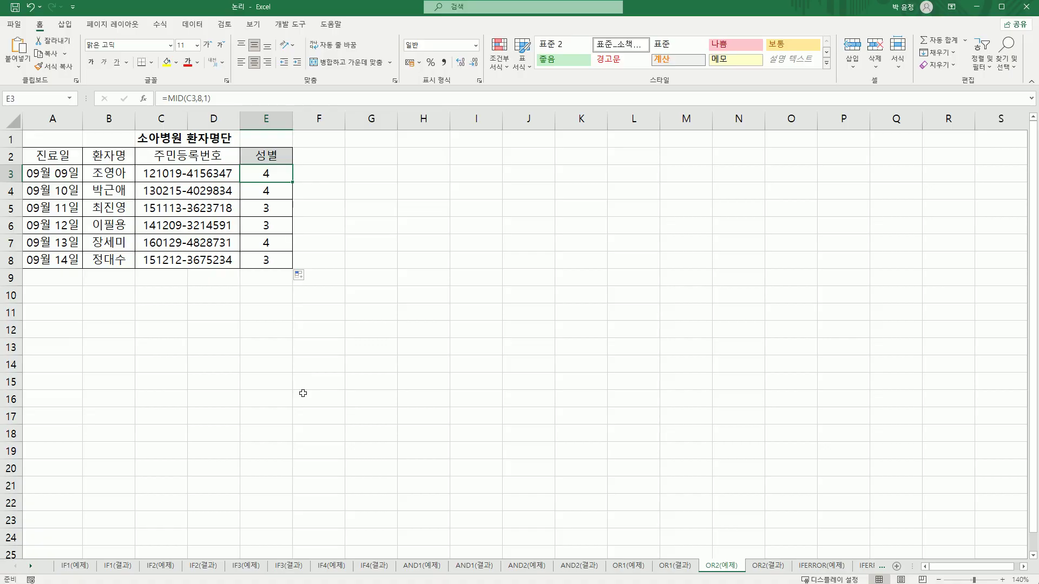
- Wrap E3's MID formula in an OR function and open the OR function's arguments
double_click(261, 174)
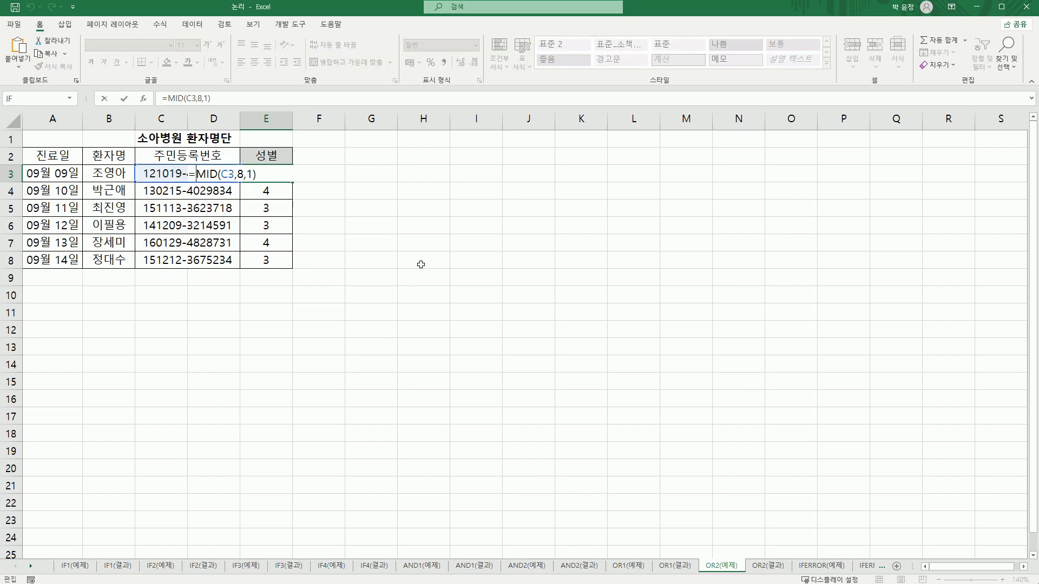
type("or")
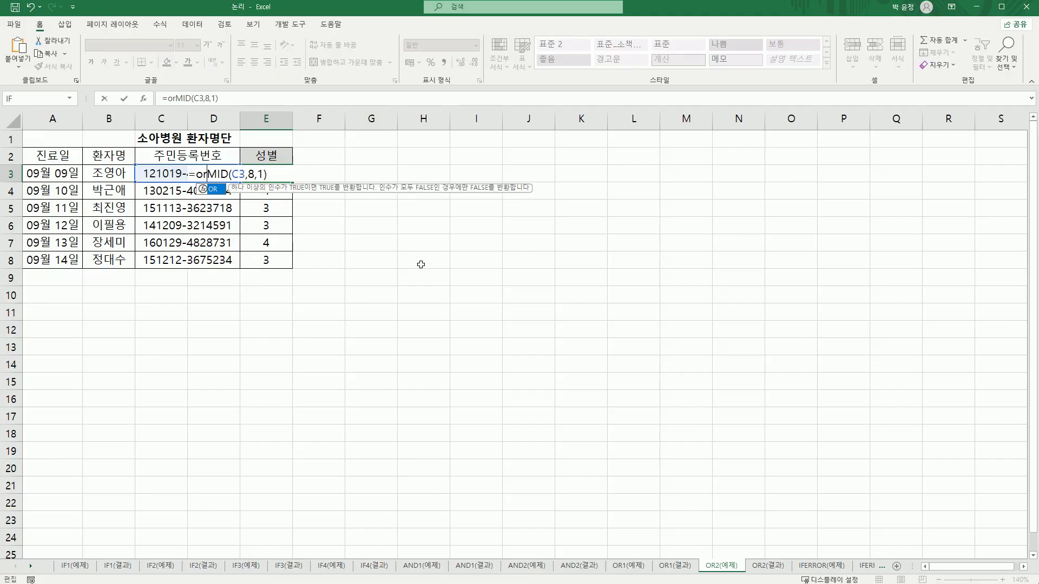
double_click(220, 190)
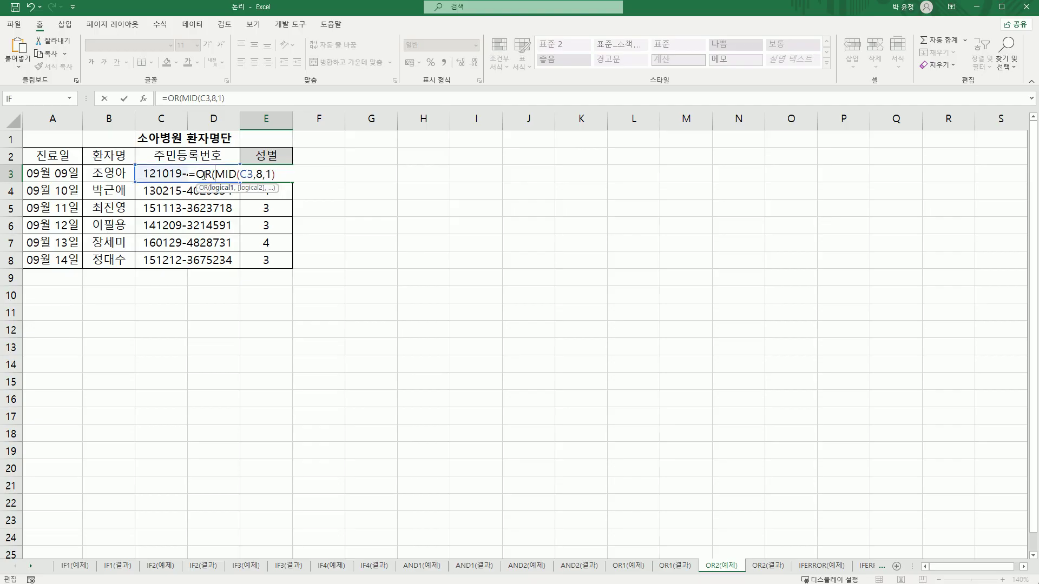
left_click(204, 174)
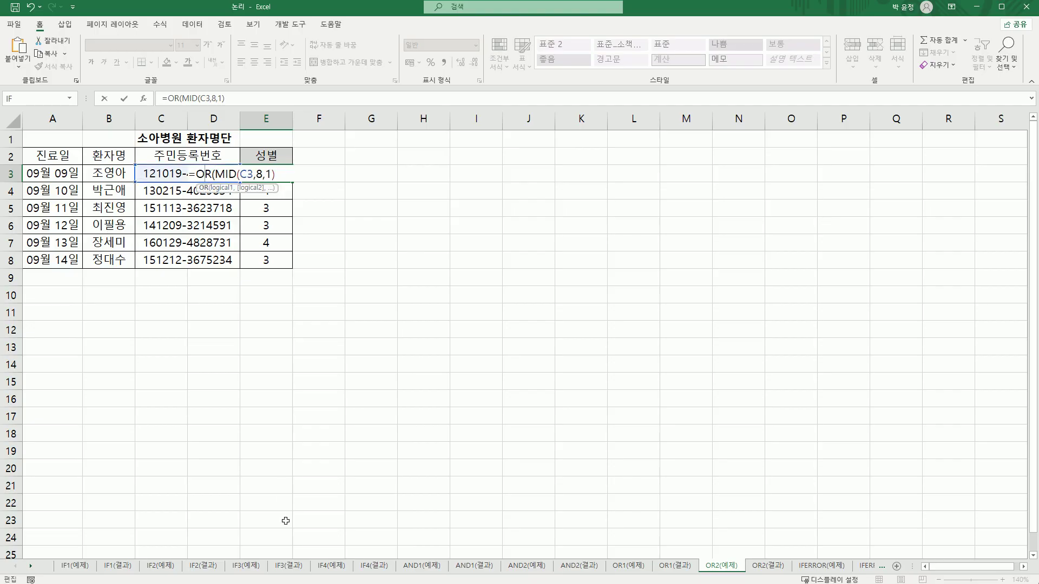
left_click(146, 98)
- Set the OR function's first condition to MID(C3,8,1)="1"
left_click(495, 226)
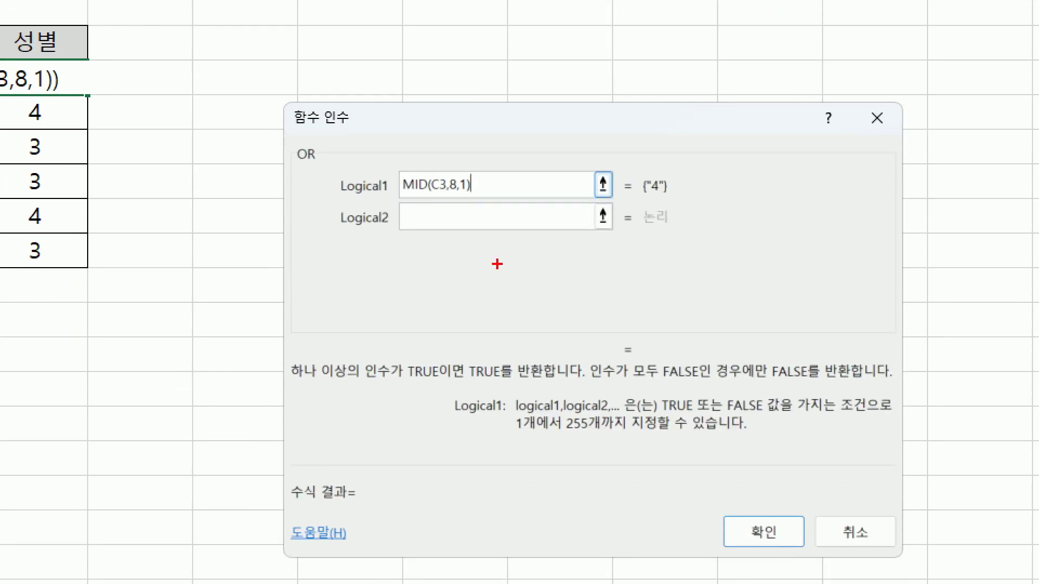
mouse_move(486, 180)
left_mouse_down()
mouse_move(502, 180)
mouse_move(507, 193)
mouse_move(520, 169)
mouse_move(539, 211)
left_mouse_up()
left_click_drag(558, 151, 565, 169)
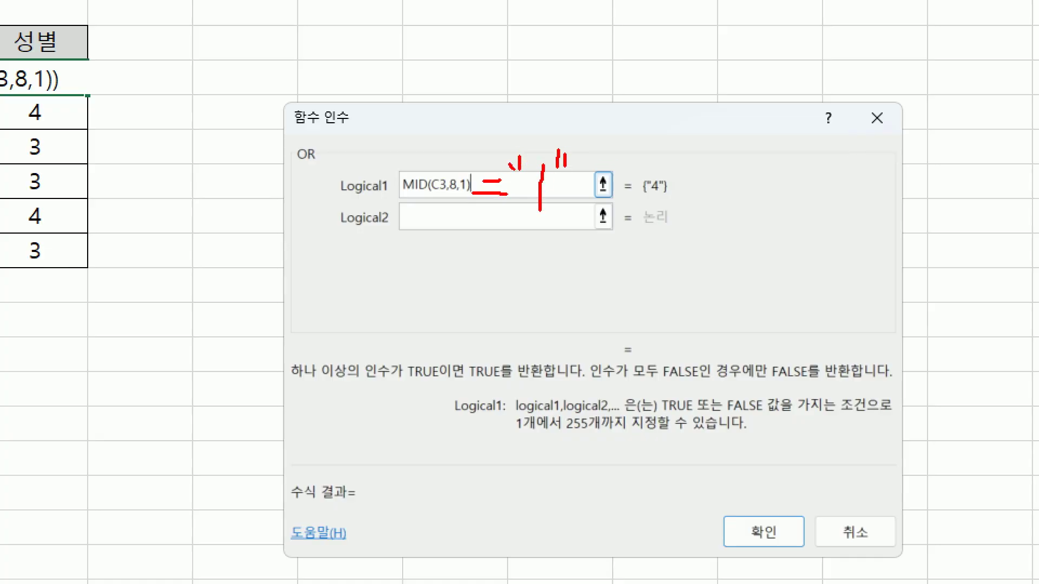
key("Escape")
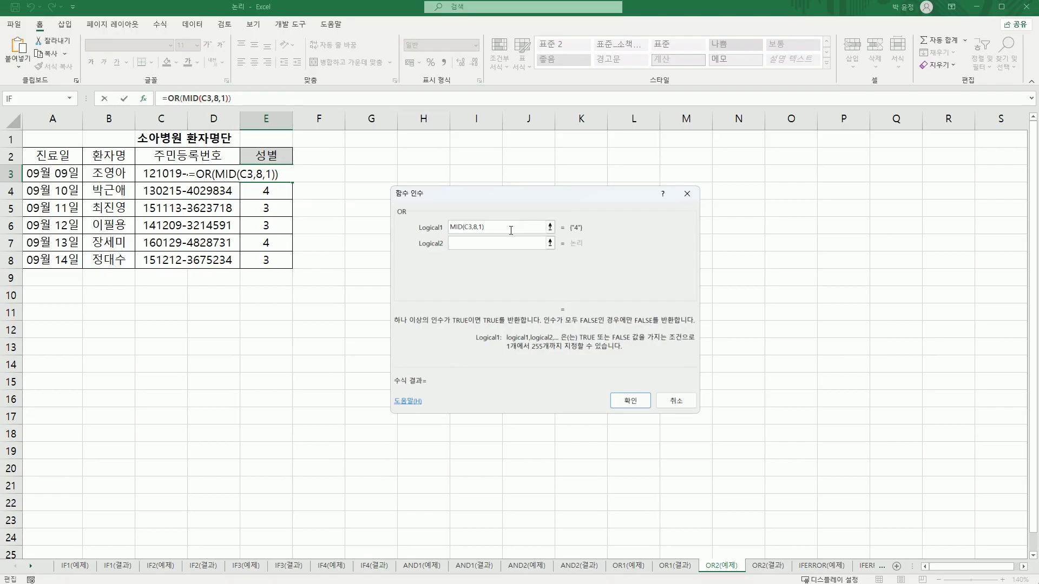
type("=\"1\"")
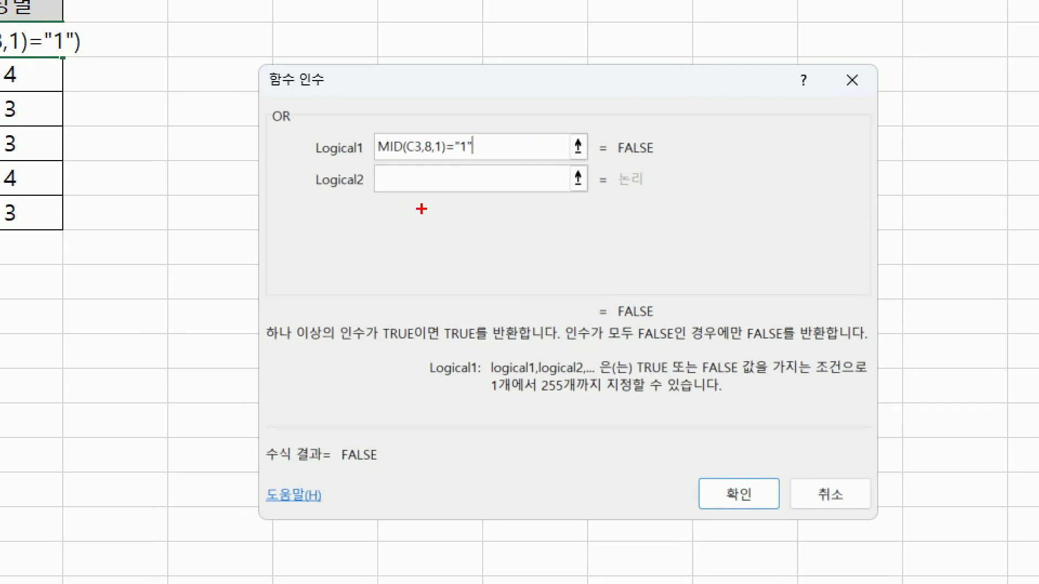
mouse_move(481, 154)
left_mouse_down()
mouse_move(452, 166)
mouse_move(478, 120)
mouse_move(480, 166)
left_mouse_up()
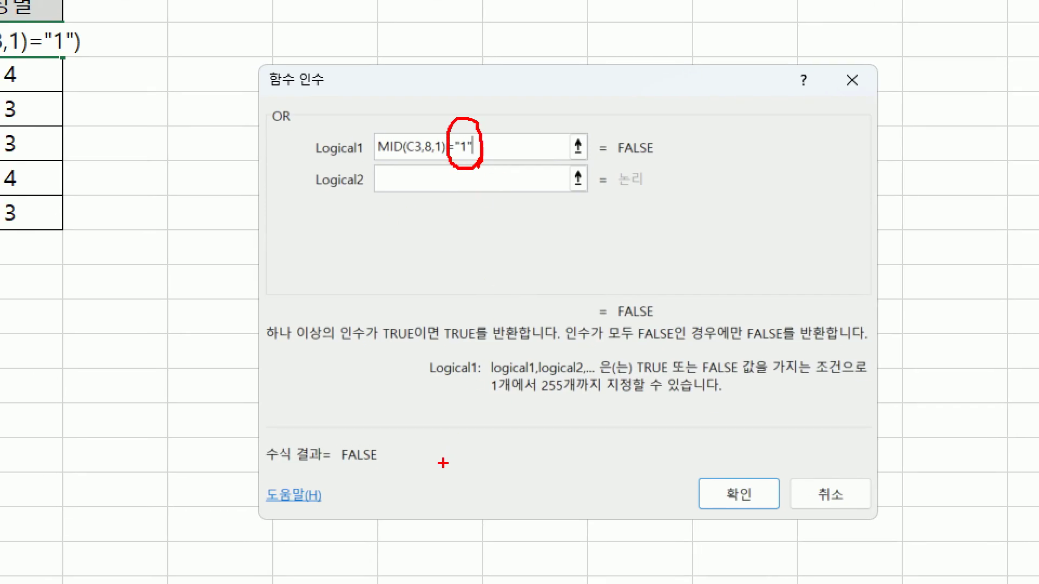
key("Escape")
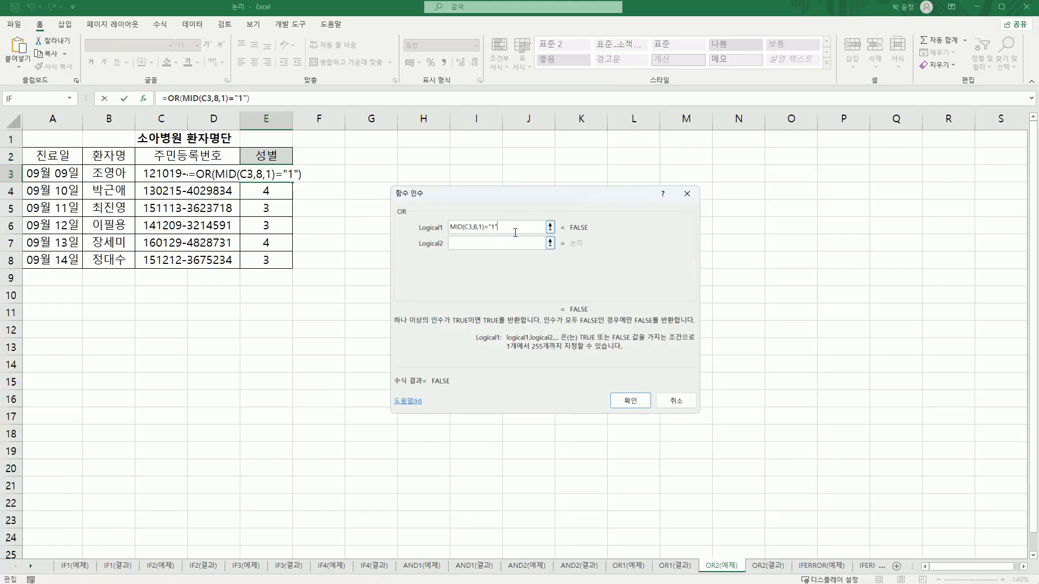
- Copy the first OR condition into the second one and change it to MID(C3,8,1)="3"
left_click_drag(514, 227, 421, 228)
key("ctrl+c")
left_click(451, 242)
key("ctrl+v")
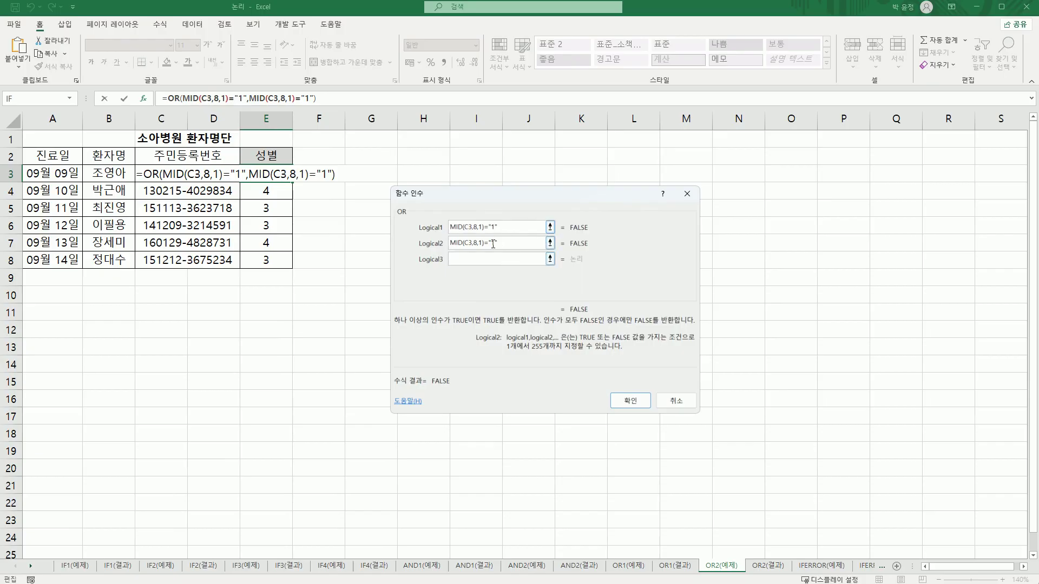
left_click_drag(493, 244, 497, 246)
type("3")
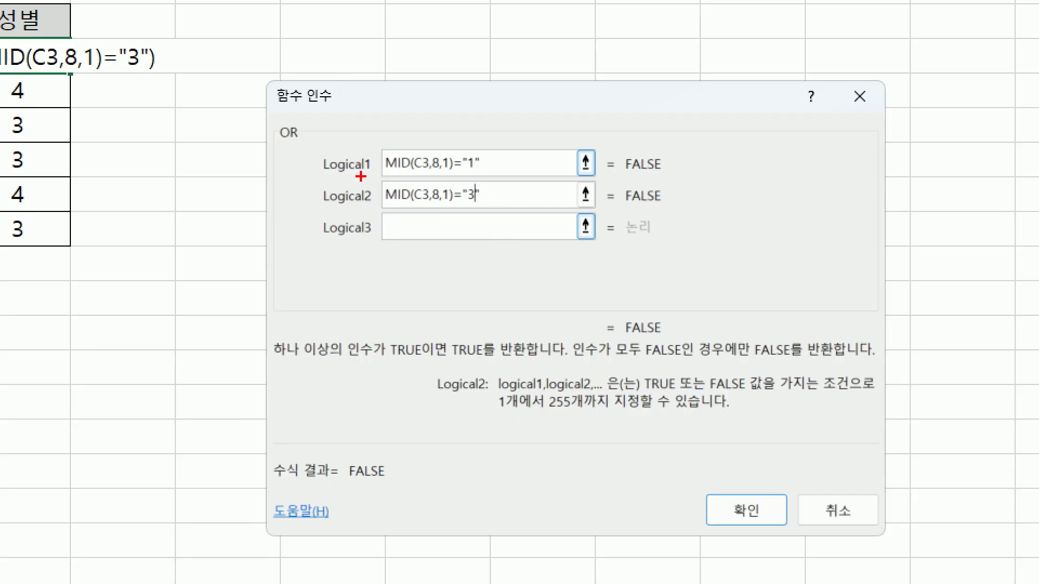
left_click_drag(369, 180, 499, 180)
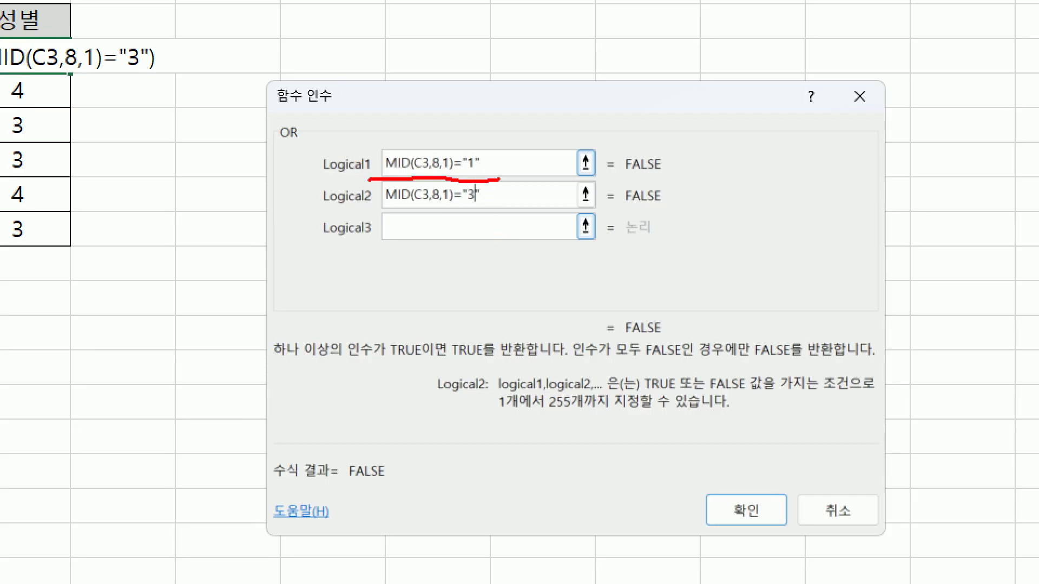
- Confirm E3's OR formula with both MID conditions and fill it down to E8
mouse_move(469, 128)
left_mouse_down()
mouse_move(474, 147)
mouse_move(497, 110)
left_mouse_up()
mouse_move(469, 250)
left_mouse_down()
mouse_move(476, 198)
mouse_move(512, 238)
left_mouse_up()
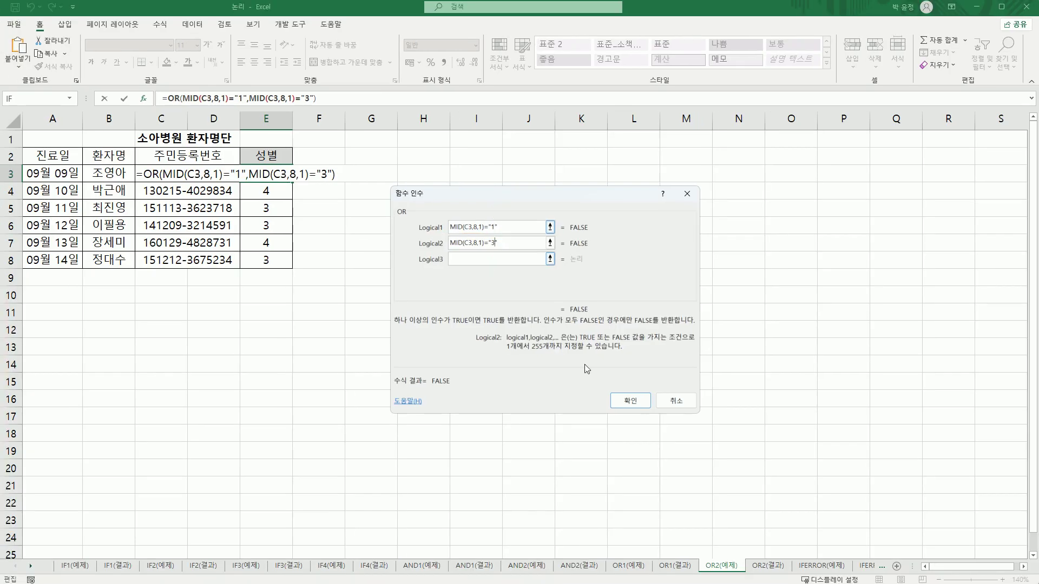
left_click(617, 401)
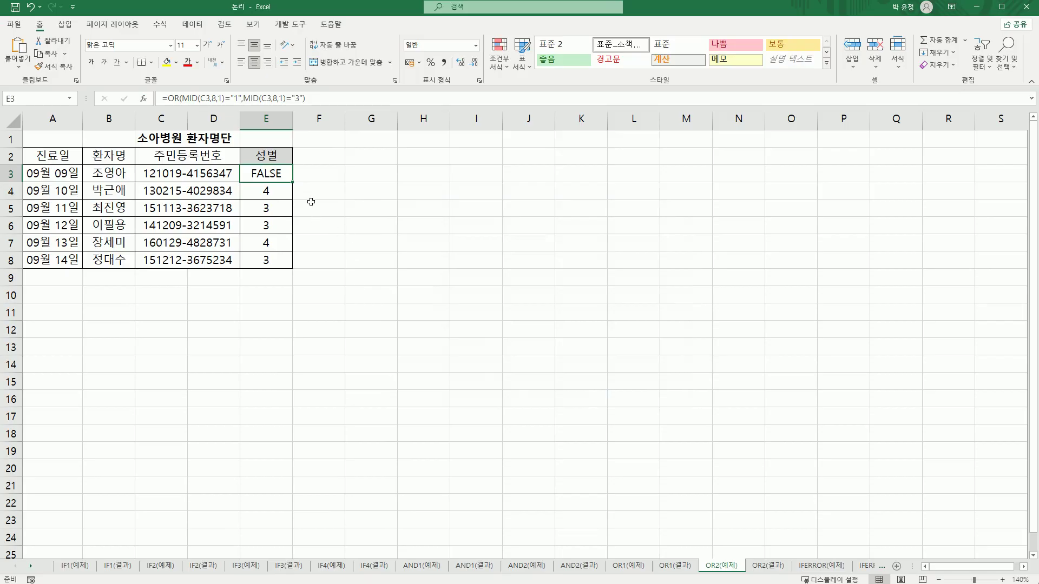
left_click_drag(294, 185, 291, 273)
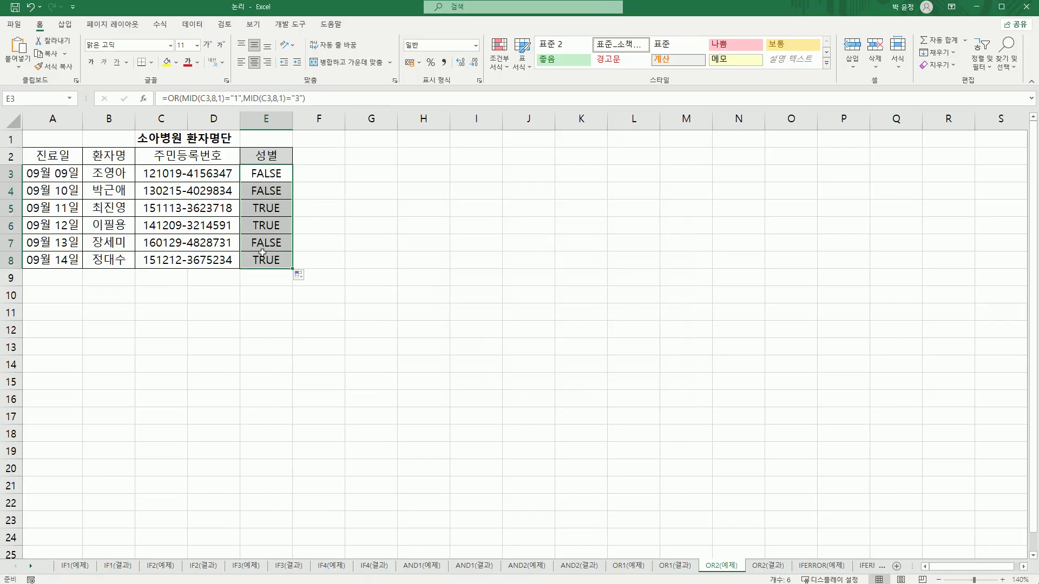
- Wrap E3's OR formula in an IF function and open the IF function's arguments
left_click(269, 178)
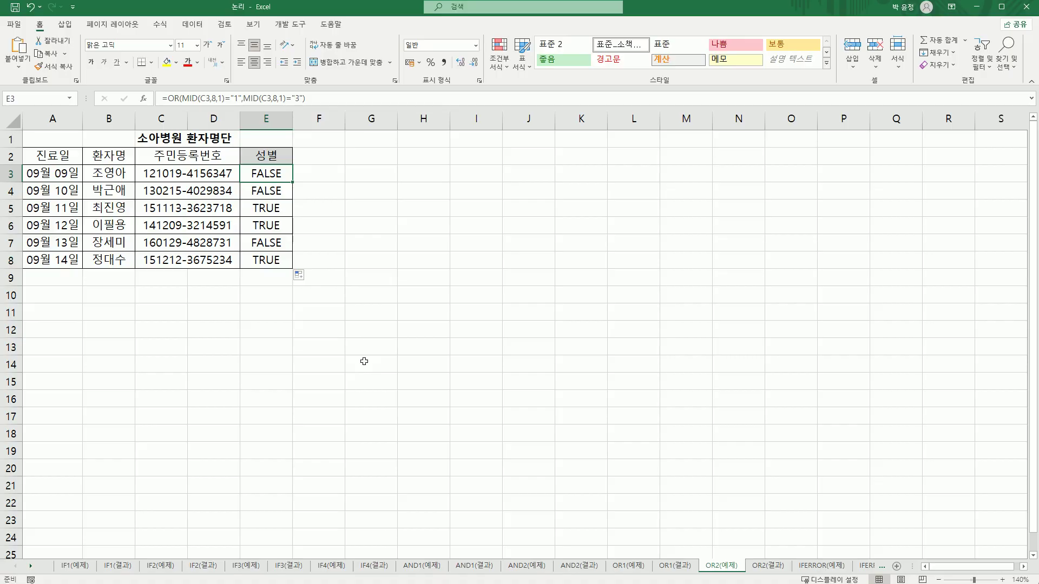
double_click(259, 172)
key("Home")
key("Right")
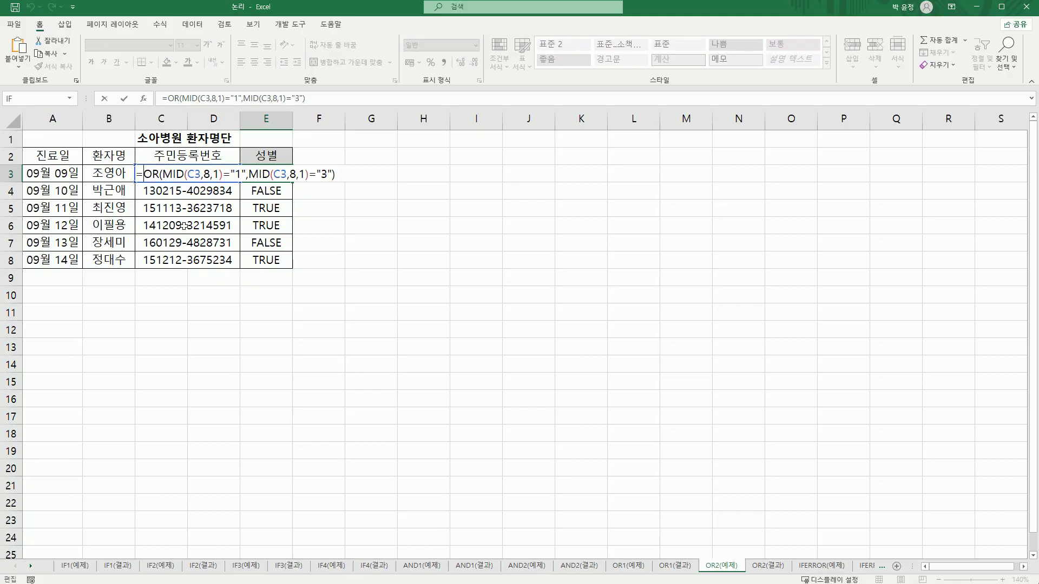
type("i")
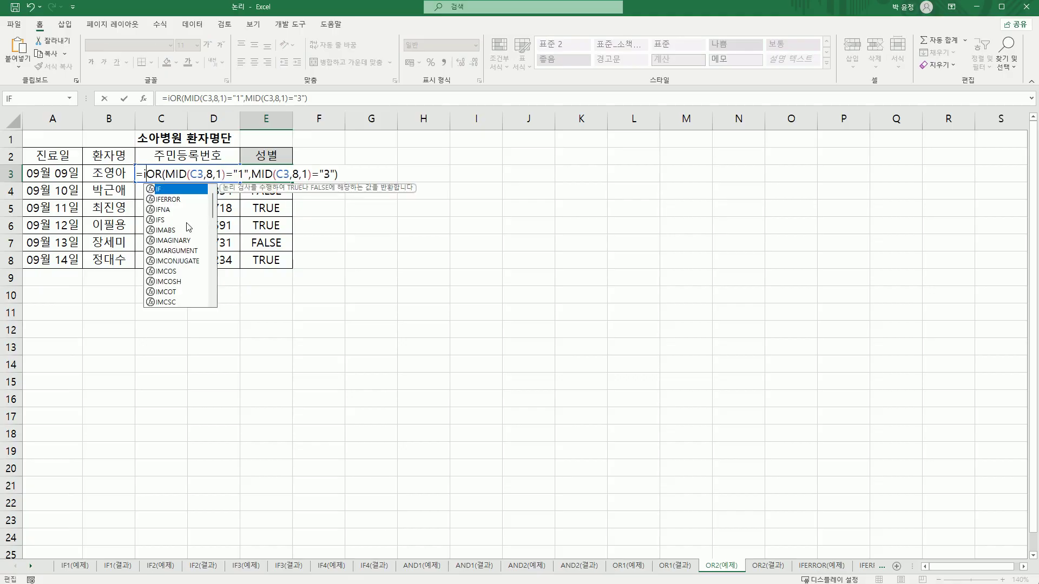
type("f")
left_click(146, 174)
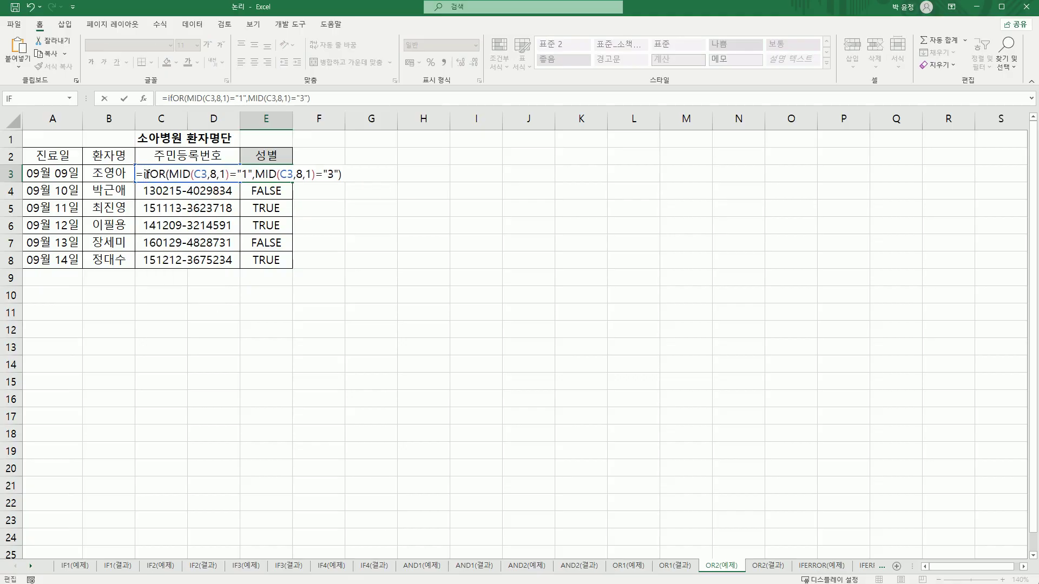
key("Delete")
key("Delete")
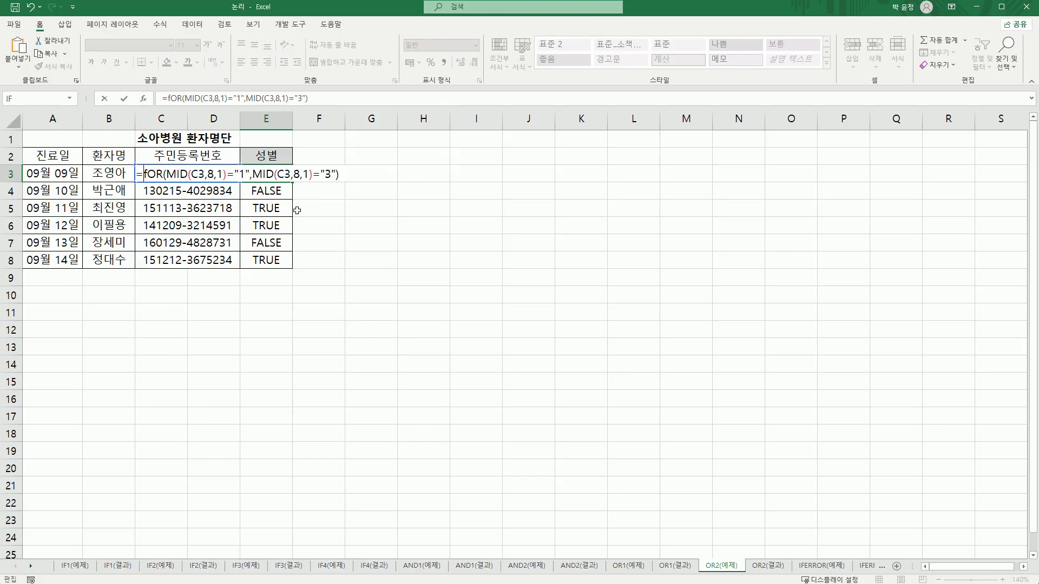
type("i")
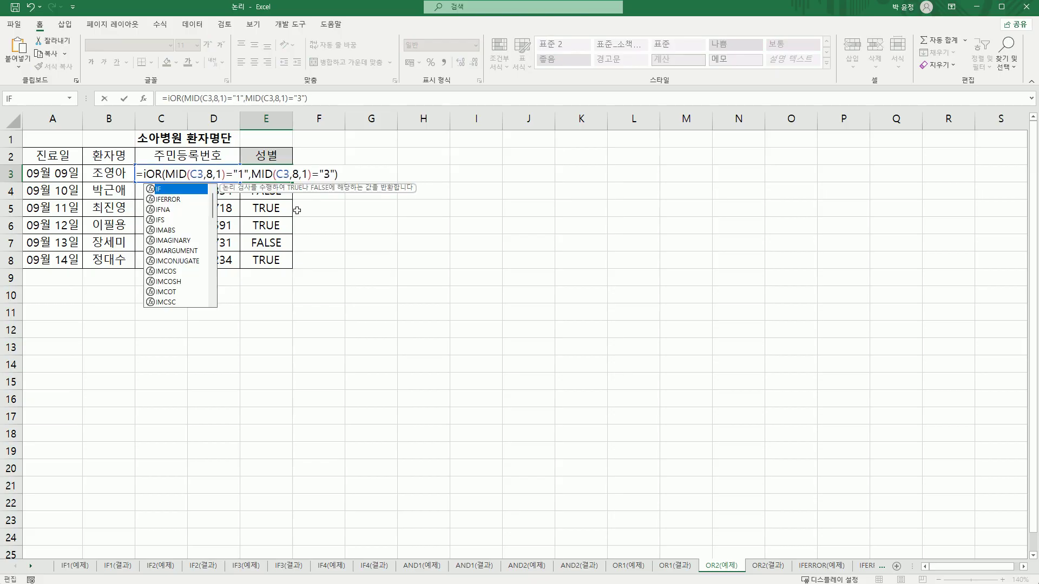
key("Tab")
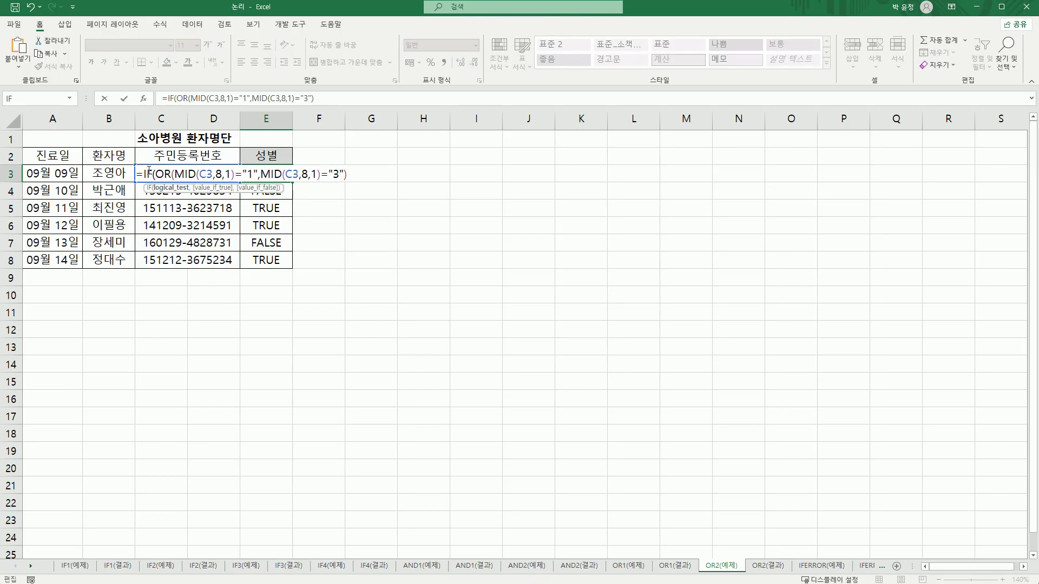
left_click(143, 98)
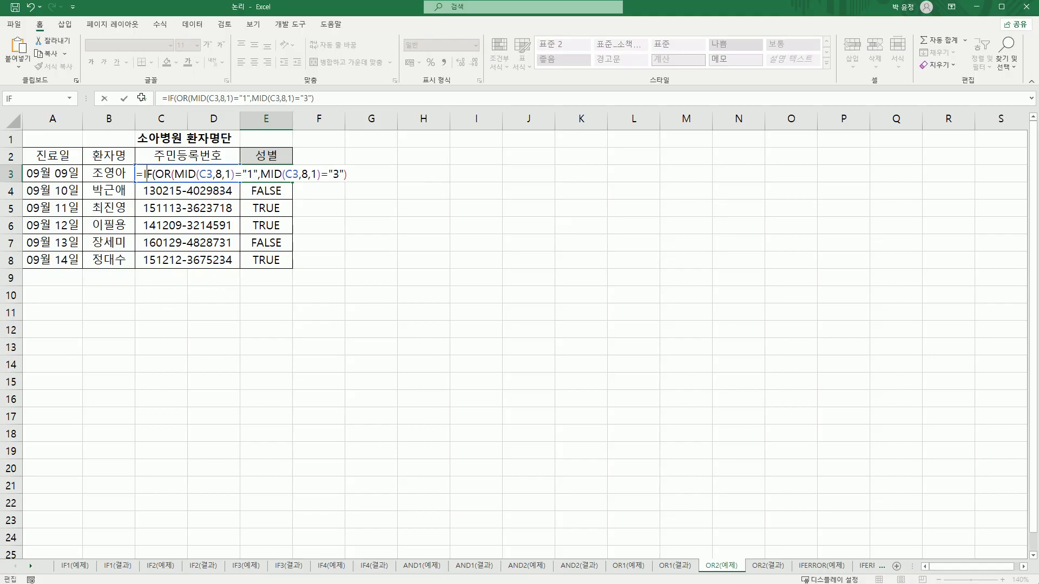
- Make E3's IF formula return "남" when true and "여" when false, and fill it down to E8
left_click(490, 259)
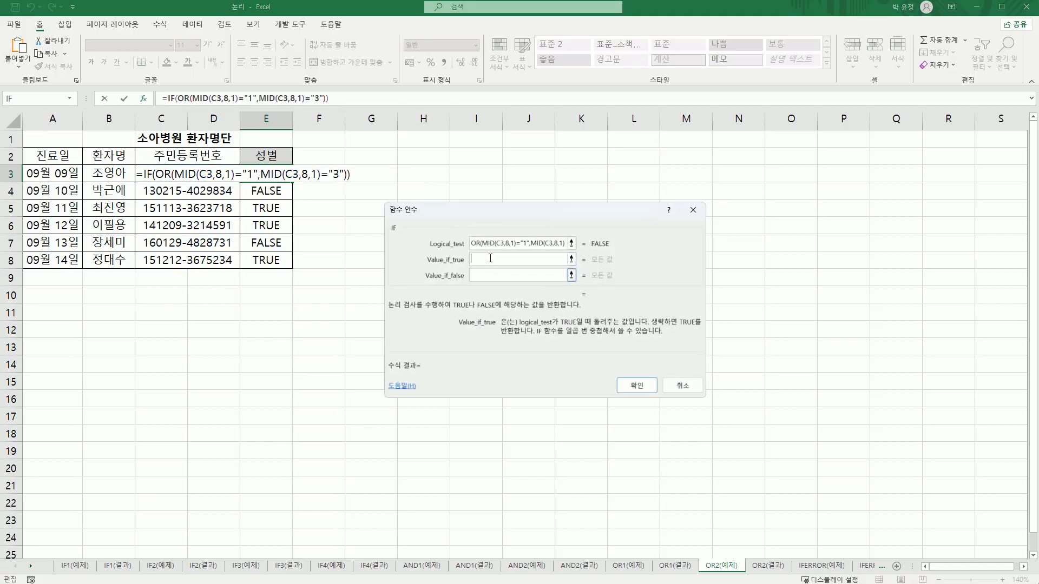
type("남")
key("Tab")
type("여")
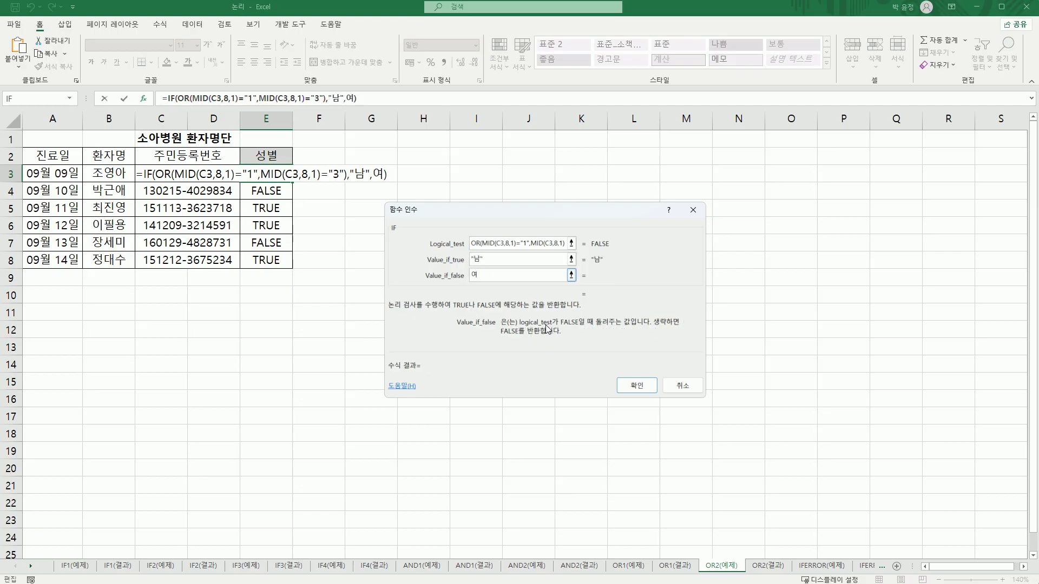
key("Tab")
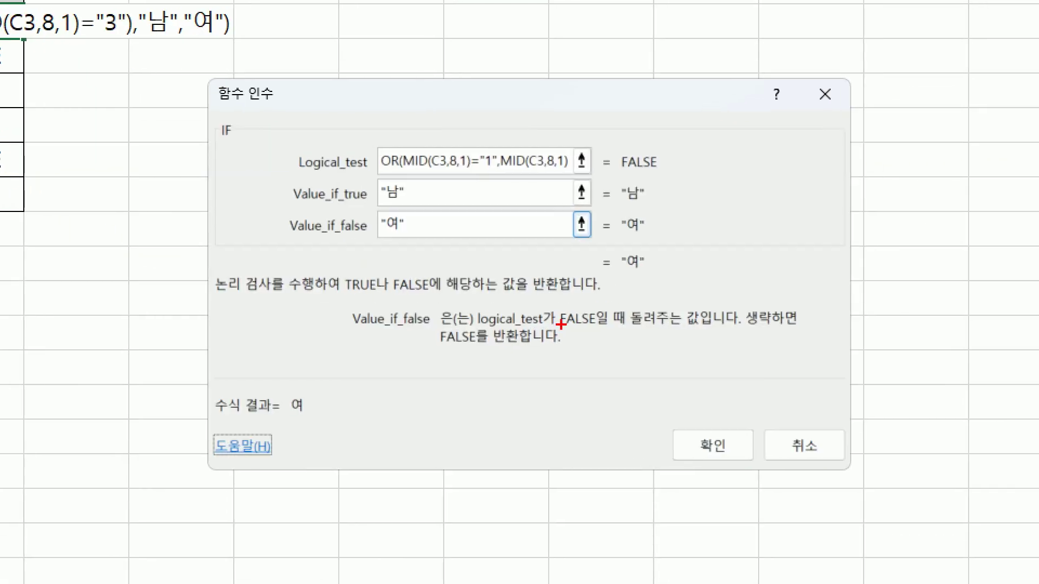
mouse_move(431, 235)
left_mouse_down()
mouse_move(360, 227)
mouse_move(412, 172)
mouse_move(409, 266)
mouse_move(401, 272)
left_mouse_up()
key("Escape")
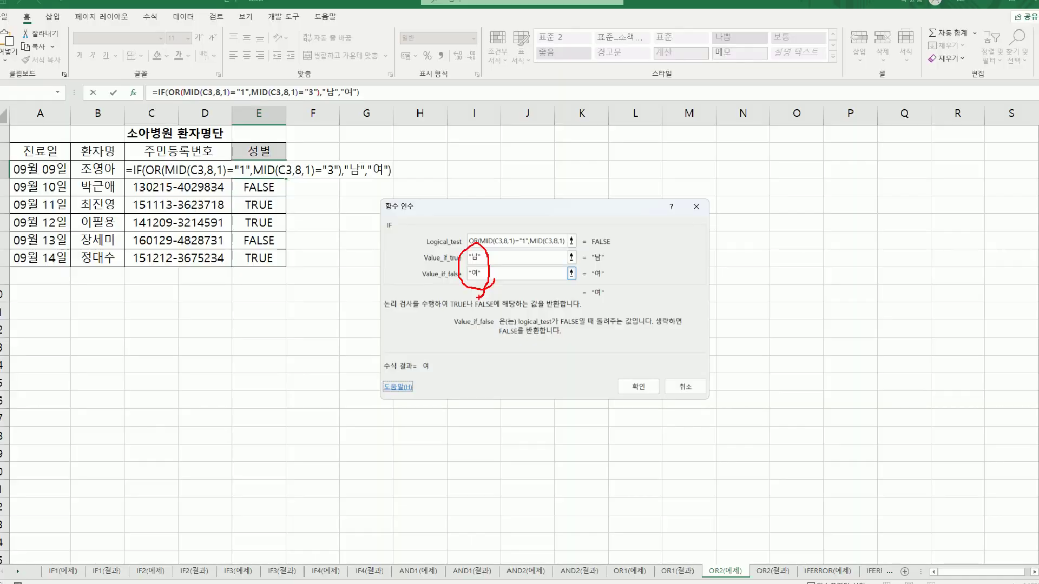
left_click(717, 451)
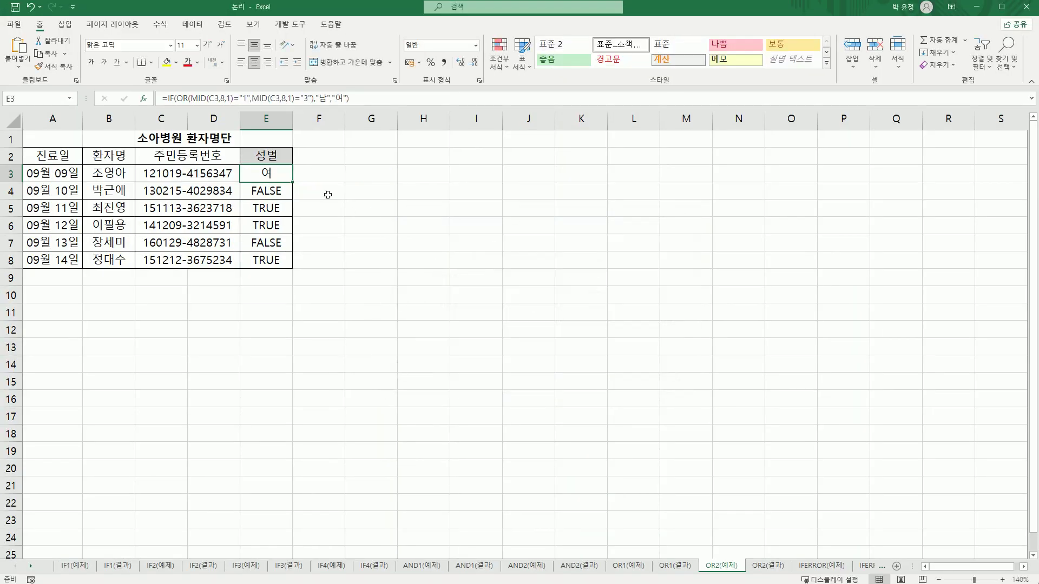
left_click_drag(293, 184, 288, 273)
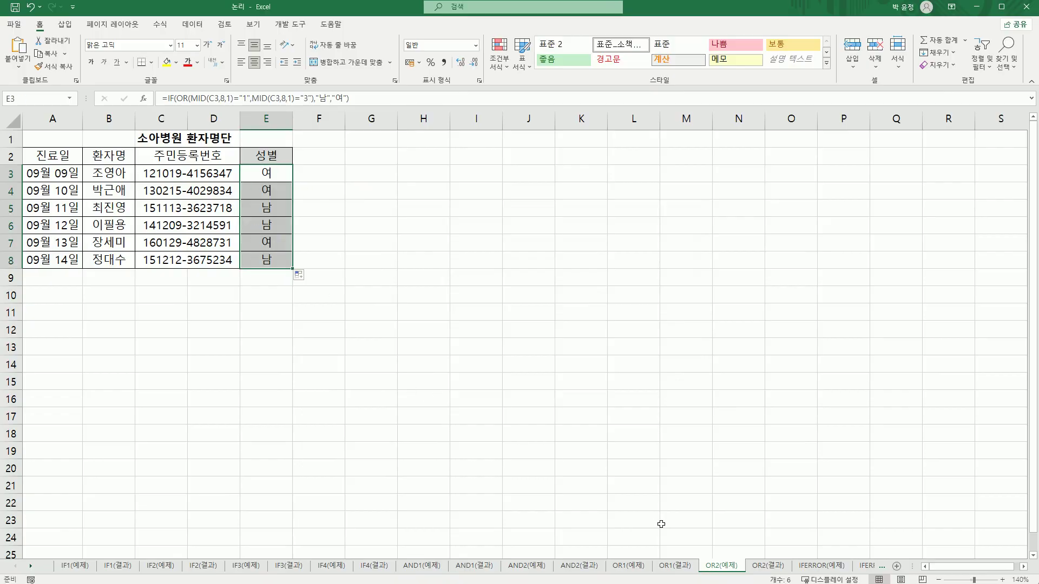
- Compare the 성별 column on OR2(예제) with the one on the OR2(결과) sheet
left_click(724, 573)
left_click(765, 573)
left_click(708, 571)
left_click(750, 575)
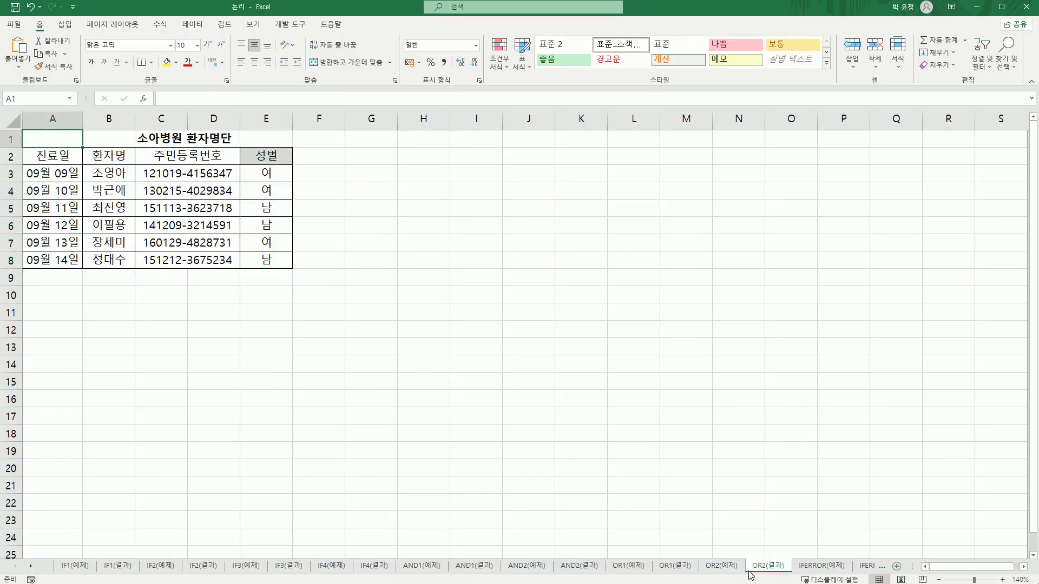
- Enter the formula =A3/B3 in C3 under 결과 값 on the IFERROR(예제) sheet
left_click(809, 573)
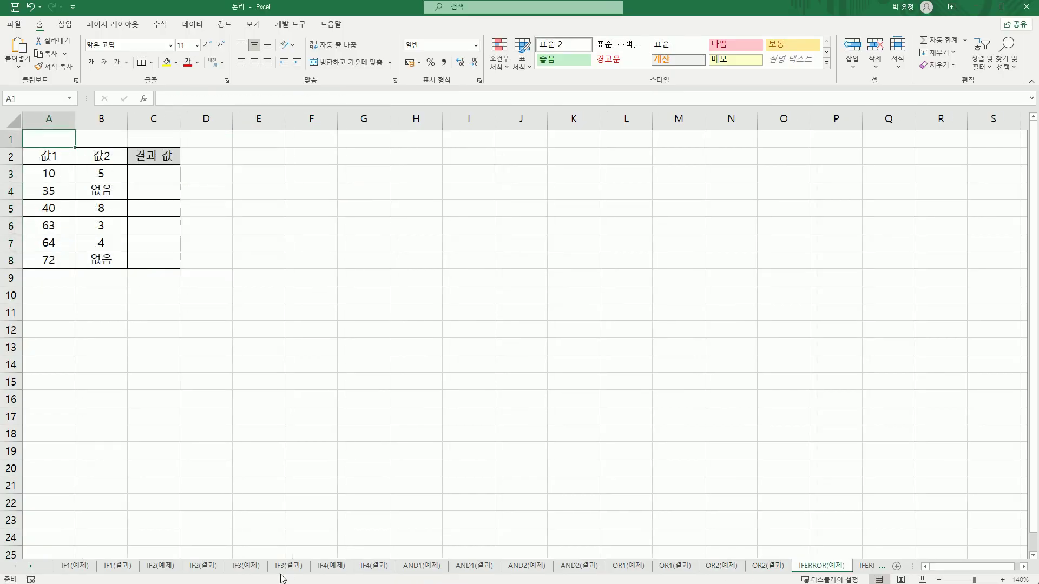
left_click(31, 568)
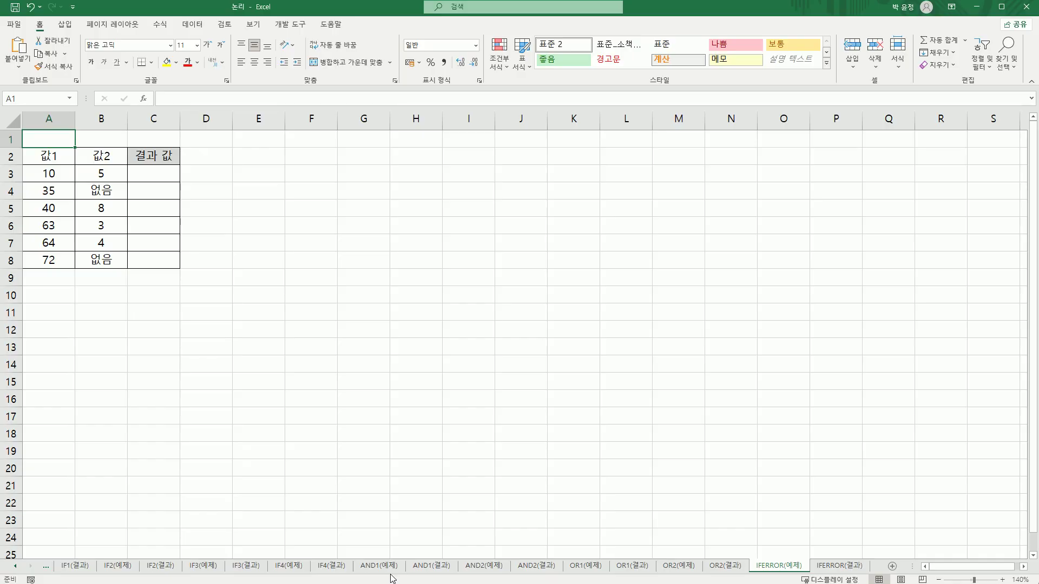
left_click(164, 174)
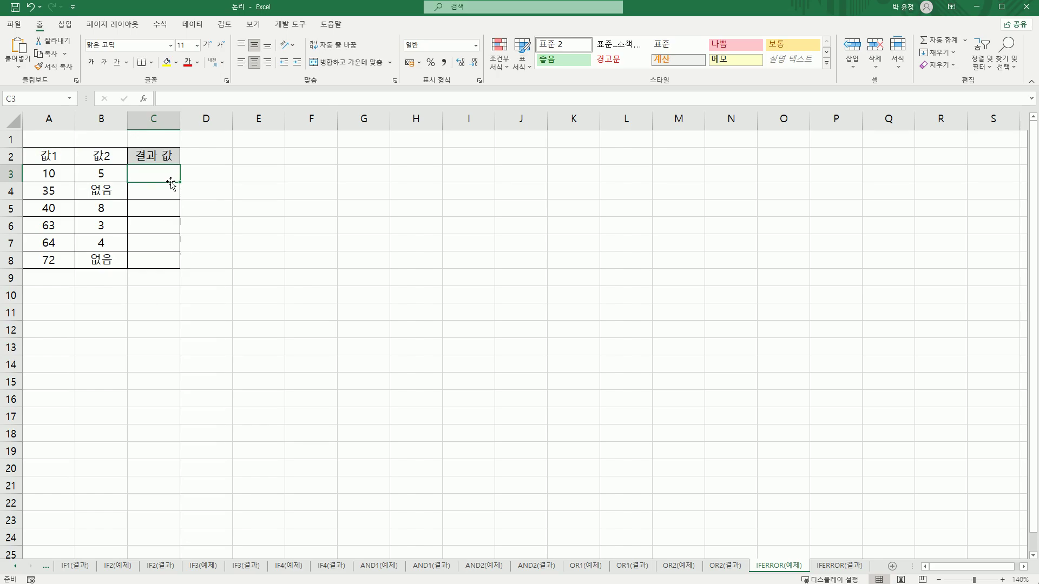
type("=")
left_click(60, 174)
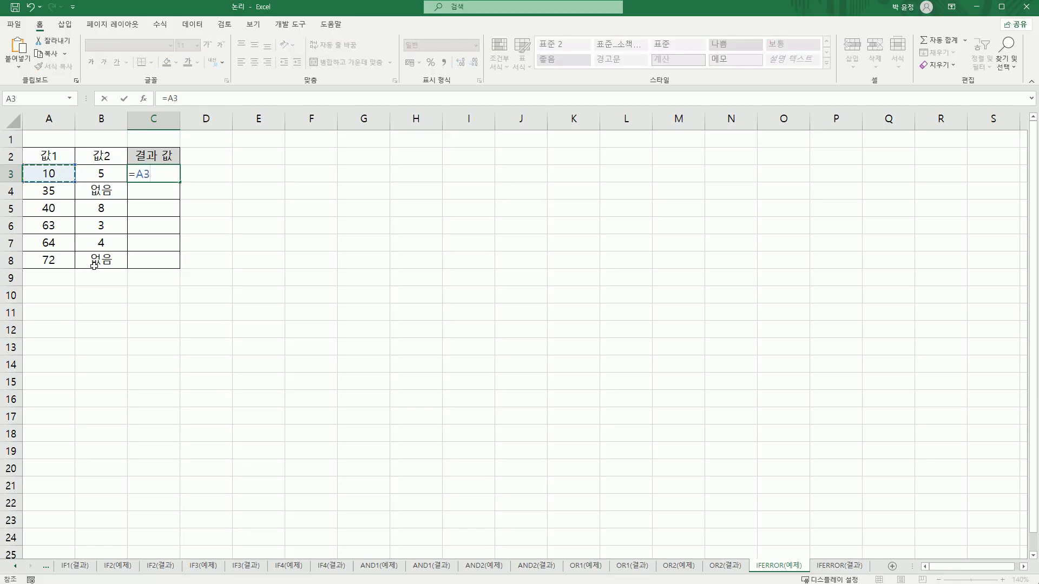
type("/")
left_click(103, 179)
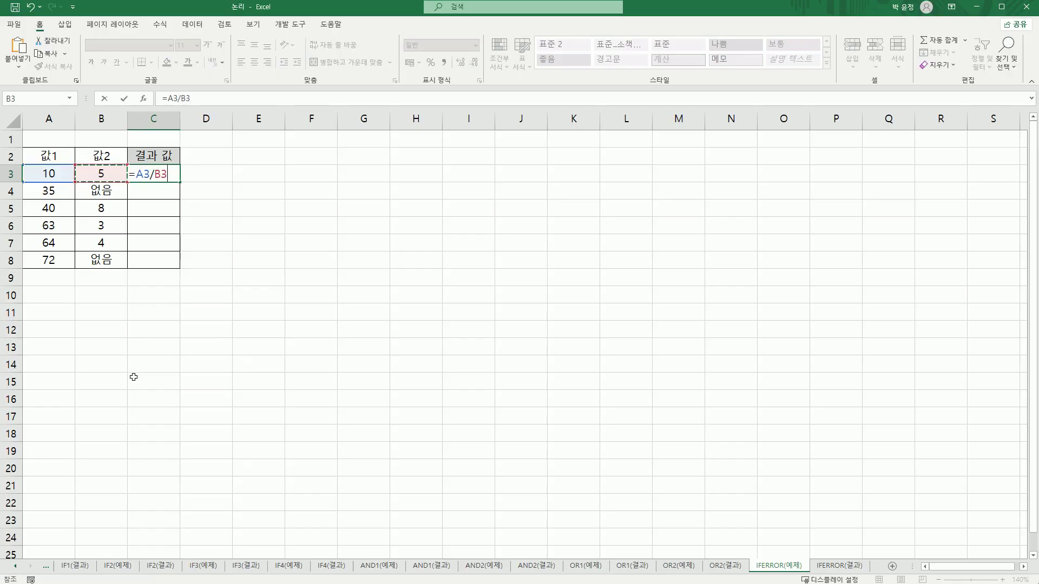
key("Return")
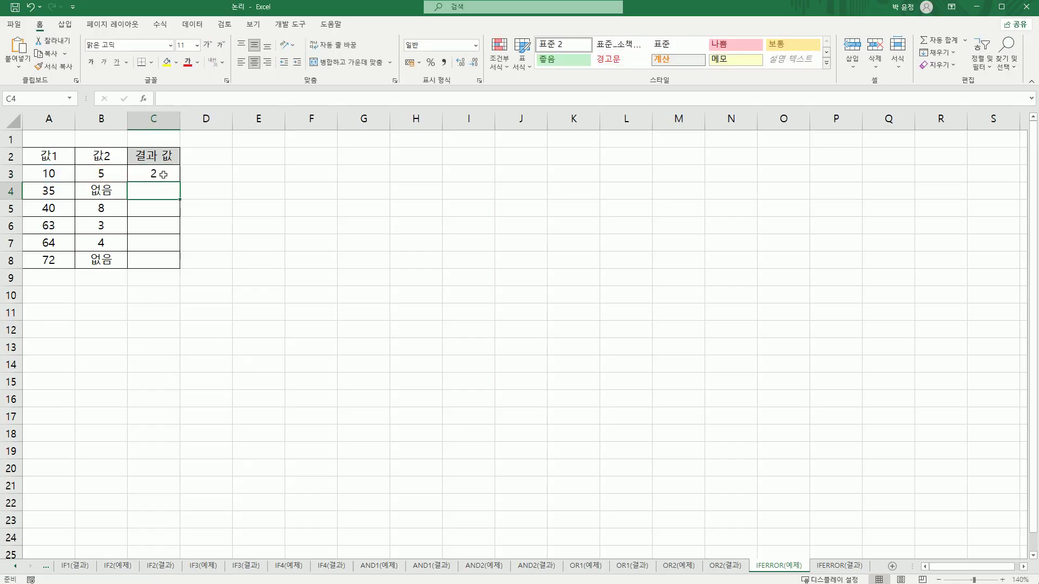
- Fill C3's division formula down to C8 and check the 값2 entries in B4 and B8
left_click(163, 174)
left_click_drag(180, 185, 174, 268)
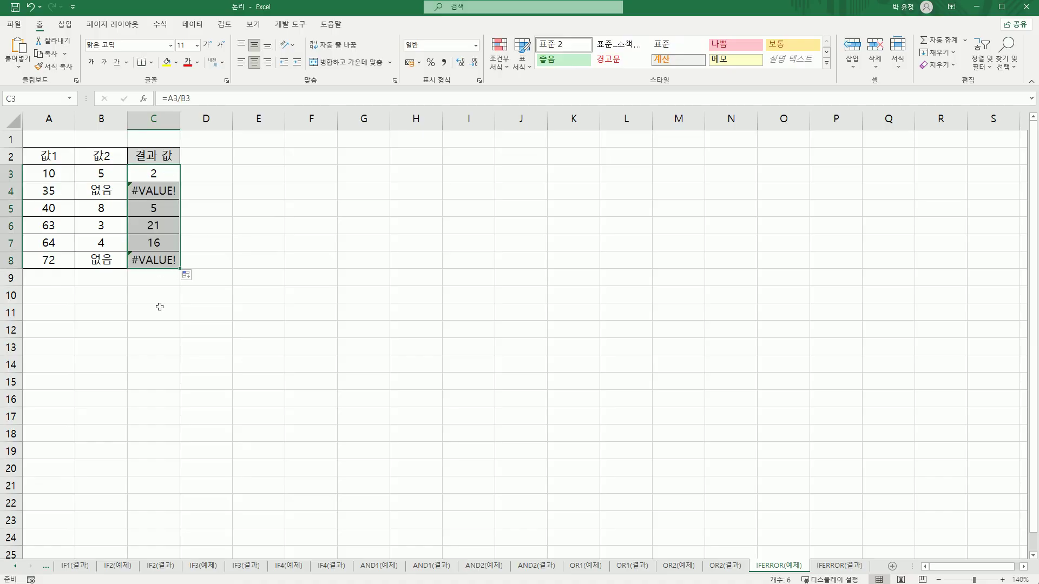
left_click(111, 192)
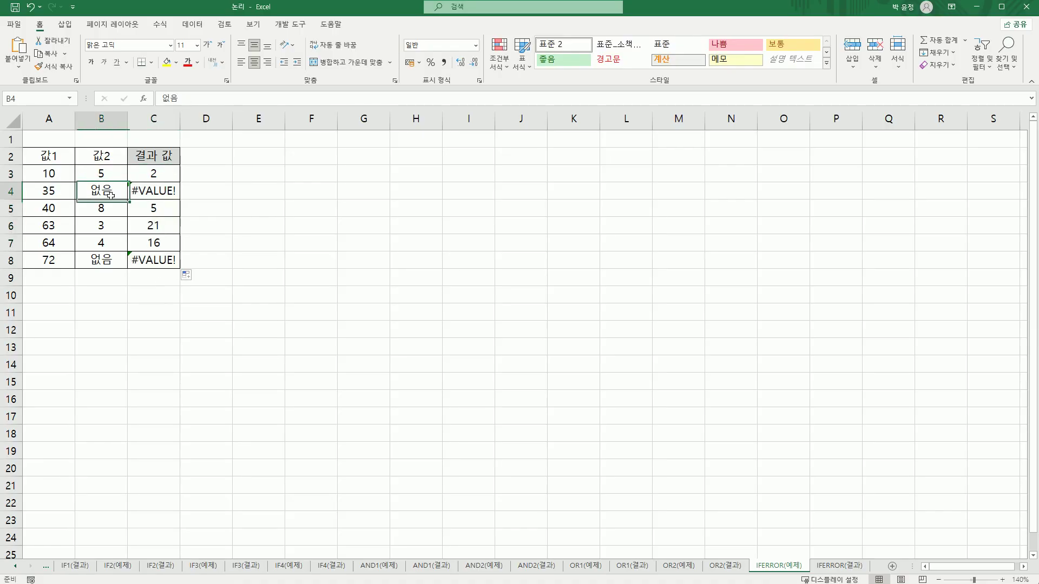
left_click(110, 258)
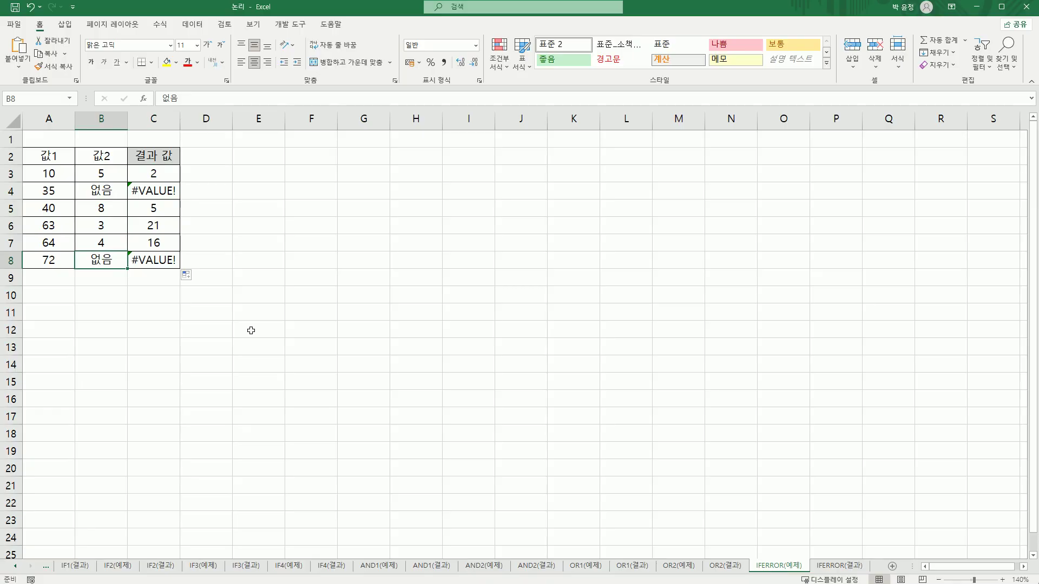
left_click(171, 203)
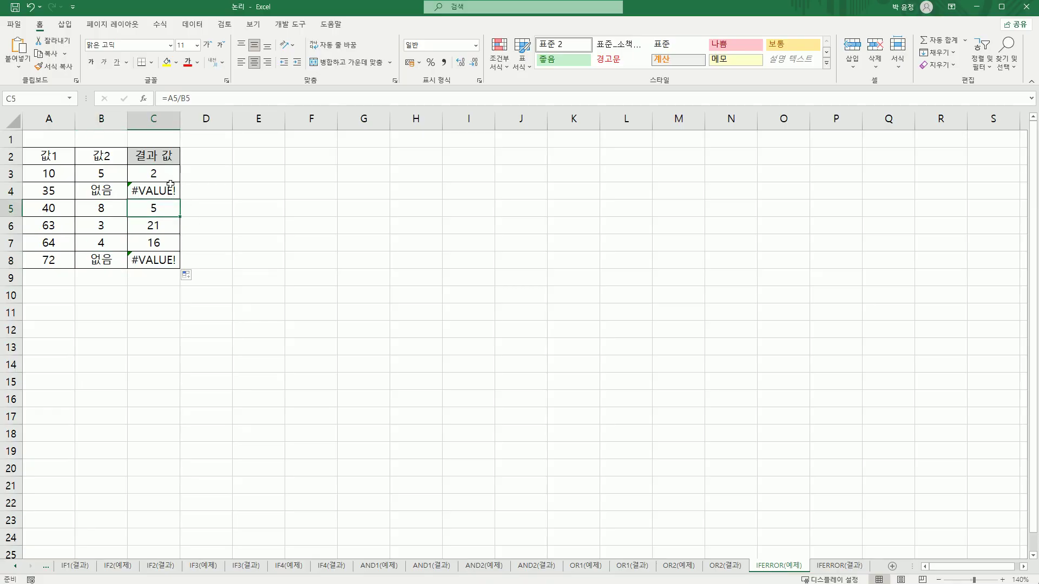
- Wrap C3's A3/B3 division in an IFERROR function and open the IFERROR function's arguments
left_click(171, 180)
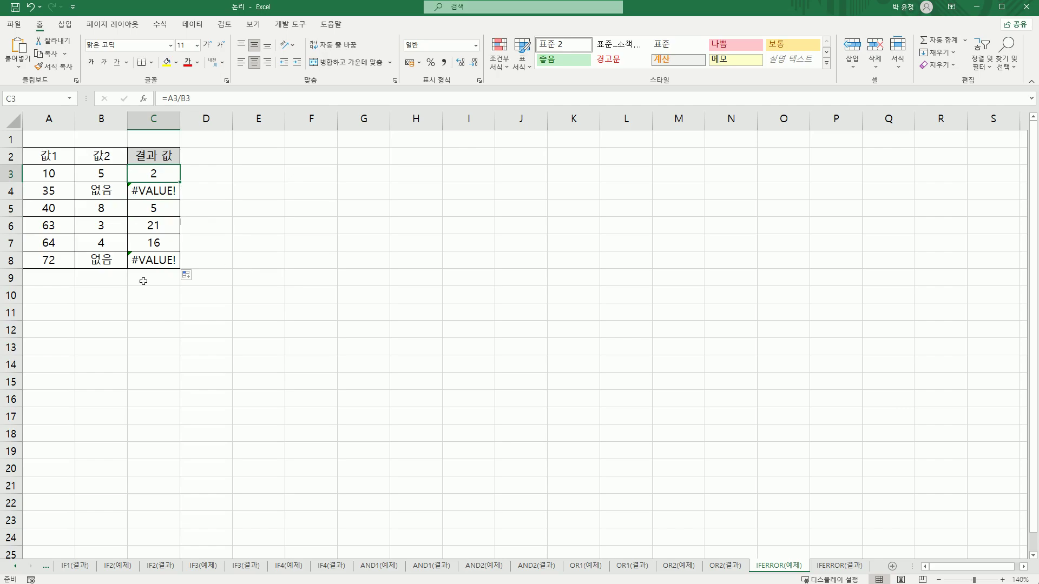
double_click(143, 174)
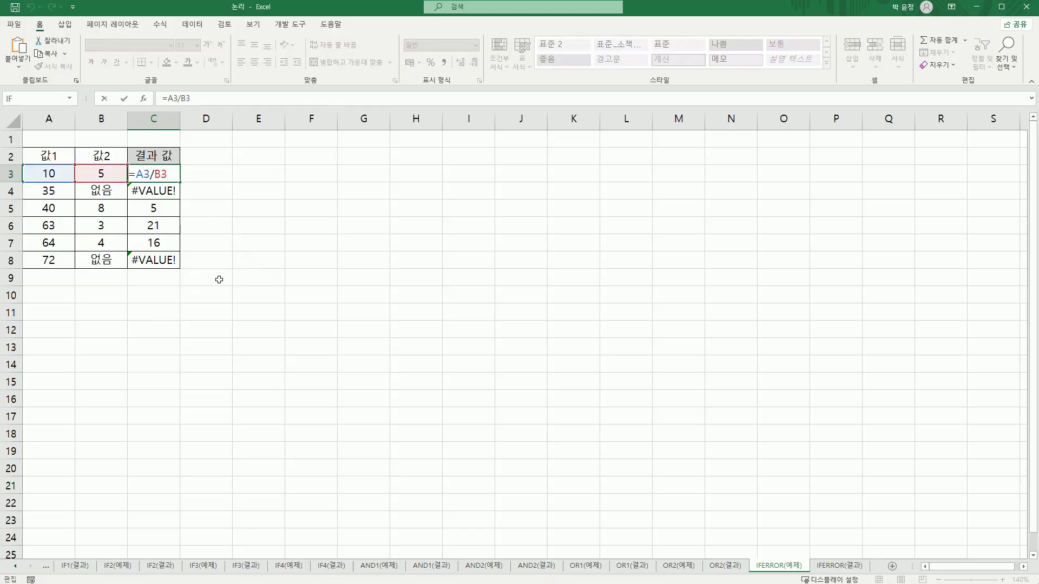
left_click(133, 172)
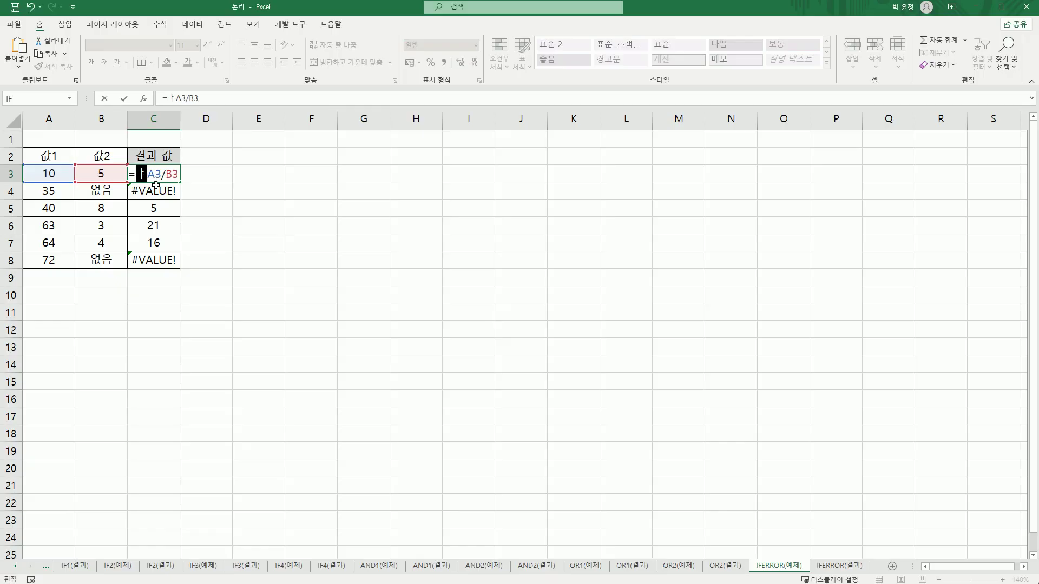
type("if")
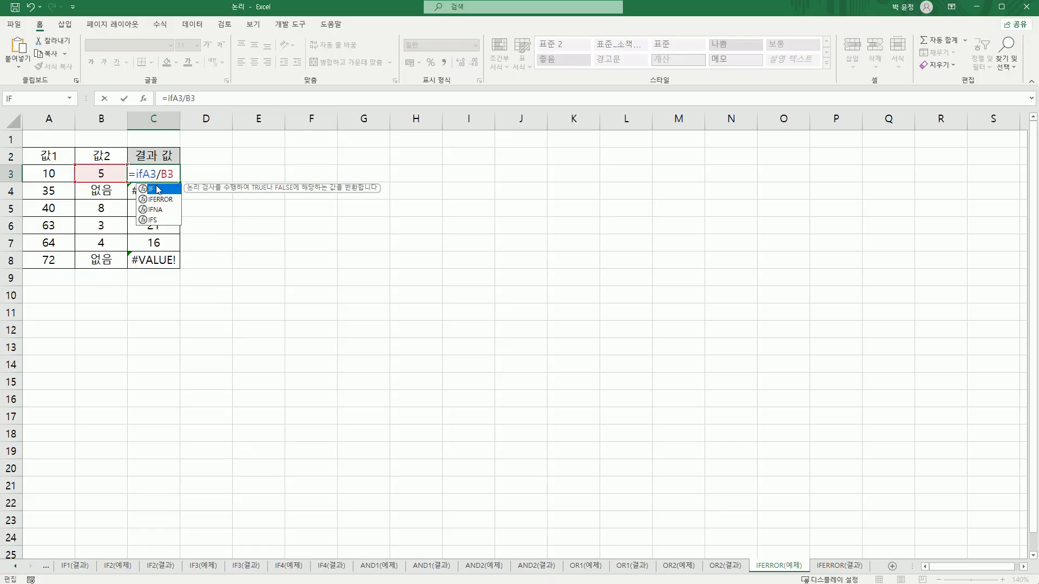
double_click(160, 199)
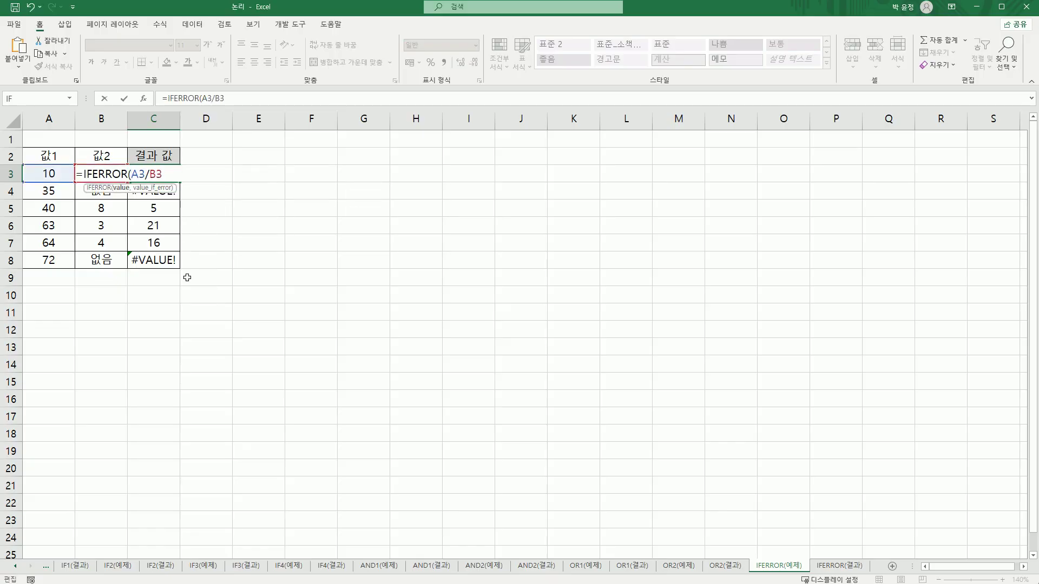
left_click(145, 101)
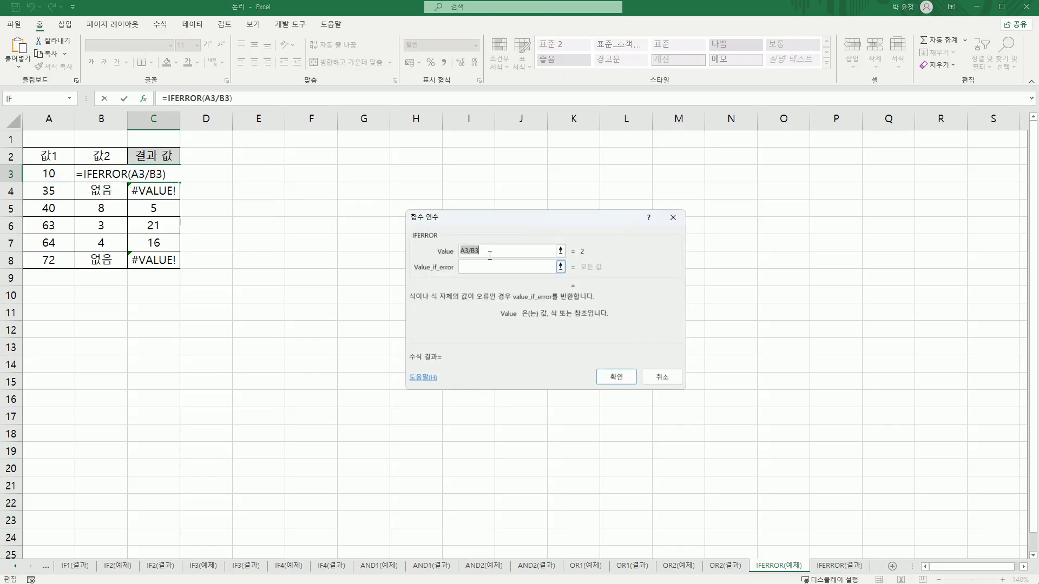
mouse_move(491, 254)
left_mouse_down()
mouse_move(451, 255)
mouse_move(447, 244)
mouse_move(469, 261)
left_mouse_up()
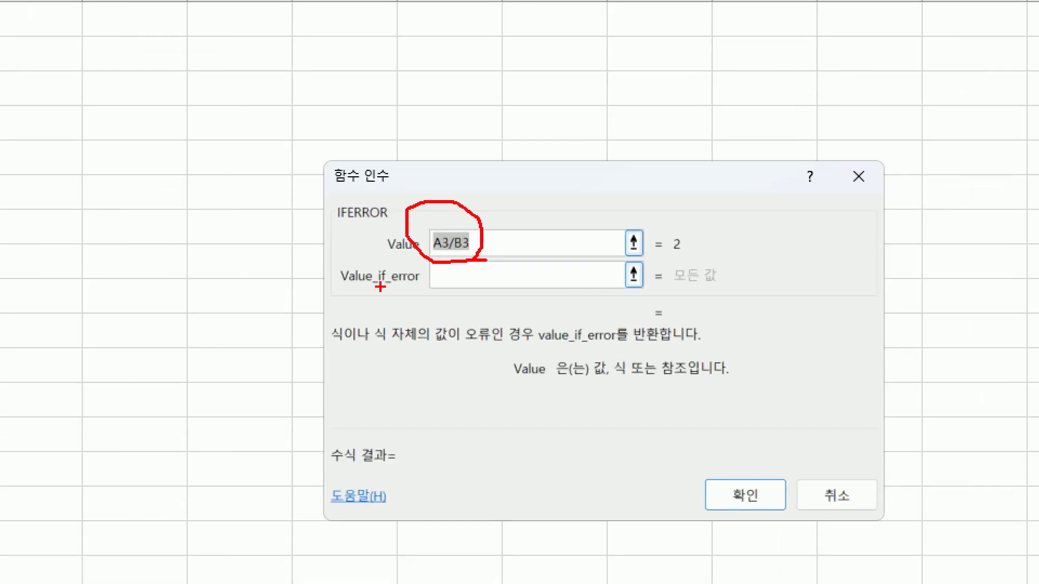
left_click_drag(380, 288, 422, 283)
left_click_drag(335, 251, 361, 226)
left_click_drag(451, 266, 451, 296)
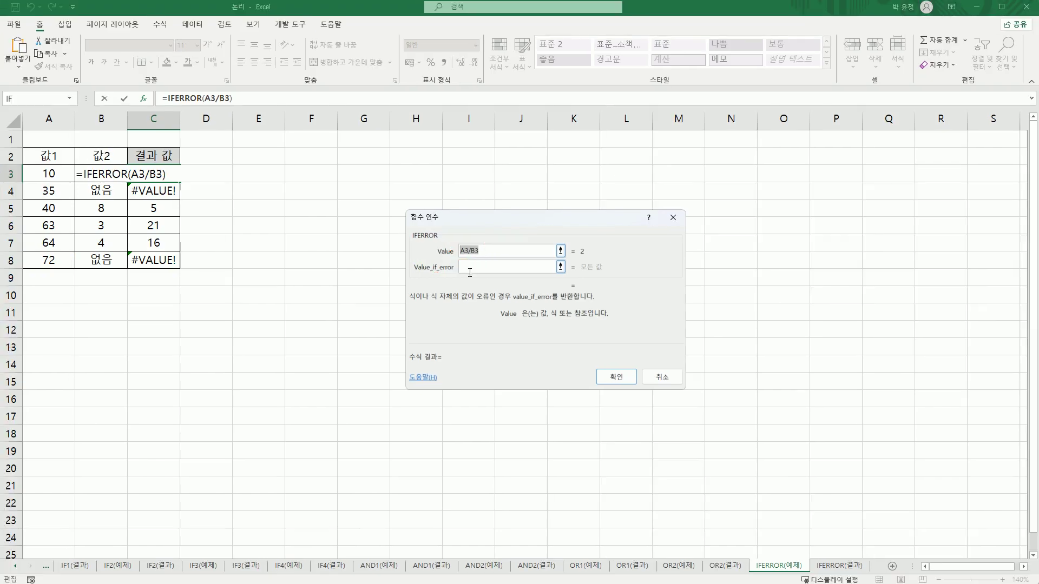
- Enter 계산오류 as the Value_if_error argument of C3's IFERROR function
left_click(448, 276)
type("r")
key("BackSpace")
type("계산오")
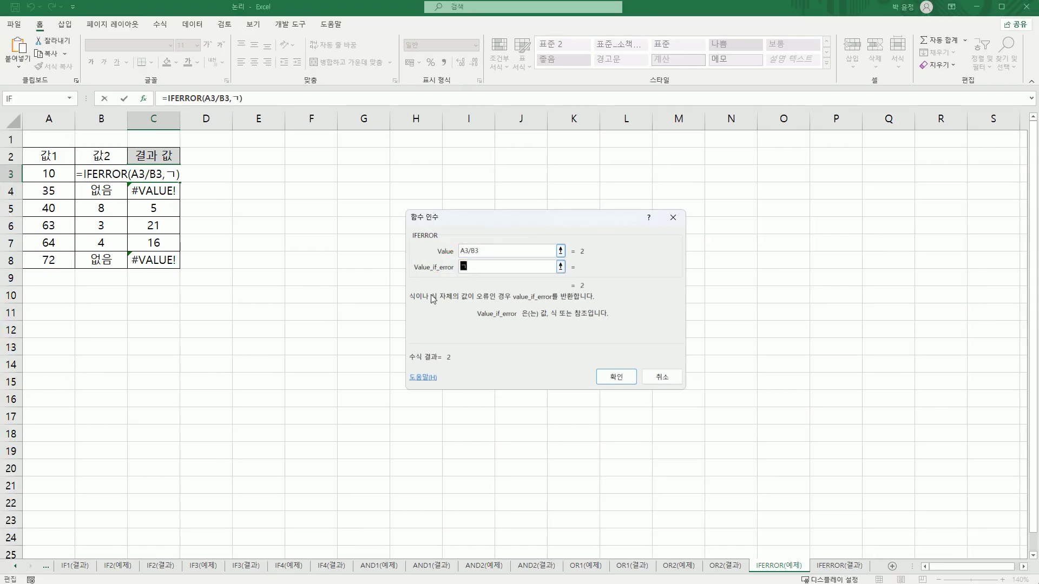
type("류")
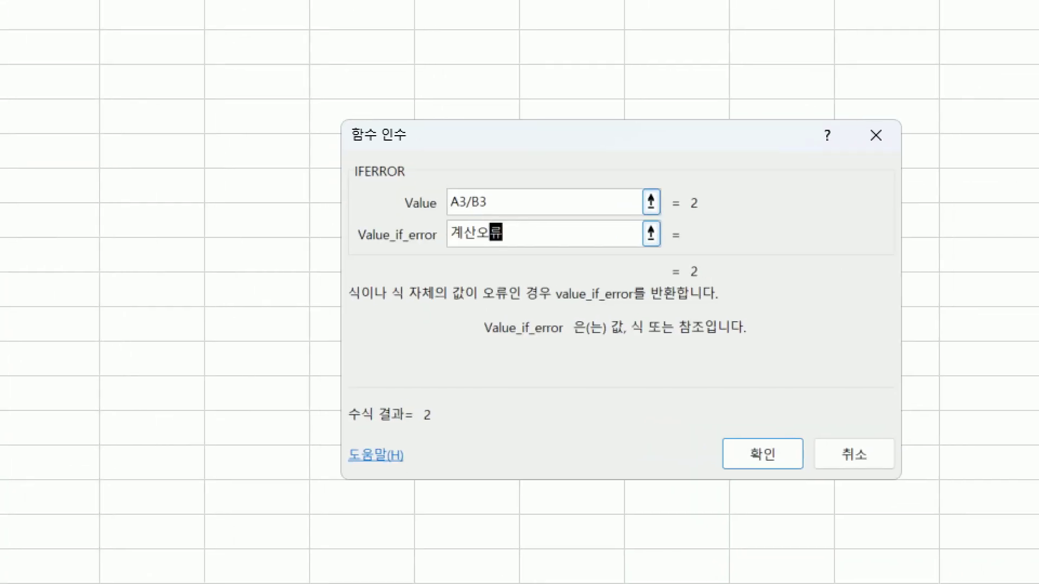
left_click_drag(521, 199, 447, 209)
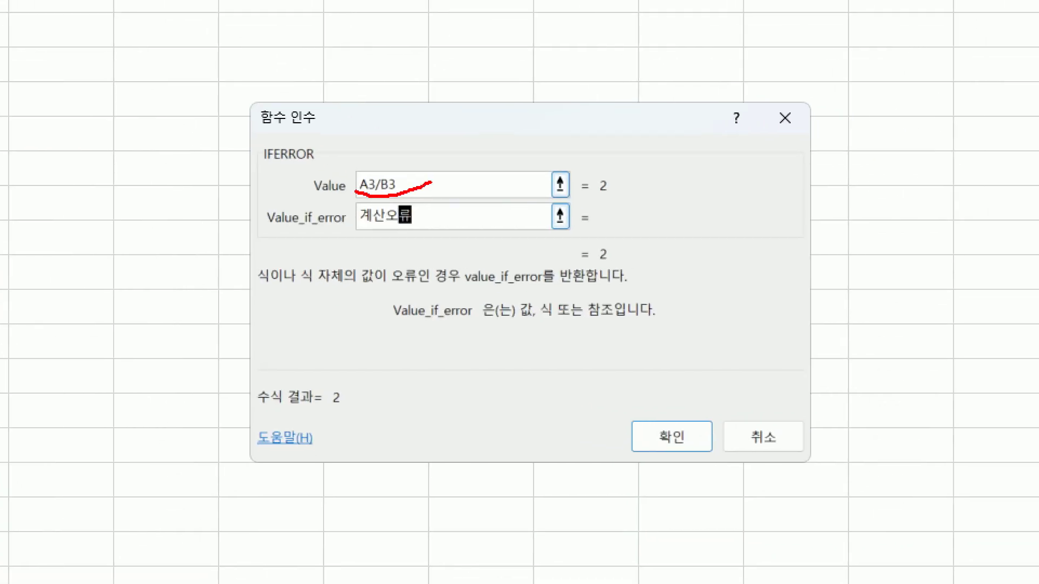
mouse_move(353, 191)
left_mouse_down()
mouse_move(406, 142)
mouse_move(403, 188)
left_mouse_up()
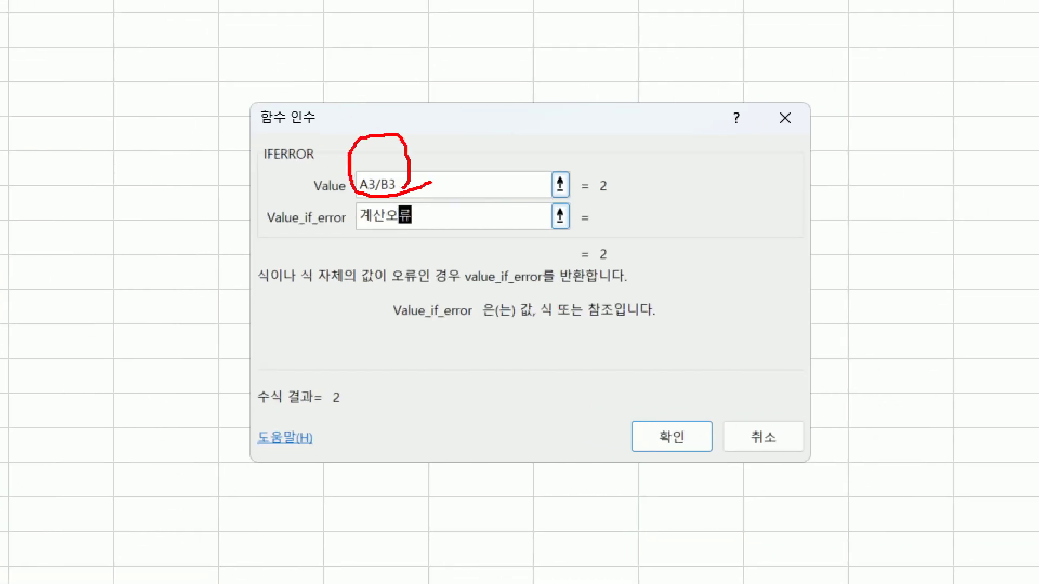
left_click(335, 227)
left_click_drag(351, 231, 432, 232)
key("Escape")
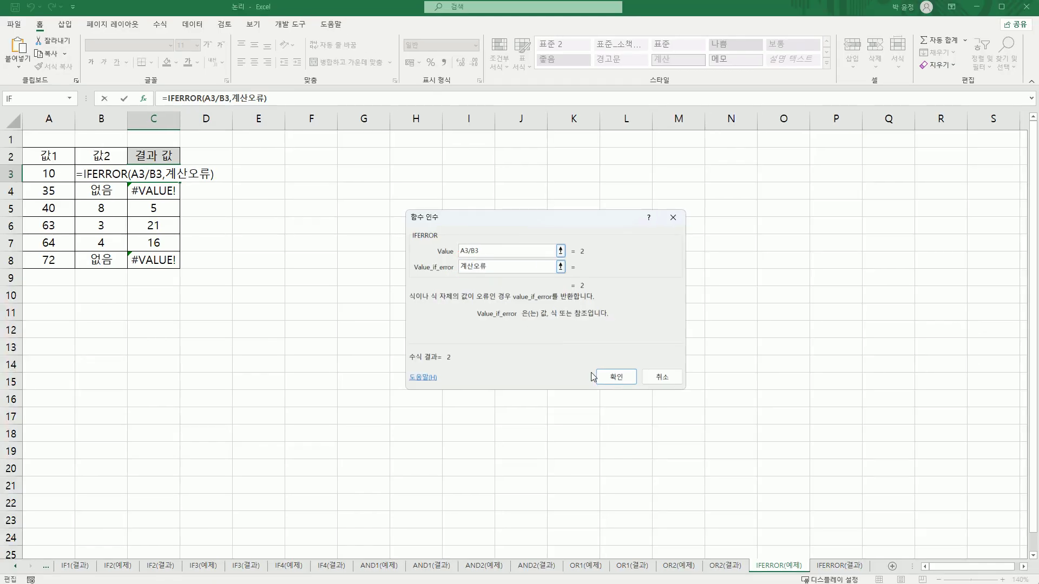
- Confirm the IFERROR formula in C3 and fill it down the 결과 값 column to C8
left_click(616, 379)
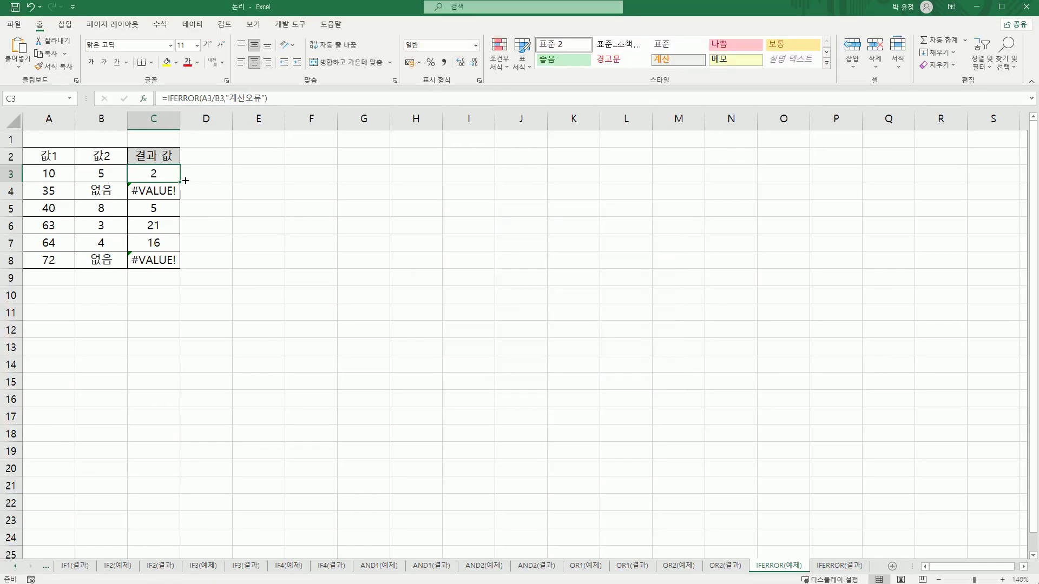
left_click_drag(181, 181, 180, 269)
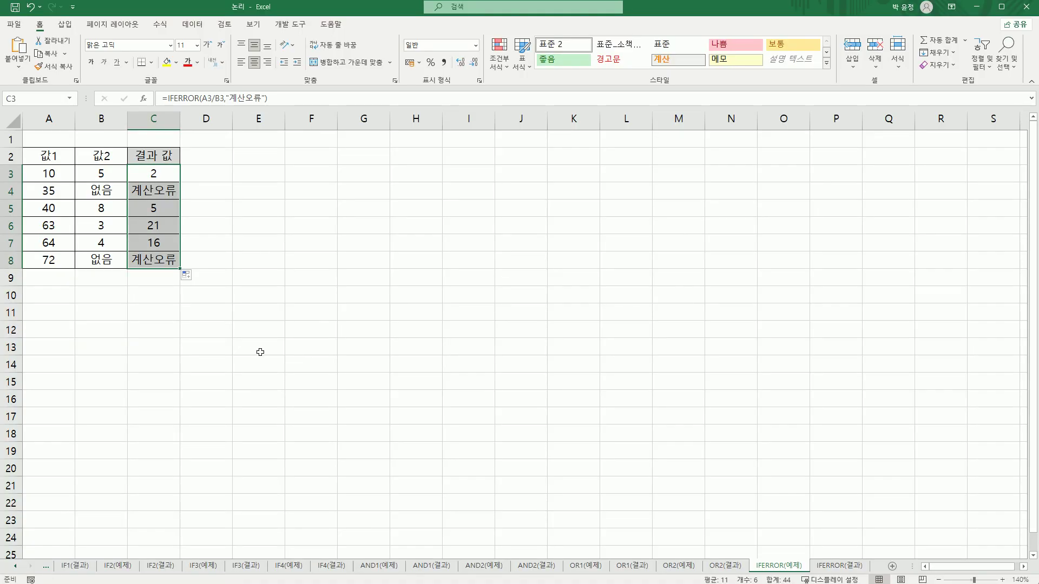
left_click(260, 352)
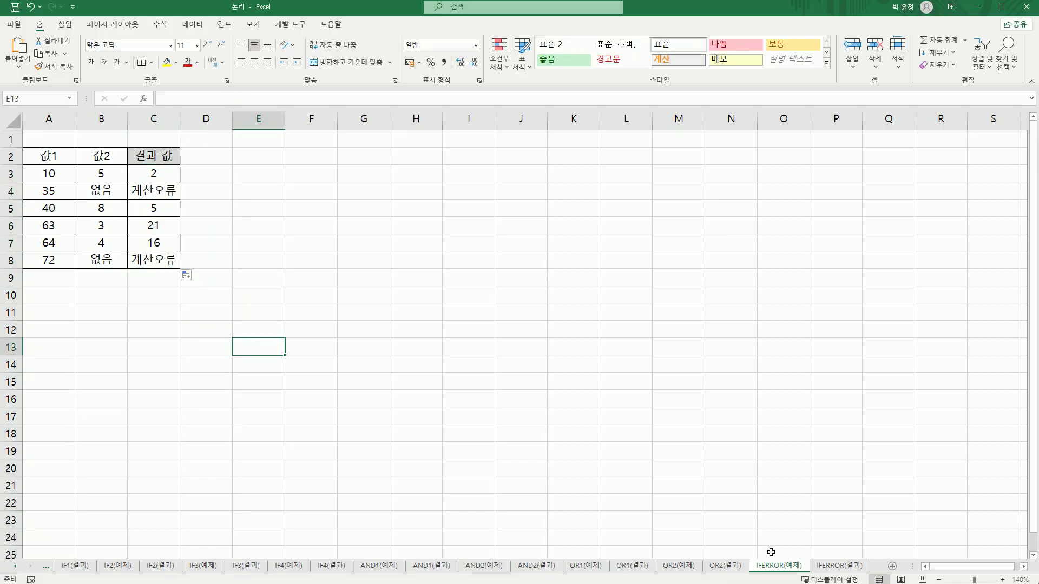
- Compare the 결과 값 column on IFERROR(예제) with the one on the IFERROR(결과) sheet
left_click(829, 571)
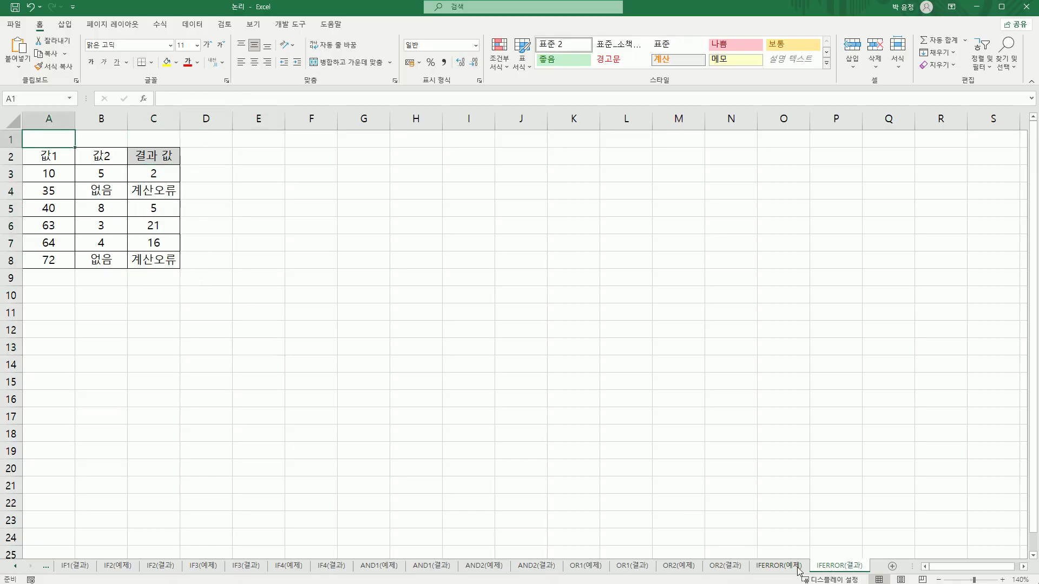
left_click(799, 568)
left_click(836, 571)
left_click(588, 465)
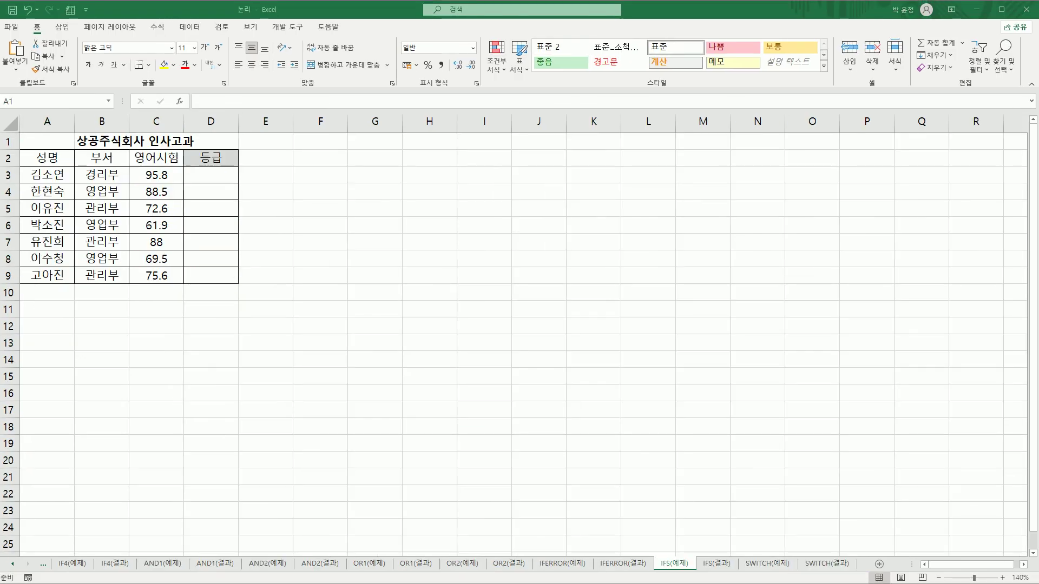
- Start an IFS function in D3 under 등급 on the IFS(예제) sheet and open its arguments beside the table
left_click(215, 182)
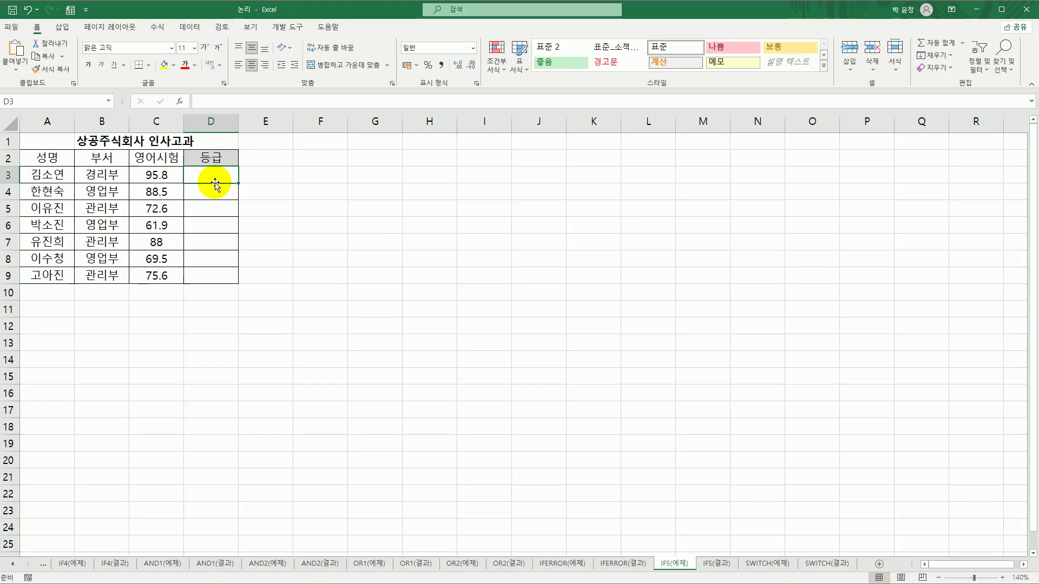
type("=")
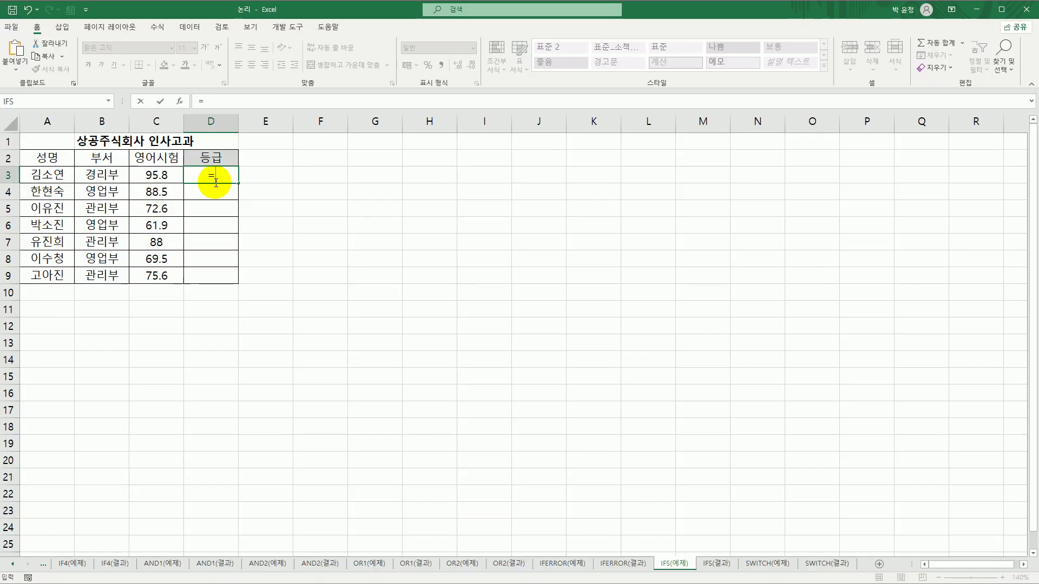
type("if")
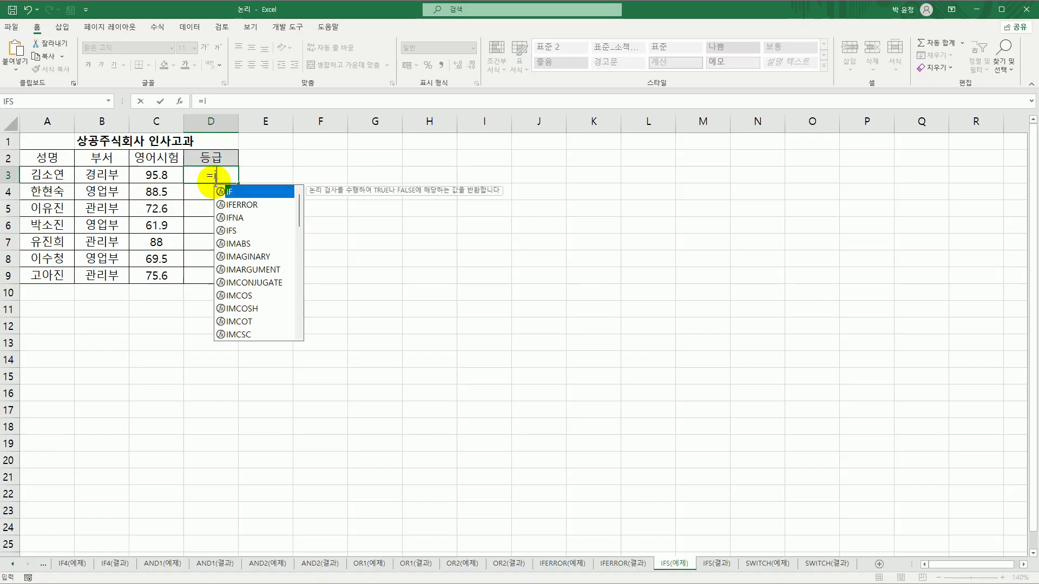
left_click(233, 231)
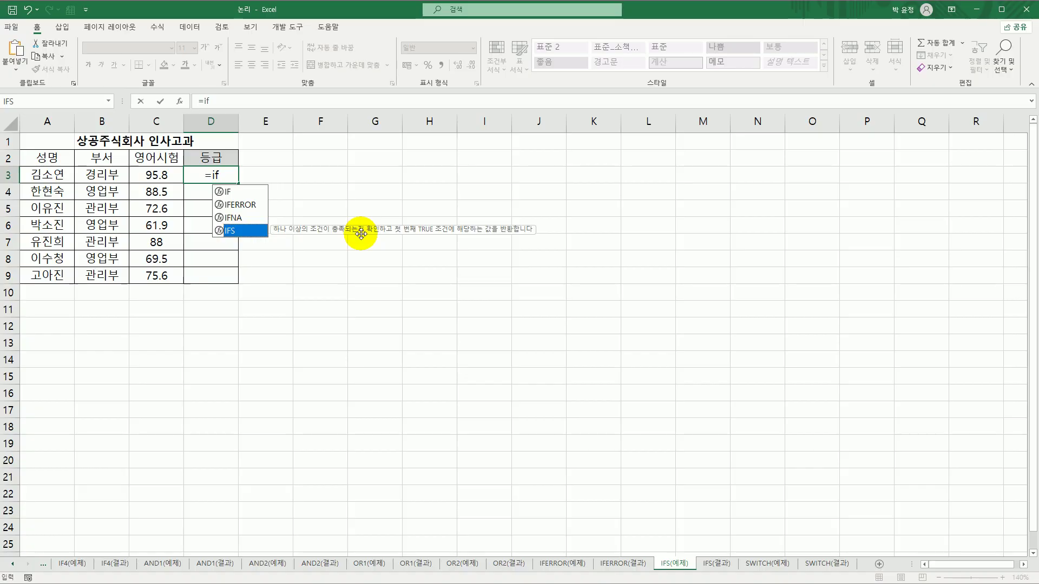
double_click(251, 235)
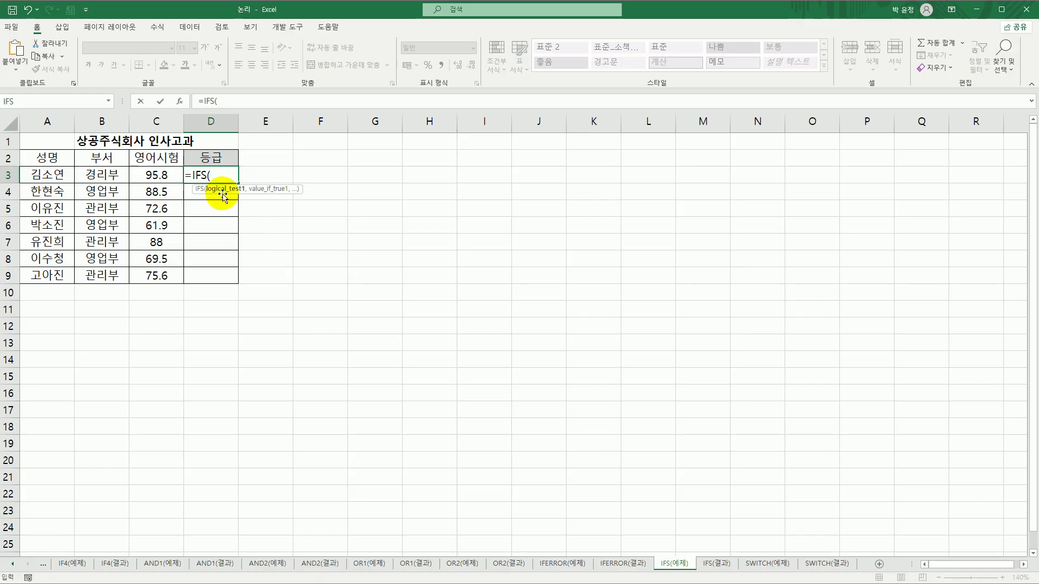
left_click(180, 102)
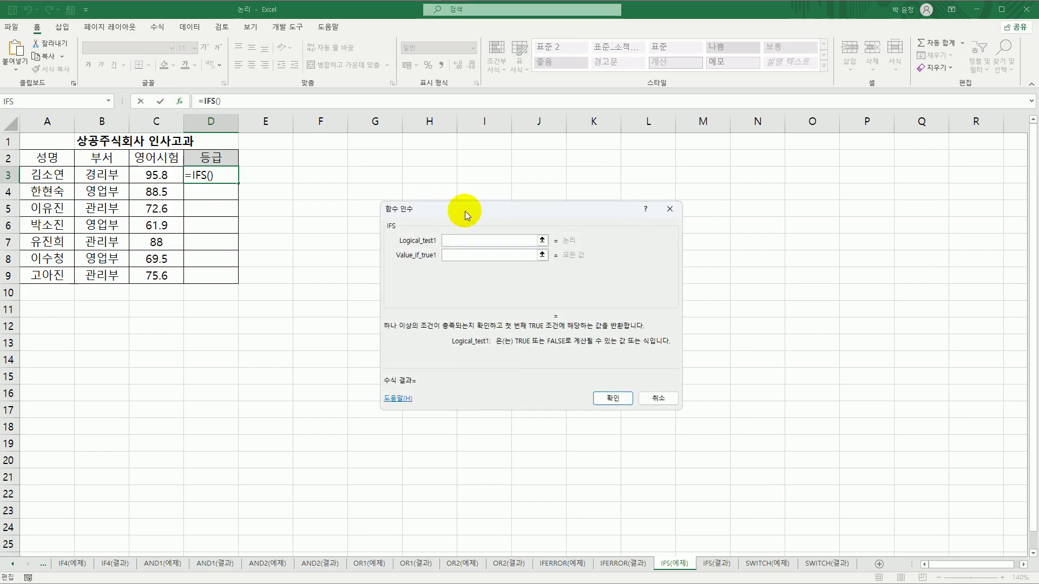
left_click_drag(468, 214, 384, 155)
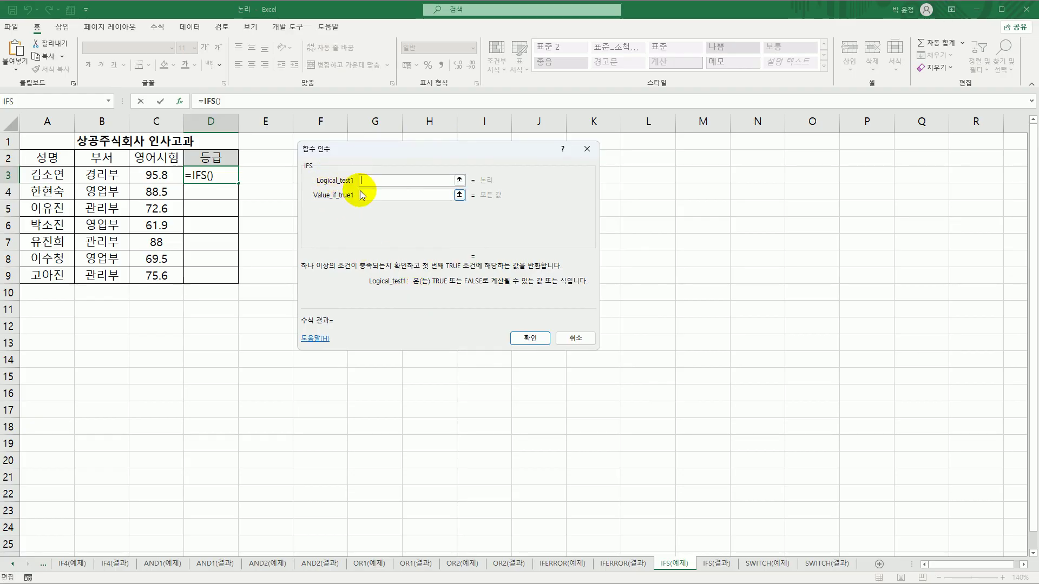
- Set the first IFS condition to C3>=90 with "A" as its result
left_click(163, 175)
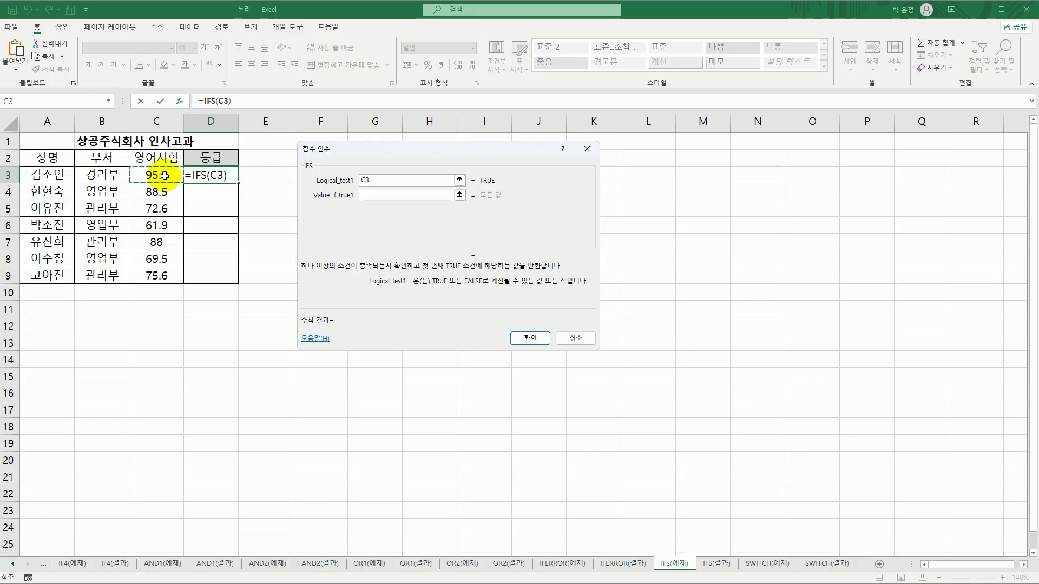
type(">=")
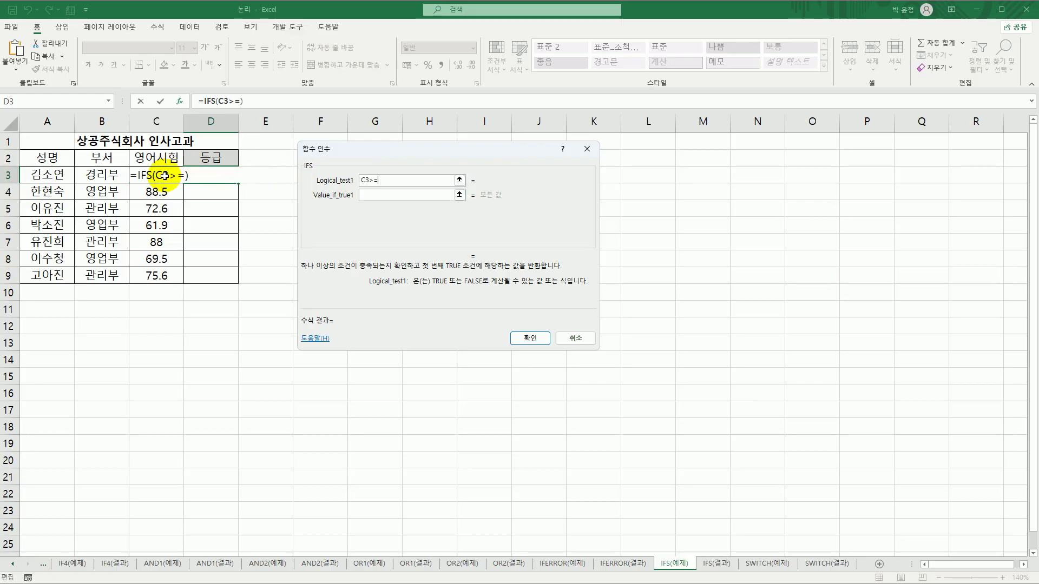
type("90")
key("Tab")
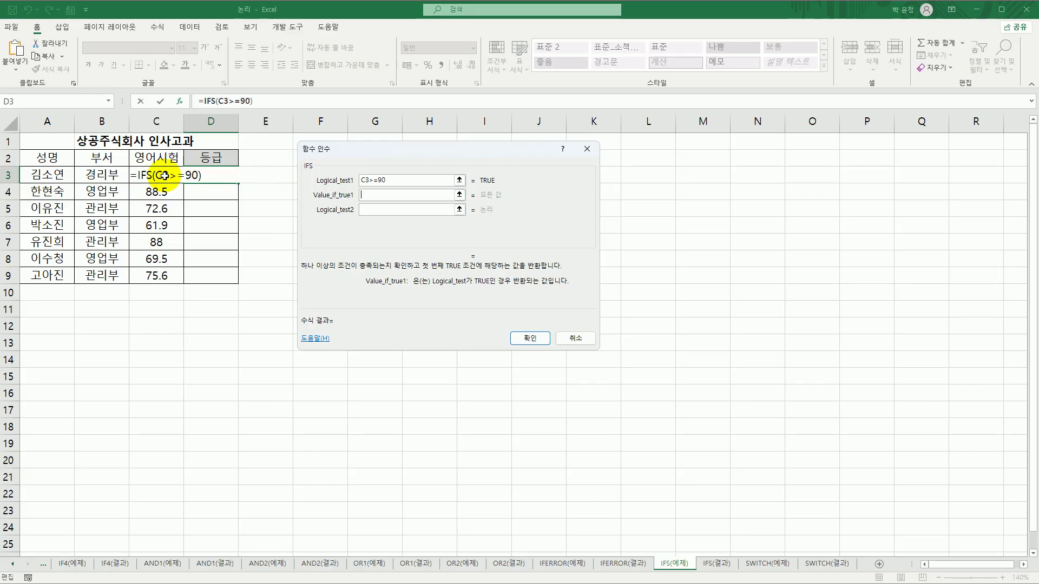
type("A")
key("BackSpace")
type("A")
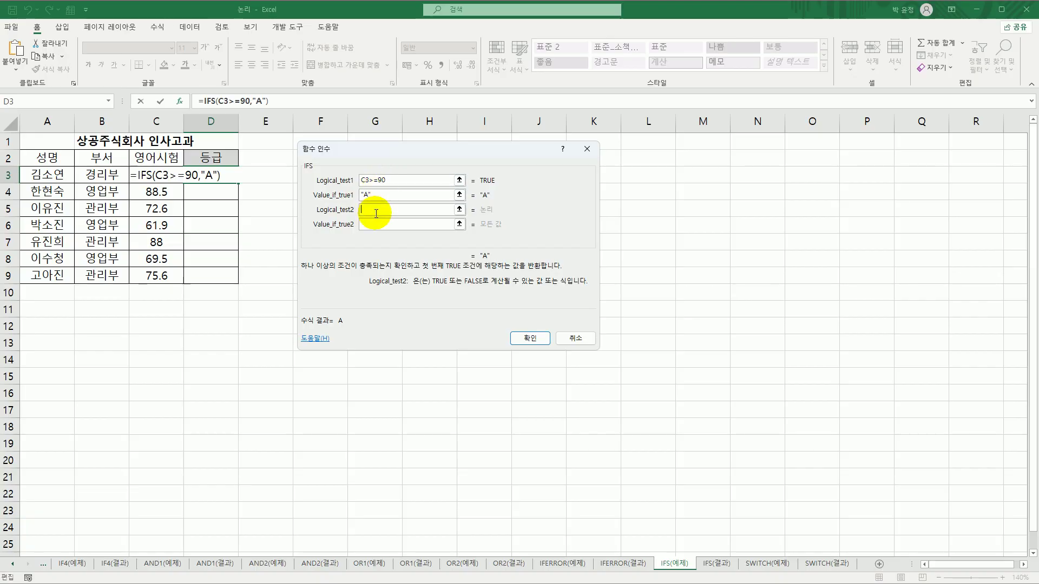
- Add the second IFS condition C3>=80 with "B" as its result
left_click(145, 175)
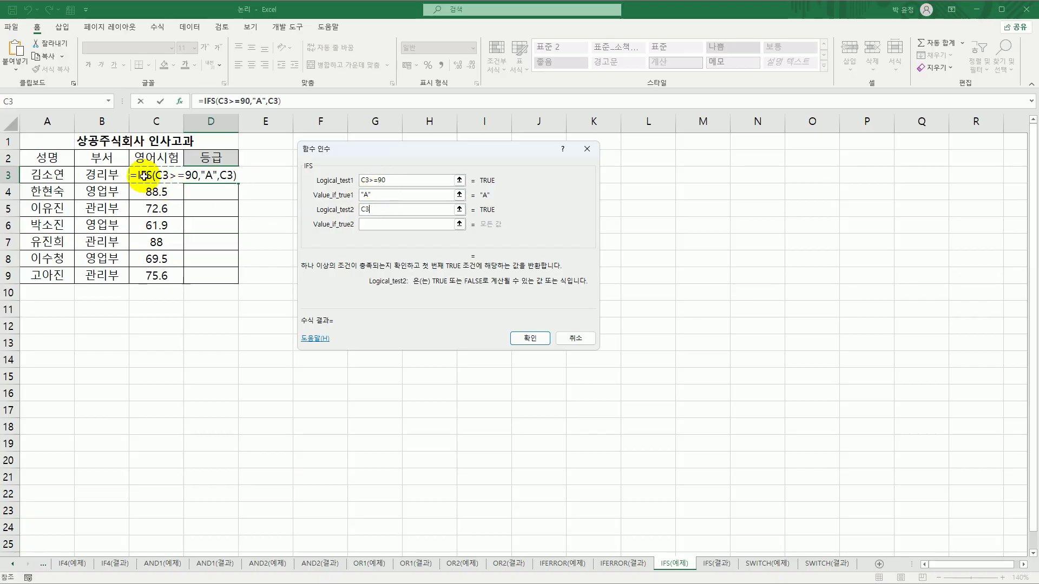
type(">=")
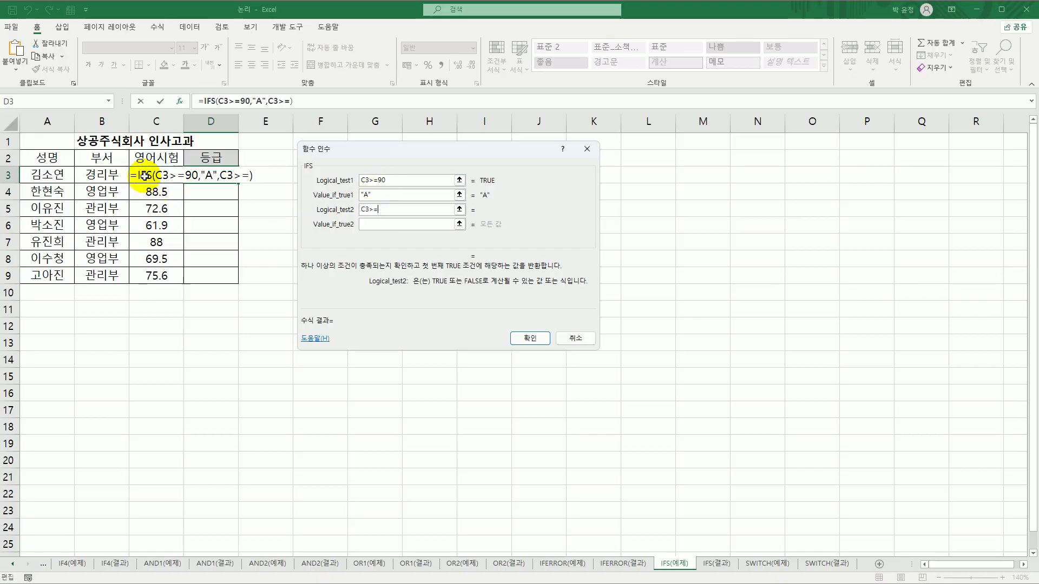
type("80")
key("Tab")
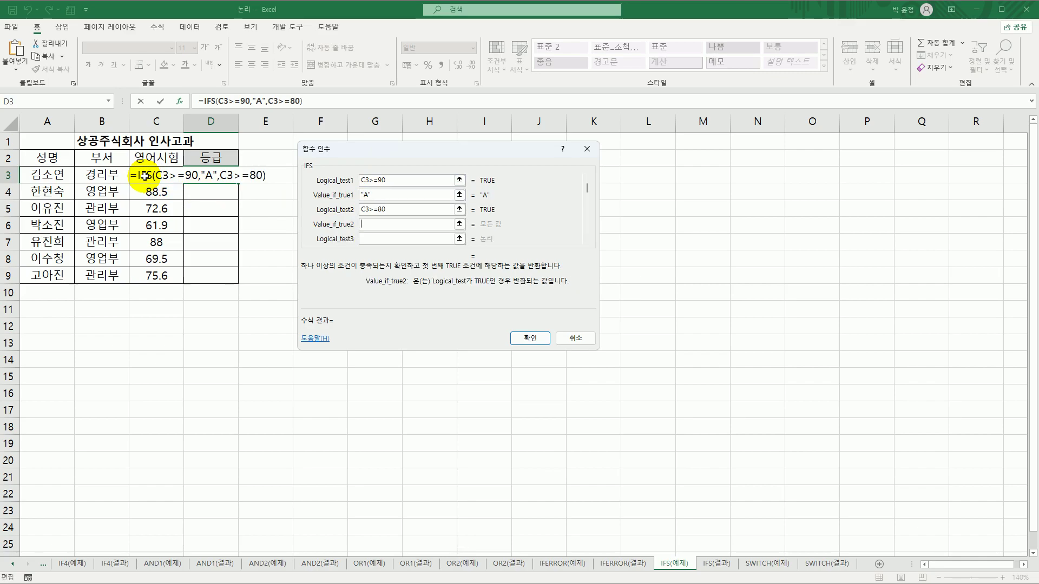
type("B")
key("BackSpace")
type("B")
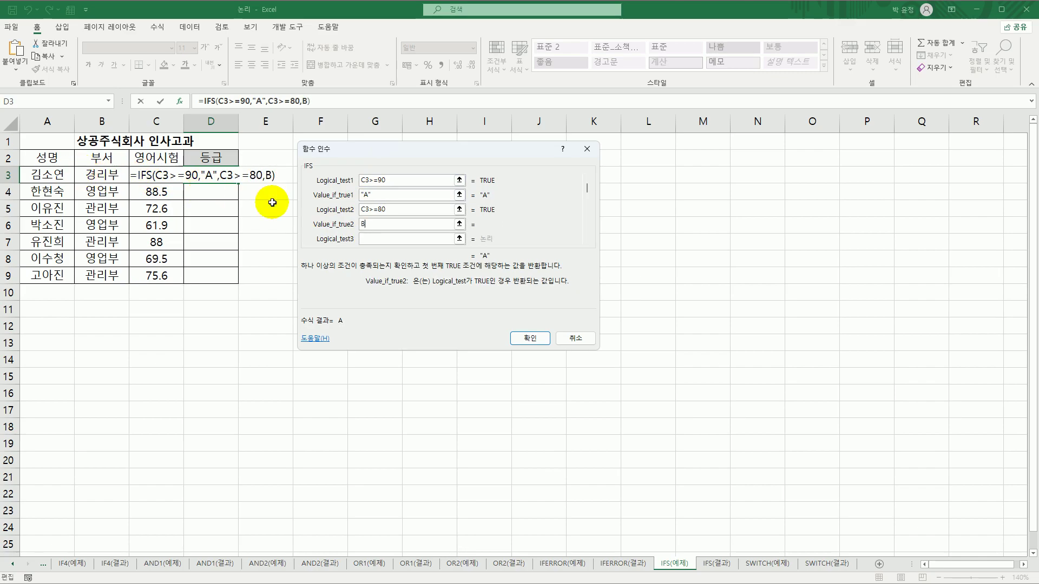
- Add the third IFS condition C3>=70 with "C" as its result
left_click(372, 240)
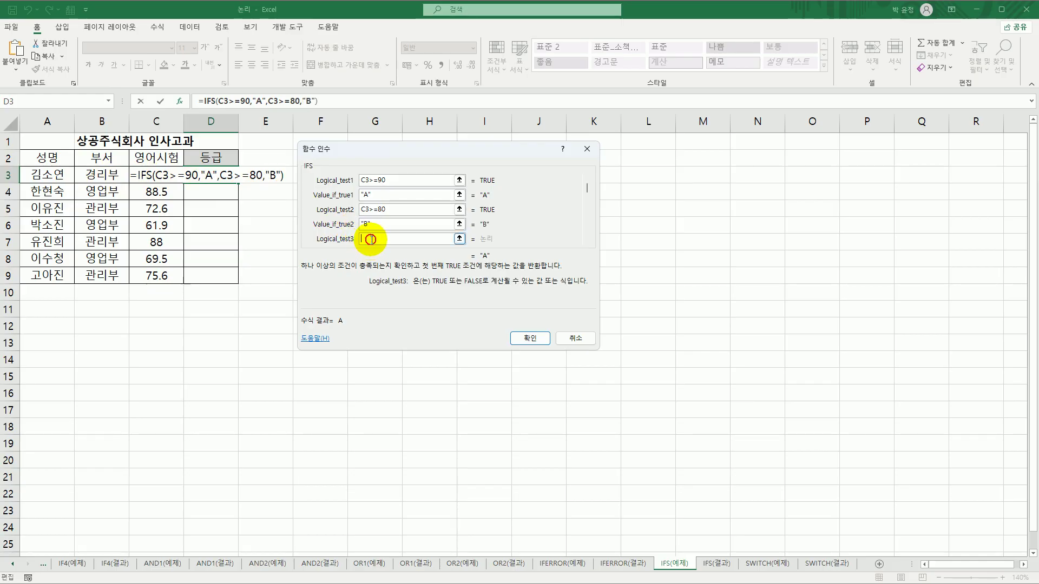
left_click(156, 175)
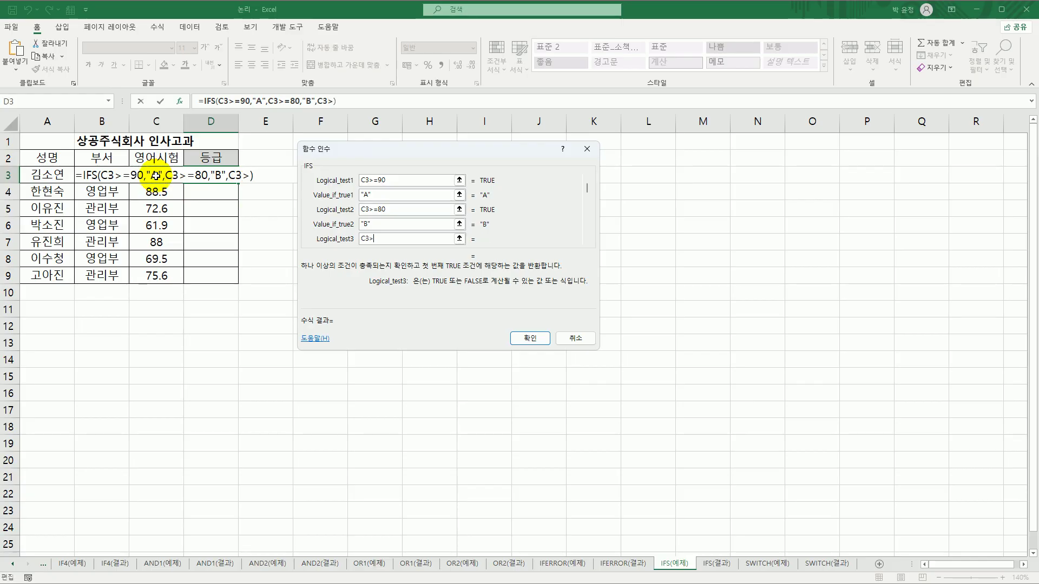
type(">=70")
key("Tab")
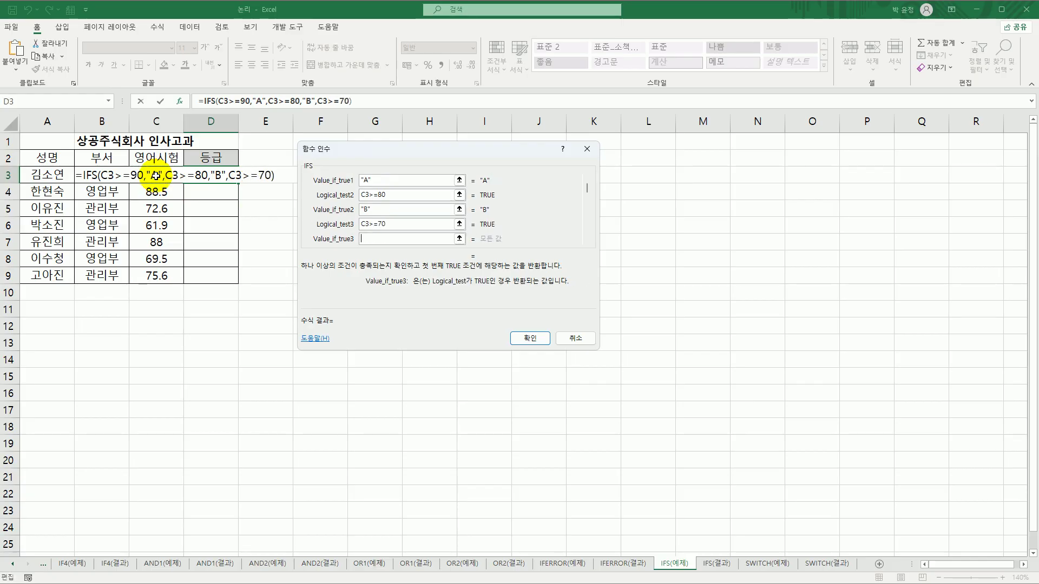
type("C")
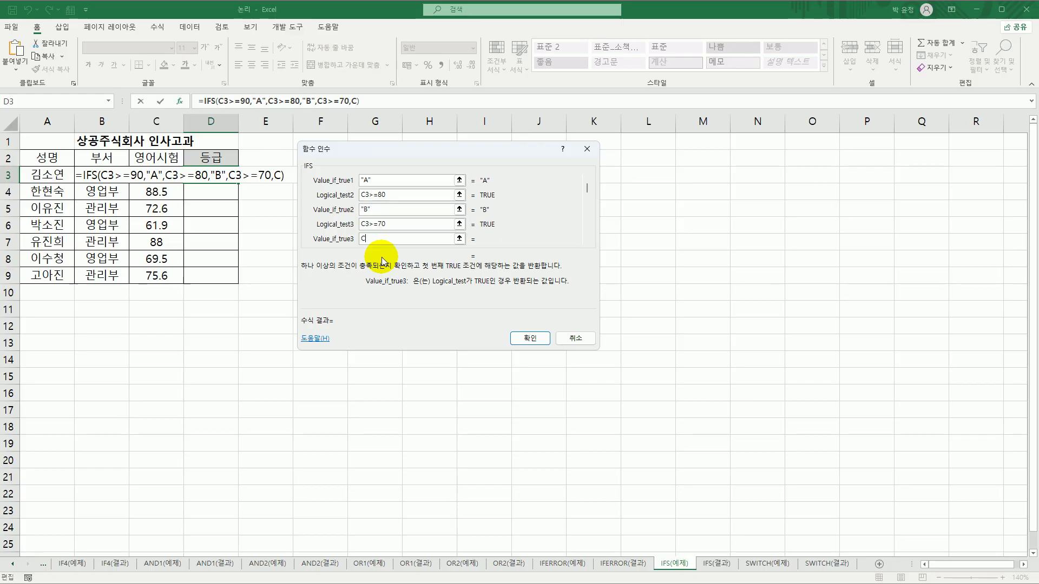
key("Tab")
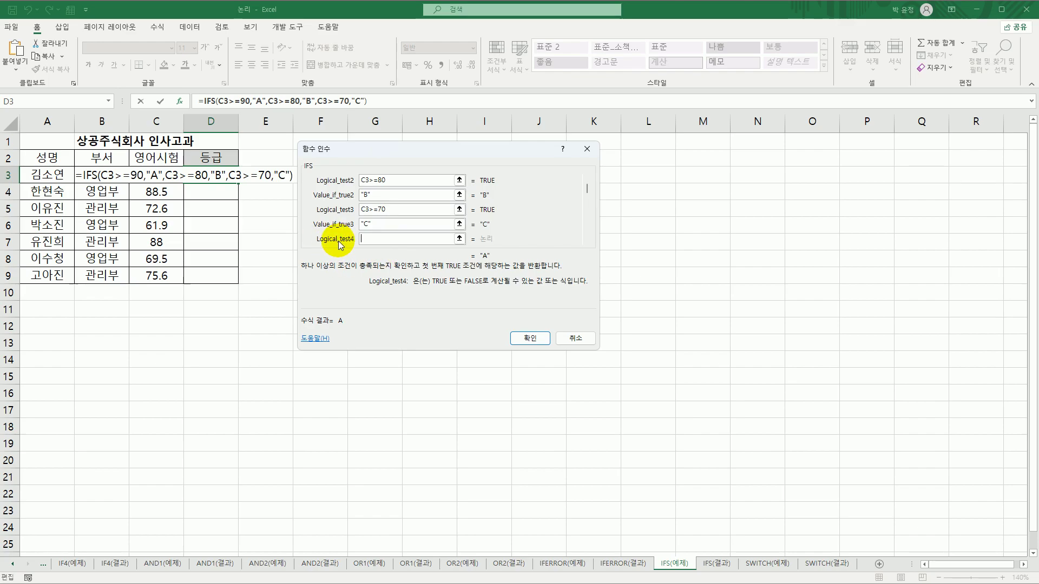
- Add TRUE as the fourth IFS condition with "F" as its result, and fill the finished formula down to D9
type("true")
key("Tab")
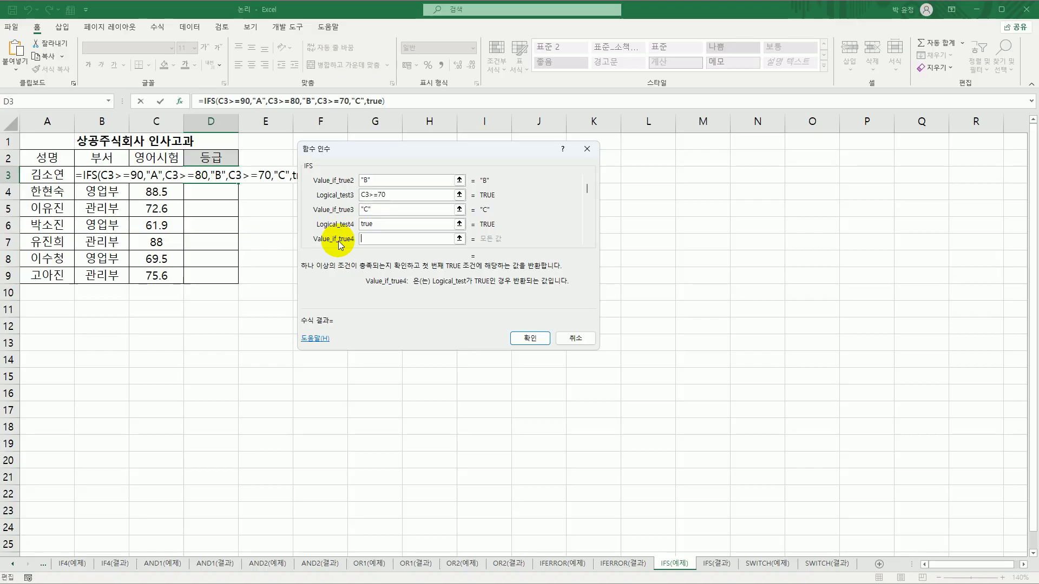
type("F")
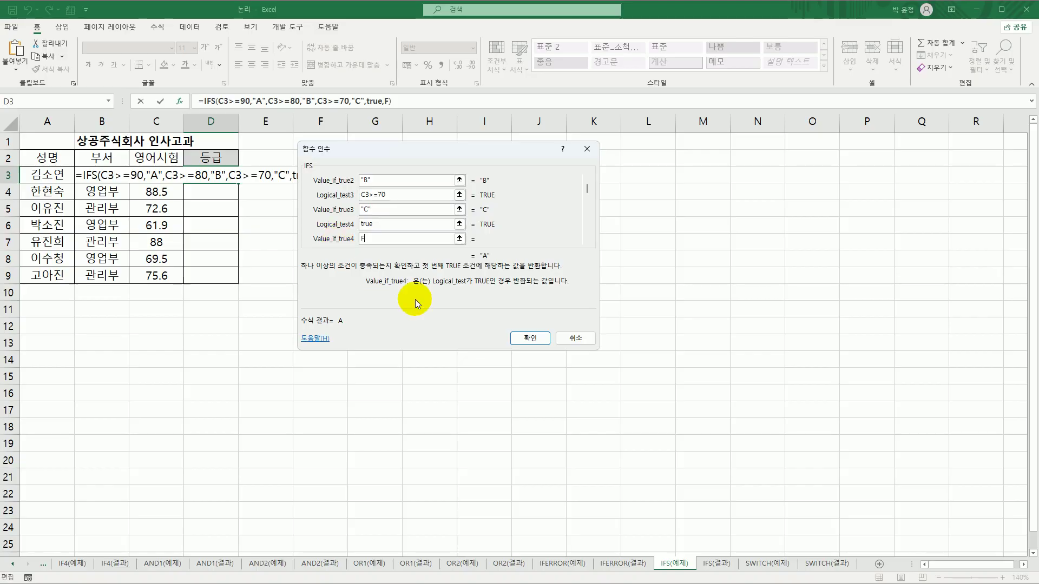
left_click(528, 339)
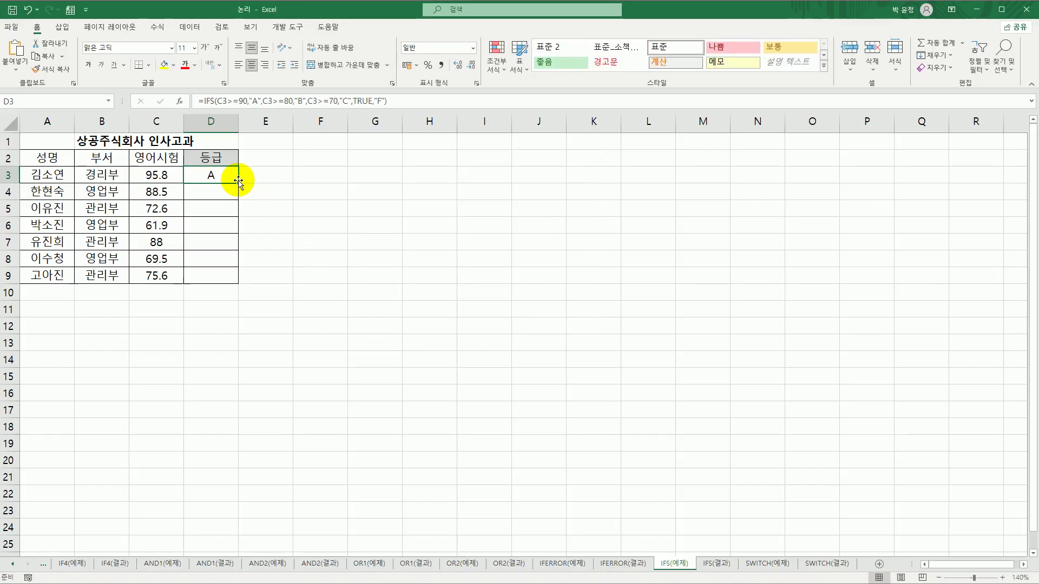
double_click(238, 184)
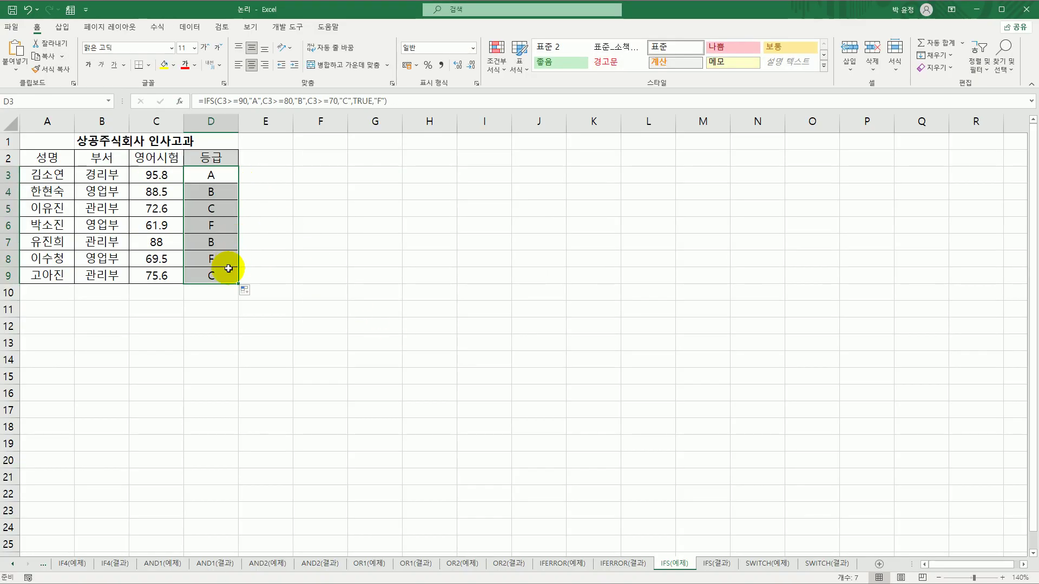
- Review the IFS formula behind the grades and compare the 등급 column with the IFS(결과) sheet
left_click(220, 226)
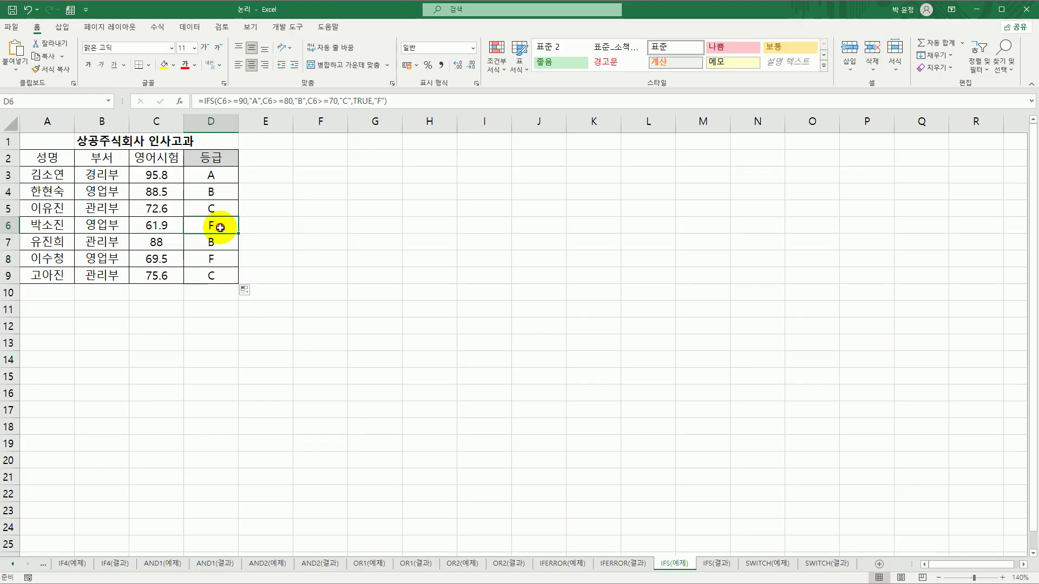
double_click(217, 174)
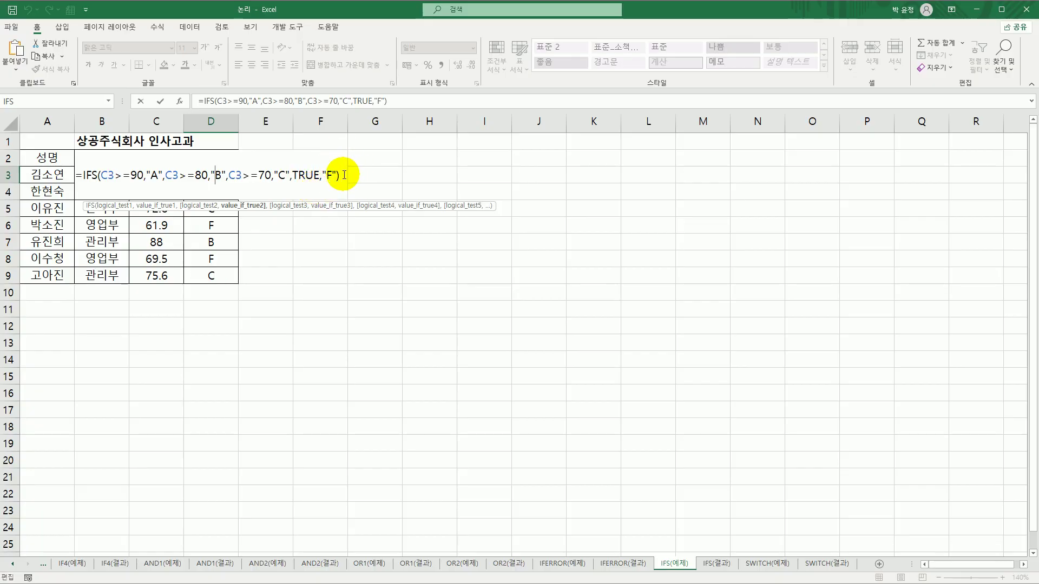
key("Return")
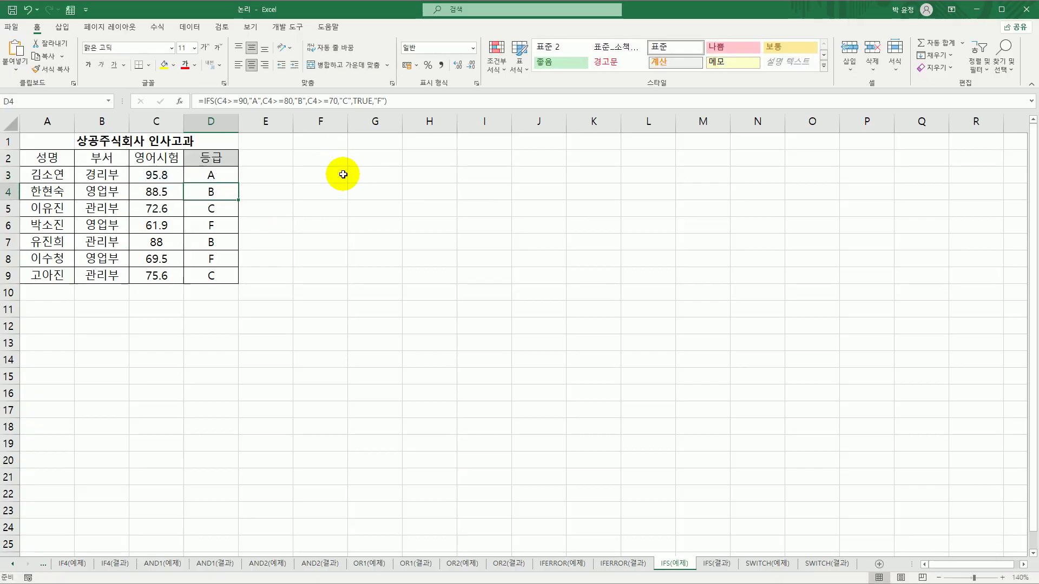
left_click(237, 175)
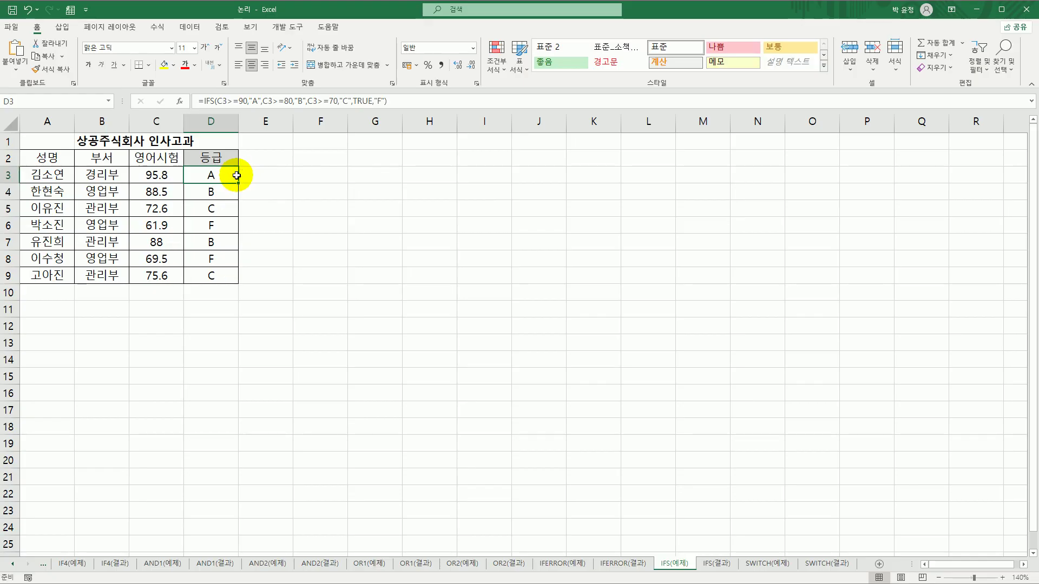
left_click(712, 565)
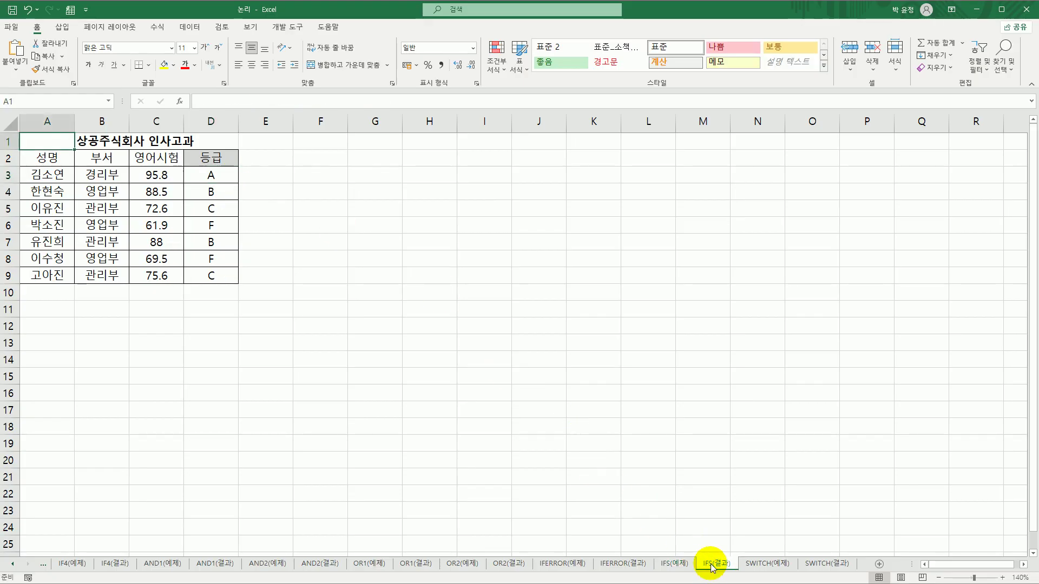
- On the SWITCH(예제) sheet, enter =LEFT(A3,1) in E3 of the 제작회사 column and fill it down to E12
left_click(759, 567)
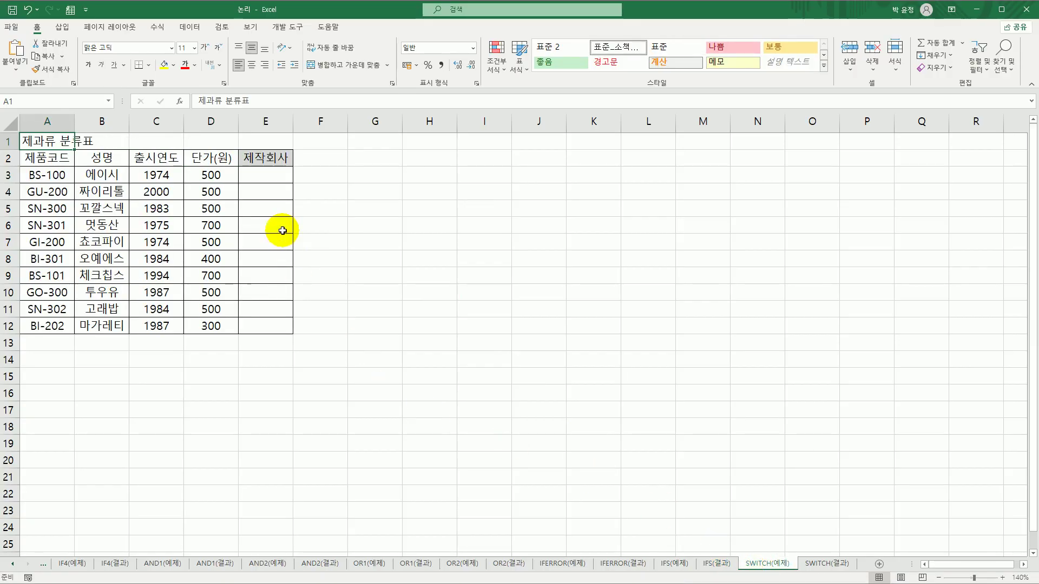
left_click(270, 172)
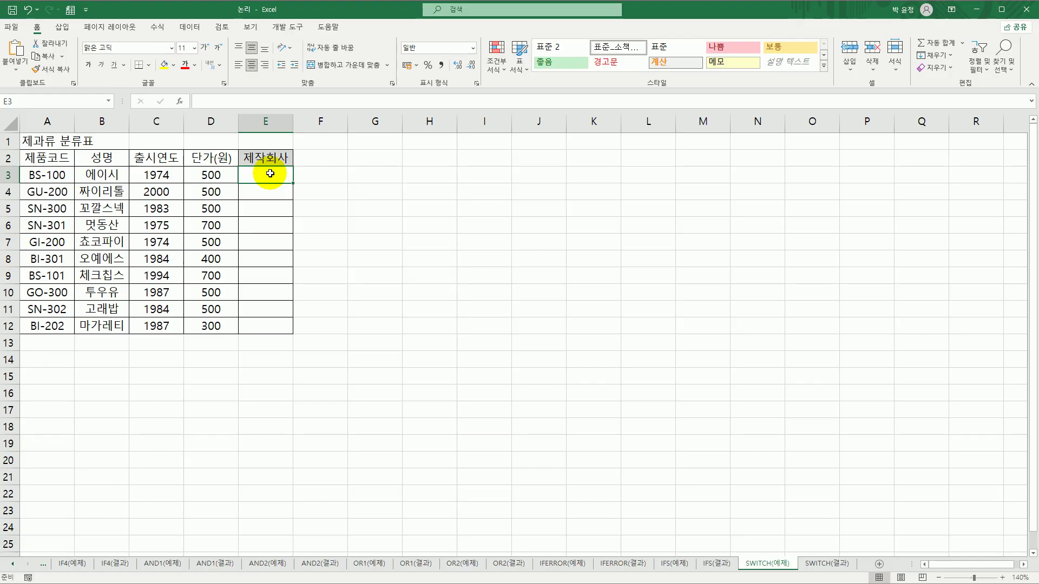
left_click(49, 176)
left_click(284, 178)
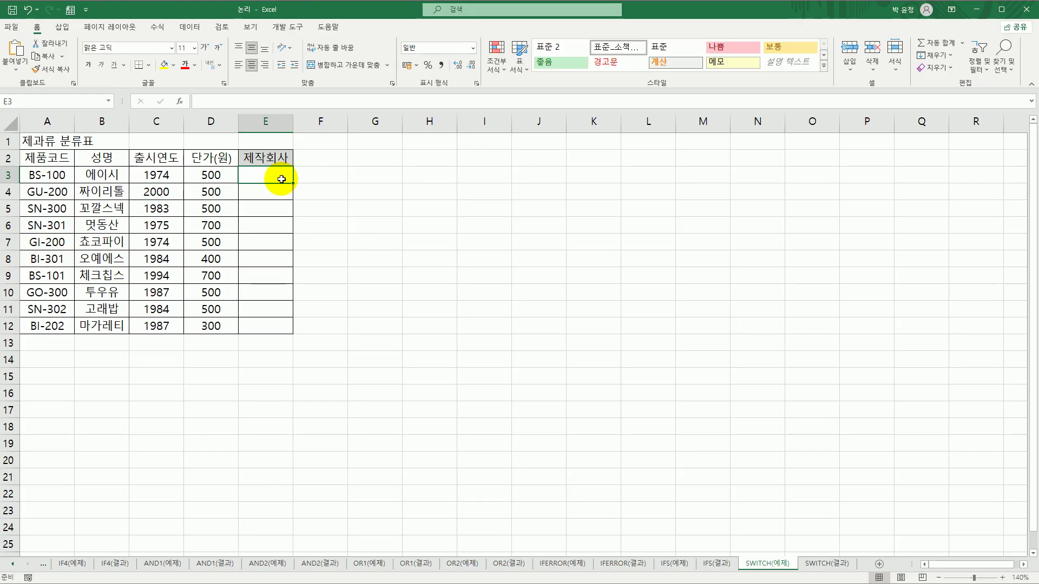
type("=")
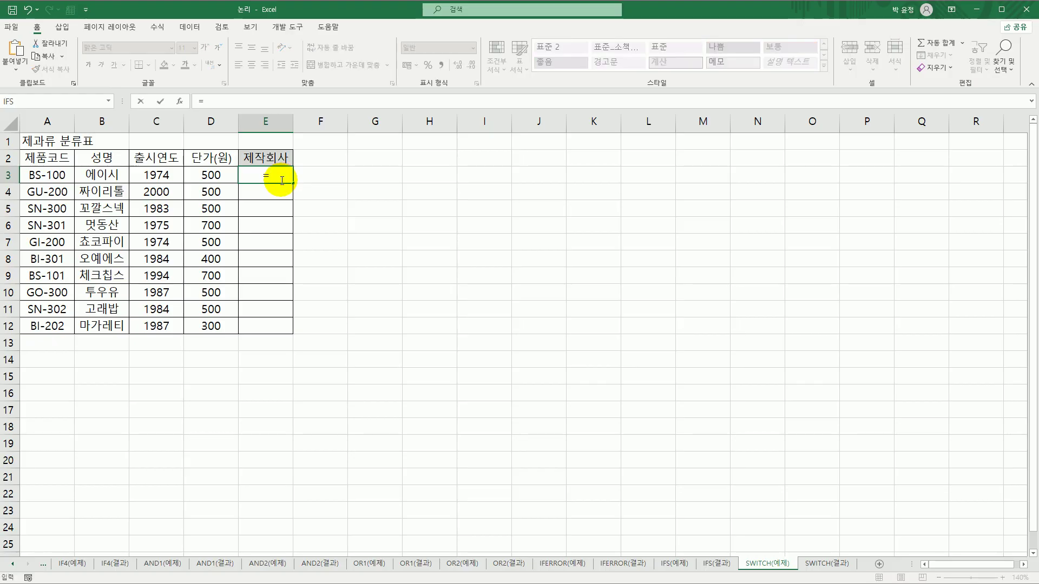
type("le")
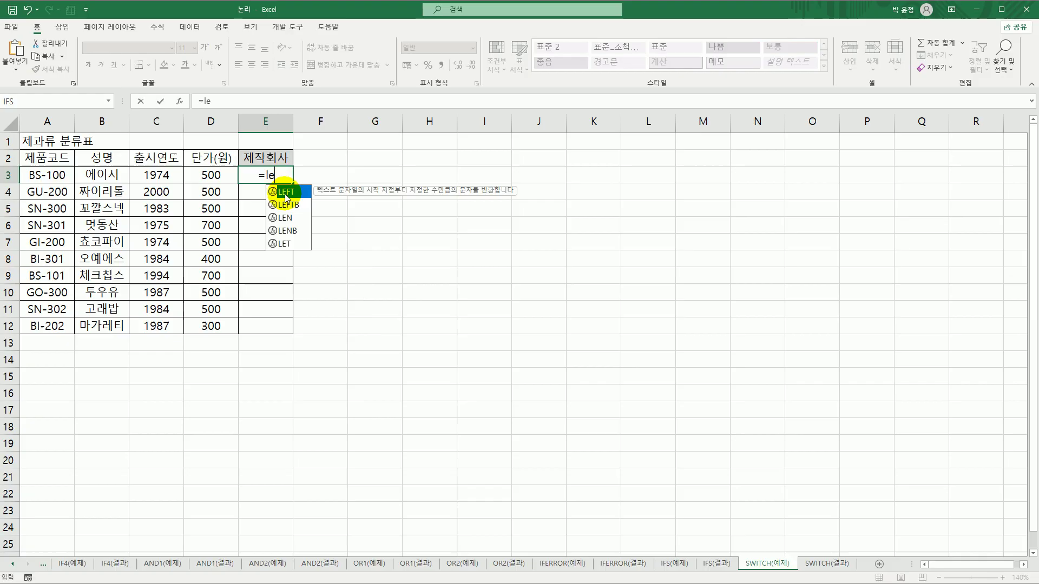
double_click(285, 192)
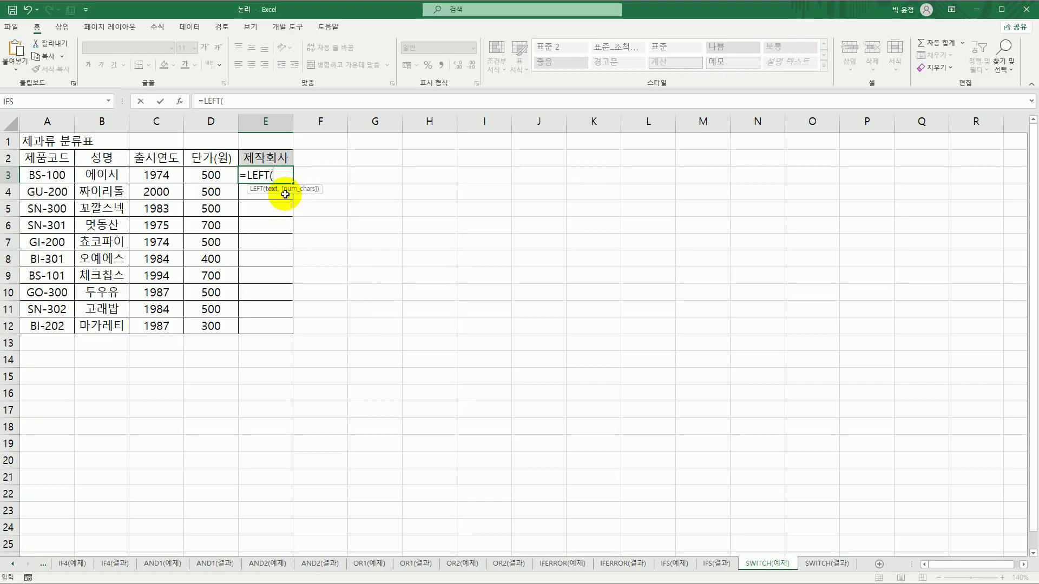
left_click(47, 175)
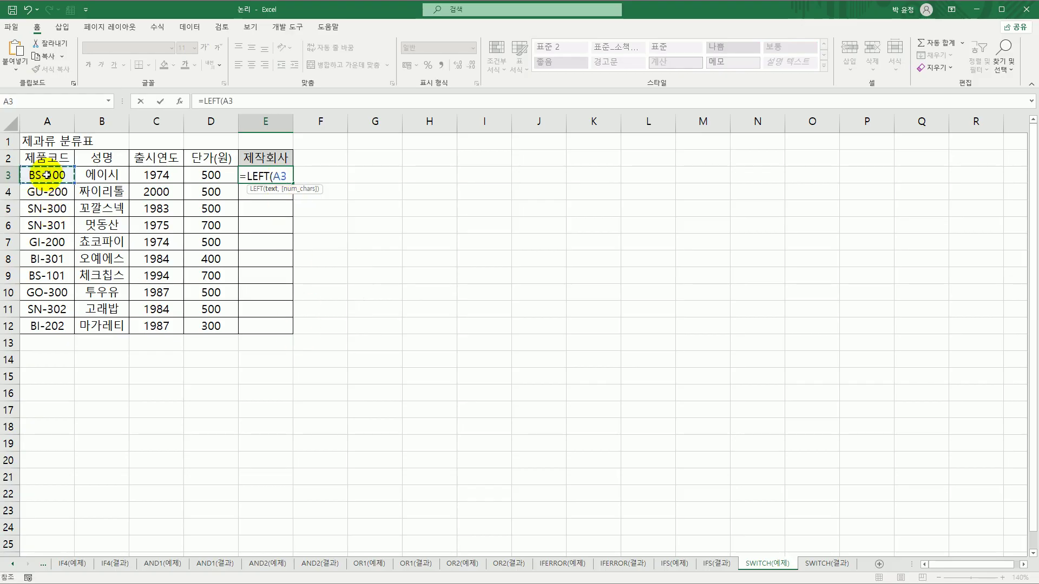
type(",1")
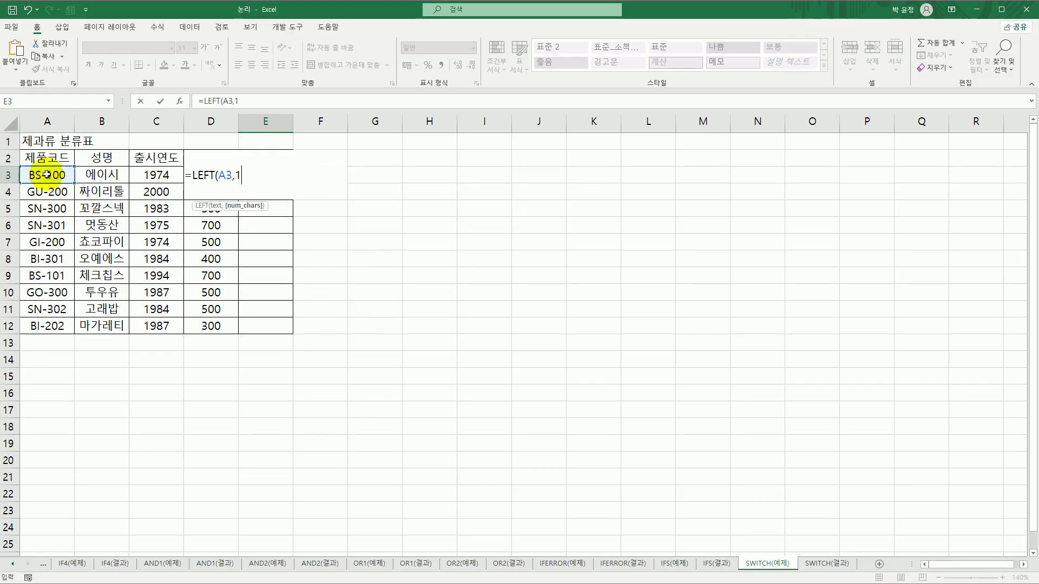
type(")")
key("Return")
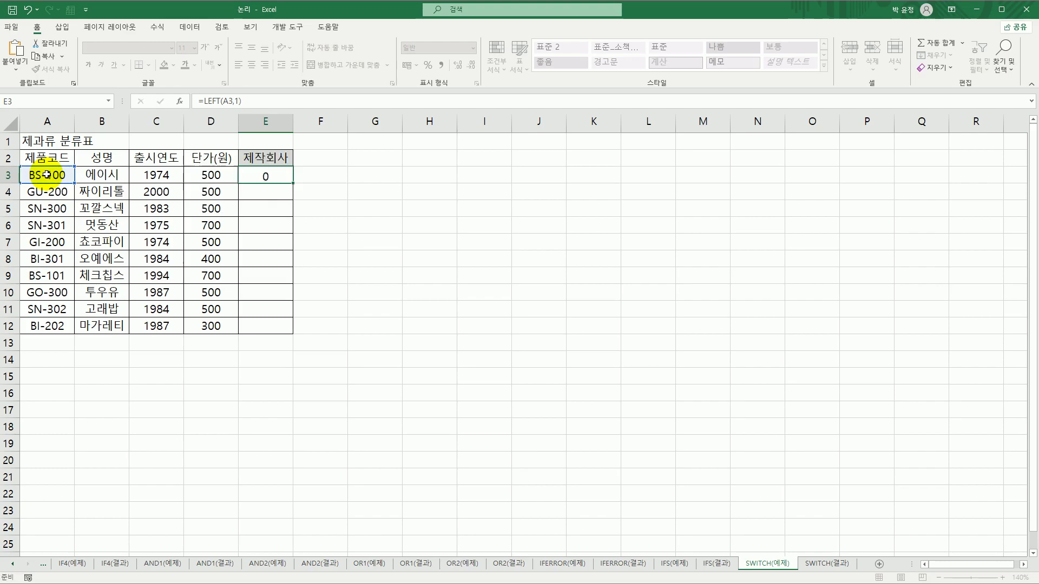
left_click(276, 178)
left_click_drag(293, 183, 301, 336)
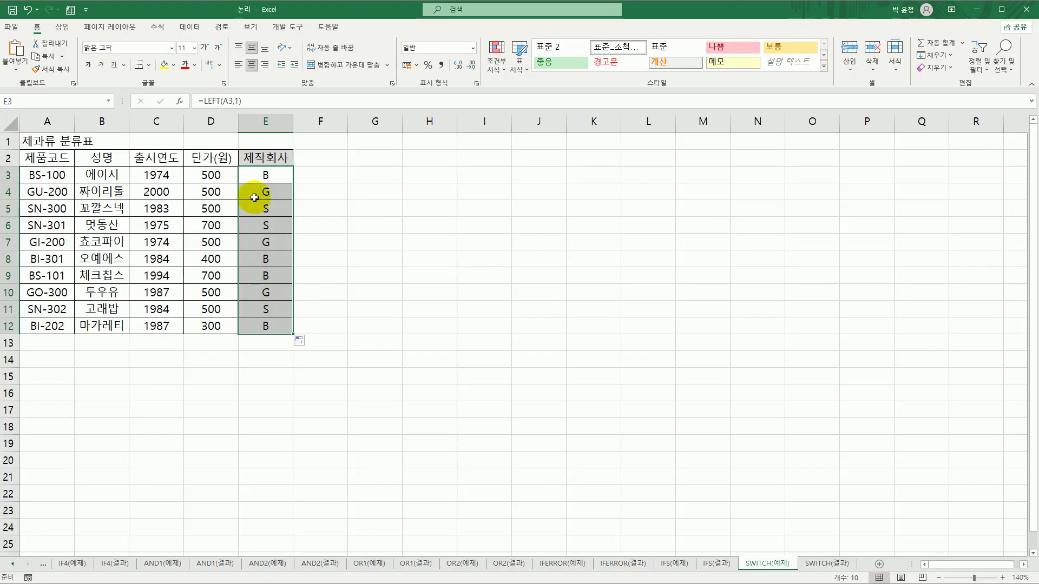
- Wrap the LEFT formula in E3 in a SWITCH function and open its function arguments with LEFT(A3,1) as the expression
left_click(266, 173)
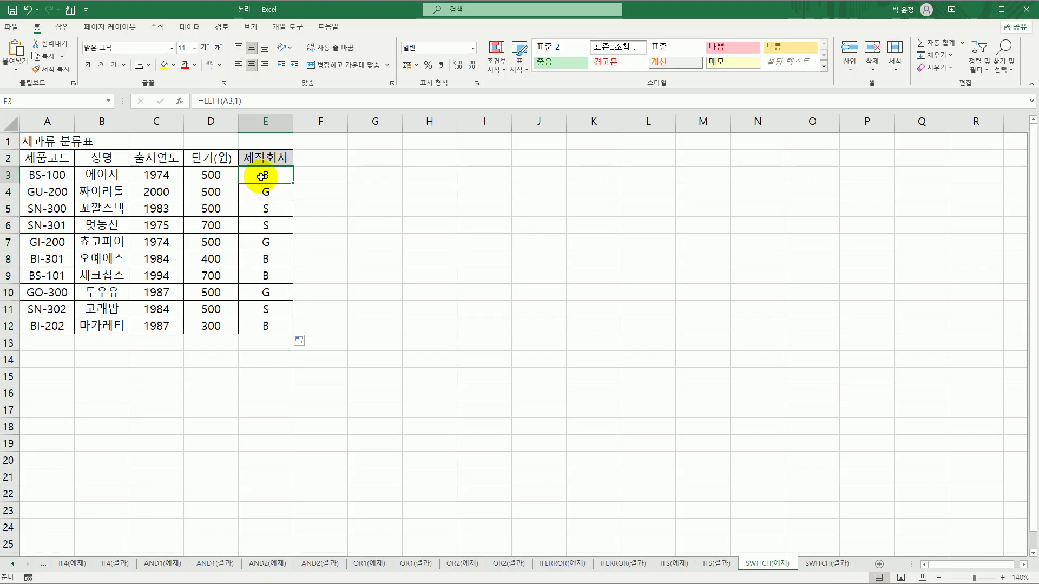
double_click(263, 174)
left_click(191, 175)
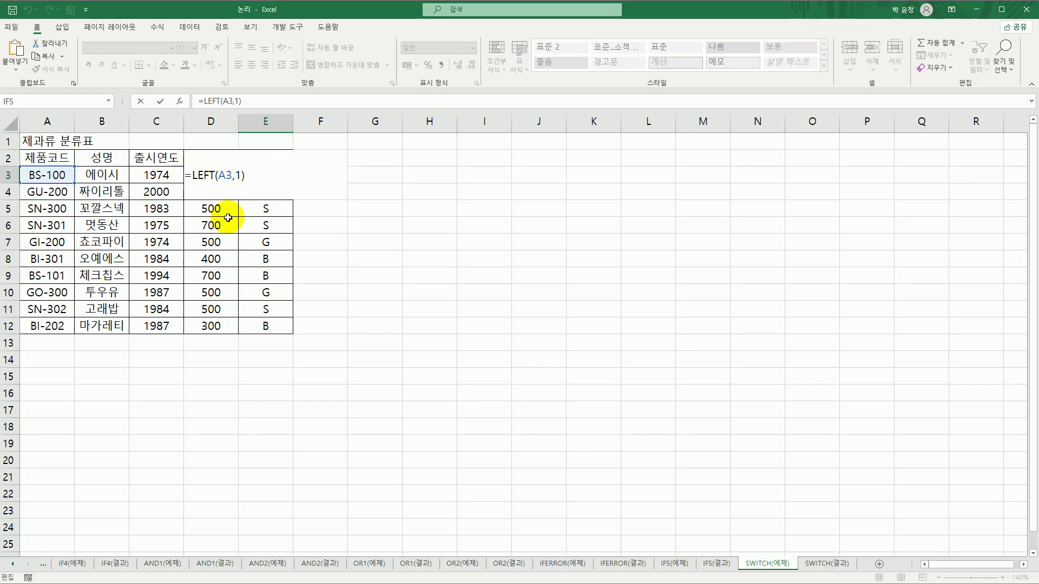
type("sw")
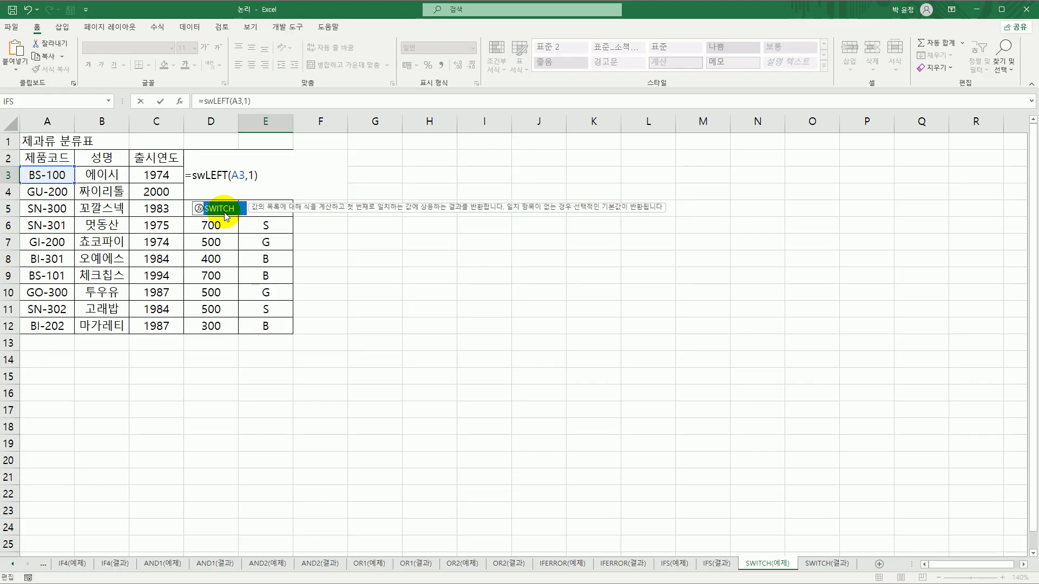
double_click(225, 214)
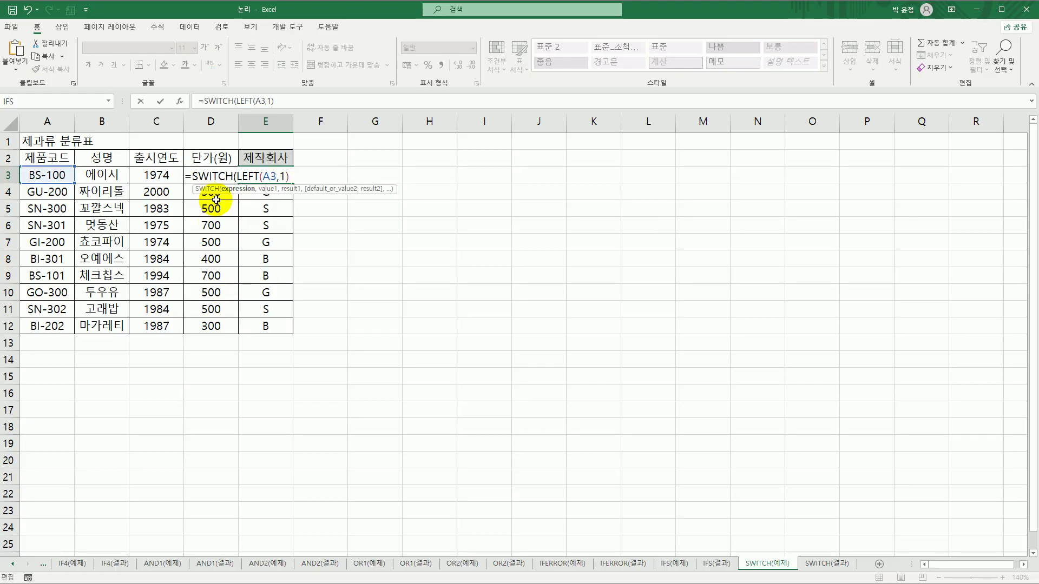
left_click(219, 176)
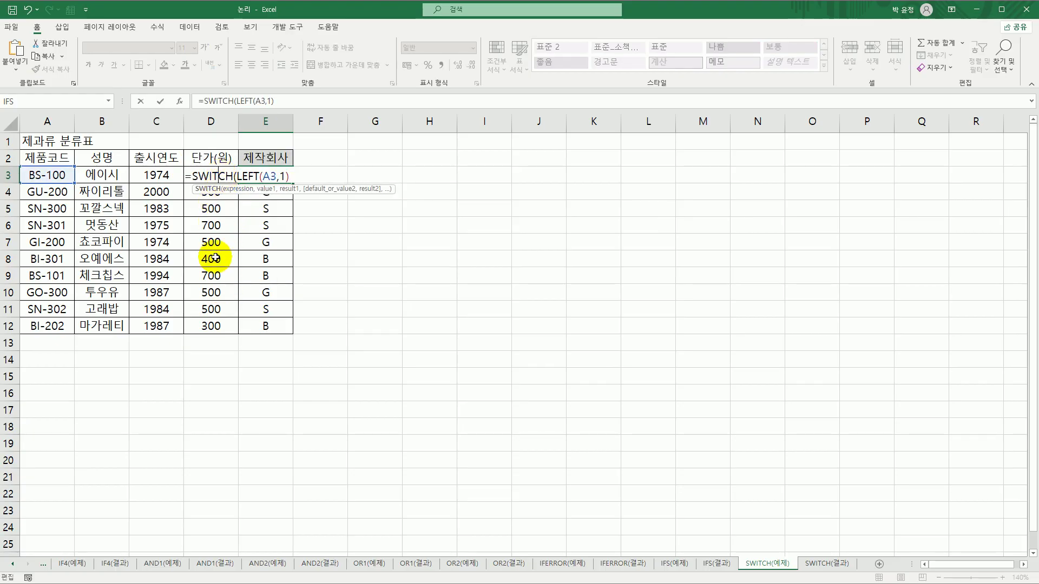
left_click(180, 103)
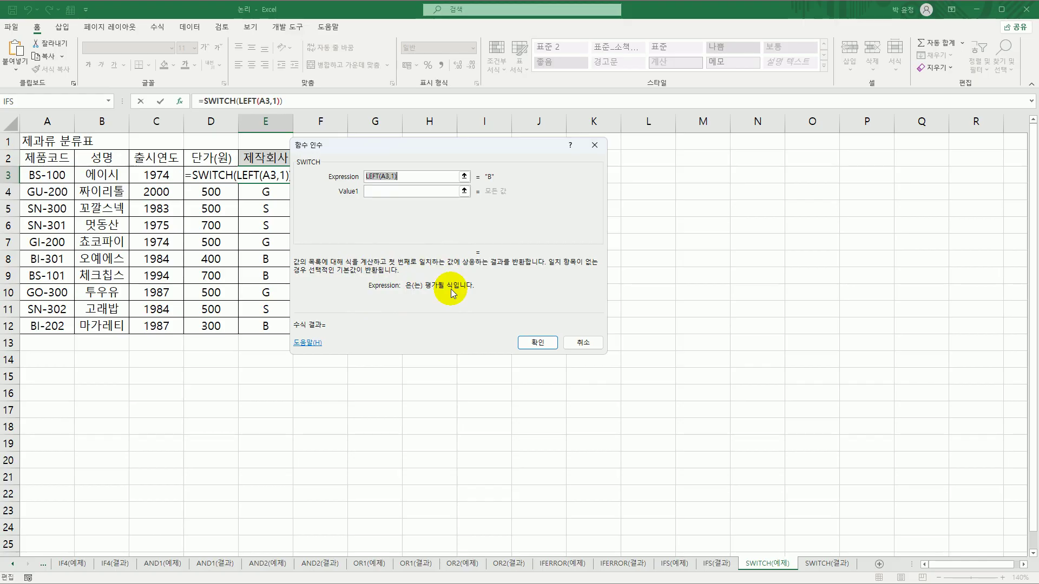
left_click(410, 180)
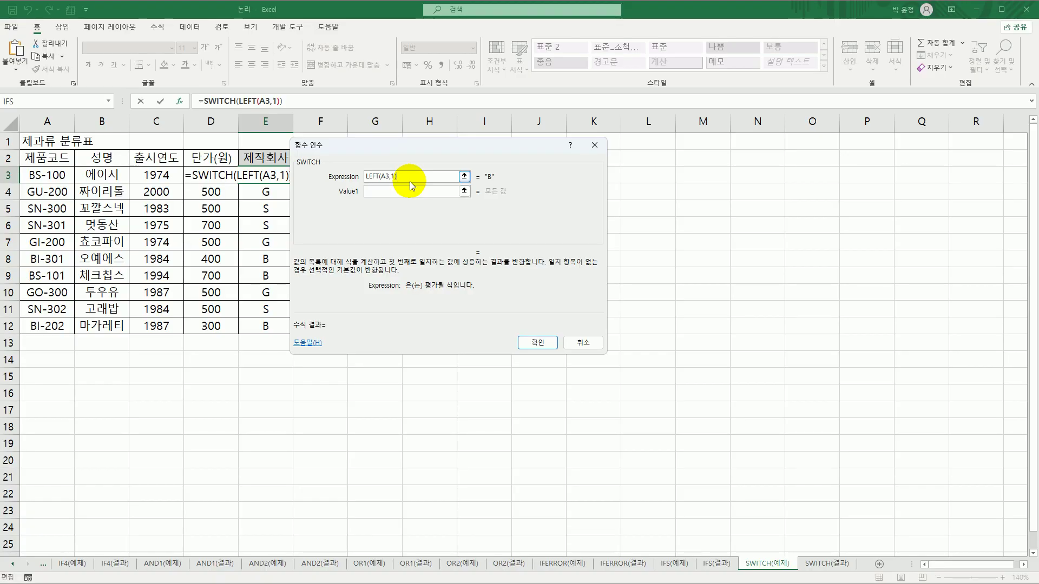
- Set the first SWITCH value to "B" with "해피제과" as its result
left_click(409, 194)
type("b")
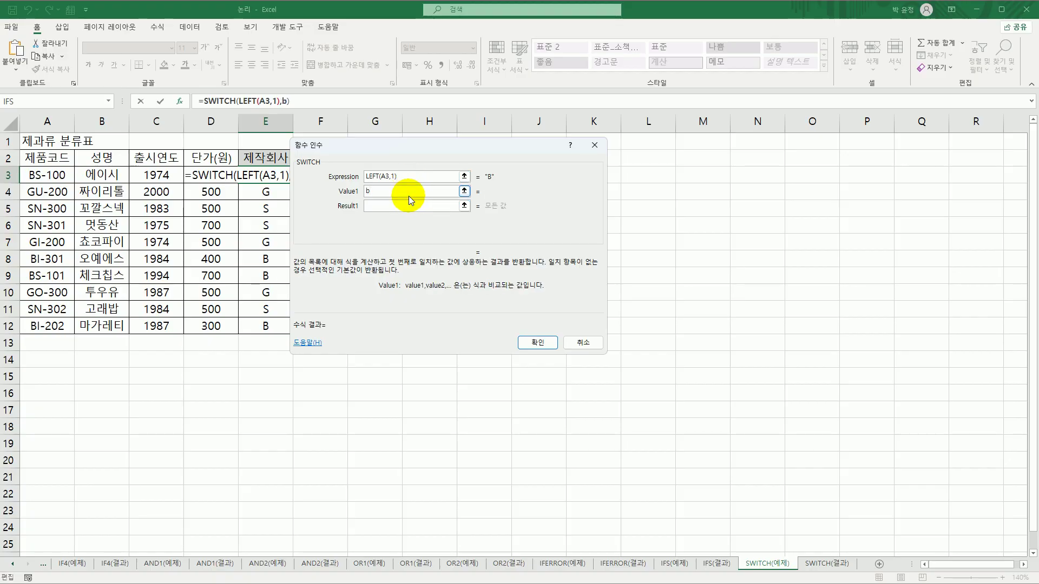
key("BackSpace")
type("\"B\"")
key("Tab")
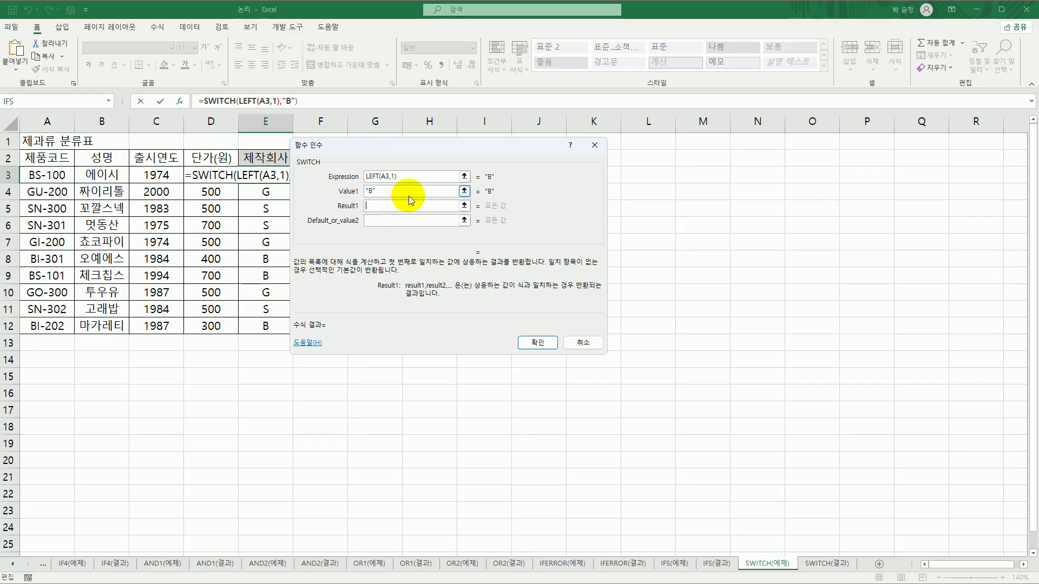
type("해피제과")
key("Tab")
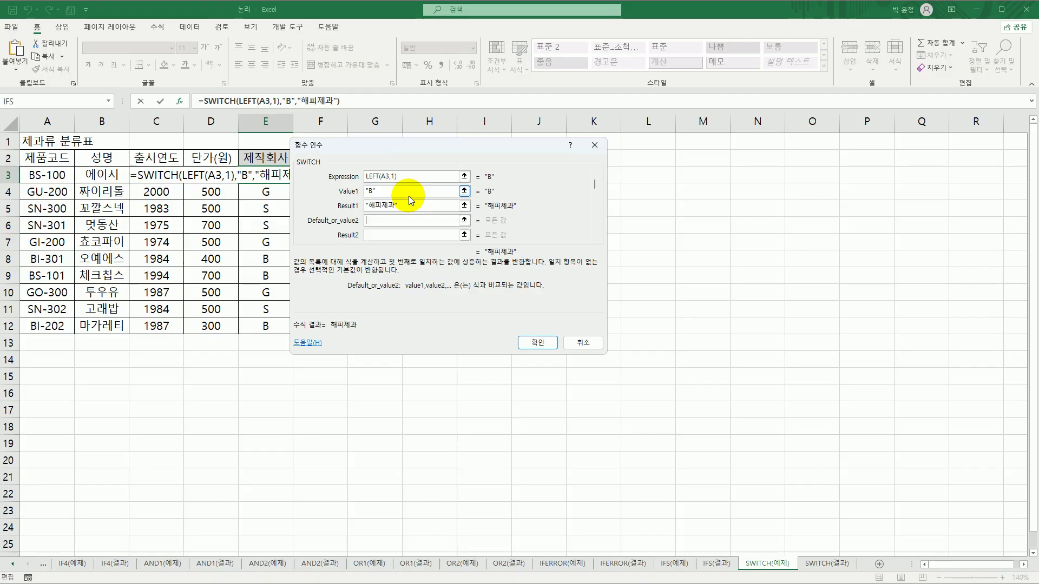
- Add the second SWITCH value "G" with "참존제과" as its result
type("G")
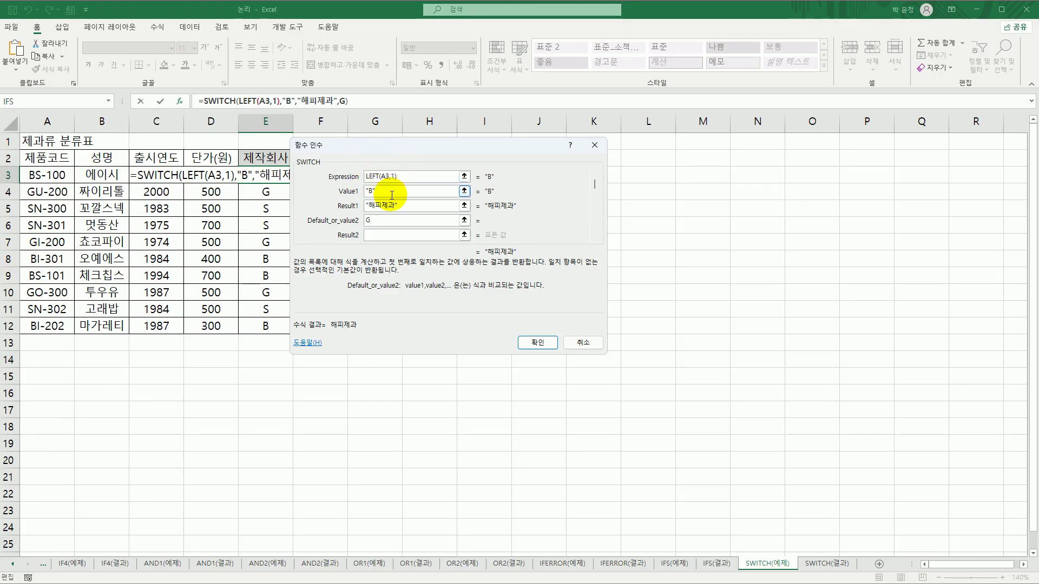
left_click(379, 234)
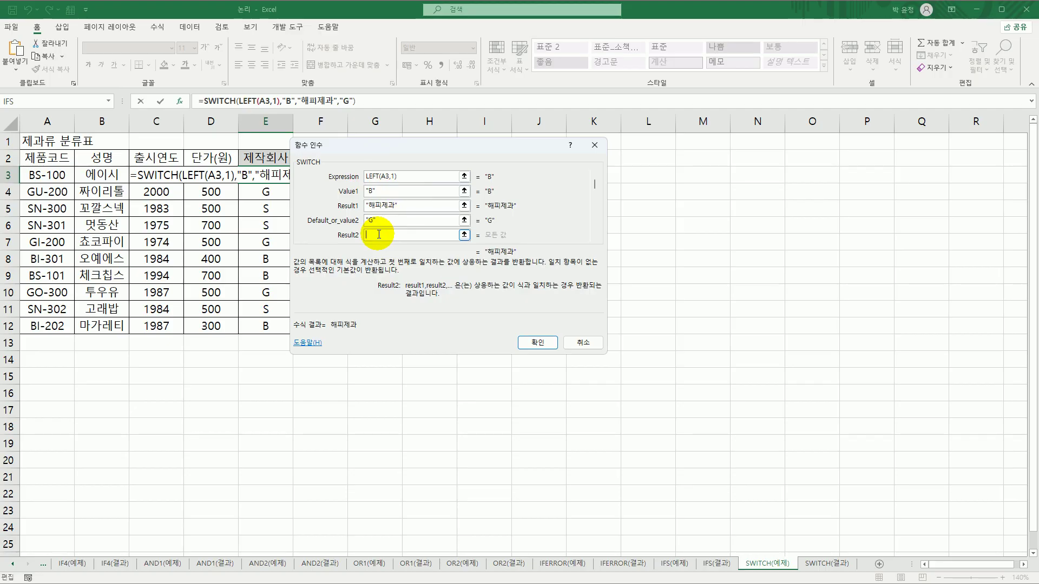
type("참조ㄴ제과")
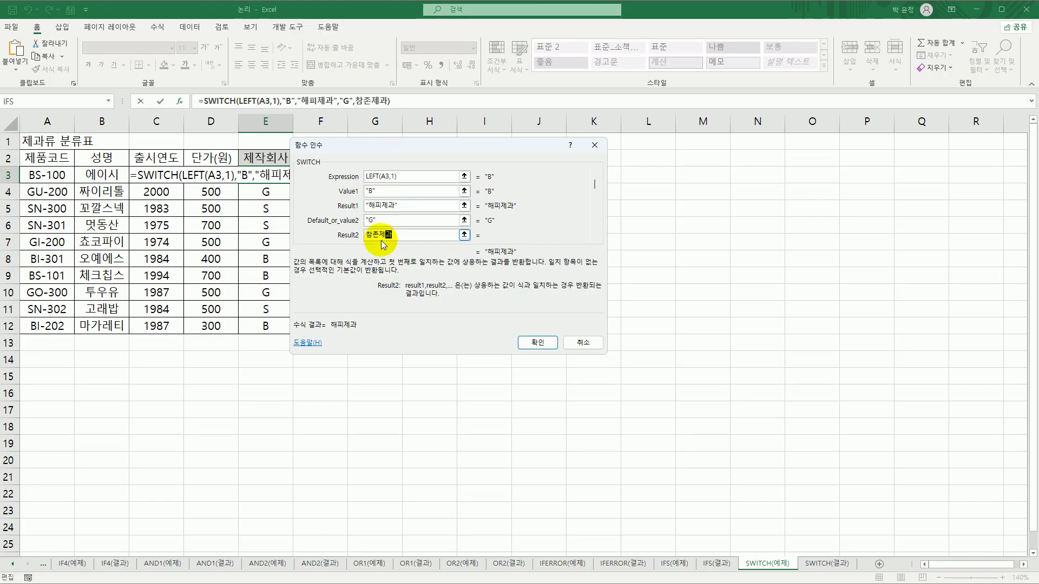
key("Tab")
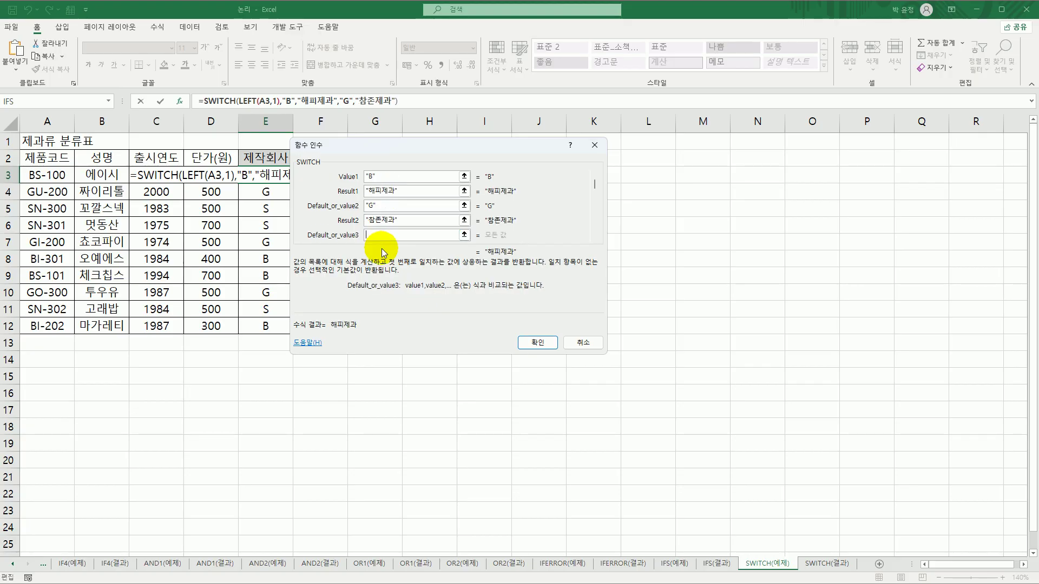
- Add the third SWITCH value "S" with "파랑제과" as its result
type("S")
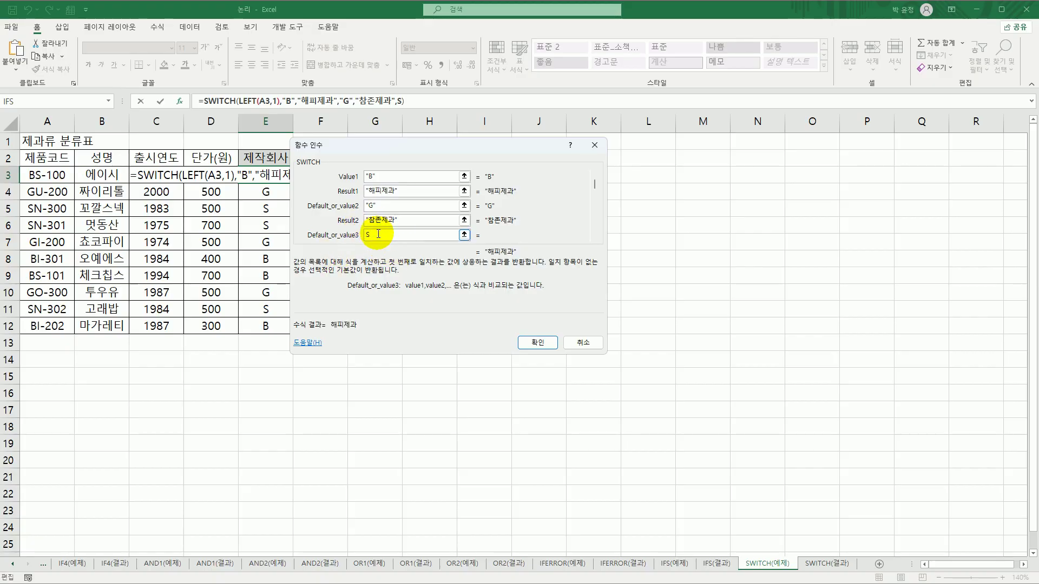
key("Tab")
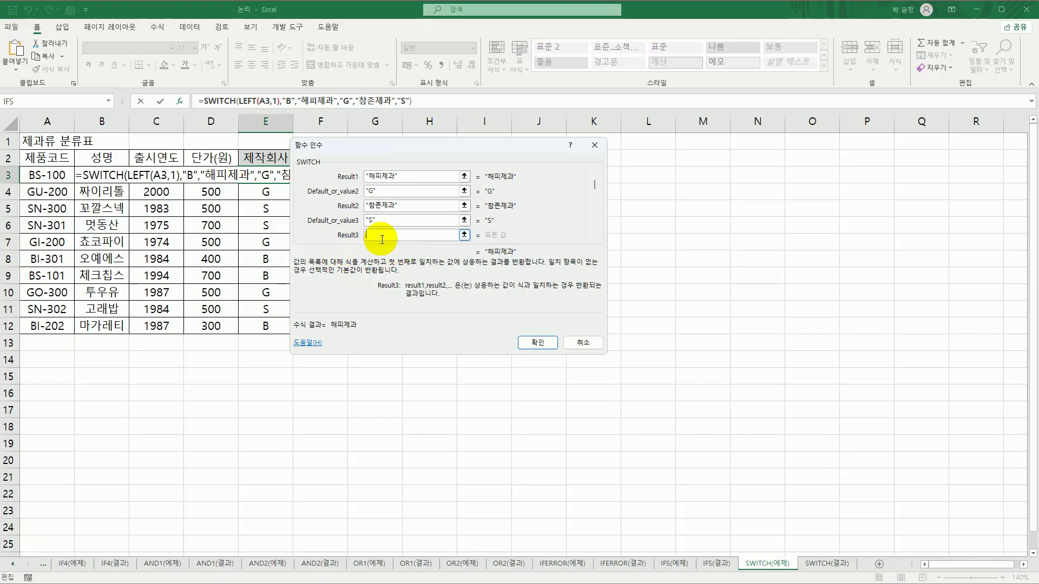
type("파랑제과")
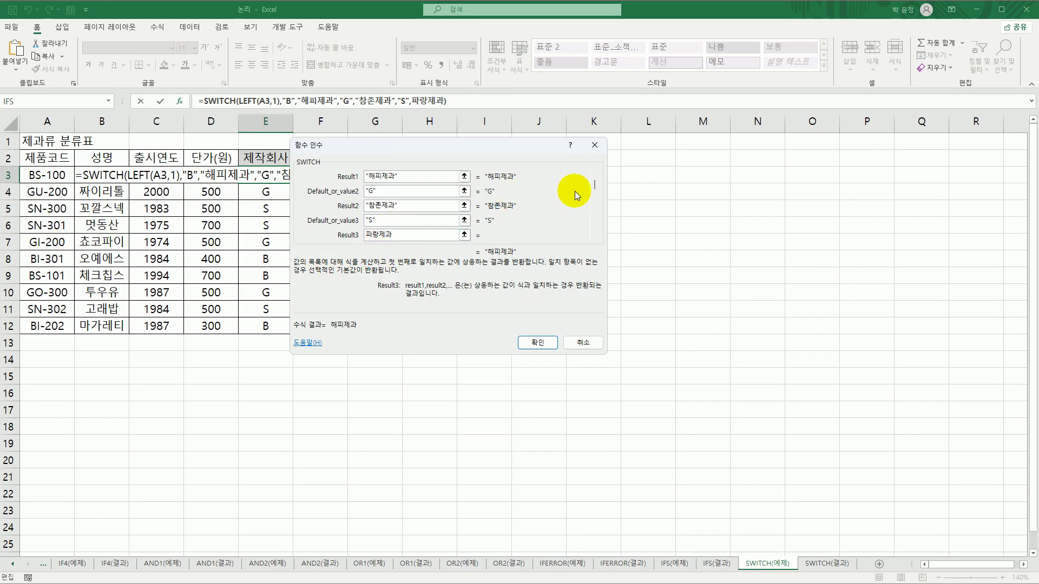
- Review the SWITCH expression and its first two value and result pairs in the function arguments
left_click_drag(596, 187, 594, 181)
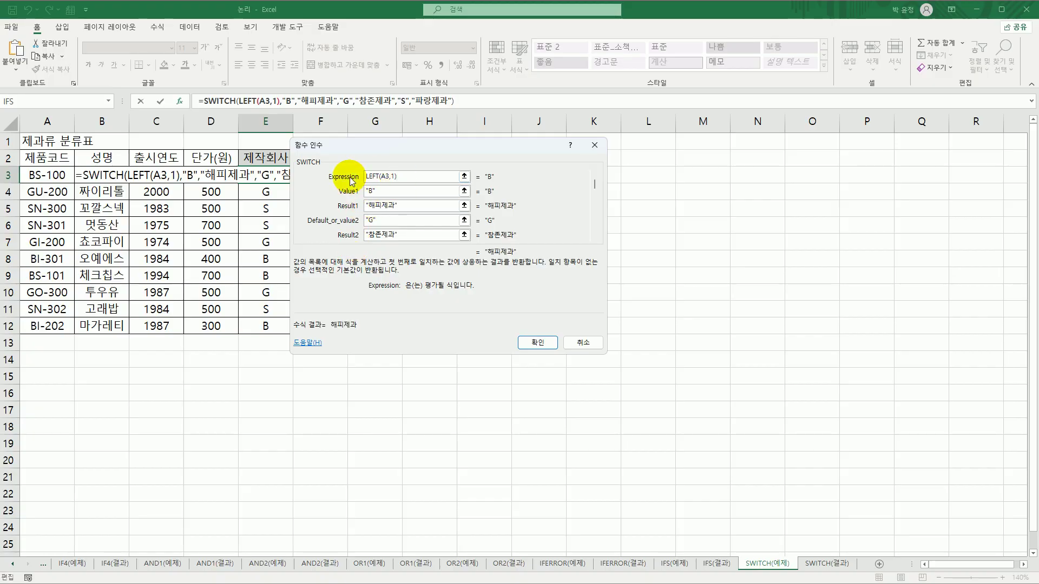
left_click(378, 191)
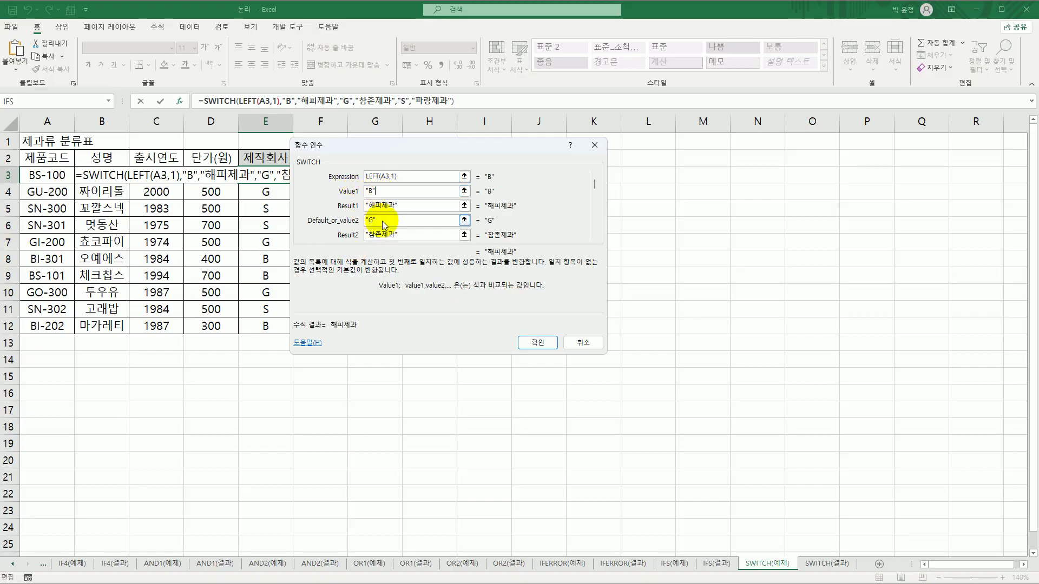
left_click(400, 206)
left_click(399, 219)
left_click(405, 235)
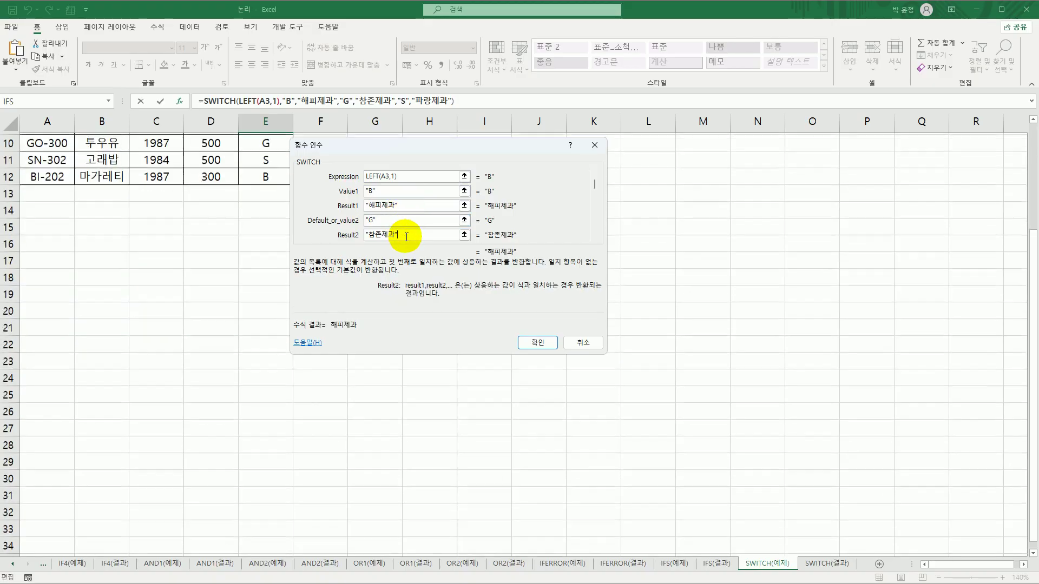
- Check the third SWITCH value and result, accept the formula in E3, and fill it down the 제작회사 column through E12
left_click(594, 240)
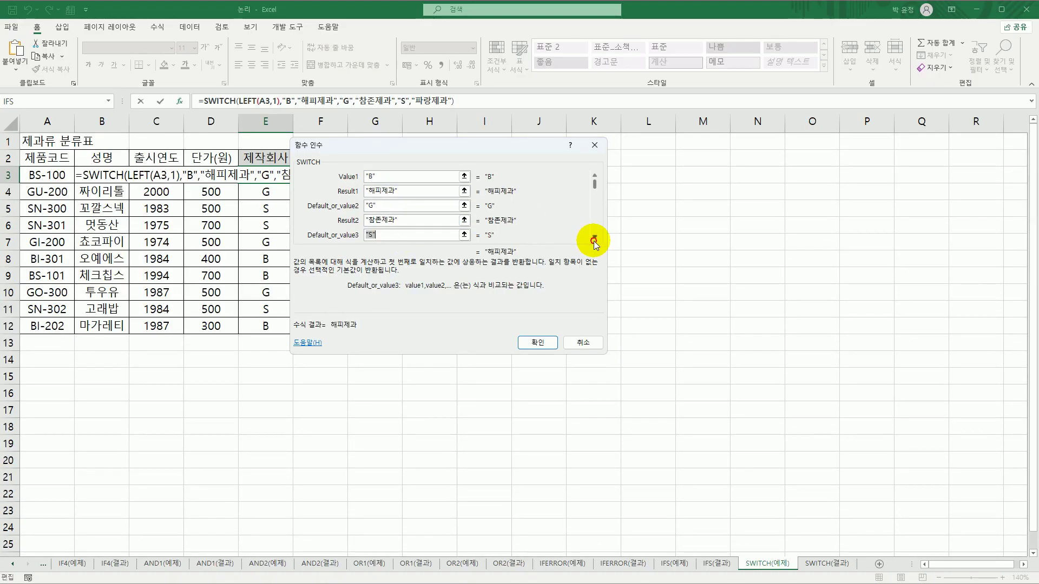
left_click(594, 240)
left_click(414, 236)
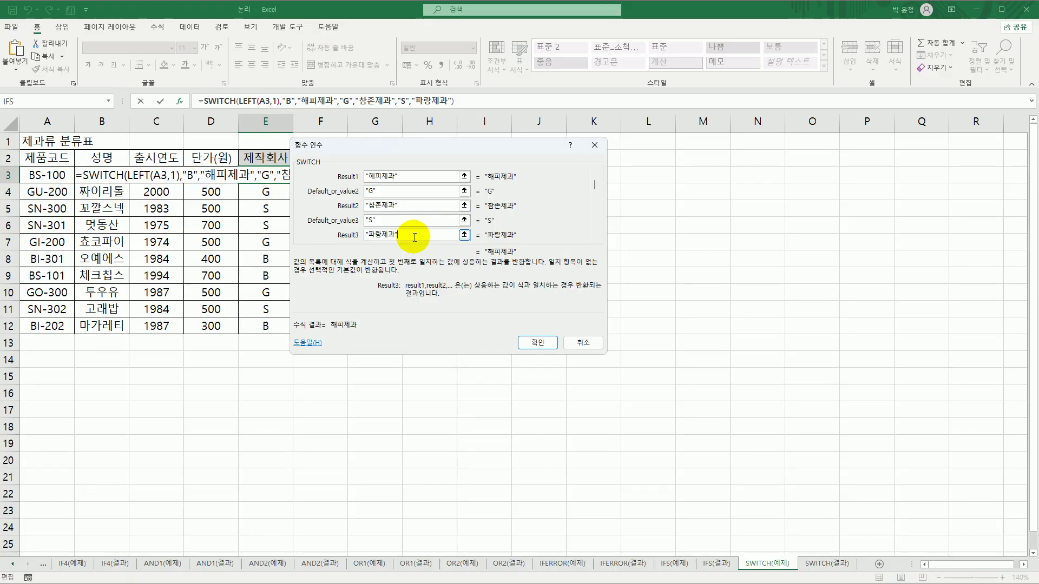
left_click(535, 343)
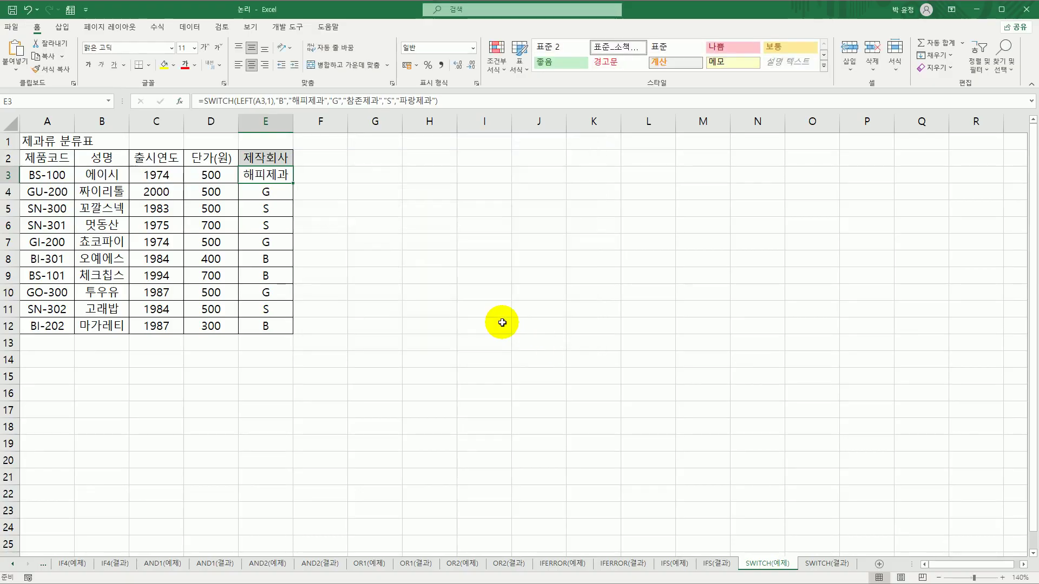
double_click(292, 184)
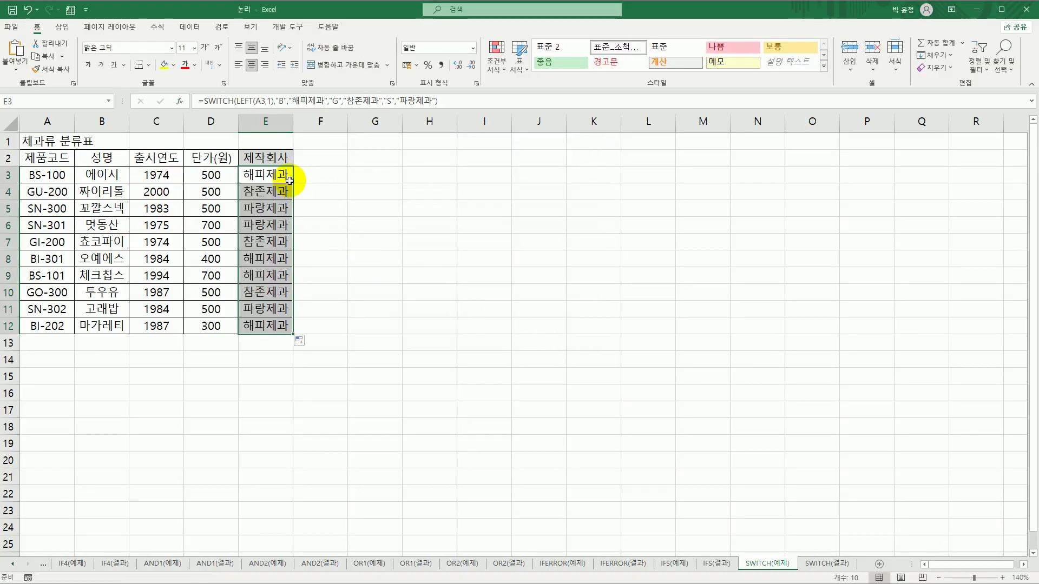
- Compare the filled 제작회사 column on SWITCH(예제) with the answers on the SWITCH(결과) sheet
left_click(284, 173)
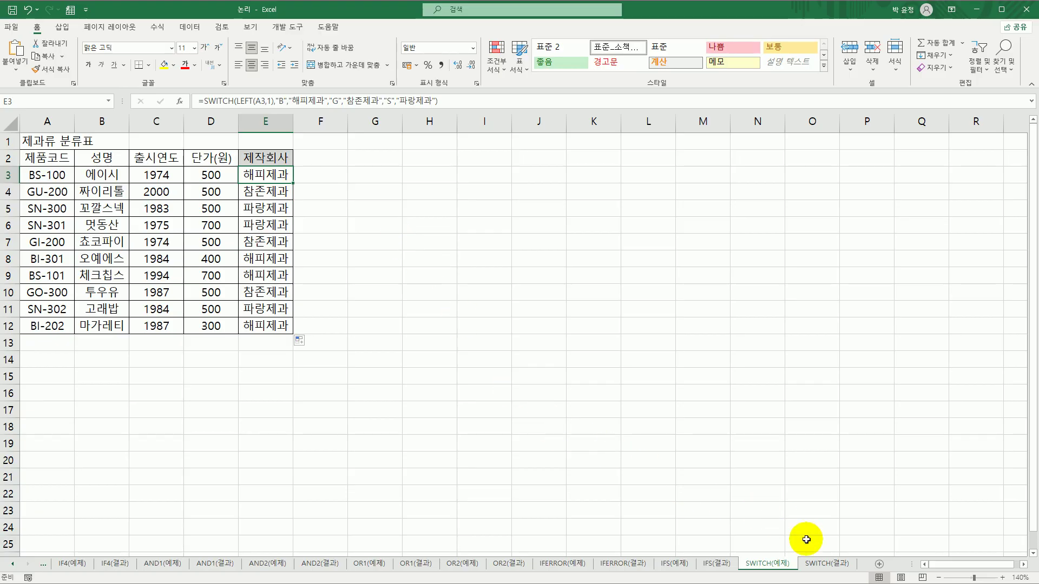
left_click(819, 563)
left_click(768, 564)
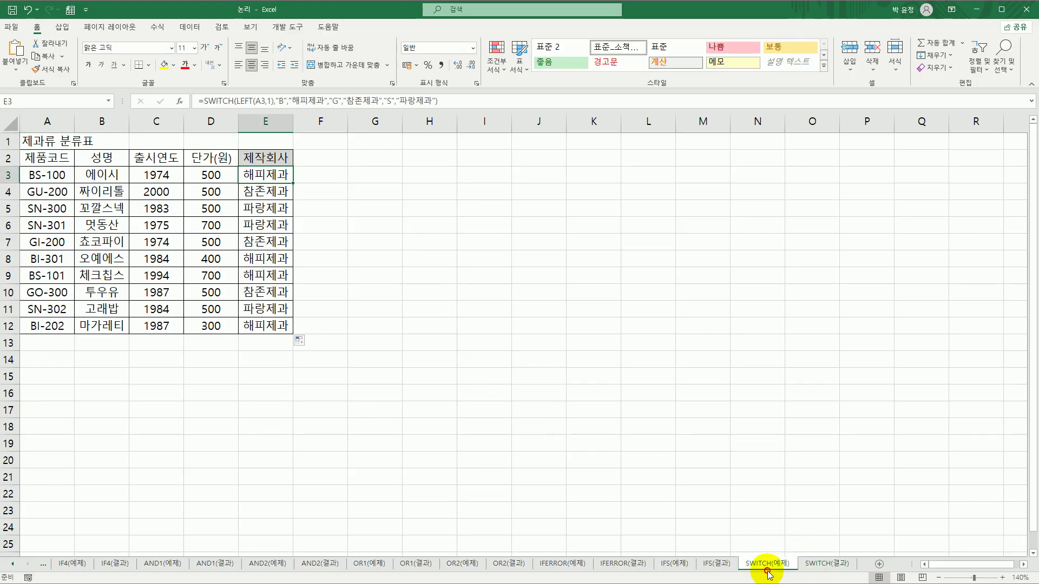
left_click(826, 563)
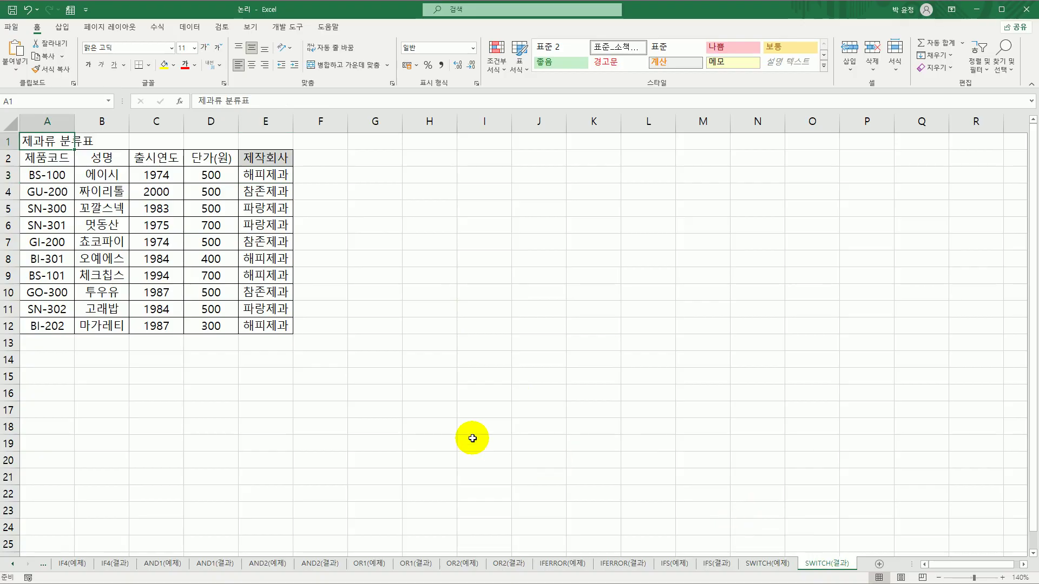